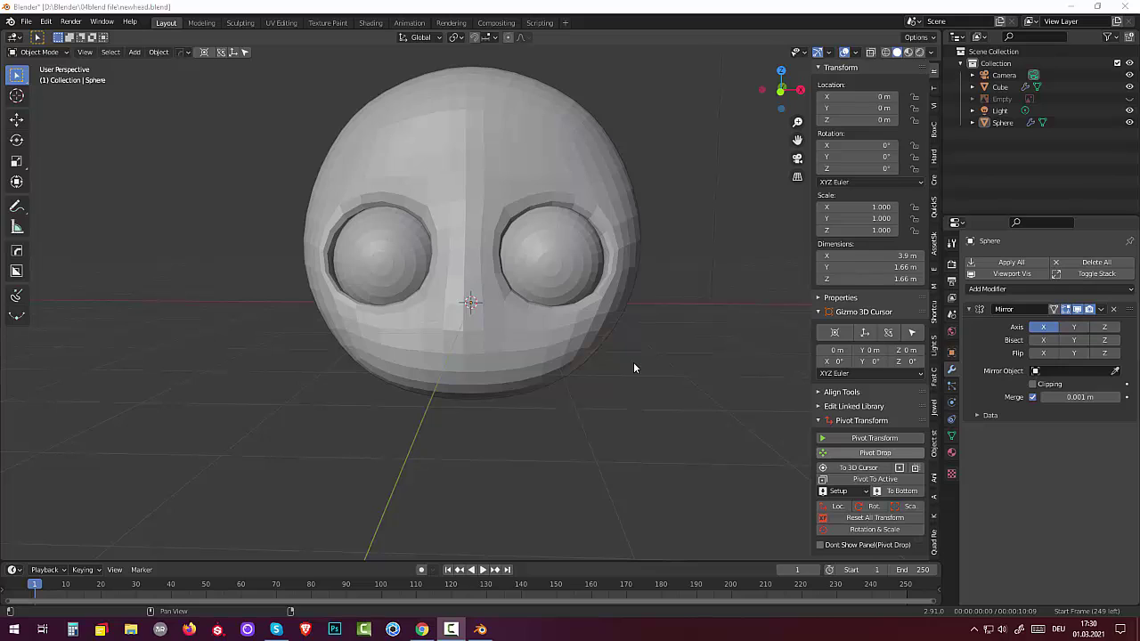
# Step: Select the head Sphere and enter Edit Mode with Face Select
pyautogui.click(576, 229)
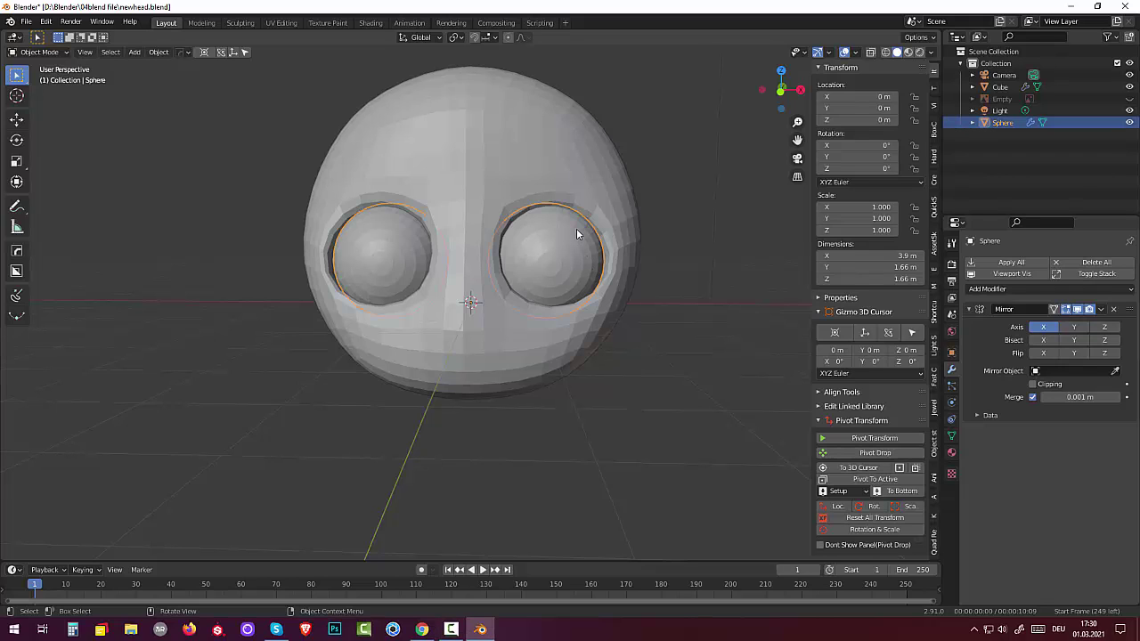
pyautogui.click(47, 54)
pyautogui.click(44, 84)
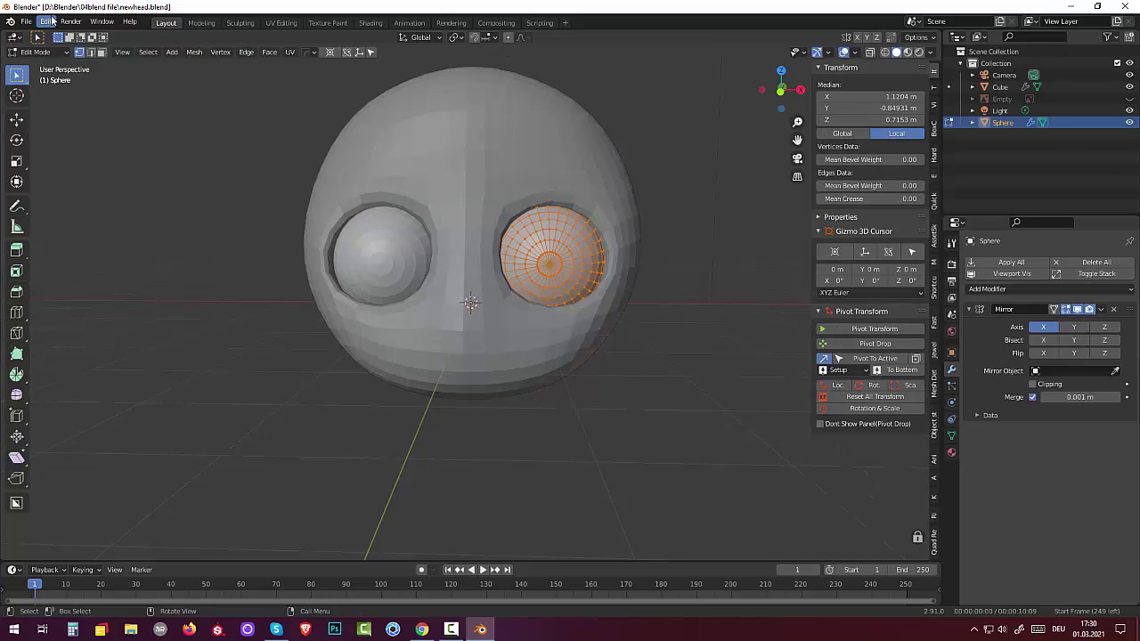
pyautogui.click(101, 52)
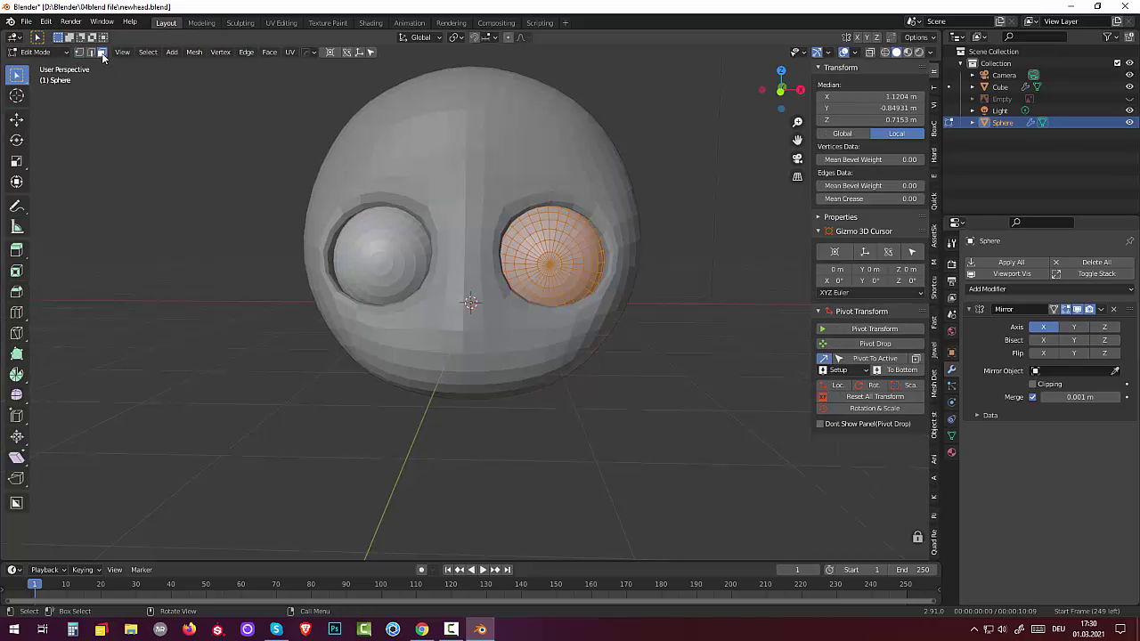
# Step: Select the right eye's centre, grow the selection twice, then deselect everything
pyautogui.click(551, 281)
pyautogui.press('ctrl+KP_Add')
pyautogui.press('ctrl+KP_Add')
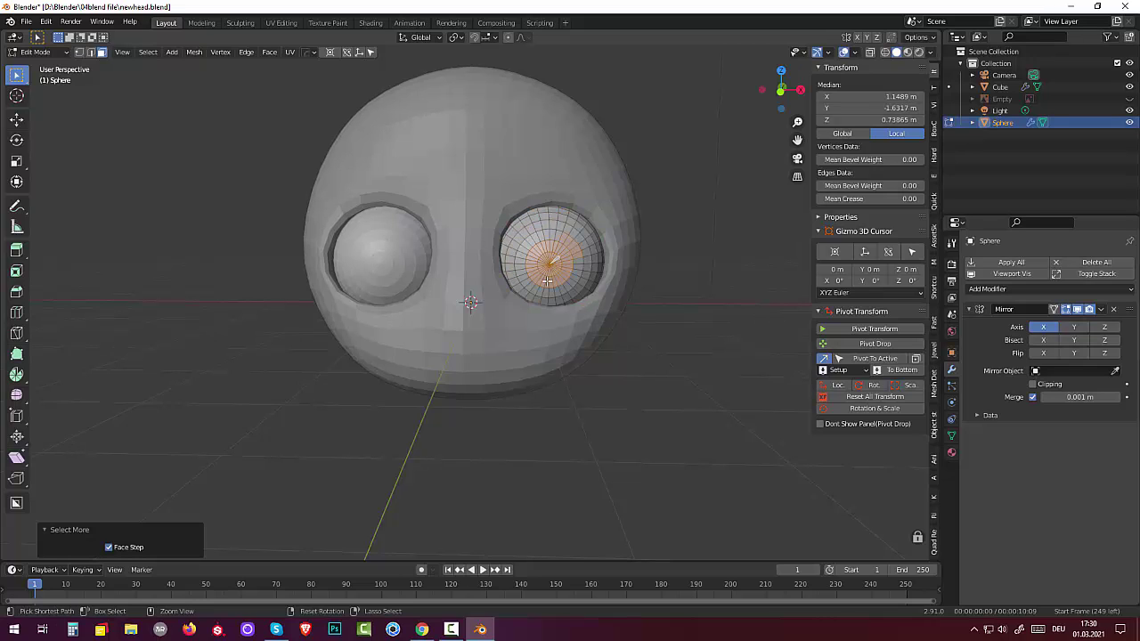
pyautogui.press('ctrl+KP_Add')
pyautogui.scroll(2, 517, 292)
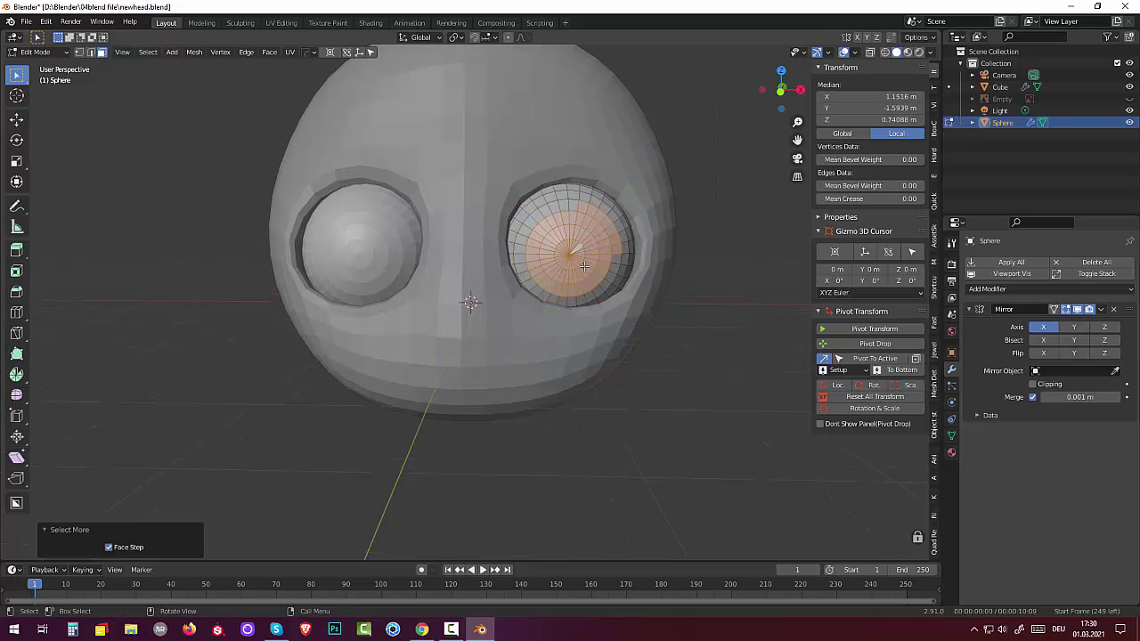
pyautogui.hotkey('alt', 'a')
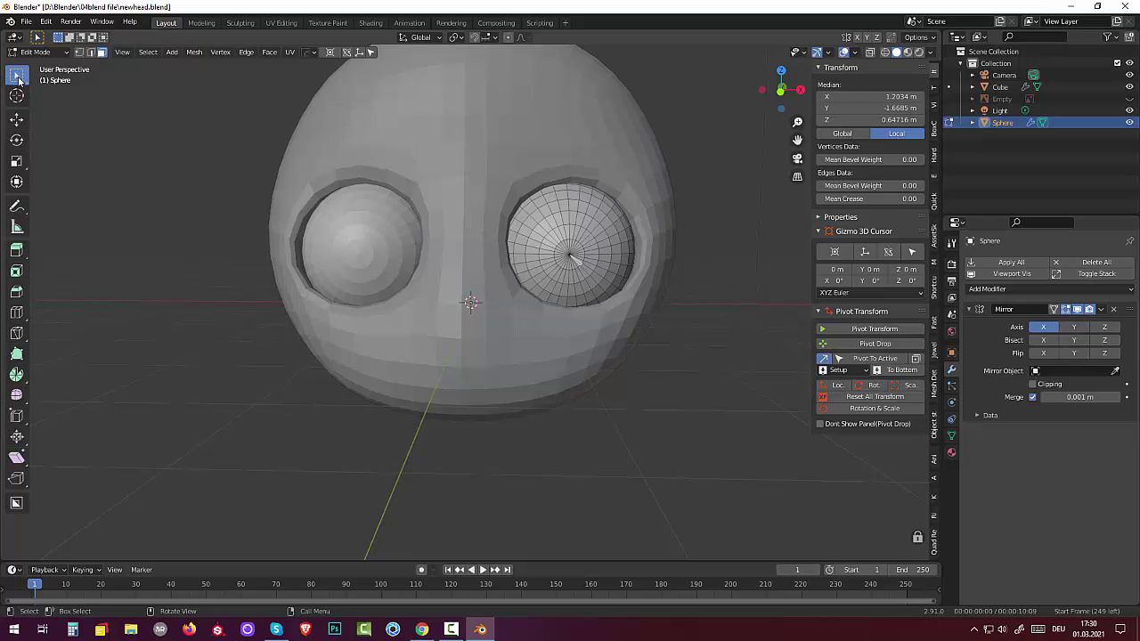
# Step: Circle-select the right eye's centre and grow the selection to cover the whole eyeball
pyautogui.click(34, 52)
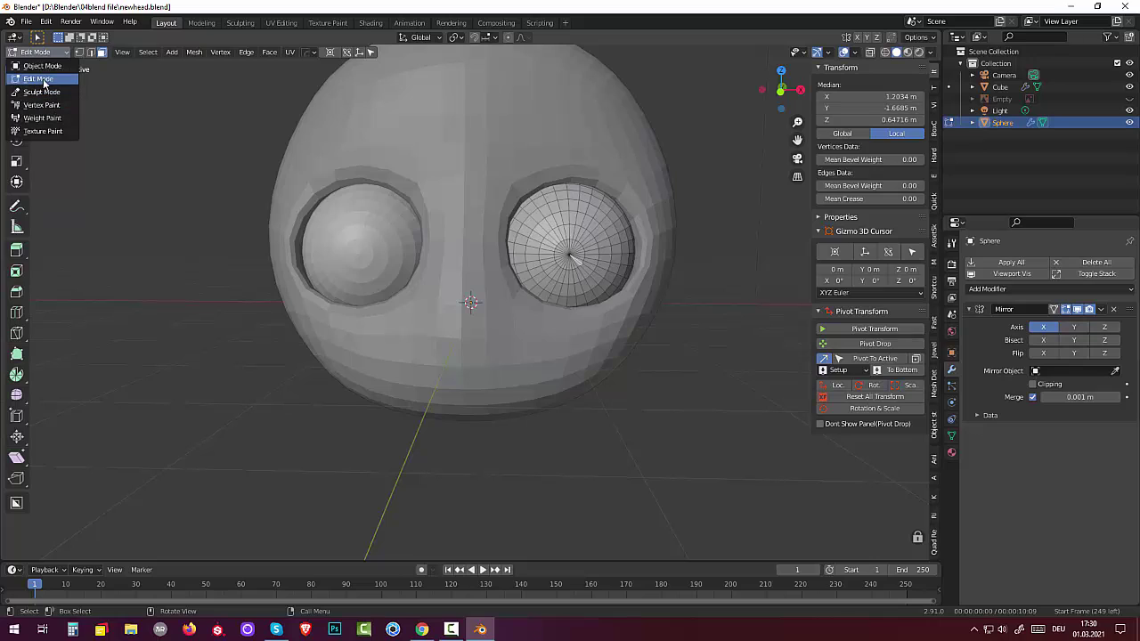
pyautogui.click(42, 78)
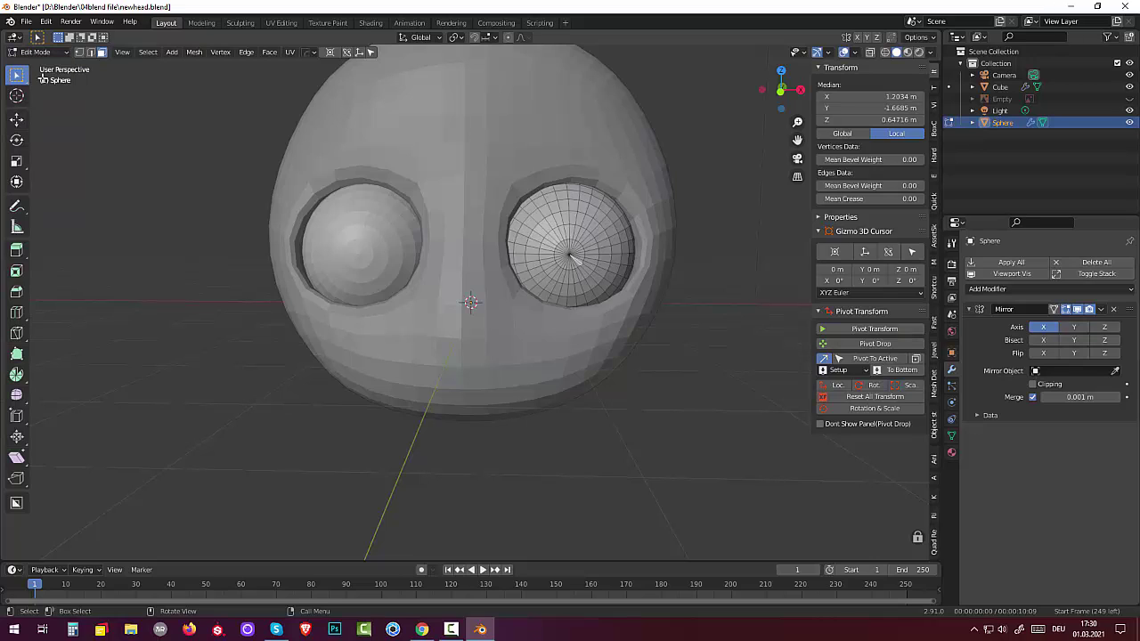
pyautogui.moveTo(24, 80); pyautogui.dragTo(46, 126)
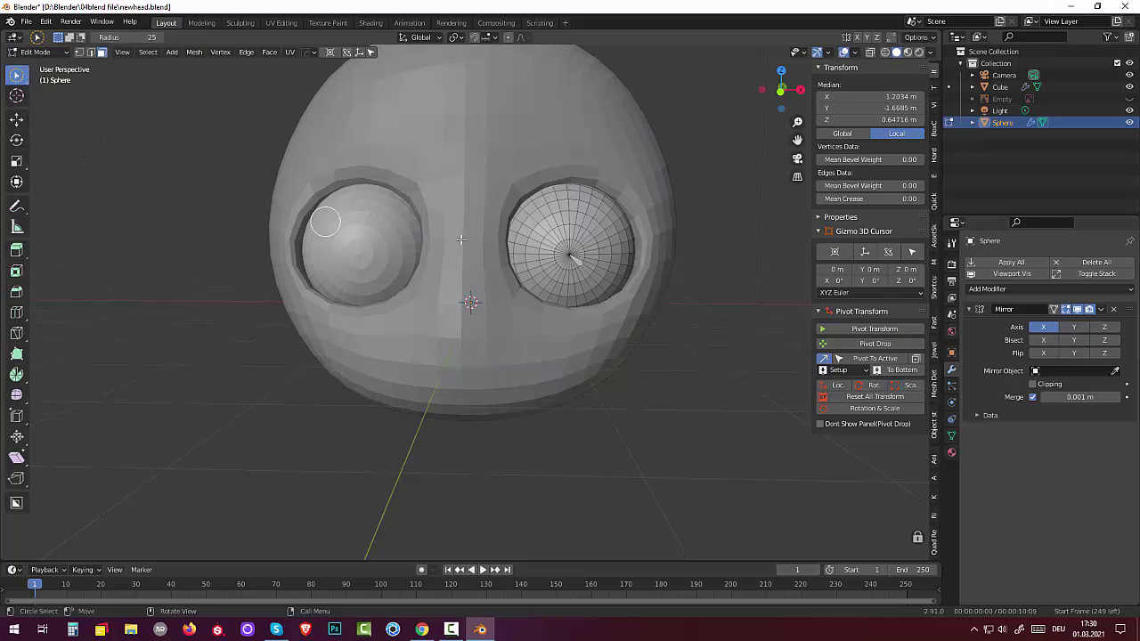
pyautogui.moveTo(570, 256); pyautogui.dragTo(563, 257)
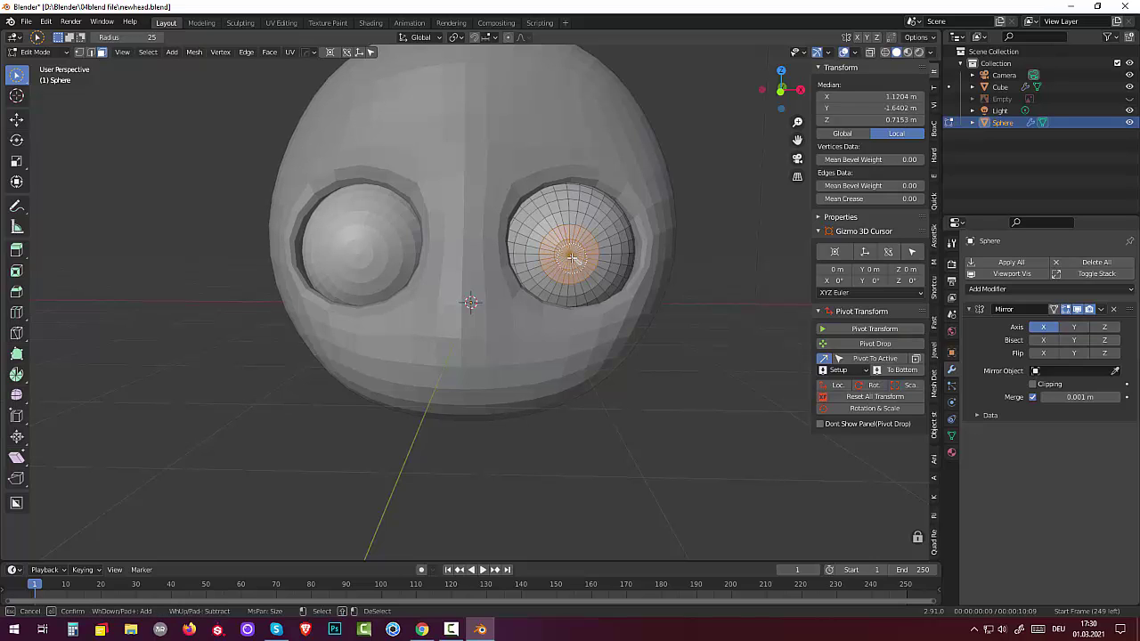
pyautogui.press('ctrl+KP_Add')
pyautogui.press('ctrl+KP_Add')
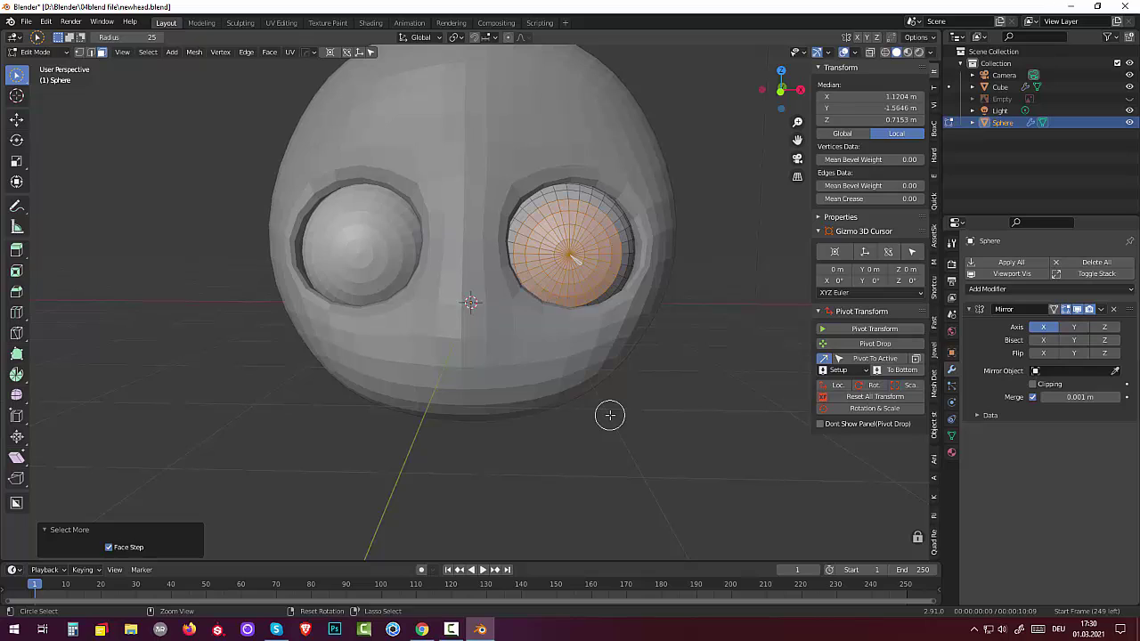
pyautogui.press('ctrl+KP_Add')
pyautogui.press('ctrl+KP_Add')
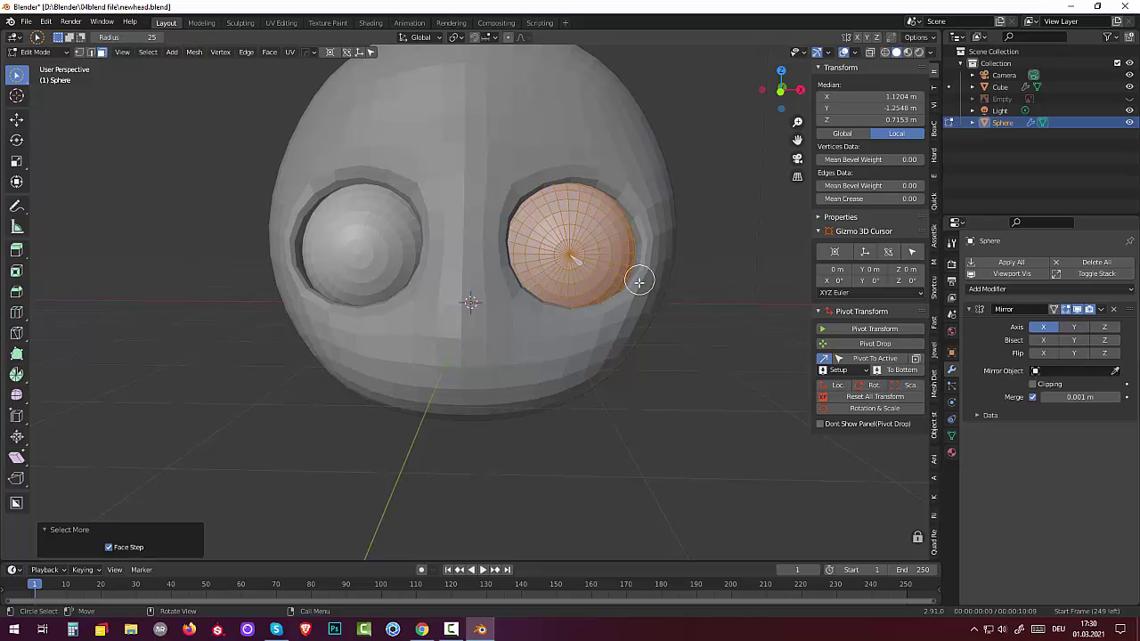
# Step: Duplicate the eyeball faces in place and separate them into their own object
pyautogui.press('g')
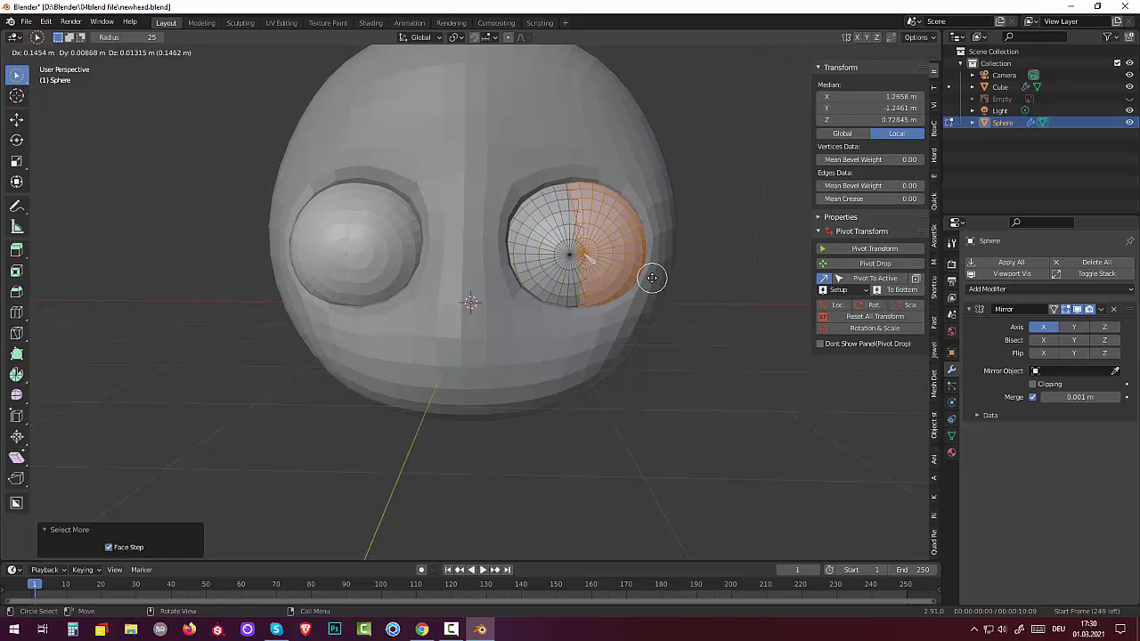
pyautogui.rightClick(652, 278)
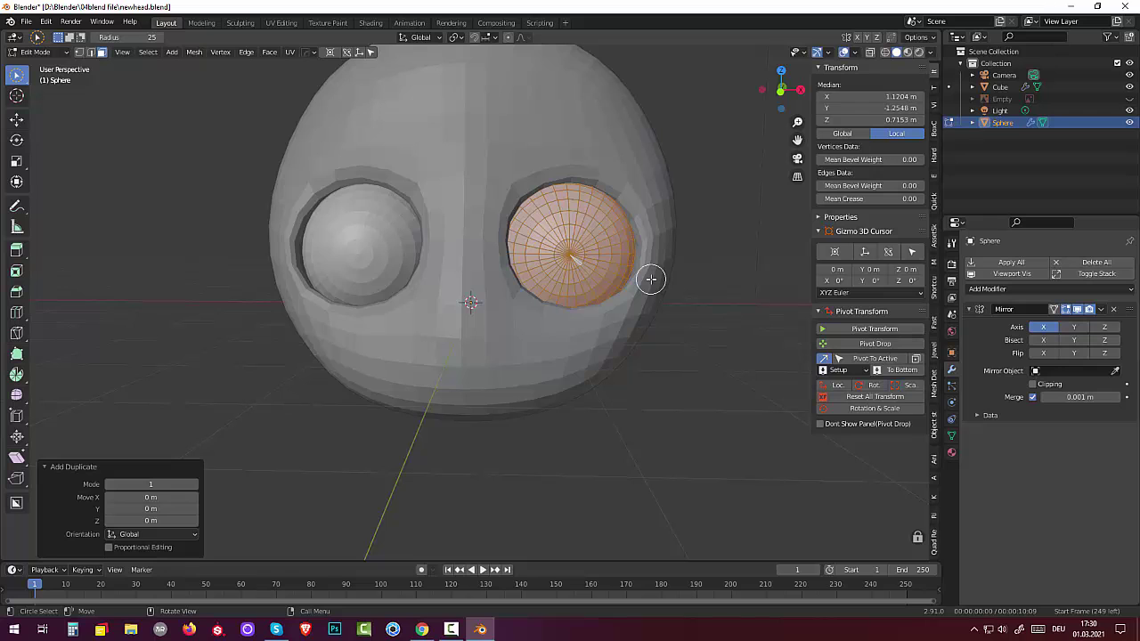
pyautogui.press('p')
pyautogui.click(651, 279)
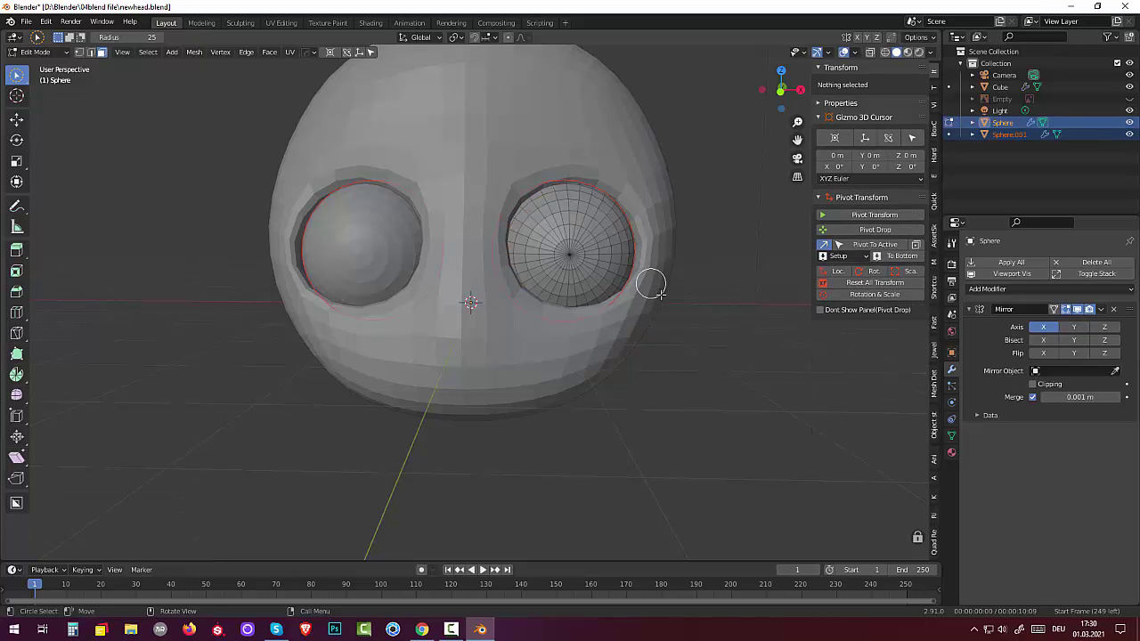
# Step: In Object Mode, give Sphere.001 a Solidify modifier with -0.07 m thickness
pyautogui.moveTo(651, 283)
pyautogui.mouseDown(button='middle')
pyautogui.moveTo(588, 315)
pyautogui.moveTo(565, 311)
pyautogui.moveTo(638, 310)
pyautogui.mouseUp(button='middle')
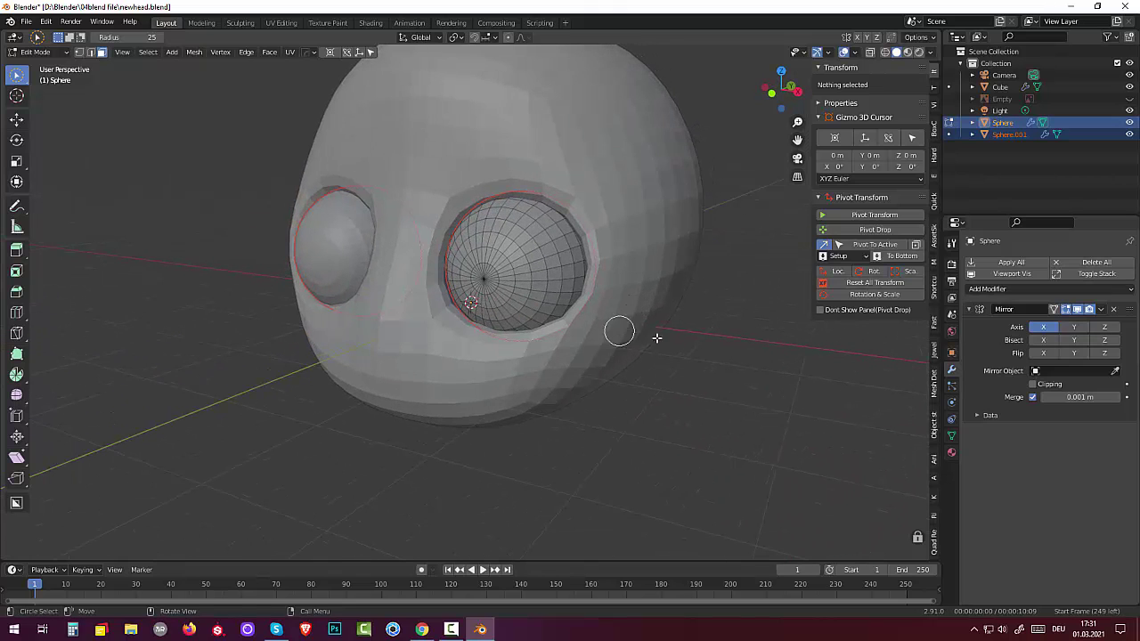
pyautogui.click(39, 53)
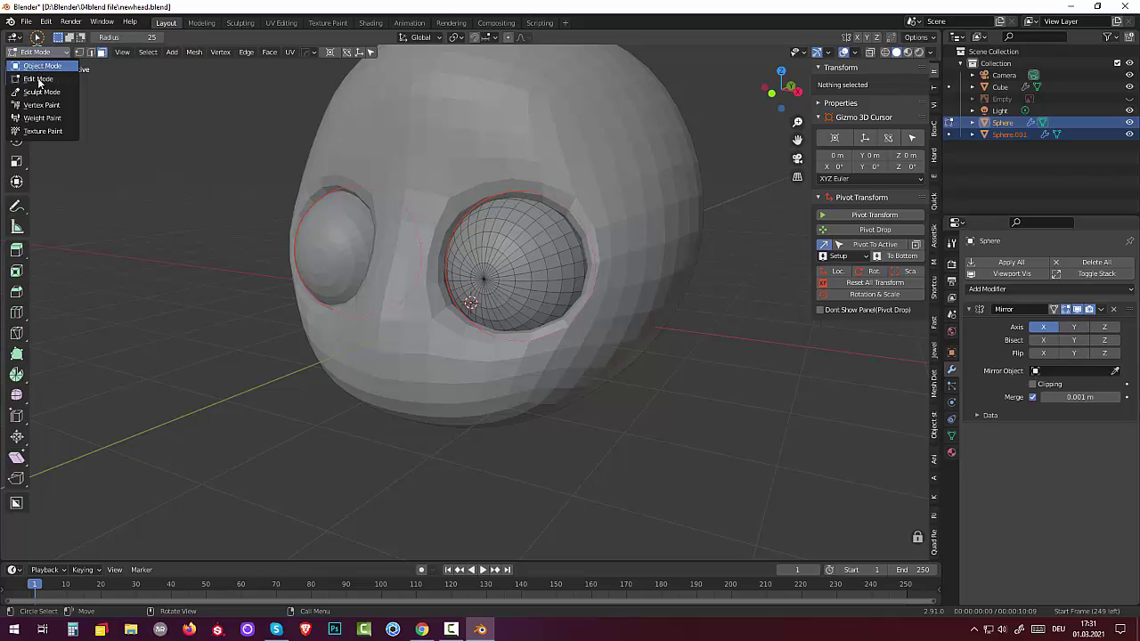
pyautogui.click(42, 66)
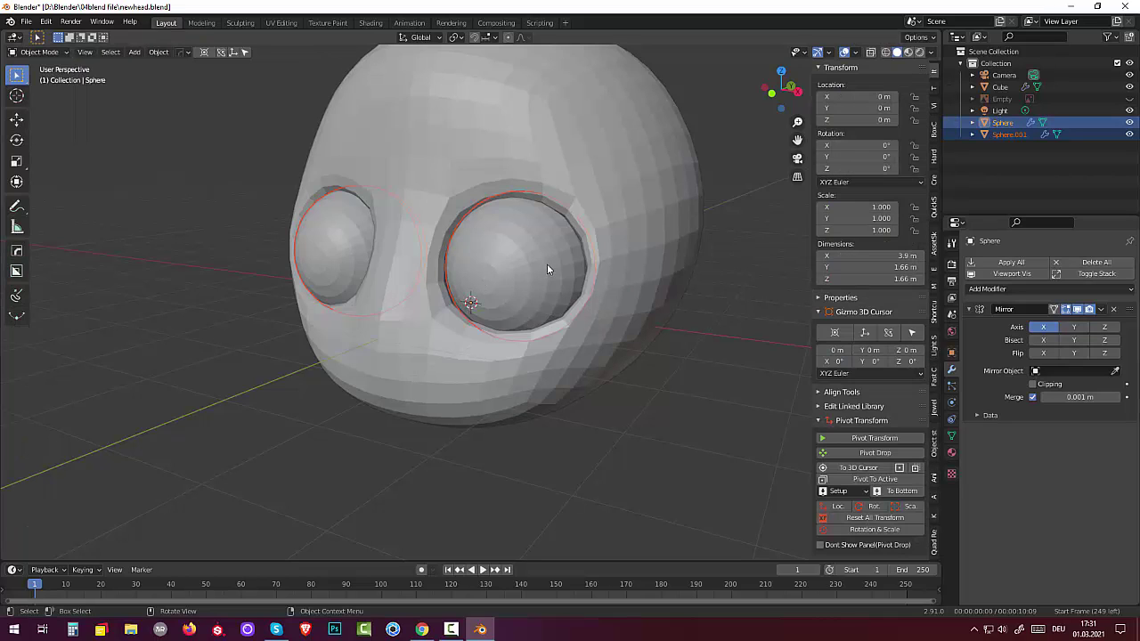
pyautogui.click(457, 243)
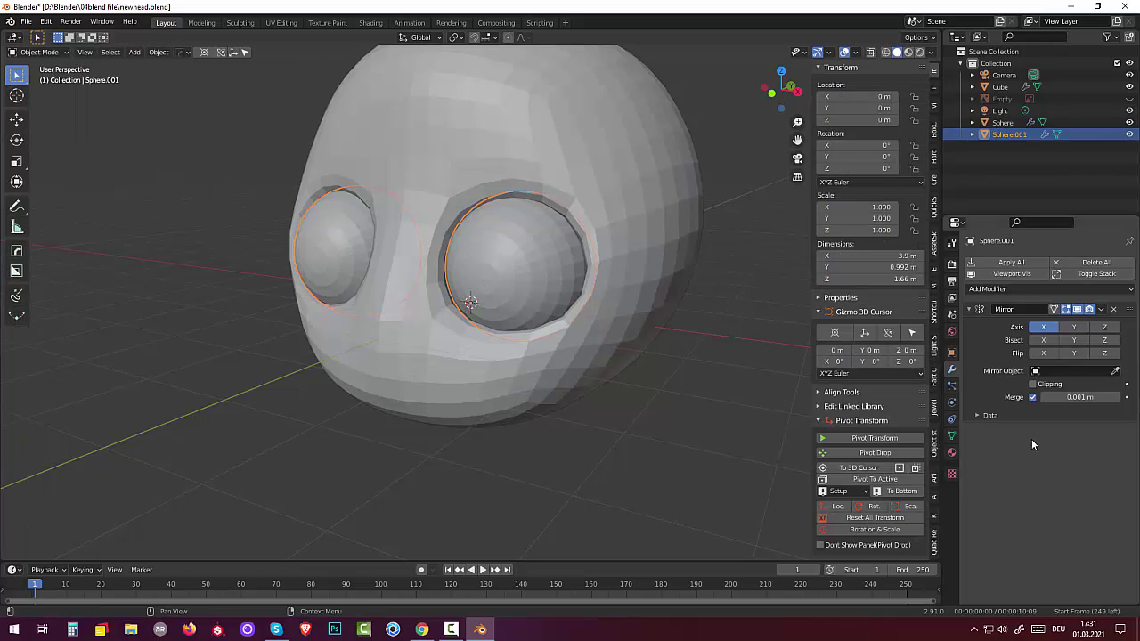
pyautogui.click(985, 292)
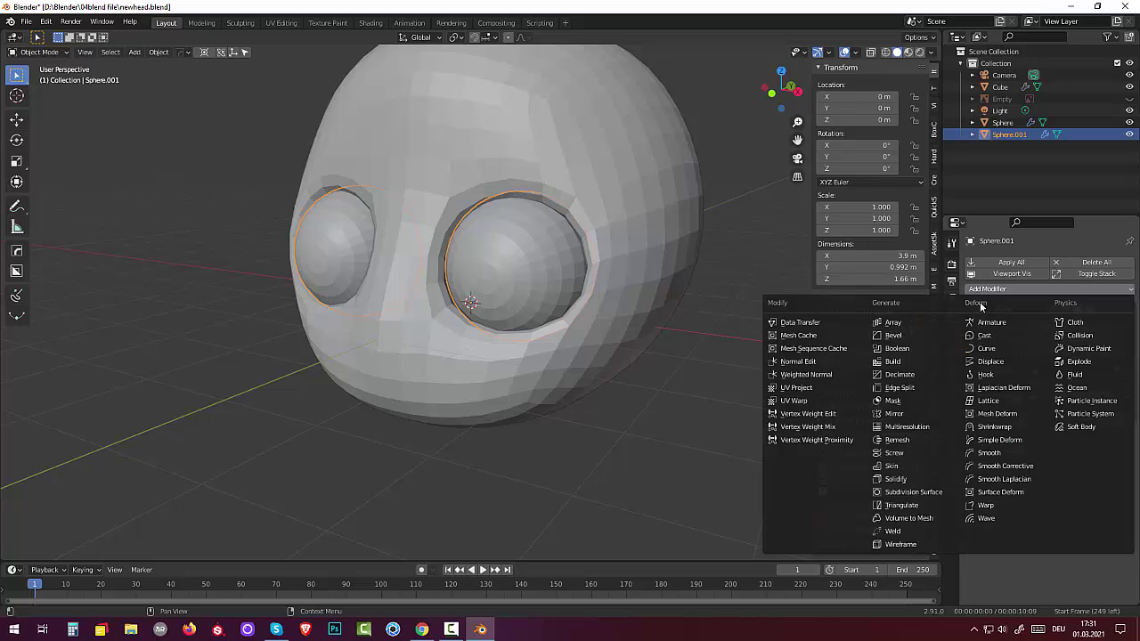
pyautogui.click(904, 481)
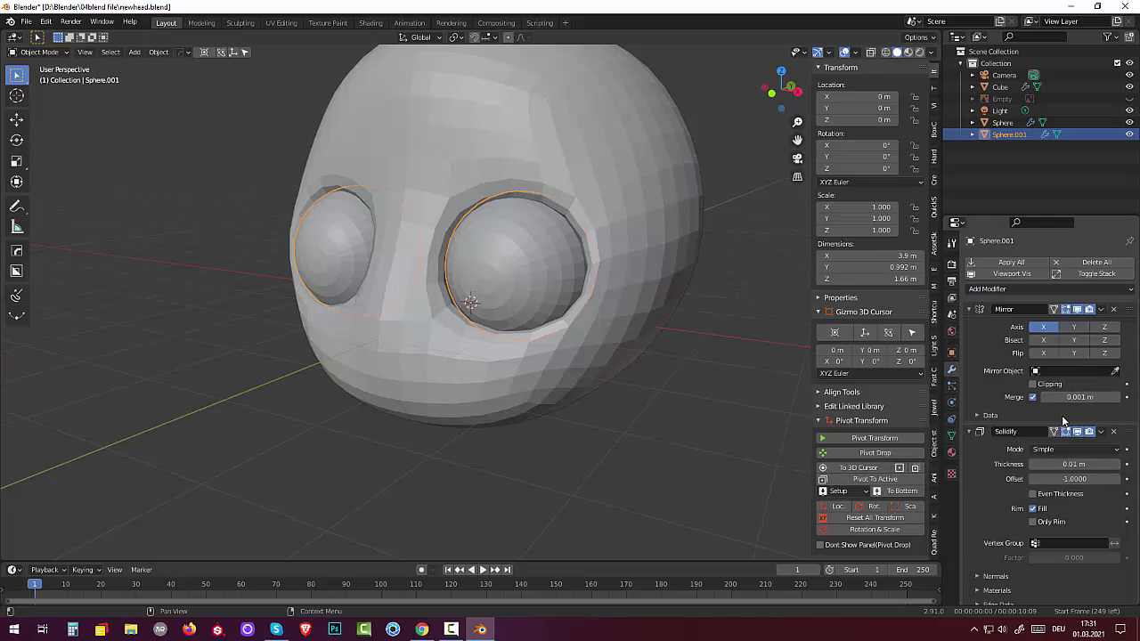
pyautogui.moveTo(1071, 464)
pyautogui.mouseDown()
pyautogui.moveTo(1091, 464)
pyautogui.moveTo(1064, 463)
pyautogui.mouseUp()
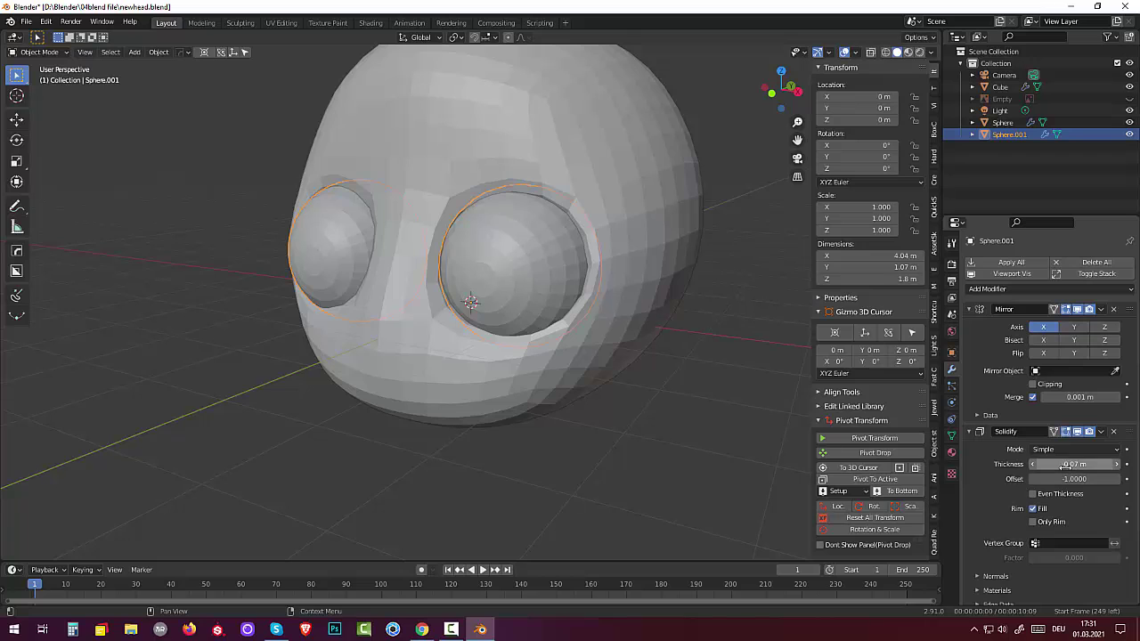
pyautogui.moveTo(617, 393)
pyautogui.mouseDown(button='middle')
pyautogui.moveTo(543, 379)
pyautogui.moveTo(508, 396)
pyautogui.mouseUp(button='middle')
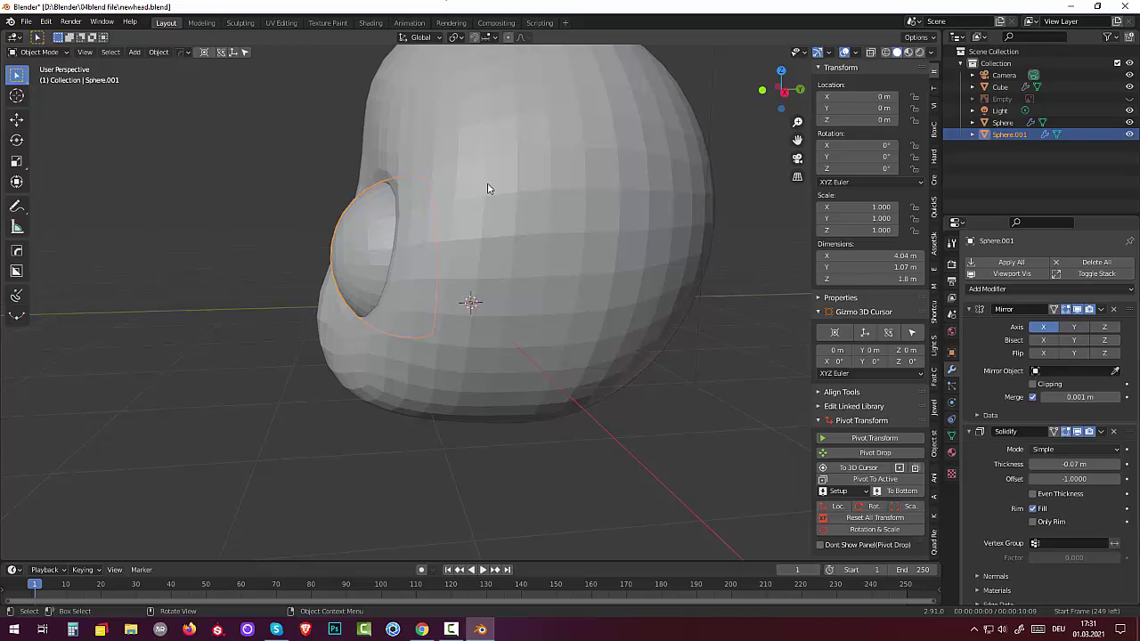
# Step: Rotate Sphere.001 about -125°, move it above the right eye, then rotate it another 11°
pyautogui.press('r')
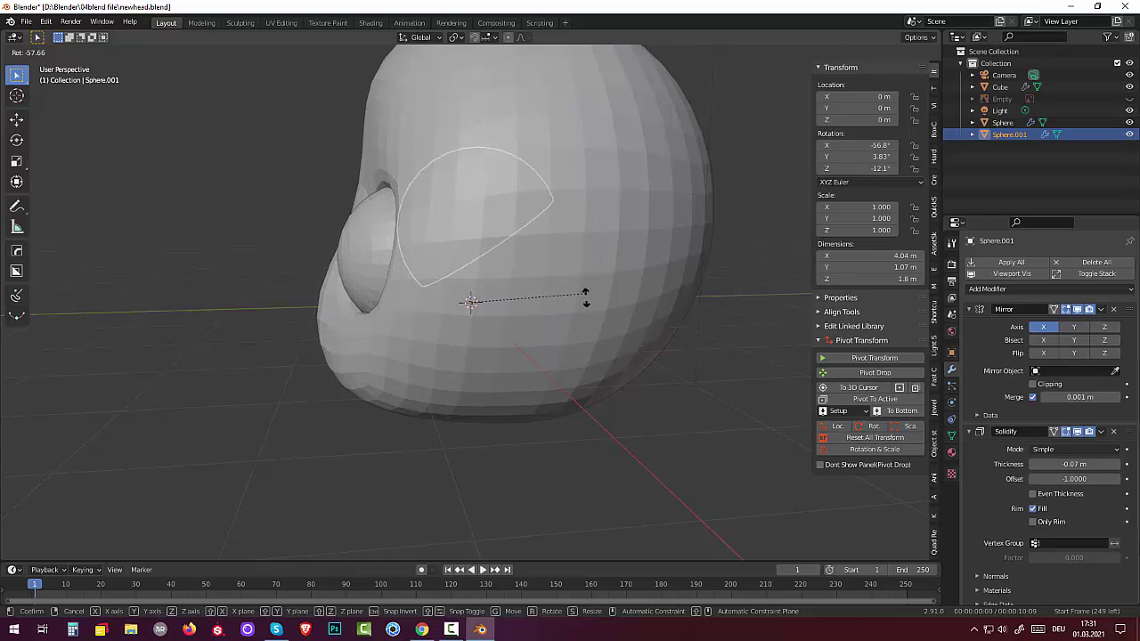
pyautogui.click(528, 394)
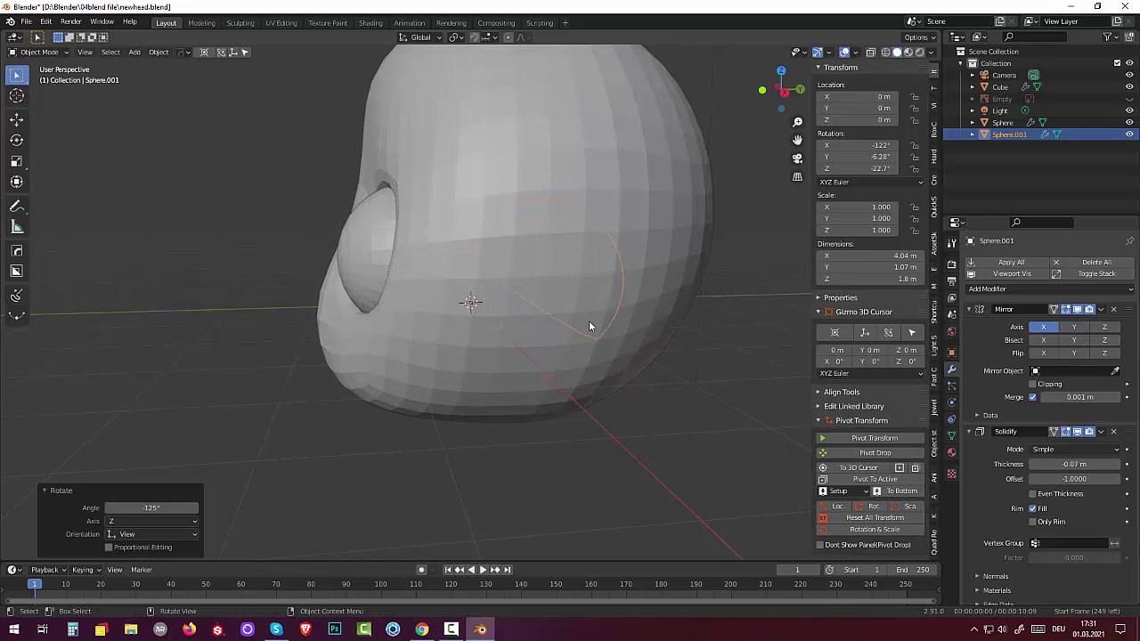
pyautogui.press('g')
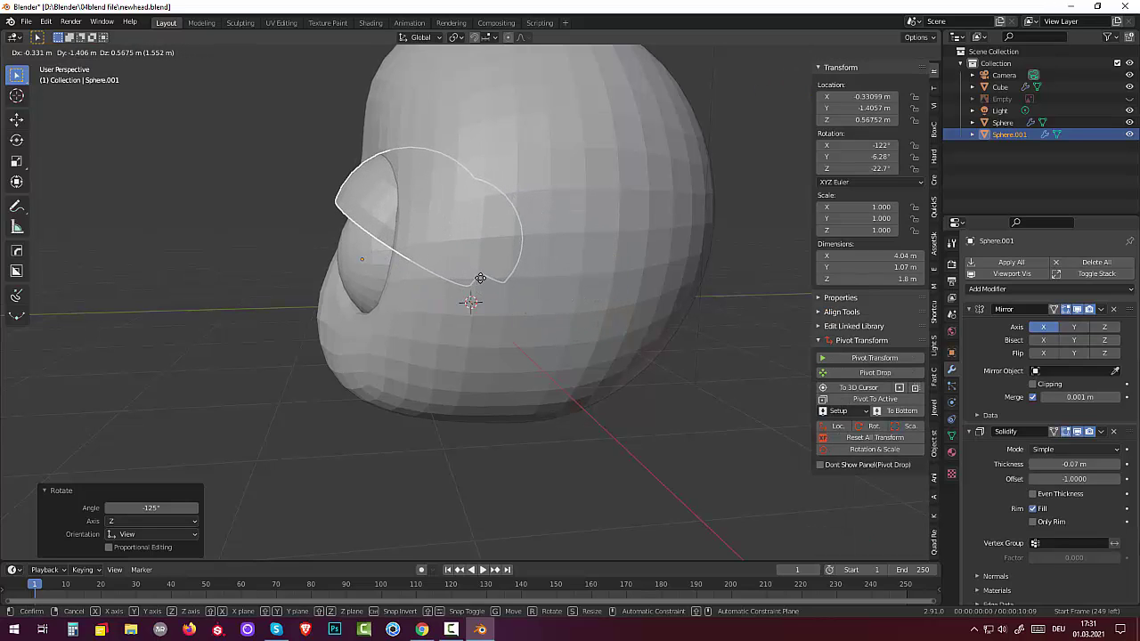
pyautogui.click(529, 276)
pyautogui.moveTo(529, 271)
pyautogui.mouseDown(button='middle')
pyautogui.moveTo(616, 244)
pyautogui.moveTo(614, 268)
pyautogui.moveTo(631, 261)
pyautogui.moveTo(615, 263)
pyautogui.mouseUp(button='middle')
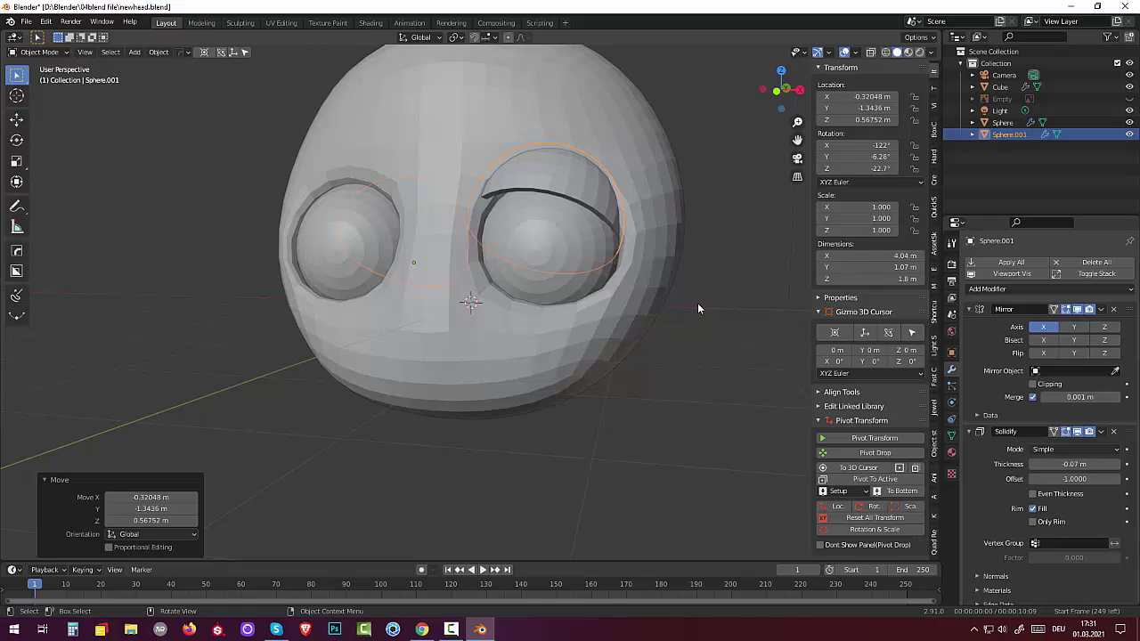
pyautogui.press('r')
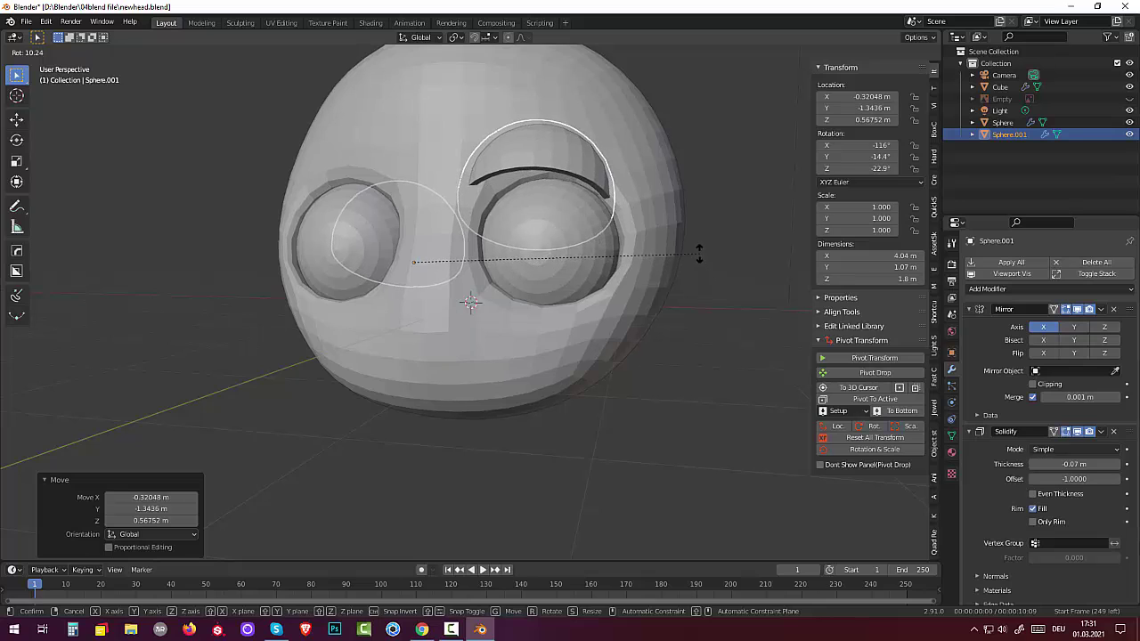
pyautogui.click(696, 256)
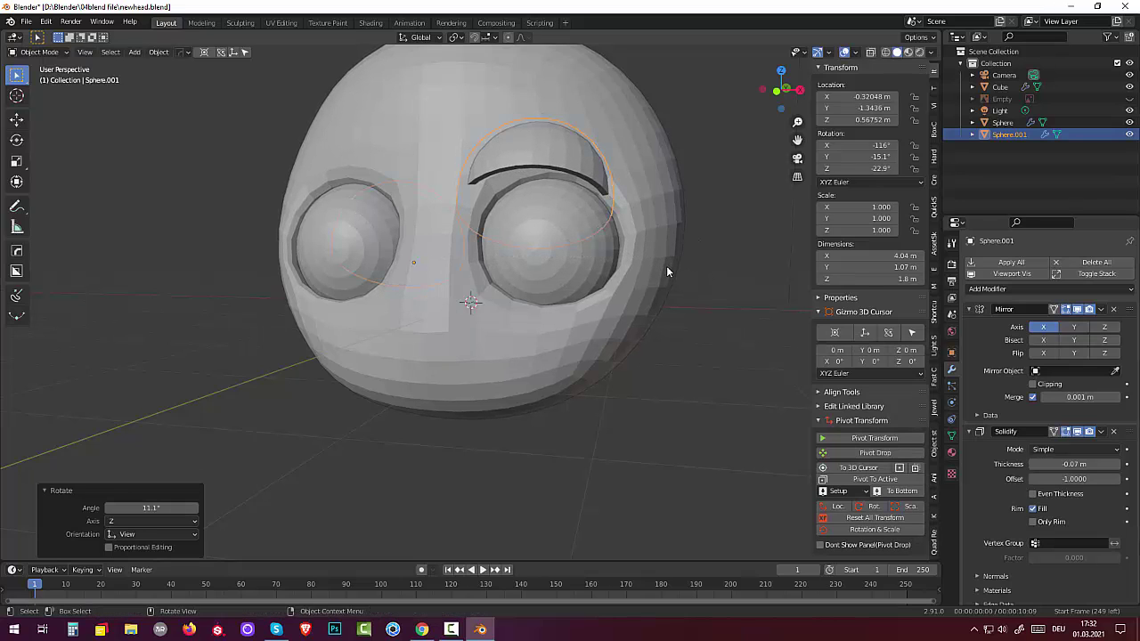
# Step: Delete the shell's Mirror modifier after briefly toggling its visibility
pyautogui.click(1077, 309)
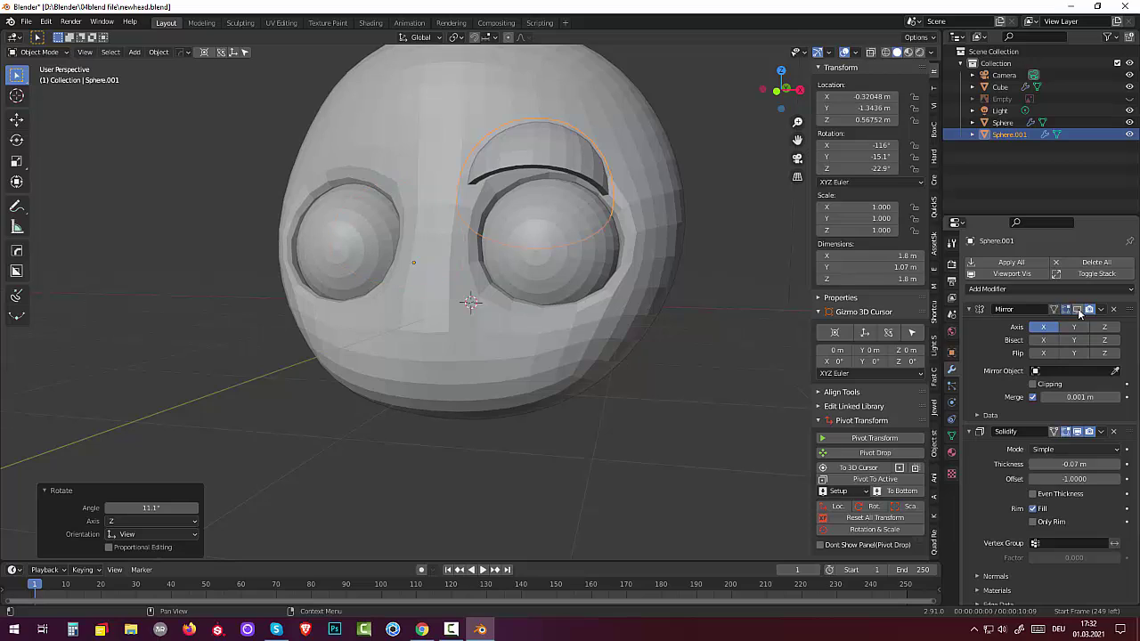
pyautogui.click(1078, 309)
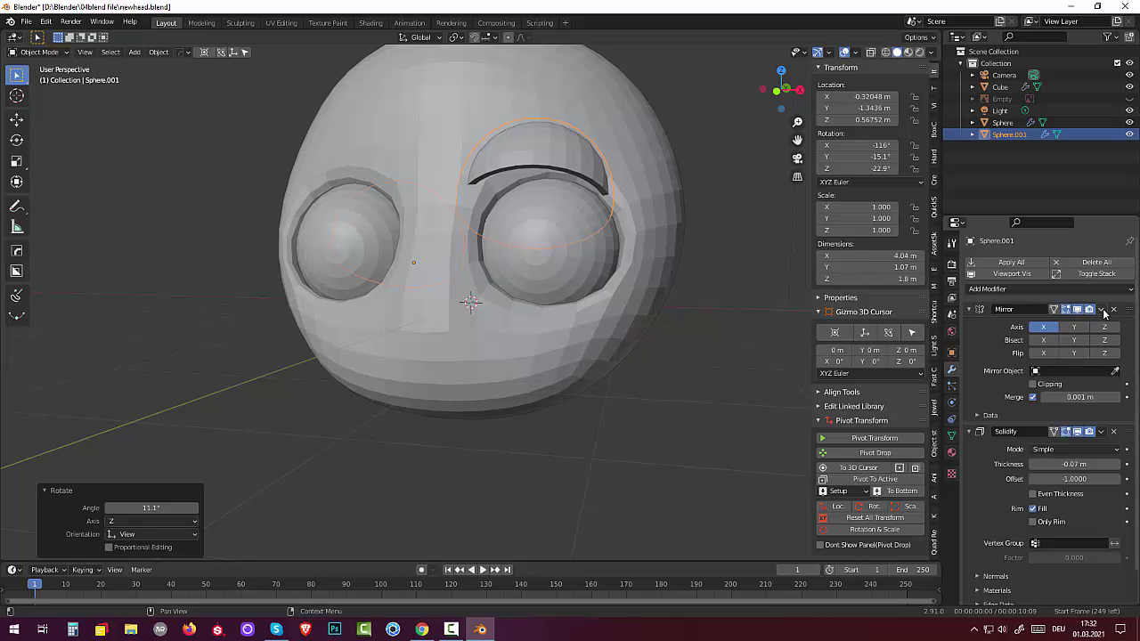
pyautogui.click(1113, 309)
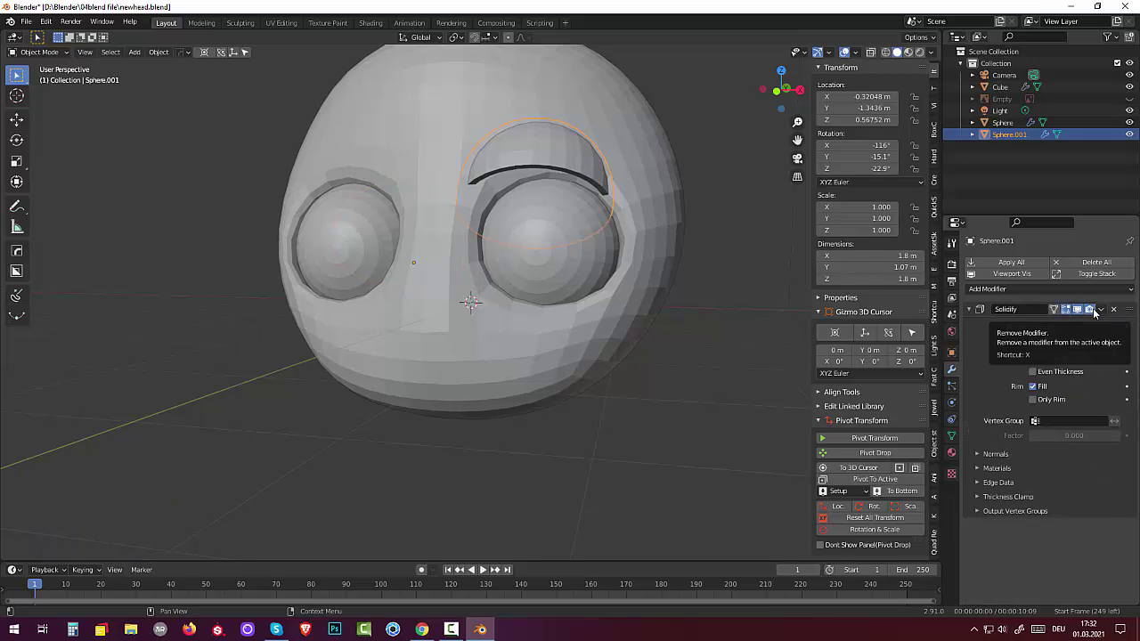
# Step: Select the Cube head and orbit until its seam runs vertically through the centre
pyautogui.click(560, 164)
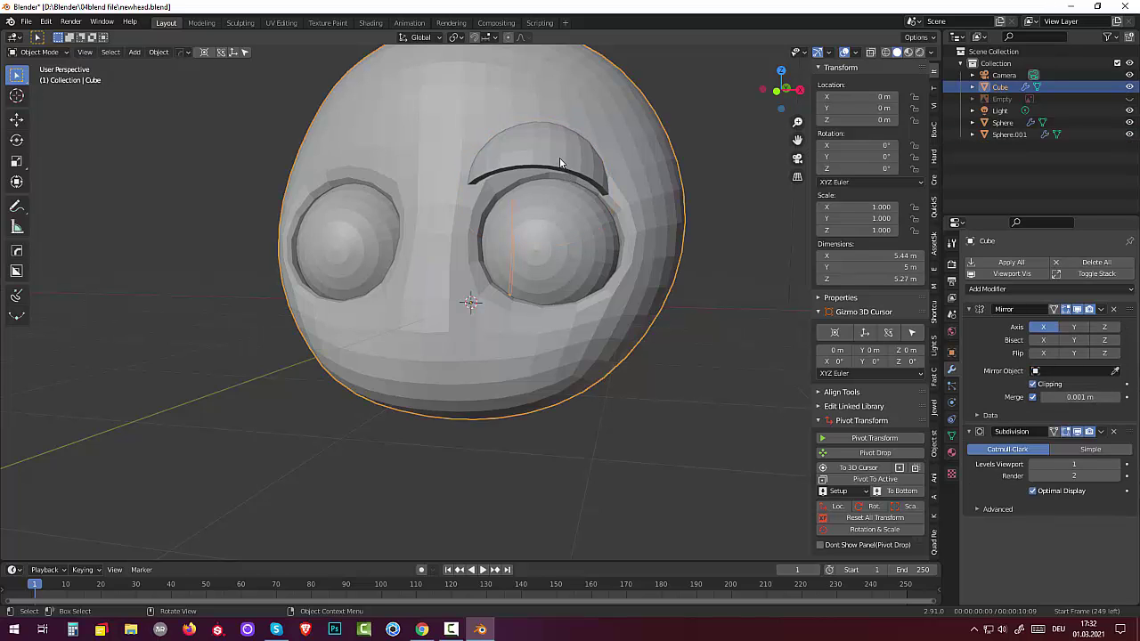
pyautogui.click(560, 165)
pyautogui.click(560, 164)
pyautogui.moveTo(641, 255)
pyautogui.mouseDown(button='middle')
pyautogui.moveTo(666, 298)
pyautogui.moveTo(525, 265)
pyautogui.moveTo(482, 203)
pyautogui.moveTo(453, 219)
pyautogui.moveTo(433, 262)
pyautogui.moveTo(434, 384)
pyautogui.moveTo(421, 421)
pyautogui.moveTo(290, 383)
pyautogui.moveTo(241, 282)
pyautogui.moveTo(310, 232)
pyautogui.moveTo(429, 249)
pyautogui.moveTo(426, 297)
pyautogui.mouseUp(button='middle')
pyautogui.scroll(-2, 426, 297)
pyautogui.scroll(-1, 422, 306)
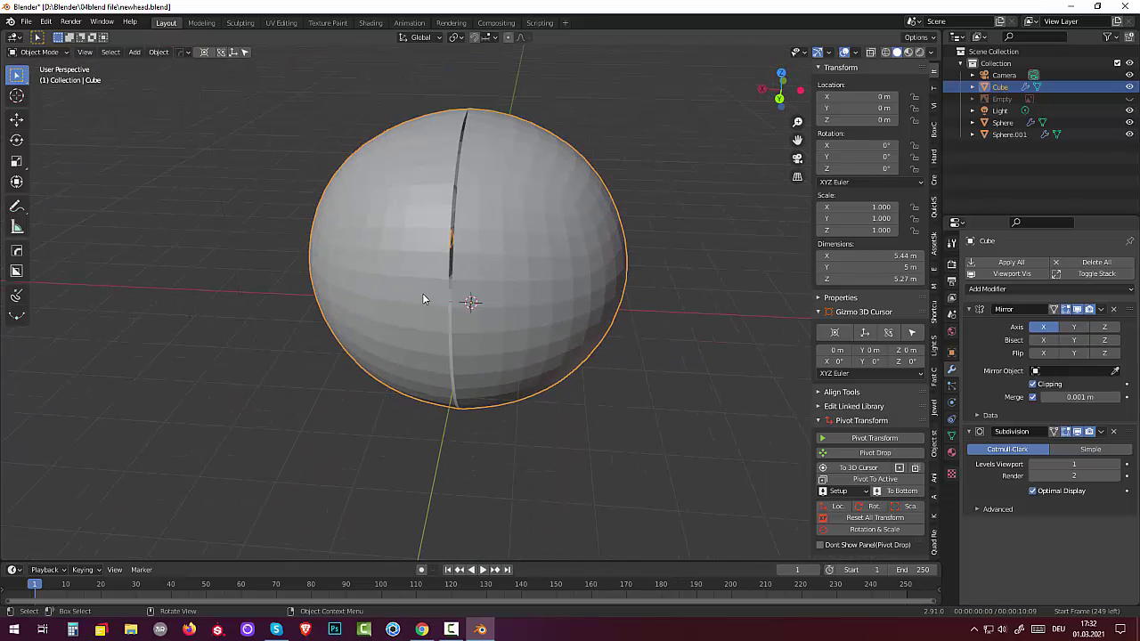
pyautogui.moveTo(510, 270)
pyautogui.mouseDown(button='middle')
pyautogui.moveTo(490, 272)
pyautogui.moveTo(495, 306)
pyautogui.moveTo(373, 275)
pyautogui.mouseUp(button='middle')
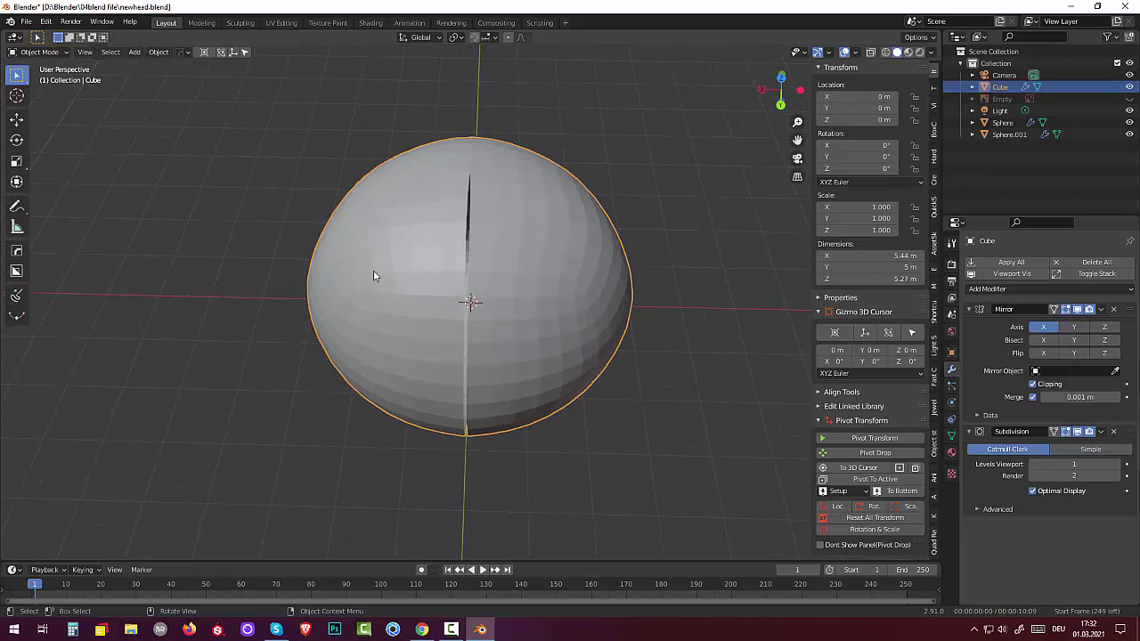
# Step: Enter Edit Mode on the Cube head and nudge vertices down the centre seam
pyautogui.click(52, 56)
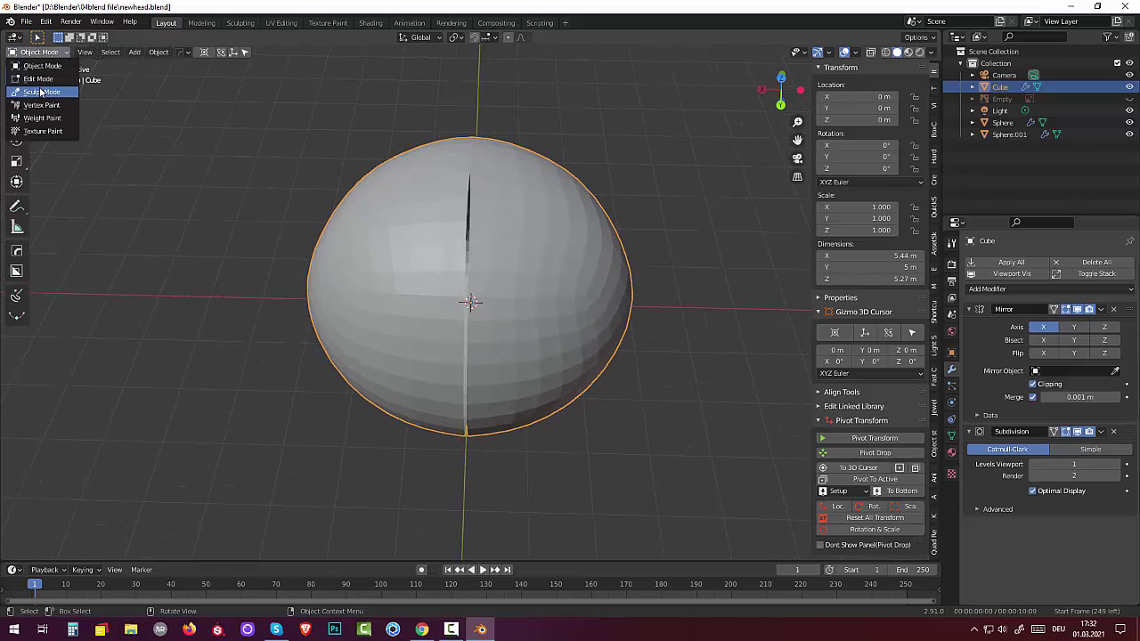
pyautogui.click(39, 80)
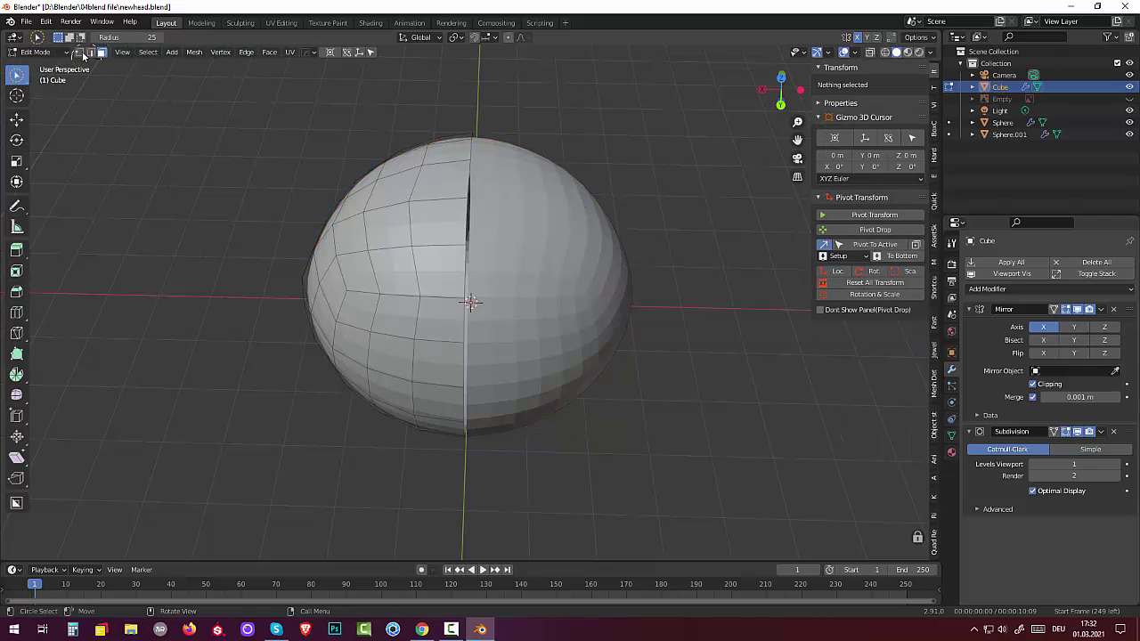
pyautogui.click(470, 198)
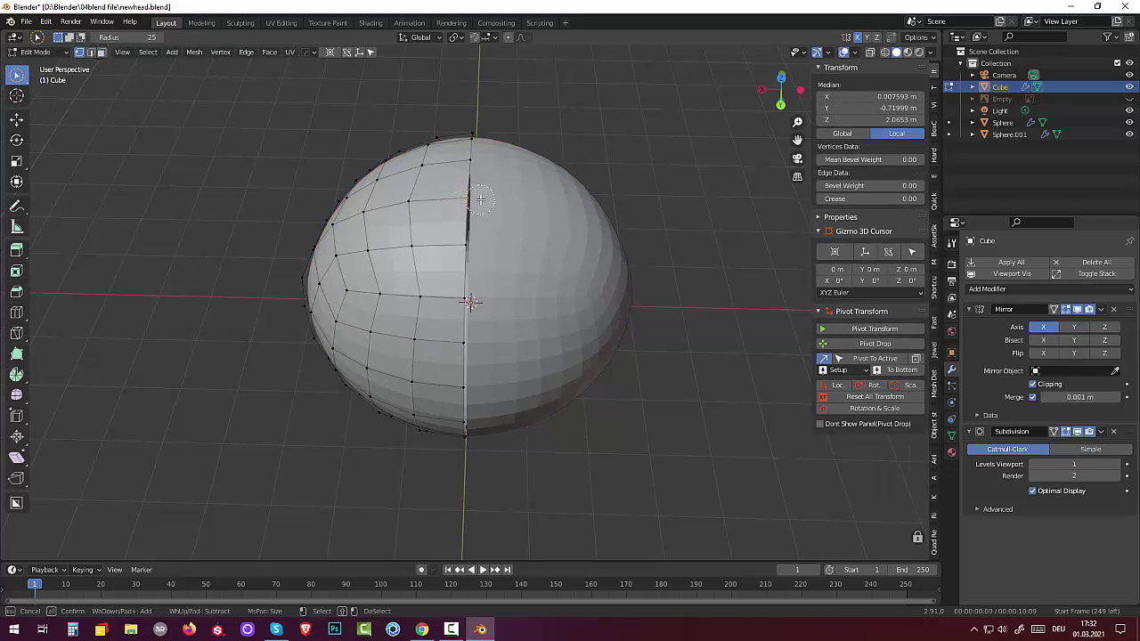
pyautogui.press('g')
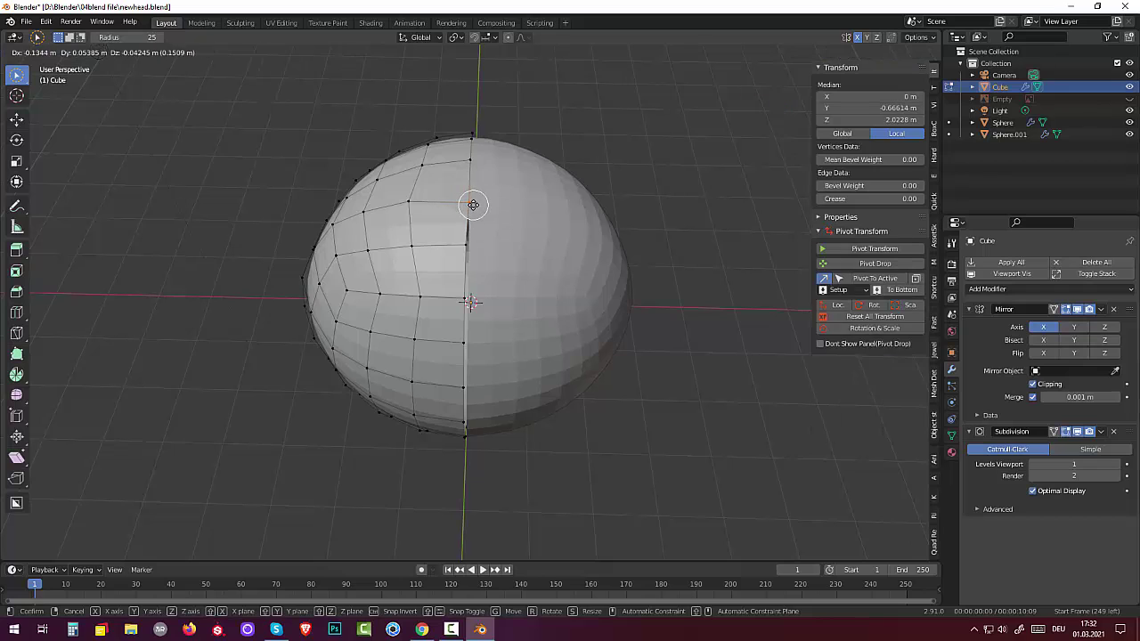
pyautogui.click(473, 209)
pyautogui.click(468, 247)
pyautogui.press('g')
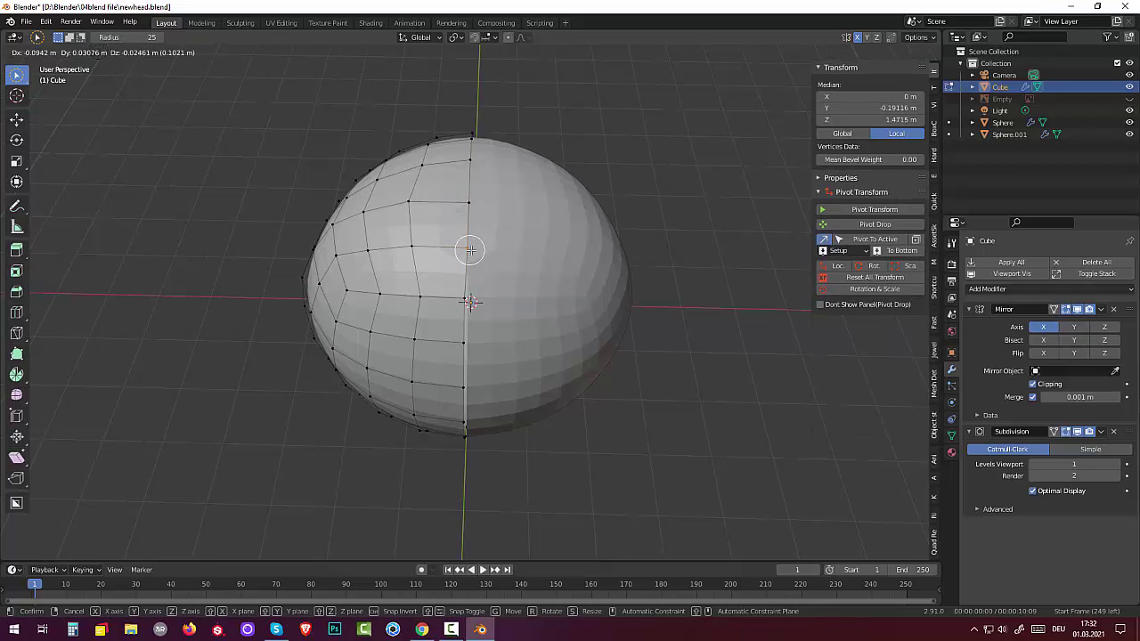
pyautogui.click(470, 249)
pyautogui.click(466, 302)
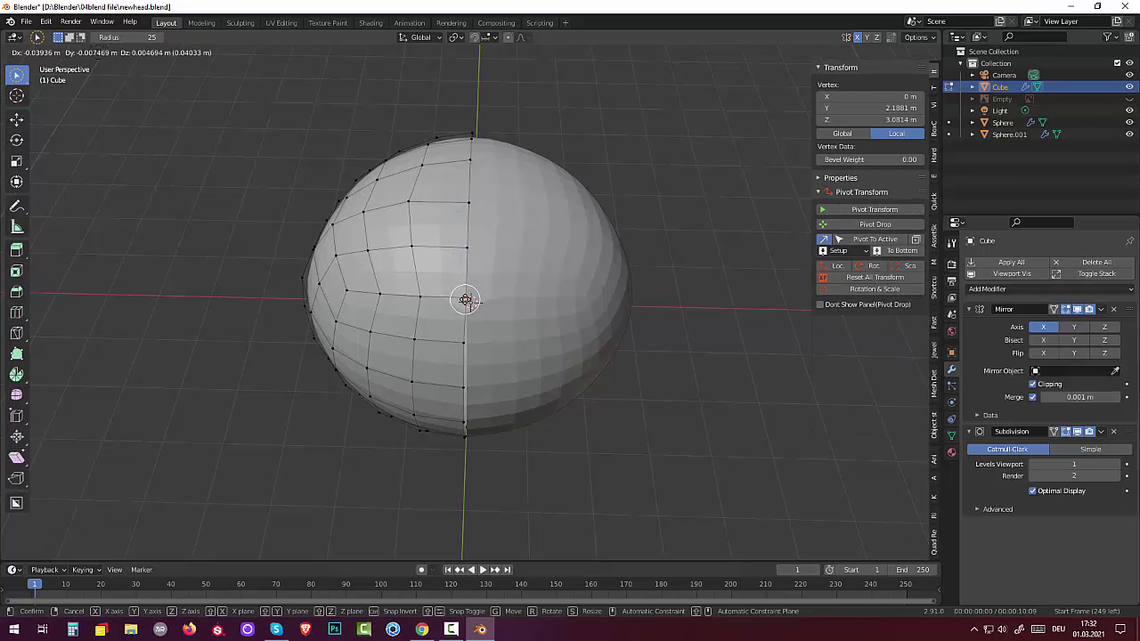
pyautogui.press('g')
pyautogui.click(454, 320)
pyautogui.click(455, 340)
pyautogui.press('g')
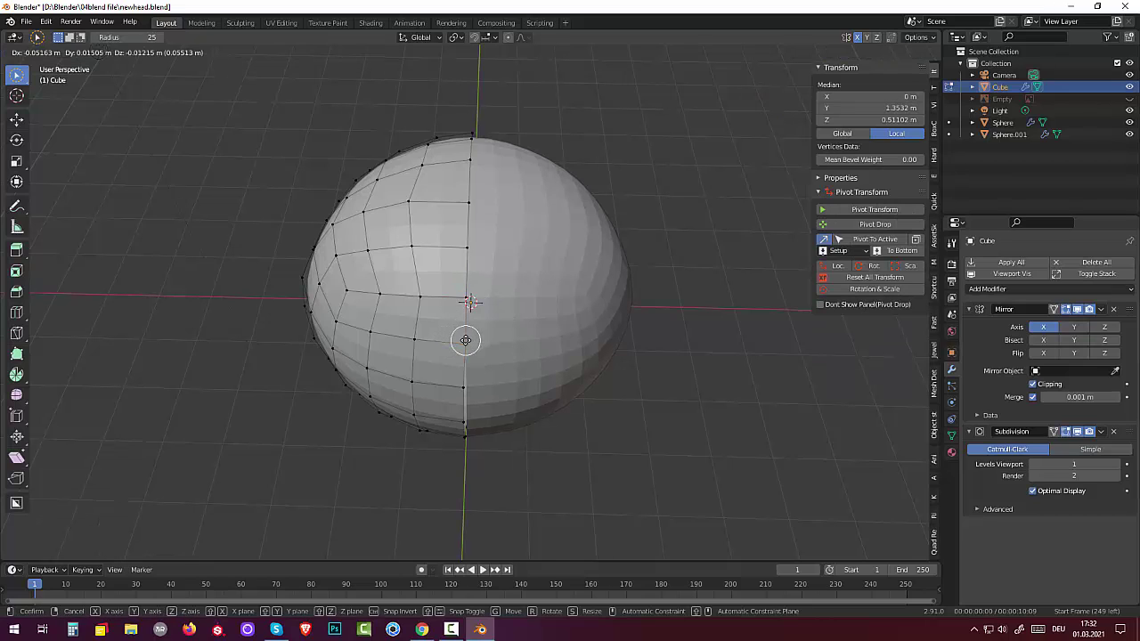
pyautogui.click(462, 347)
pyautogui.click(464, 384)
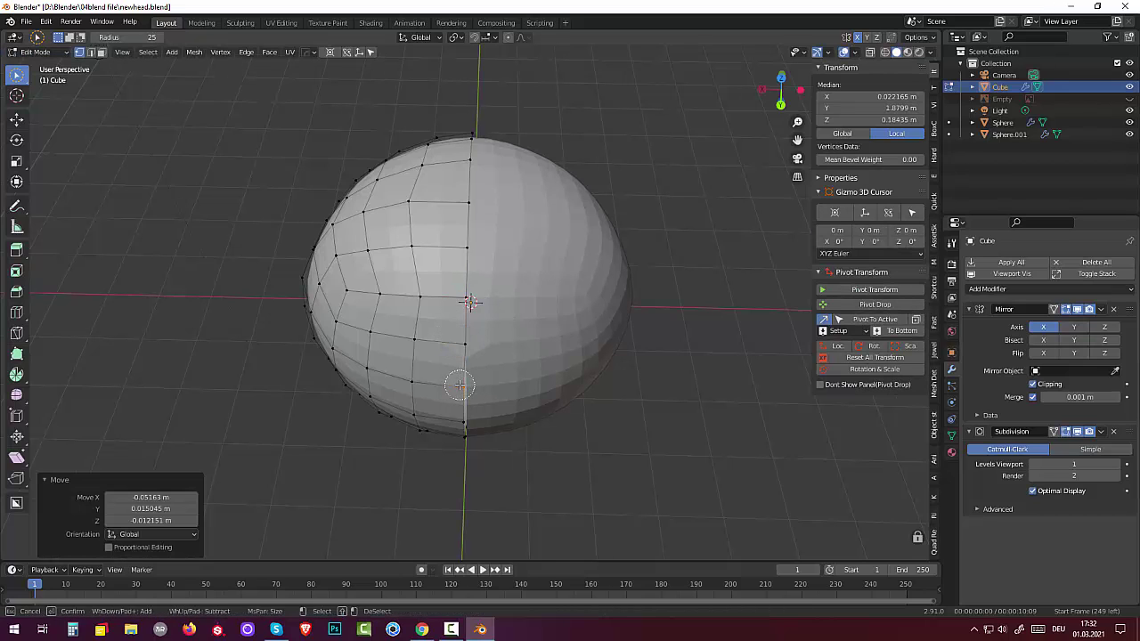
pyautogui.press('g')
pyautogui.click(464, 385)
# Step: From another angle, adjust vertices along the middle and lower seam
pyautogui.moveTo(464, 385); pyautogui.dragTo(492, 259, button='middle')
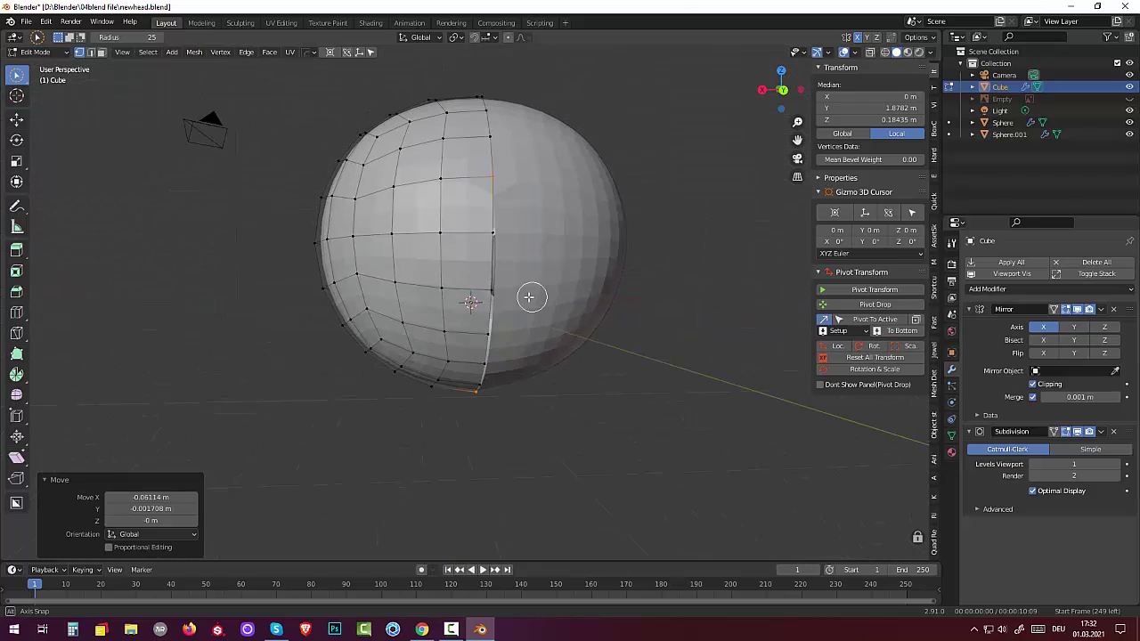
pyautogui.click(472, 237)
pyautogui.press('g')
pyautogui.click(472, 240)
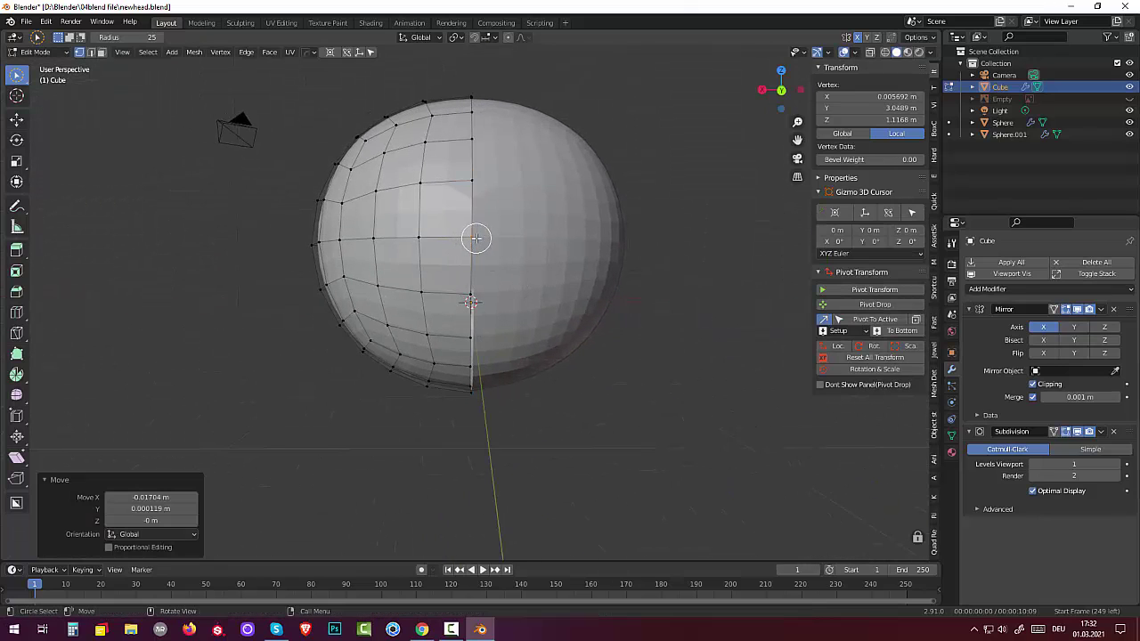
pyautogui.click(466, 300)
pyautogui.press('g')
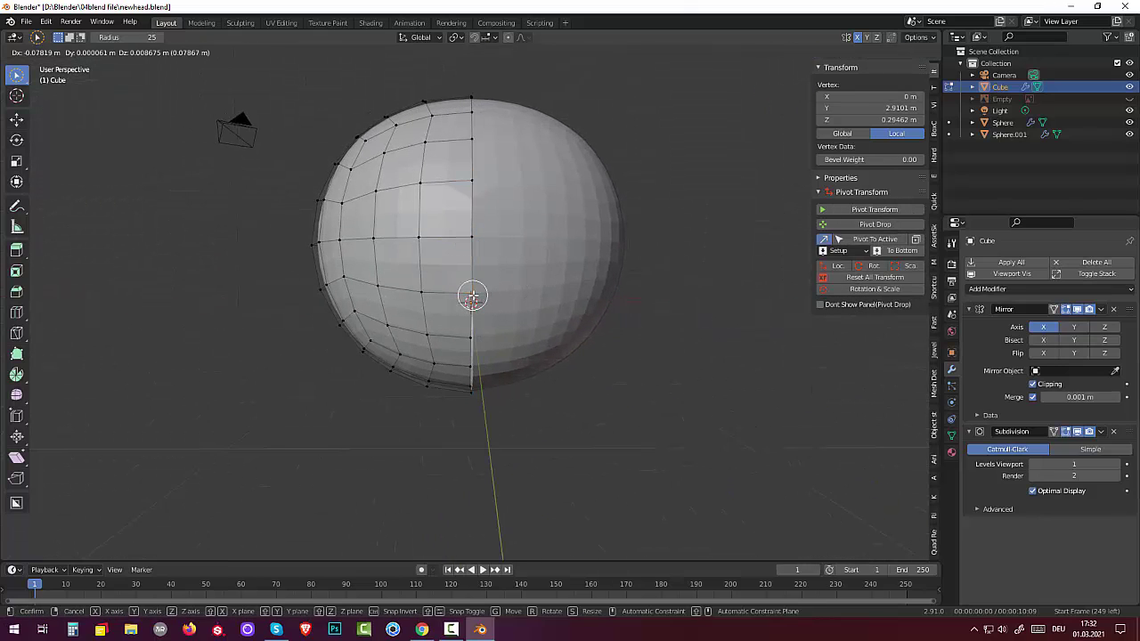
pyautogui.click(471, 296)
pyautogui.click(461, 339)
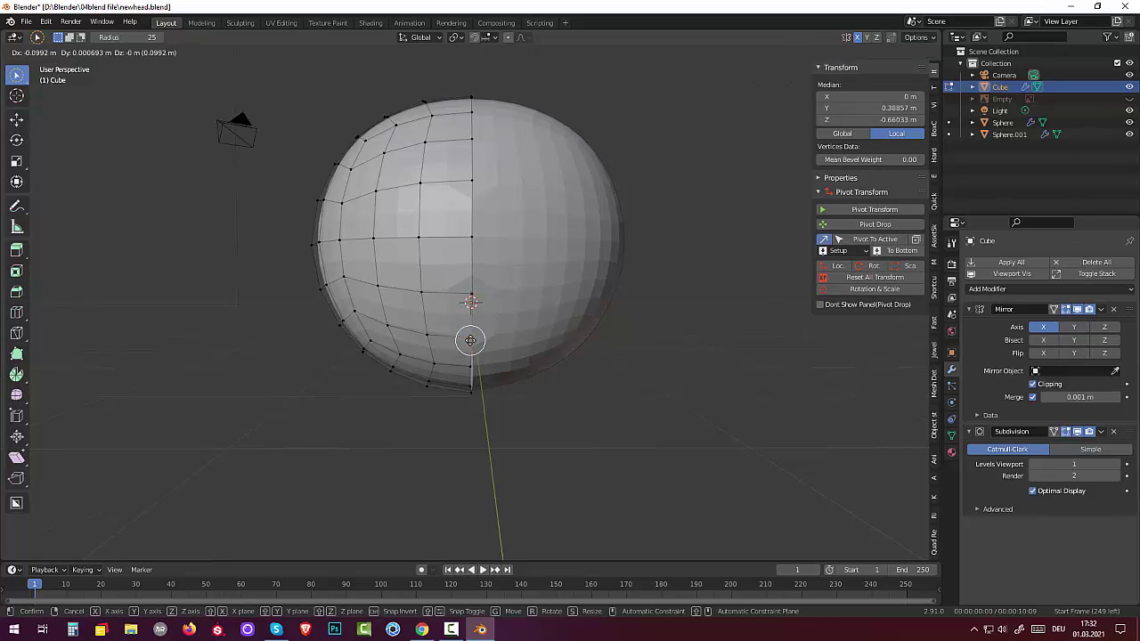
pyautogui.press('g')
pyautogui.click(463, 340)
# Step: Reposition a single face vertex, then check the face and eyes
pyautogui.moveTo(470, 338); pyautogui.dragTo(479, 270, button='middle')
pyautogui.click(480, 254)
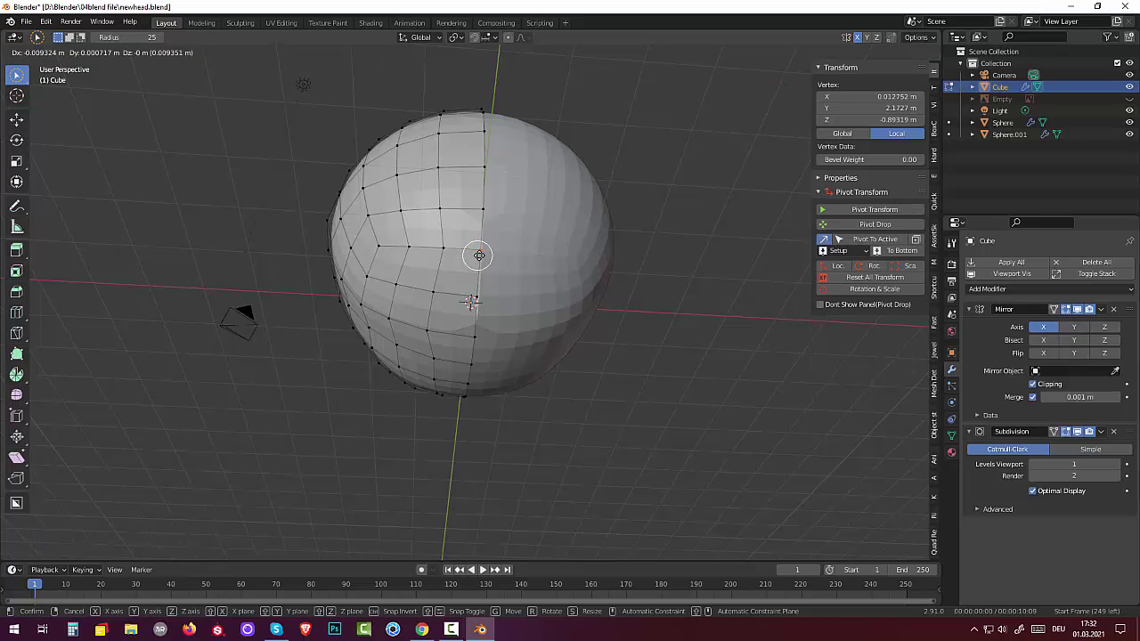
pyautogui.press('g')
pyautogui.click(470, 303)
pyautogui.press('g')
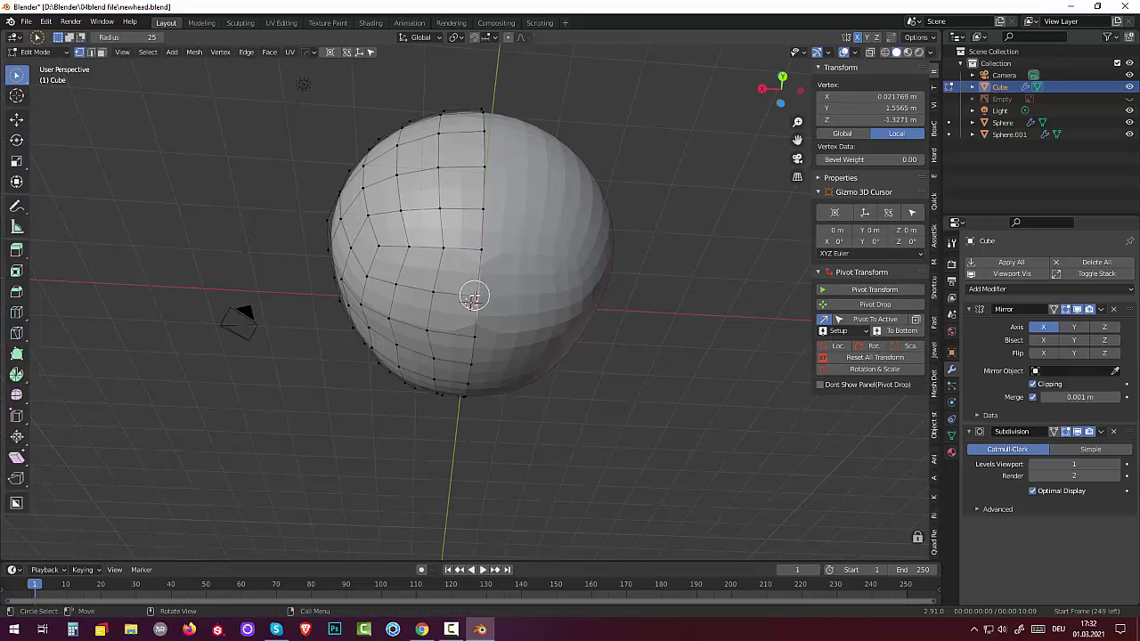
pyautogui.click(478, 297)
pyautogui.moveTo(704, 315)
pyautogui.mouseDown(button='middle')
pyautogui.moveTo(735, 491)
pyautogui.moveTo(74, 401)
pyautogui.moveTo(926, 398)
pyautogui.moveTo(7, 396)
pyautogui.mouseUp(button='middle')
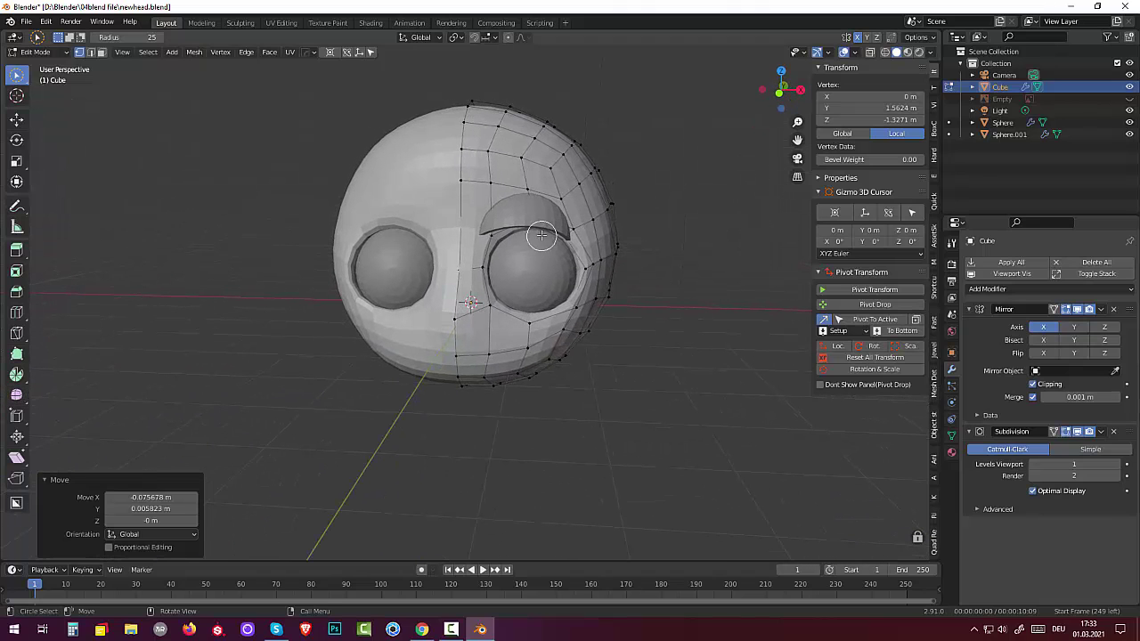
pyautogui.click(40, 53)
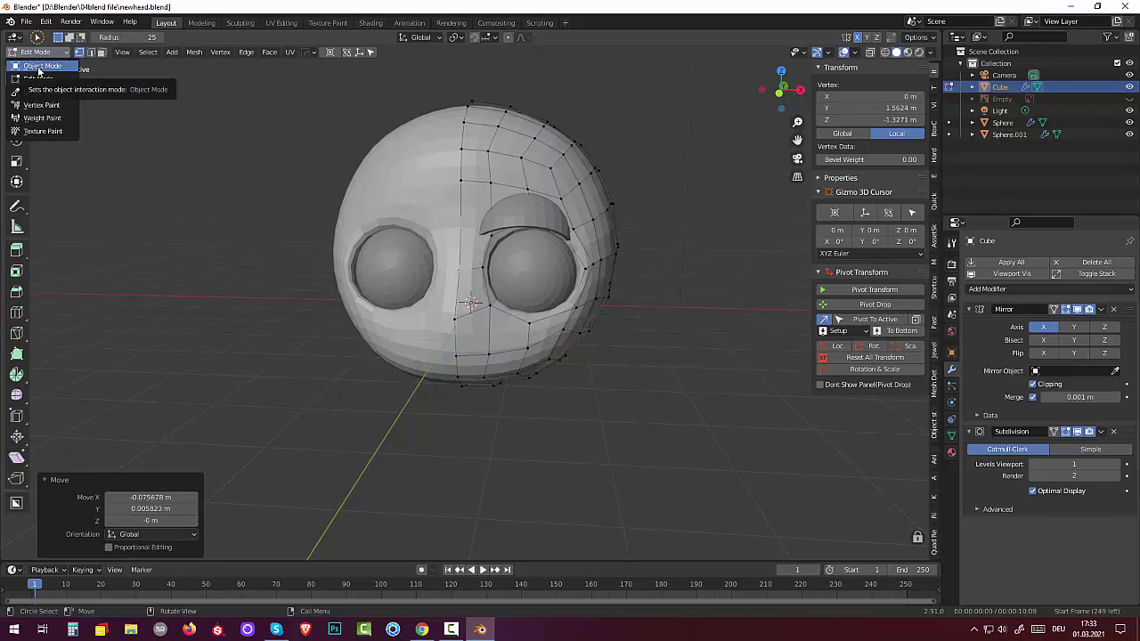
# Step: Return to Object Mode and lower Sphere.001 in the side view
pyautogui.click(39, 66)
pyautogui.click(552, 223)
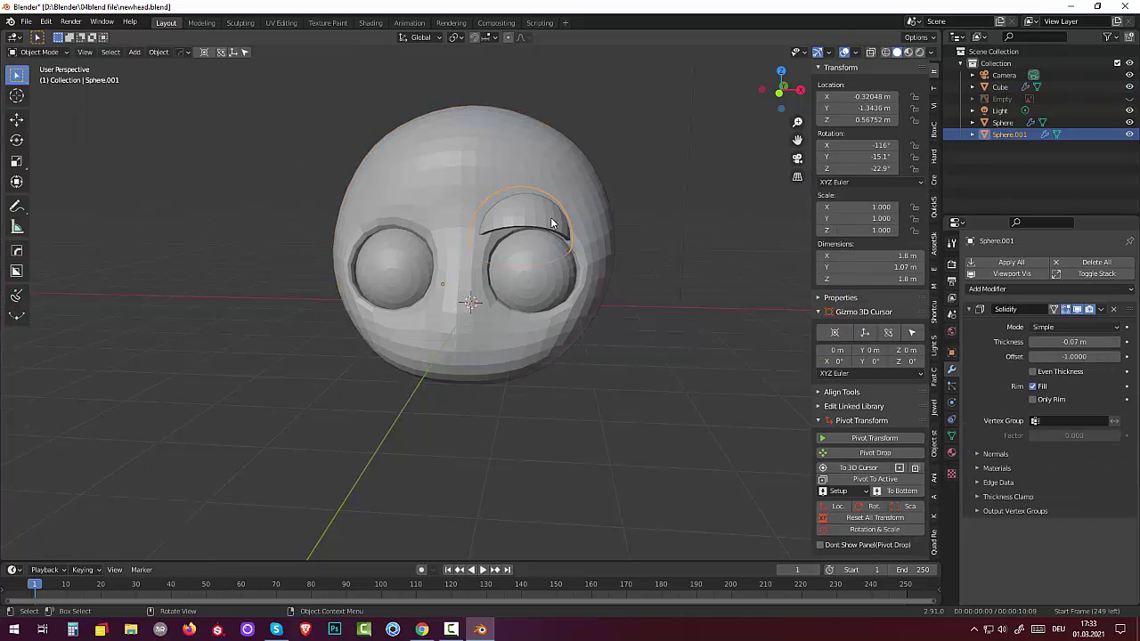
pyautogui.moveTo(552, 223); pyautogui.dragTo(554, 210, button='middle')
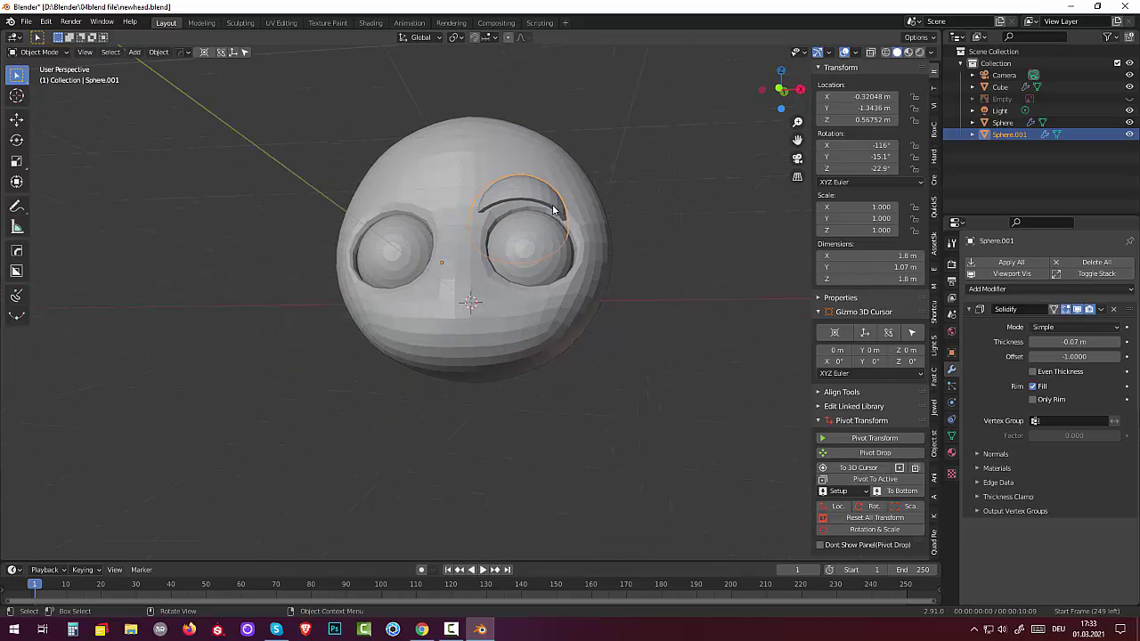
pyautogui.press('KP_3')
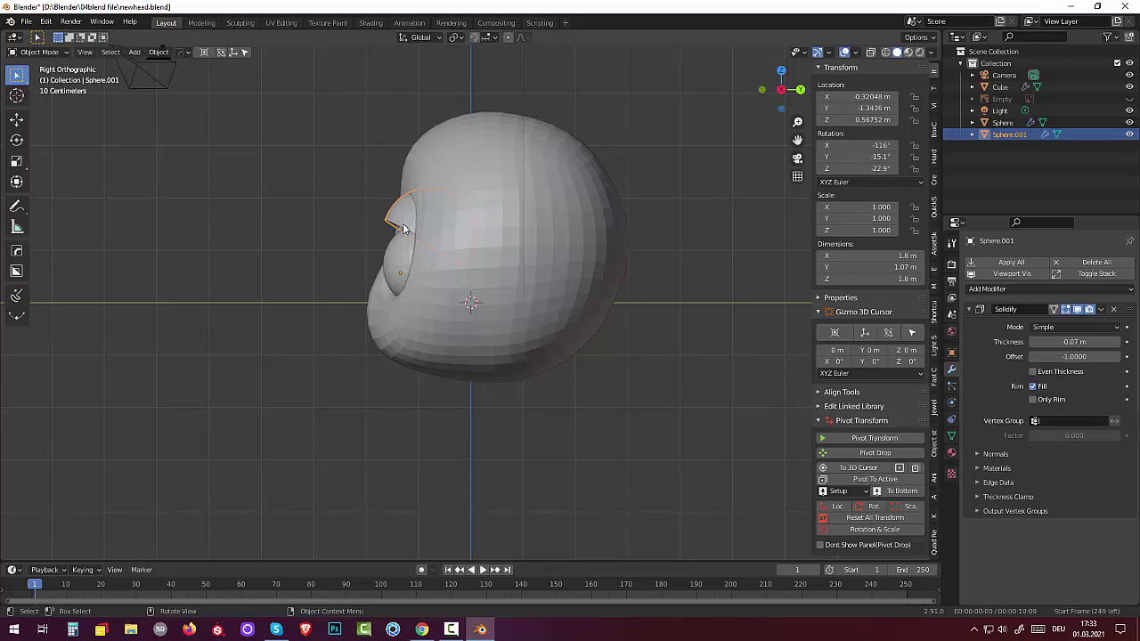
pyautogui.press('g')
pyautogui.click(482, 220)
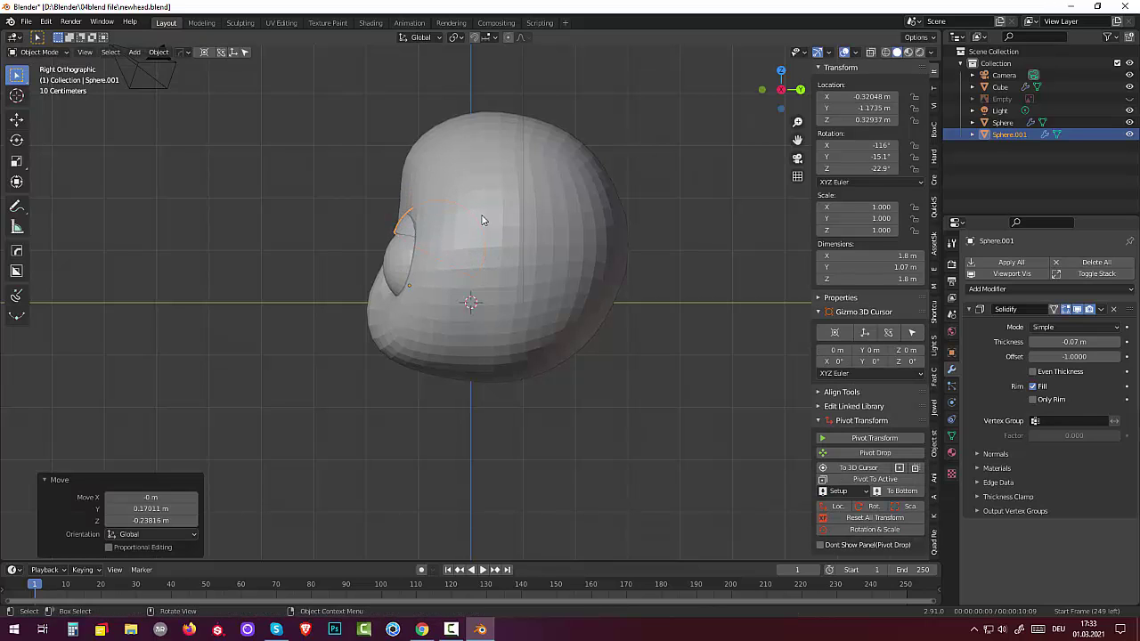
pyautogui.moveTo(482, 220); pyautogui.dragTo(606, 211, button='middle')
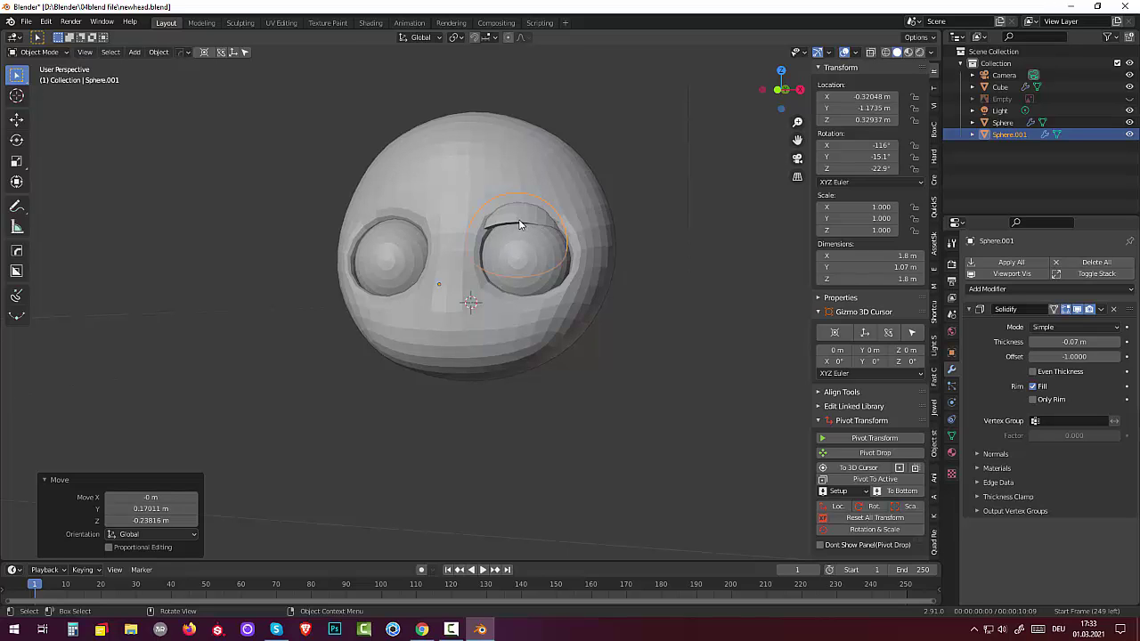
# Step: Move the brow piece from a front view so it sits over the right eye
pyautogui.moveTo(521, 225); pyautogui.dragTo(448, 248, button='middle')
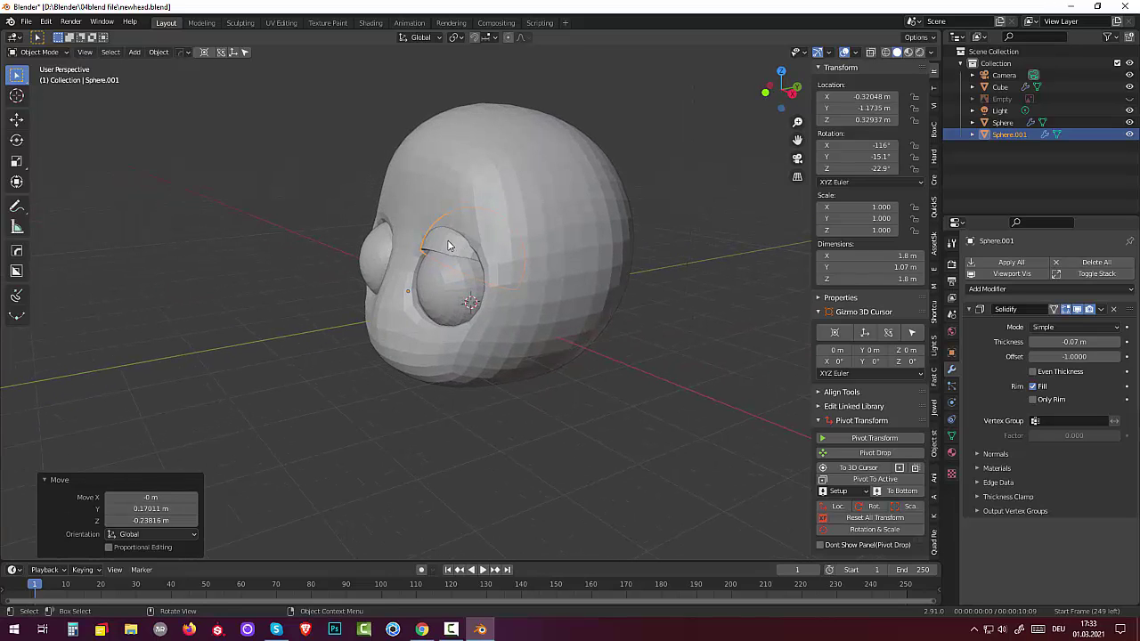
pyautogui.press('g')
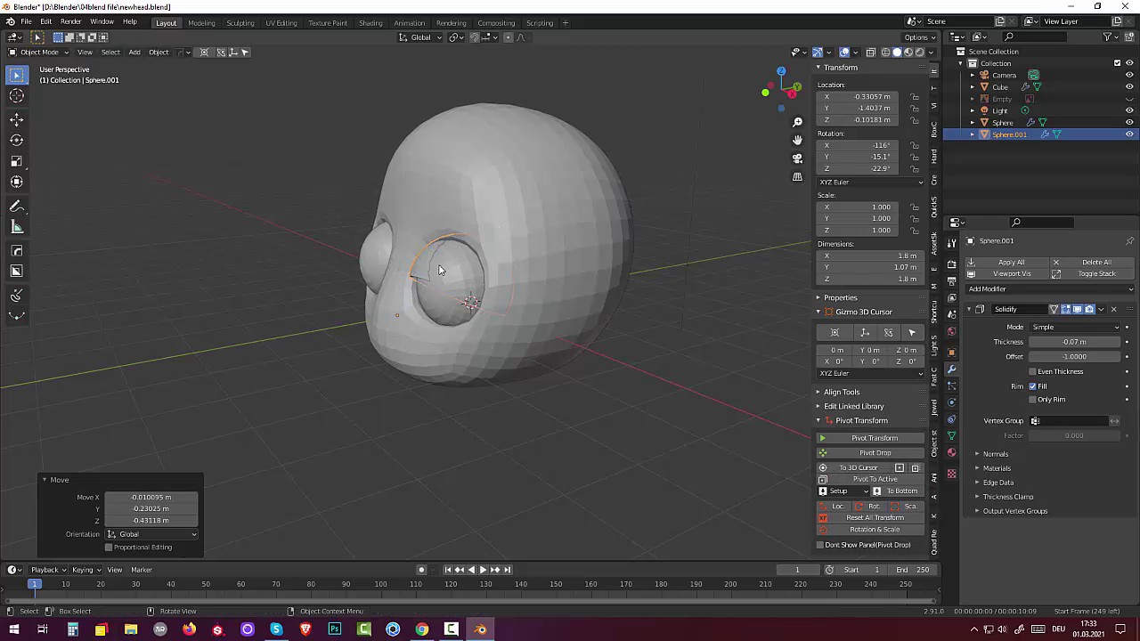
pyautogui.moveTo(436, 265); pyautogui.dragTo(537, 274, button='middle')
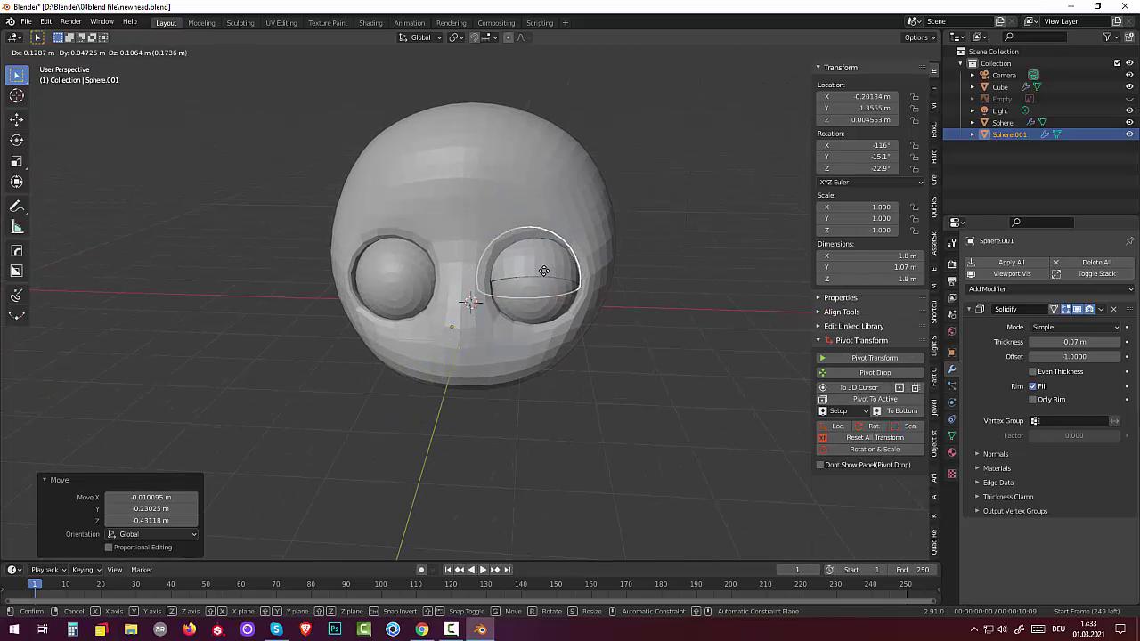
pyautogui.click(545, 269)
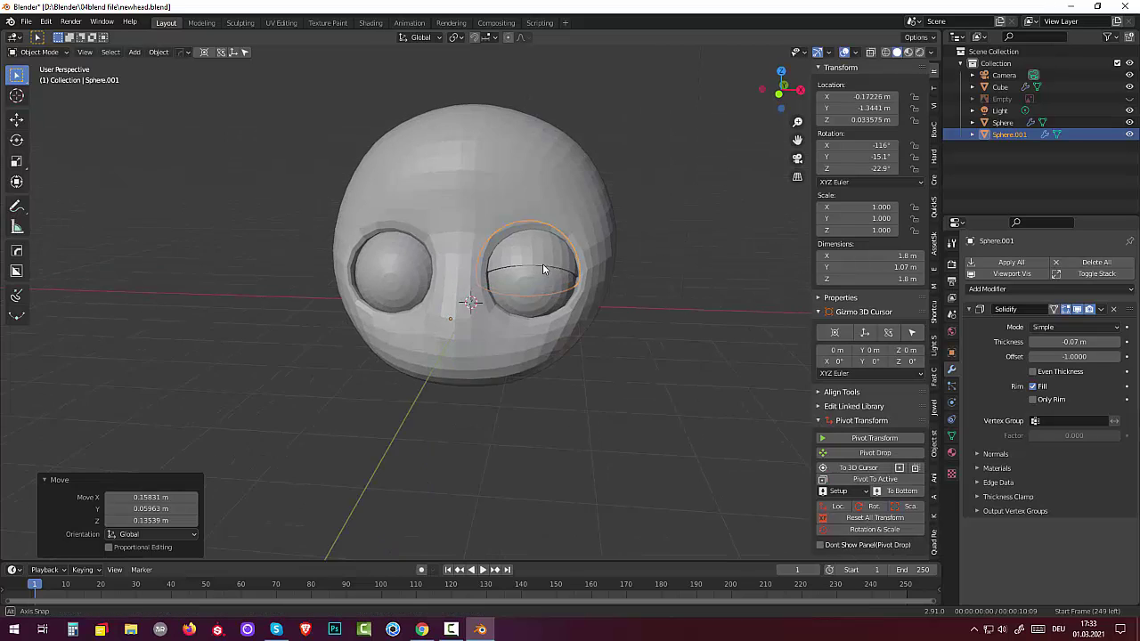
pyautogui.moveTo(544, 267)
pyautogui.mouseDown(button='middle')
pyautogui.moveTo(527, 224)
pyautogui.moveTo(488, 277)
pyautogui.mouseUp(button='middle')
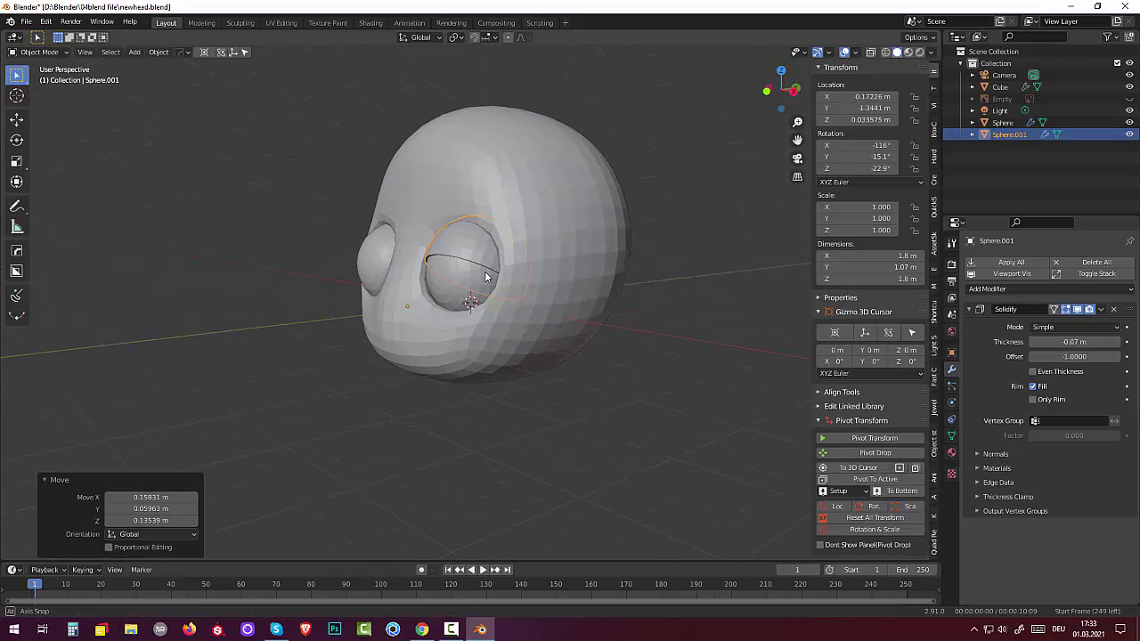
pyautogui.click(162, 51)
pyautogui.moveTo(177, 78)
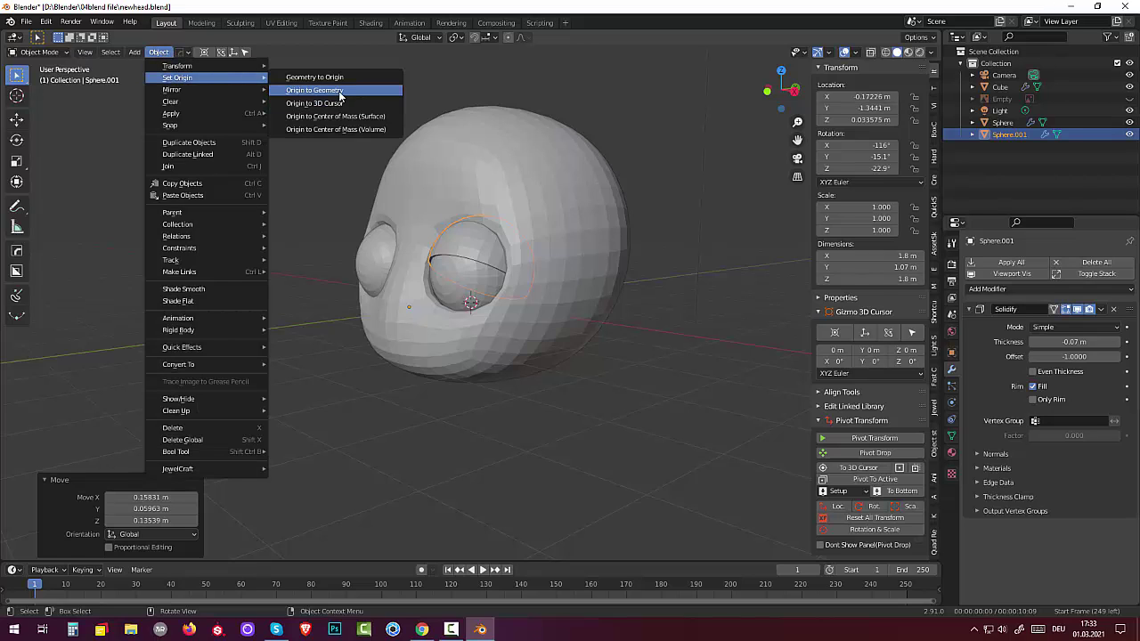
# Step: Set the eyelid's origin to its geometry and rotate the shell
pyautogui.click(340, 92)
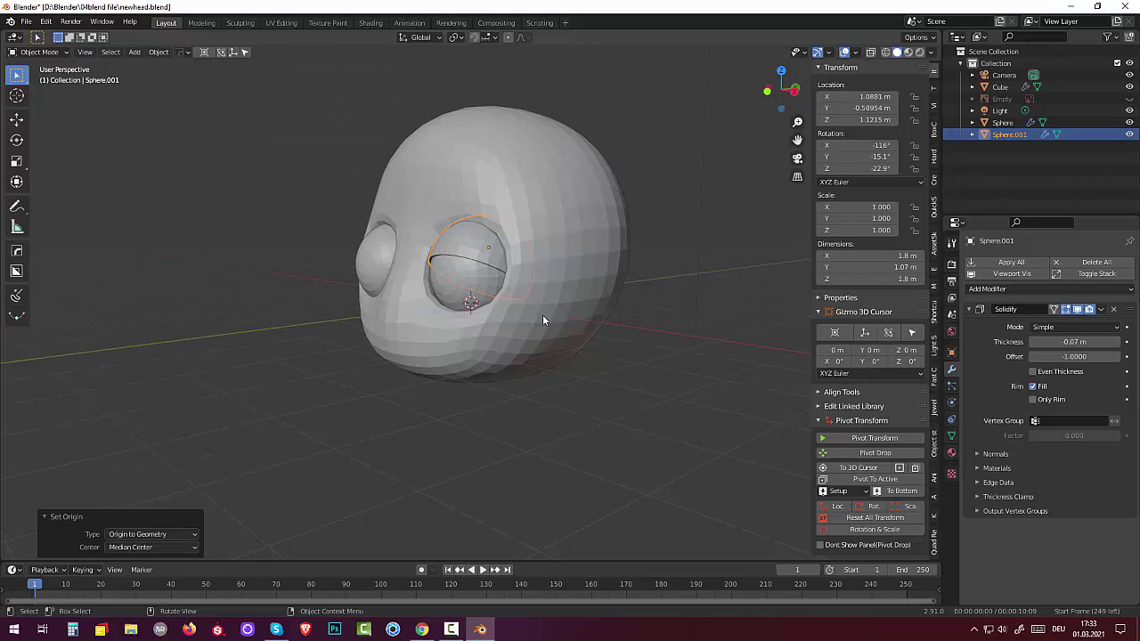
pyautogui.moveTo(545, 318)
pyautogui.mouseDown(button='middle')
pyautogui.moveTo(595, 337)
pyautogui.moveTo(573, 338)
pyautogui.mouseUp(button='middle')
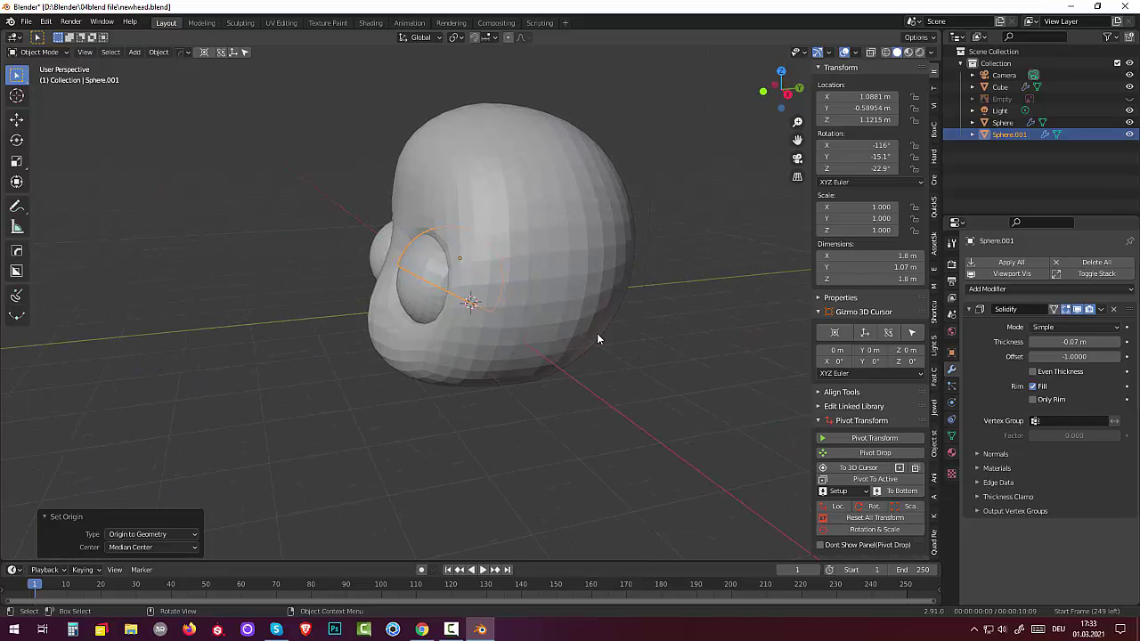
pyautogui.press('r')
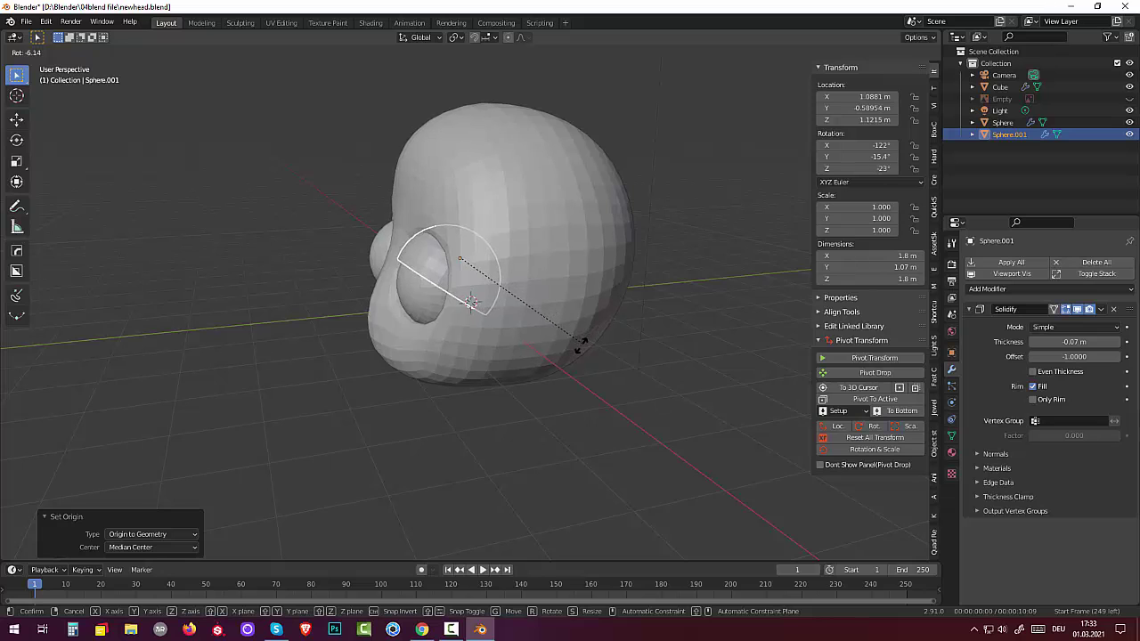
pyautogui.click(566, 356)
# Step: Move the eyelid shell and rotate it a further 7.02°
pyautogui.moveTo(516, 307)
pyautogui.mouseDown(button='middle')
pyautogui.moveTo(603, 235)
pyautogui.moveTo(571, 257)
pyautogui.moveTo(474, 281)
pyautogui.mouseUp(button='middle')
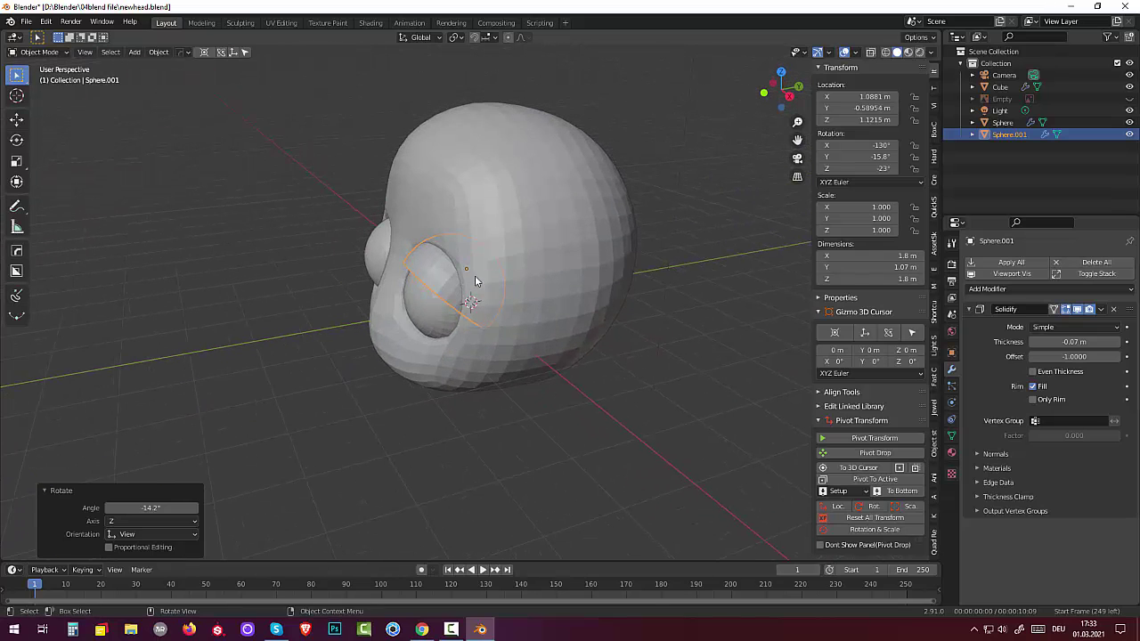
pyautogui.press('g')
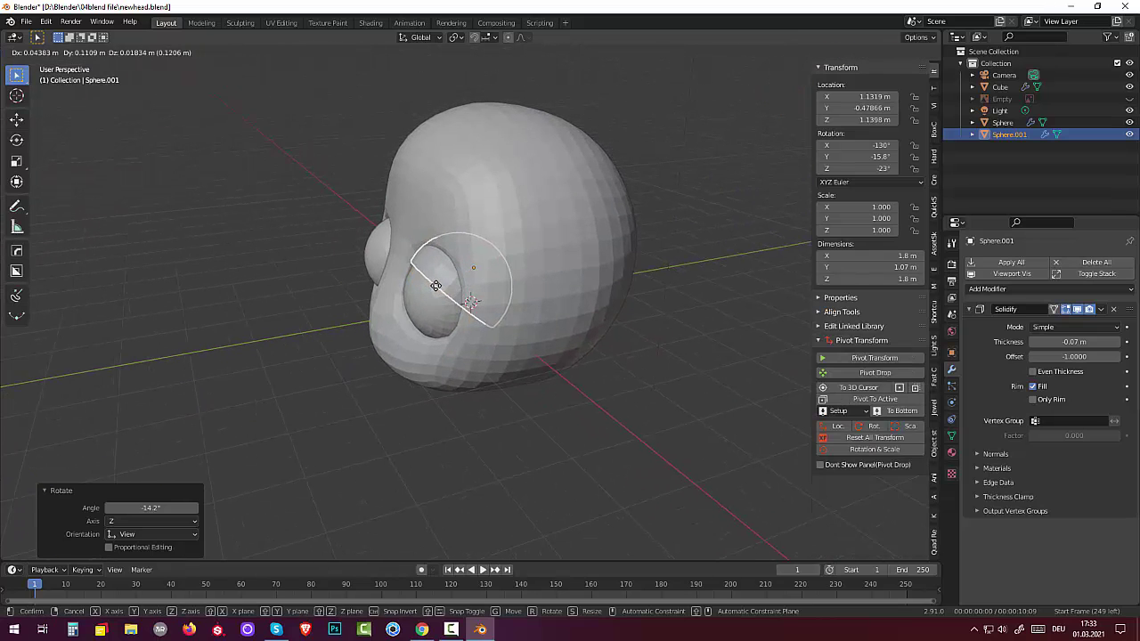
pyautogui.click(436, 286)
pyautogui.moveTo(490, 254)
pyautogui.mouseDown(button='middle')
pyautogui.moveTo(557, 222)
pyautogui.moveTo(536, 248)
pyautogui.moveTo(545, 285)
pyautogui.mouseUp(button='middle')
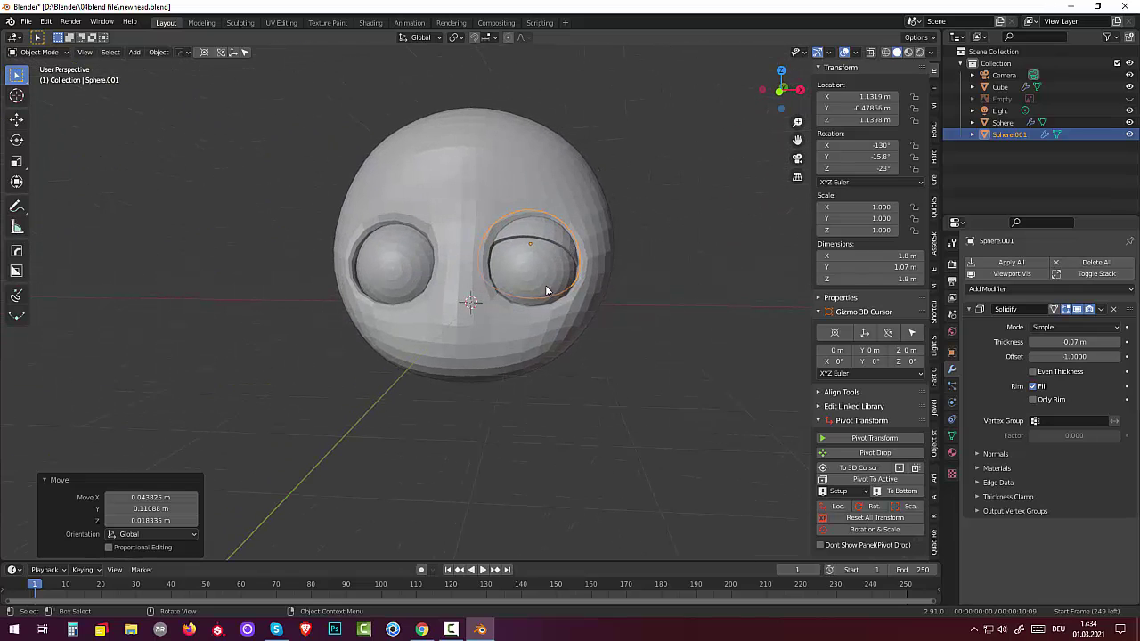
pyautogui.press('r')
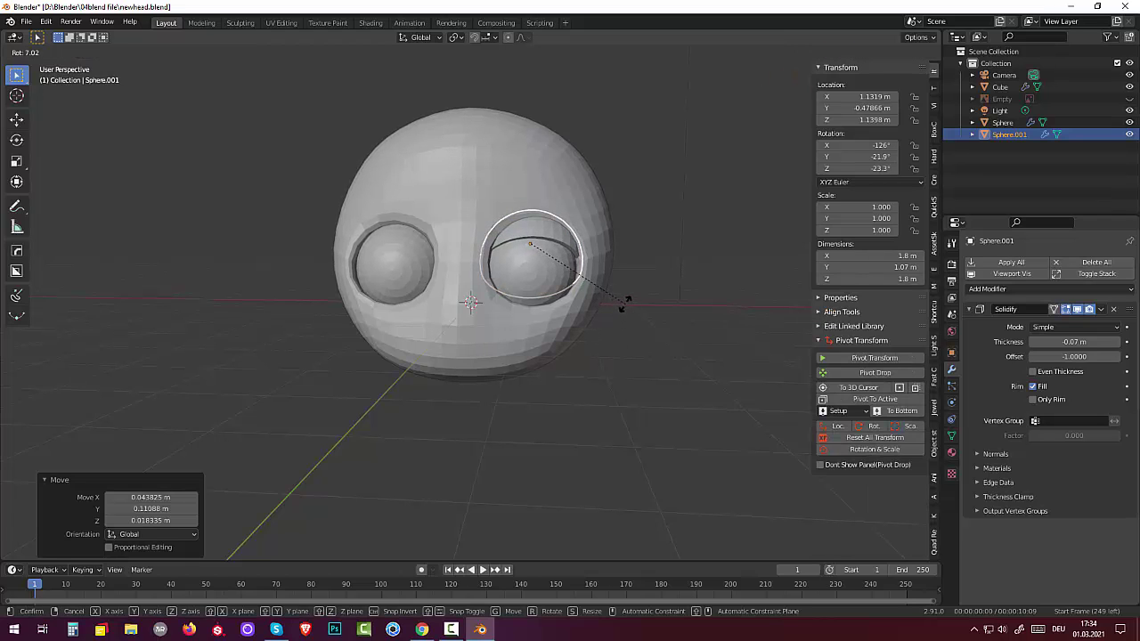
pyautogui.click(625, 303)
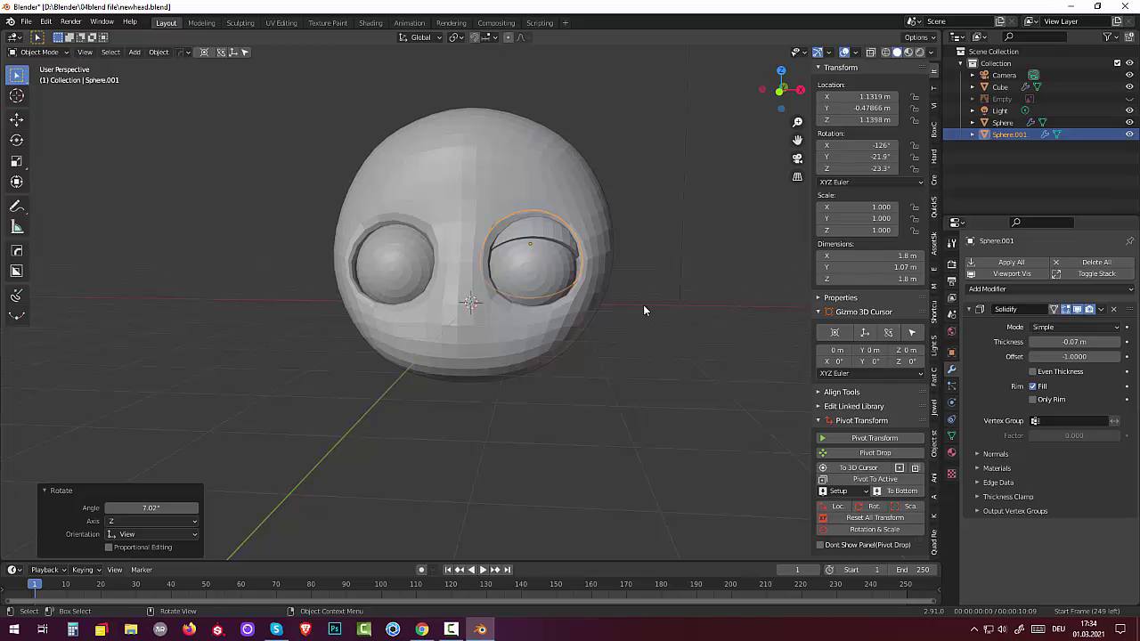
# Step: Reselect the eyelid over the right eye and shift it to about X 1.0796 m, Z 1.1183 m
pyautogui.press('g')
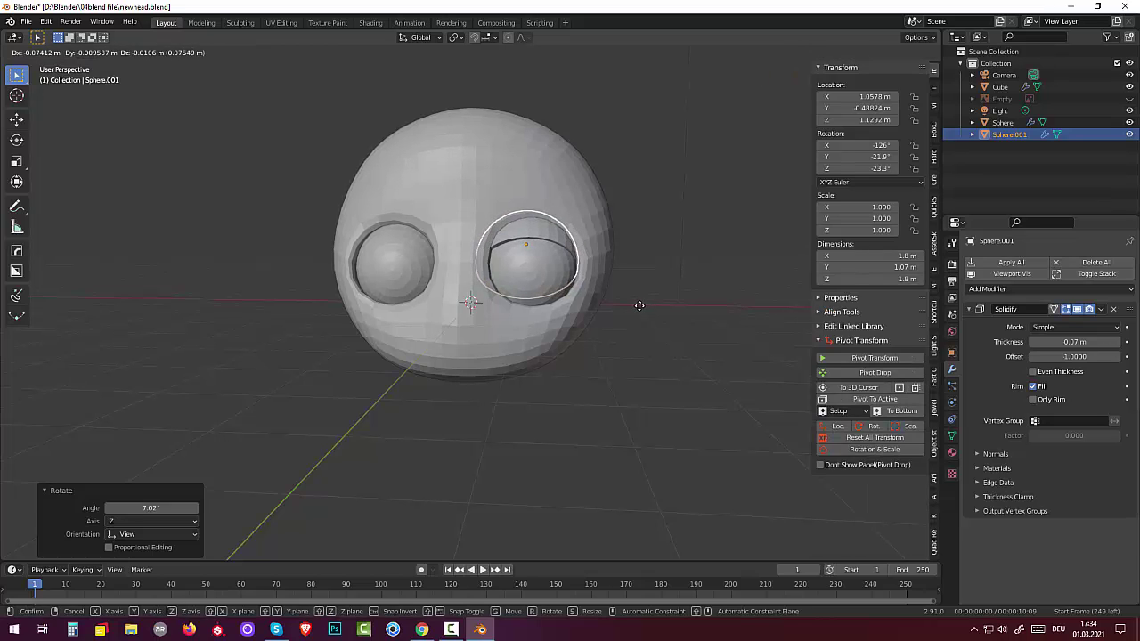
pyautogui.rightClick(637, 307)
pyautogui.click(621, 344)
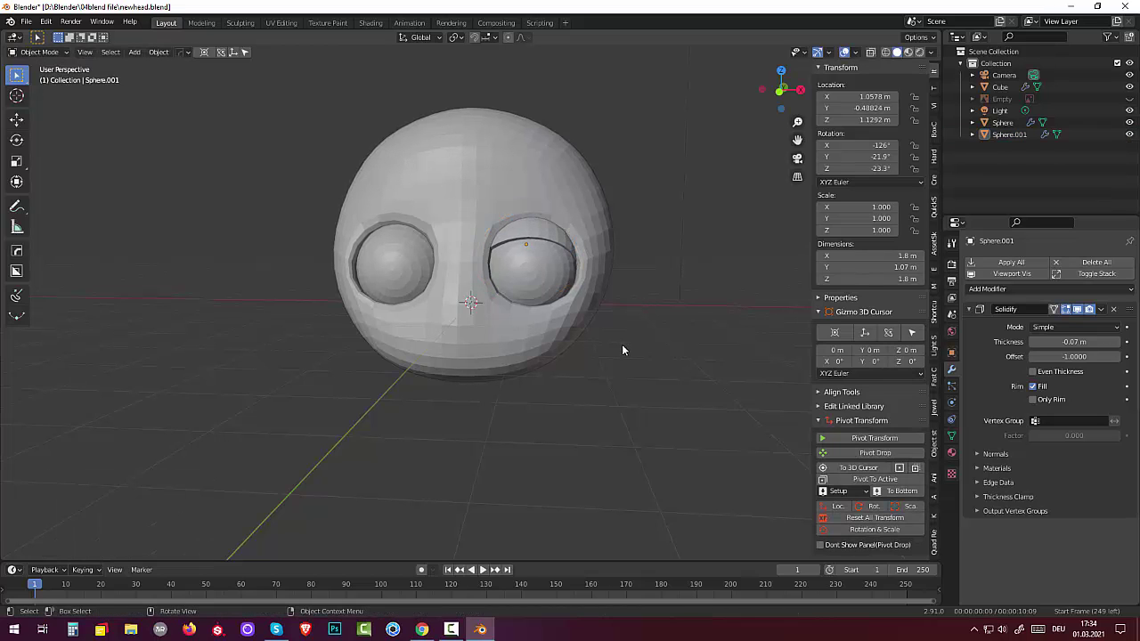
pyautogui.moveTo(623, 343)
pyautogui.mouseDown(button='middle')
pyautogui.moveTo(645, 324)
pyautogui.moveTo(613, 381)
pyautogui.moveTo(626, 341)
pyautogui.moveTo(528, 374)
pyautogui.moveTo(628, 340)
pyautogui.mouseUp(button='middle')
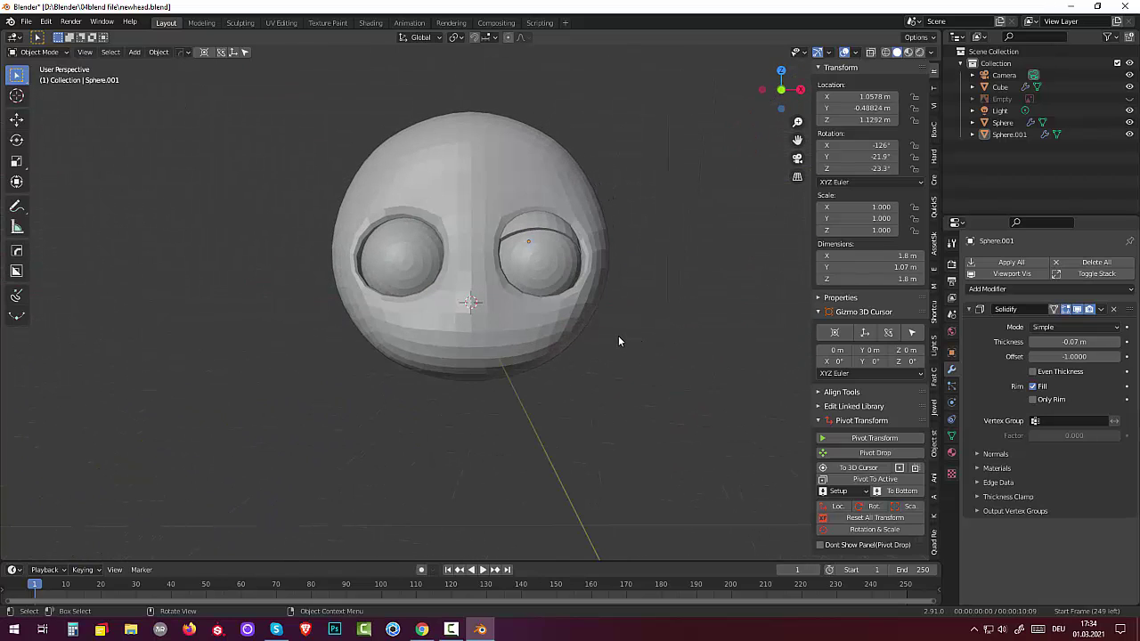
pyautogui.click(558, 229)
pyautogui.press('g')
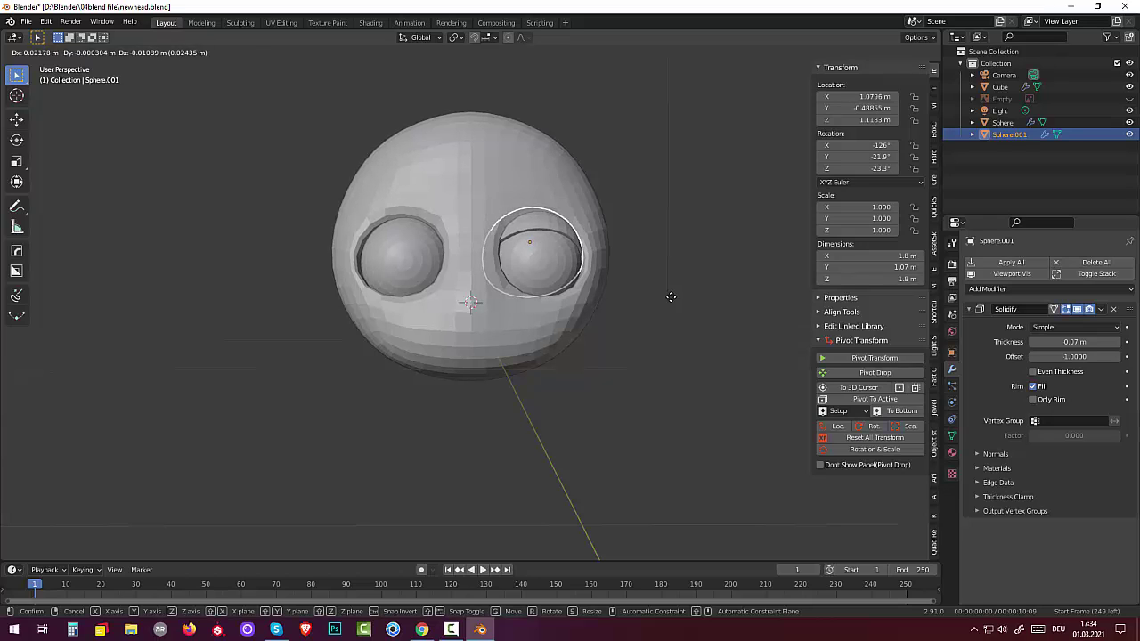
# Step: Place the eyelid and set its Solidify thickness to -0.09 m
pyautogui.click(671, 297)
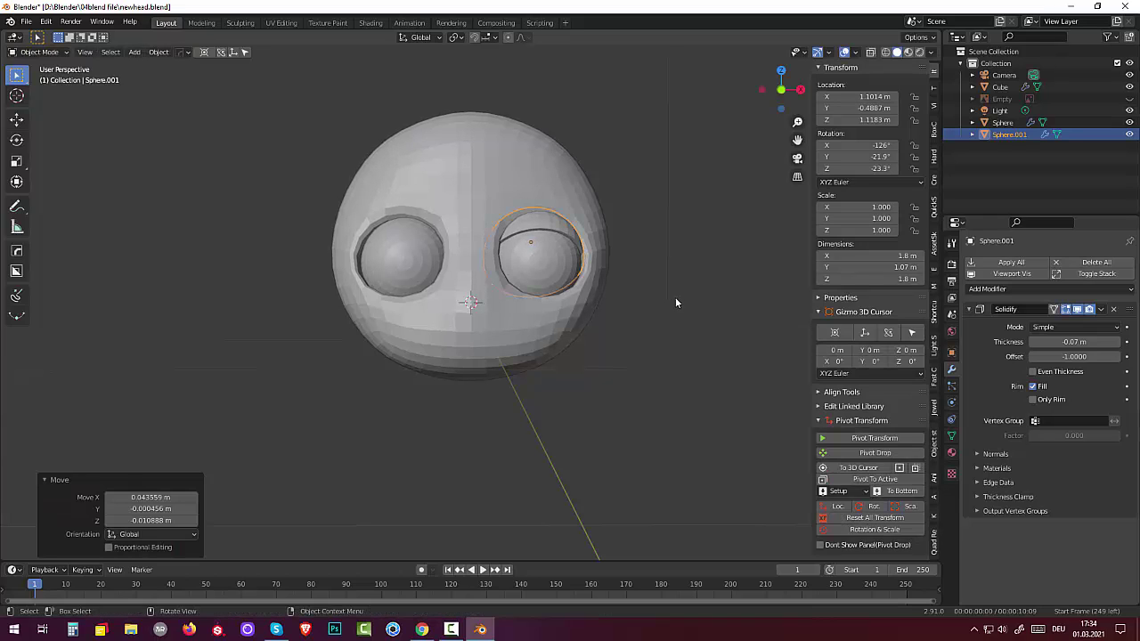
pyautogui.click(1116, 342)
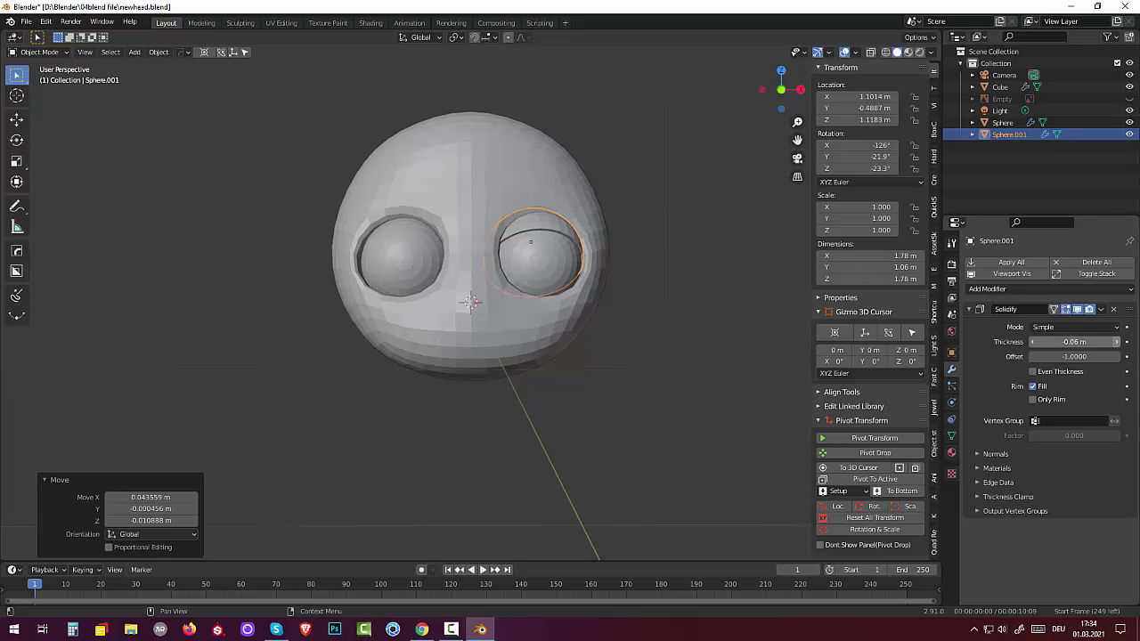
pyautogui.click(1078, 341)
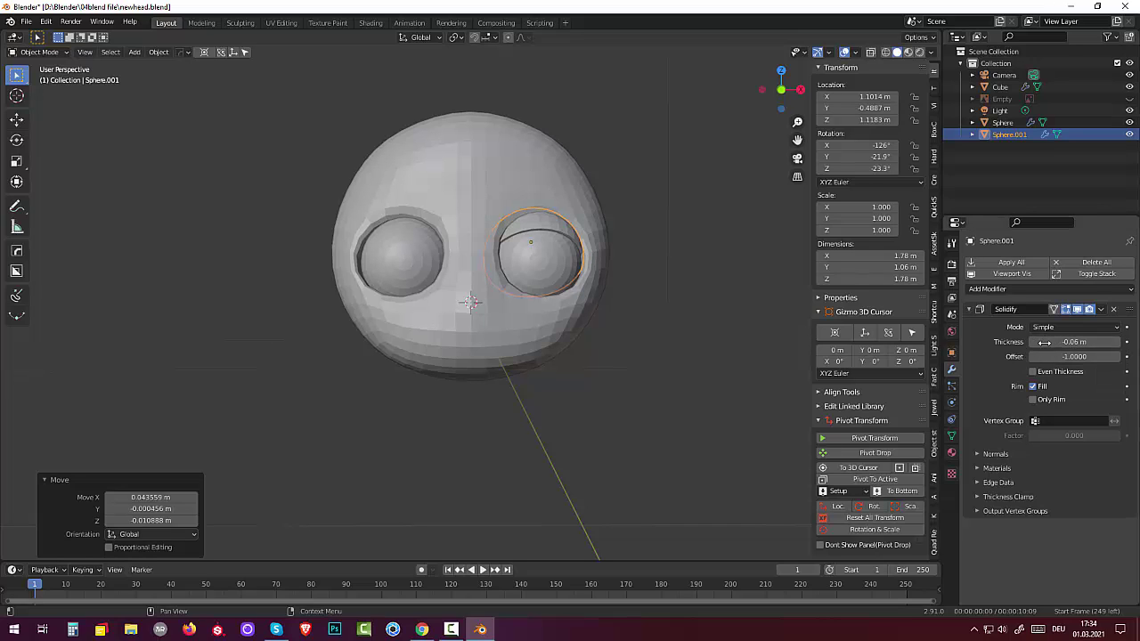
pyautogui.write('0.05')
pyautogui.press('Return')
pyautogui.moveTo(1073, 341); pyautogui.dragTo(1051, 341)
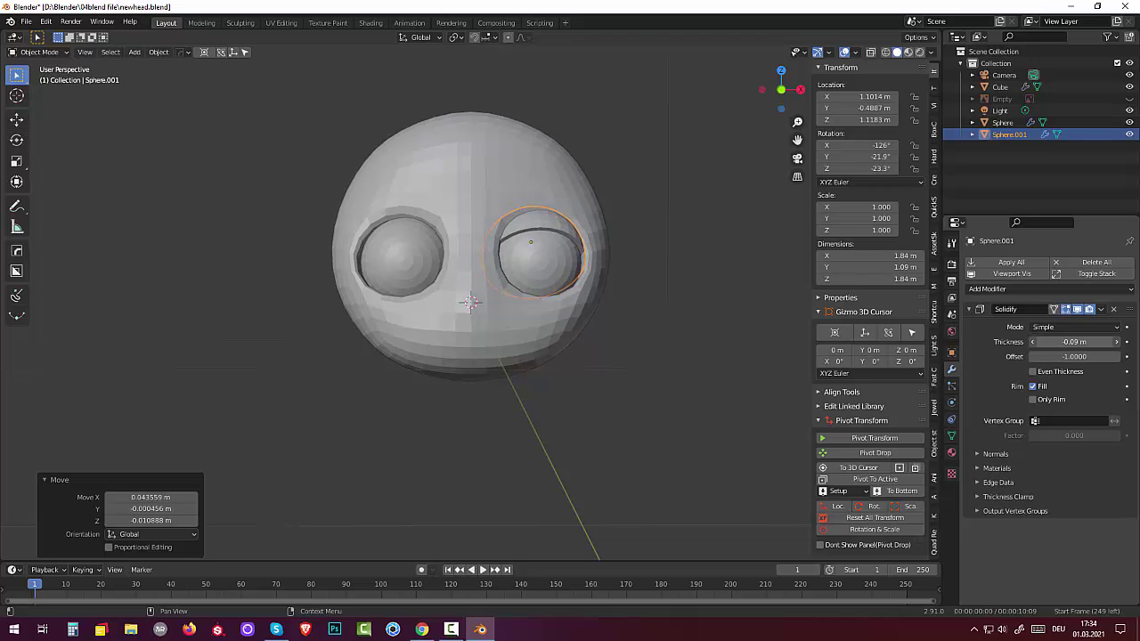
# Step: Reselect the right eyelid and reset its location and rotation to zero
pyautogui.click(698, 364)
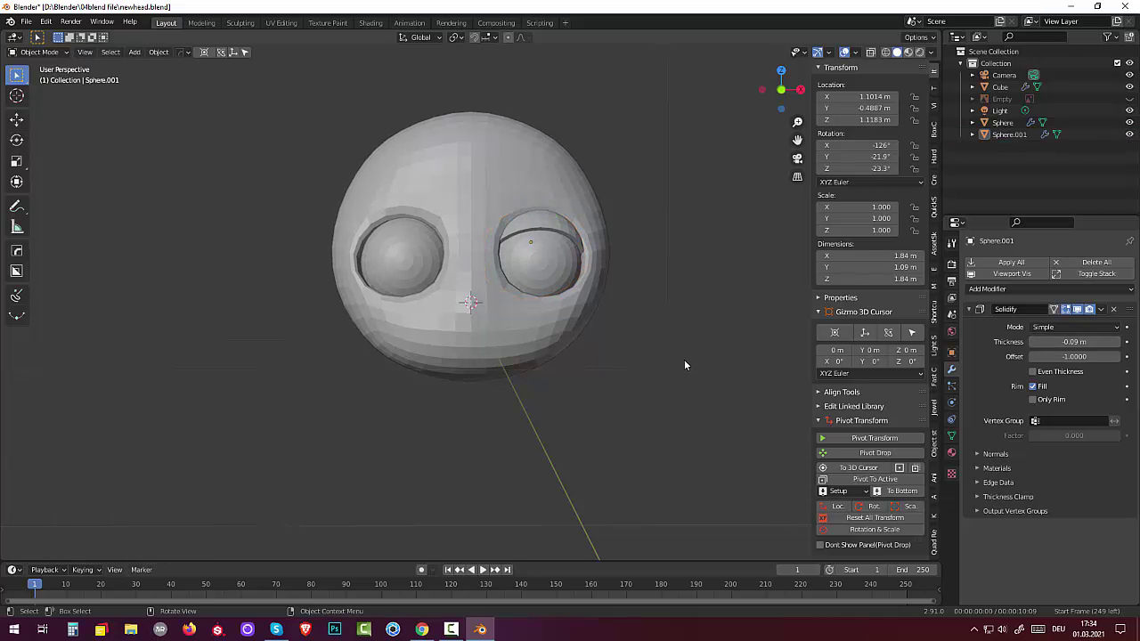
pyautogui.moveTo(684, 359)
pyautogui.mouseDown(button='middle')
pyautogui.moveTo(644, 364)
pyautogui.moveTo(628, 323)
pyautogui.moveTo(671, 302)
pyautogui.moveTo(671, 386)
pyautogui.moveTo(674, 378)
pyautogui.mouseUp(button='middle')
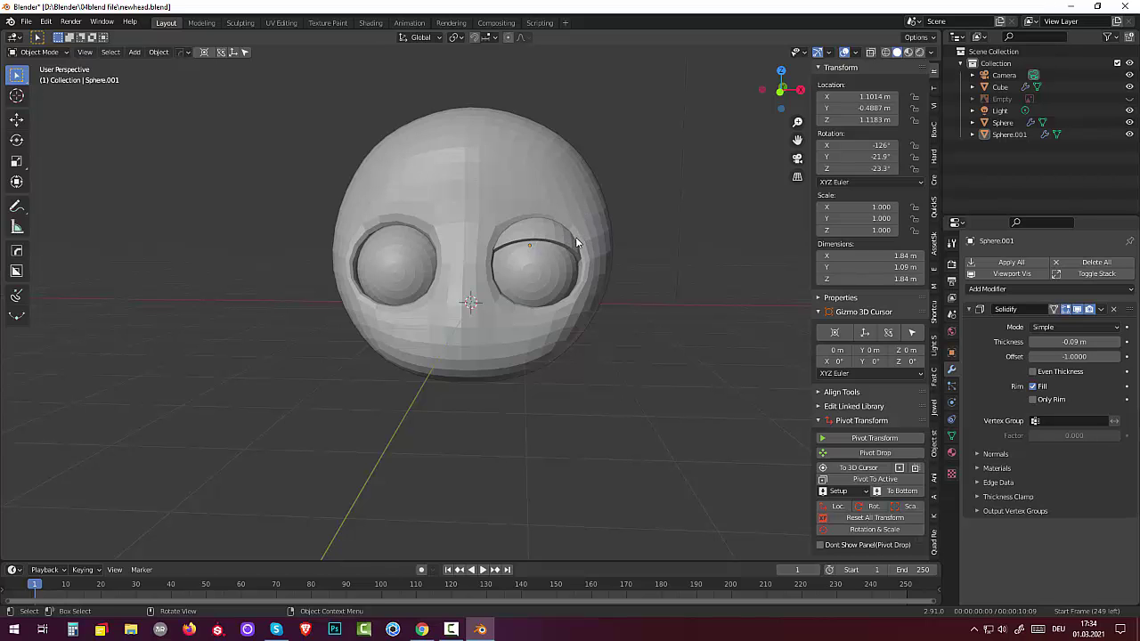
pyautogui.moveTo(563, 260)
pyautogui.mouseDown(button='middle')
pyautogui.moveTo(616, 234)
pyautogui.moveTo(611, 262)
pyautogui.moveTo(577, 248)
pyautogui.moveTo(536, 288)
pyautogui.mouseUp(button='middle')
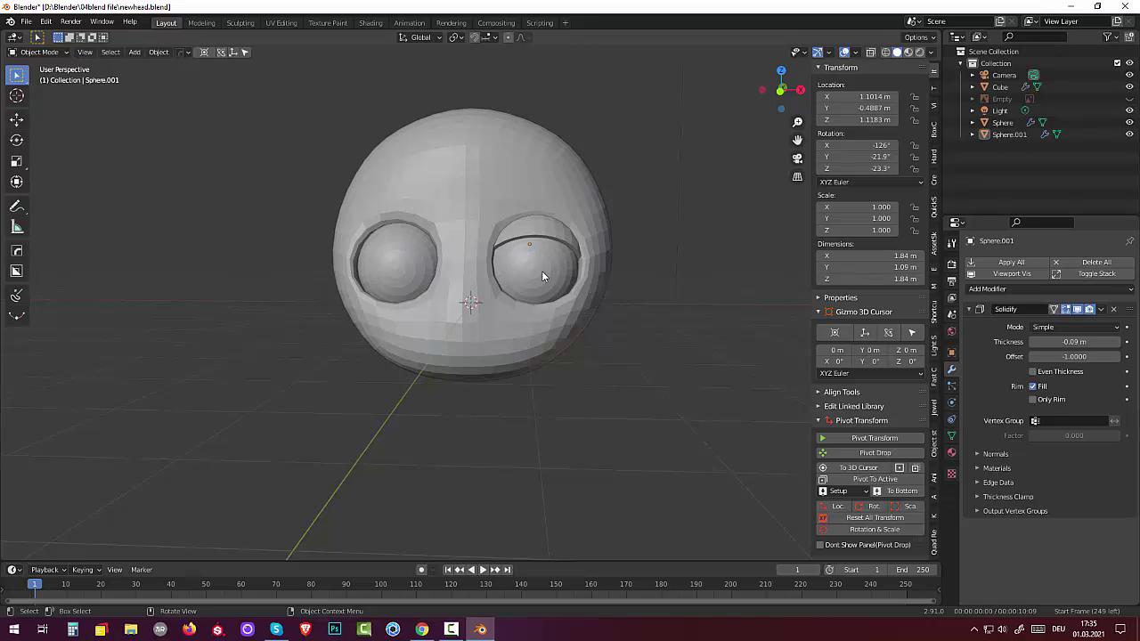
pyautogui.click(541, 228)
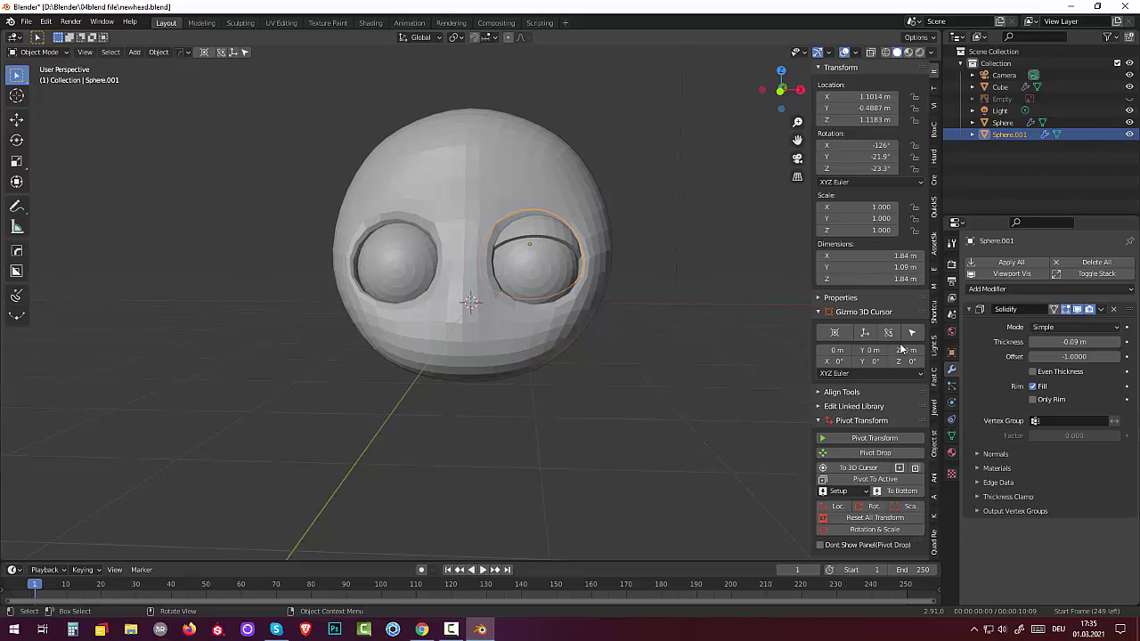
pyautogui.click(885, 517)
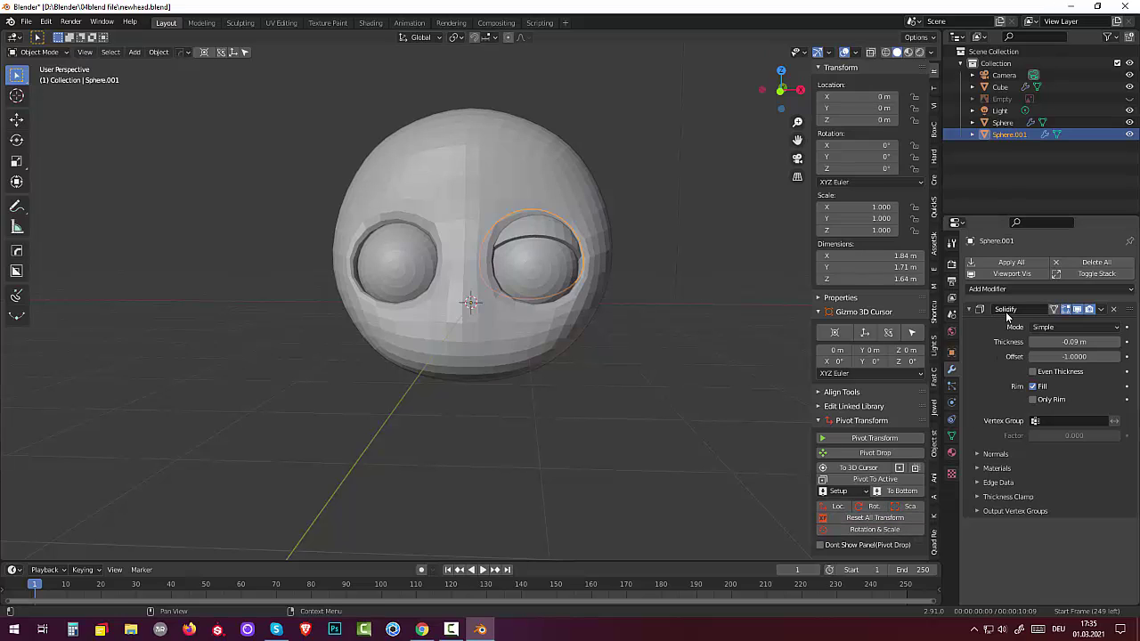
pyautogui.click(449, 630)
pyautogui.click(450, 631)
# Step: Add a Mirror modifier to Sphere.001 so the left eye gets a matching lid
pyautogui.click(997, 290)
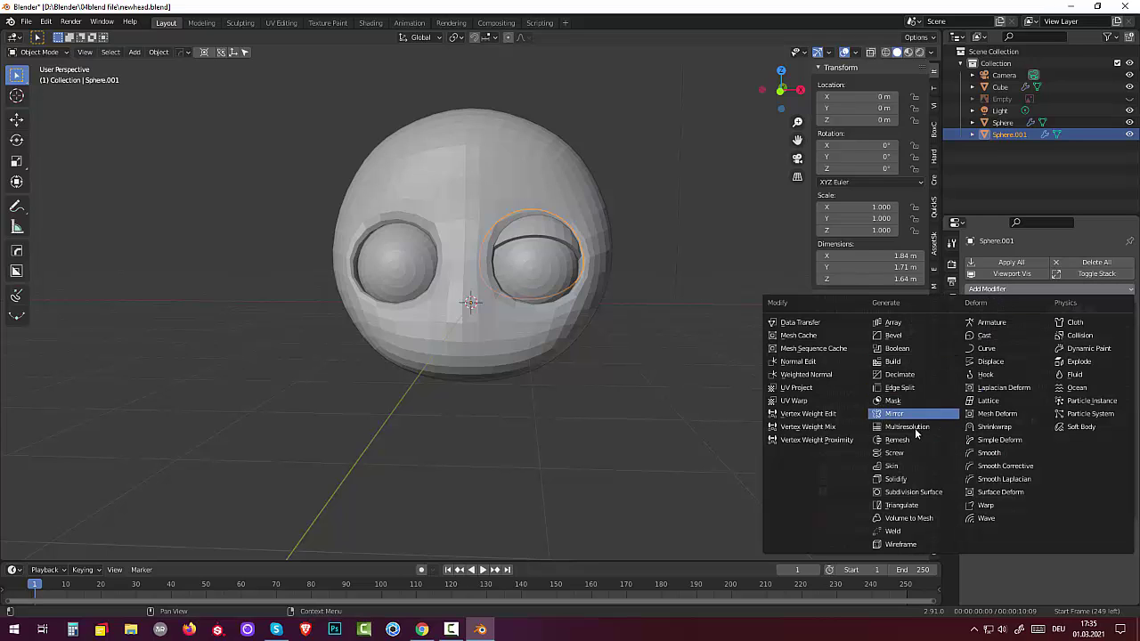
pyautogui.click(893, 414)
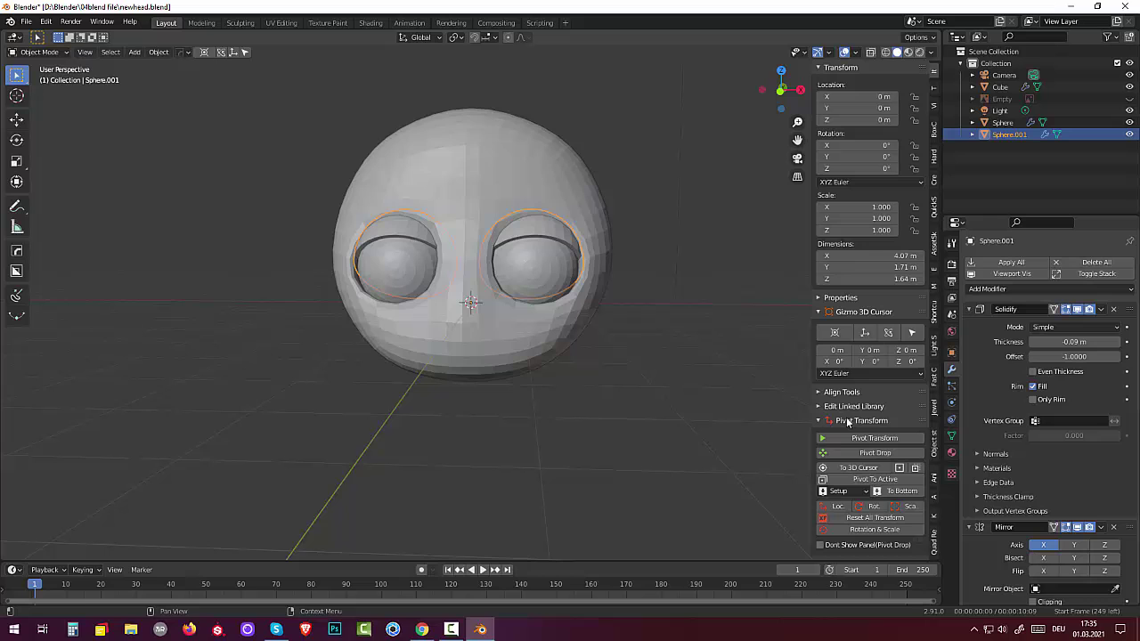
pyautogui.click(674, 418)
pyautogui.moveTo(679, 421)
pyautogui.mouseDown(button='middle')
pyautogui.moveTo(737, 402)
pyautogui.moveTo(807, 413)
pyautogui.moveTo(579, 419)
pyautogui.moveTo(651, 411)
pyautogui.moveTo(680, 429)
pyautogui.moveTo(686, 421)
pyautogui.moveTo(658, 445)
pyautogui.mouseUp(button='middle')
# Step: Unhide the reference Empty and align the head to it in front ortho view, with X-ray toggled back off
pyautogui.click(1130, 99)
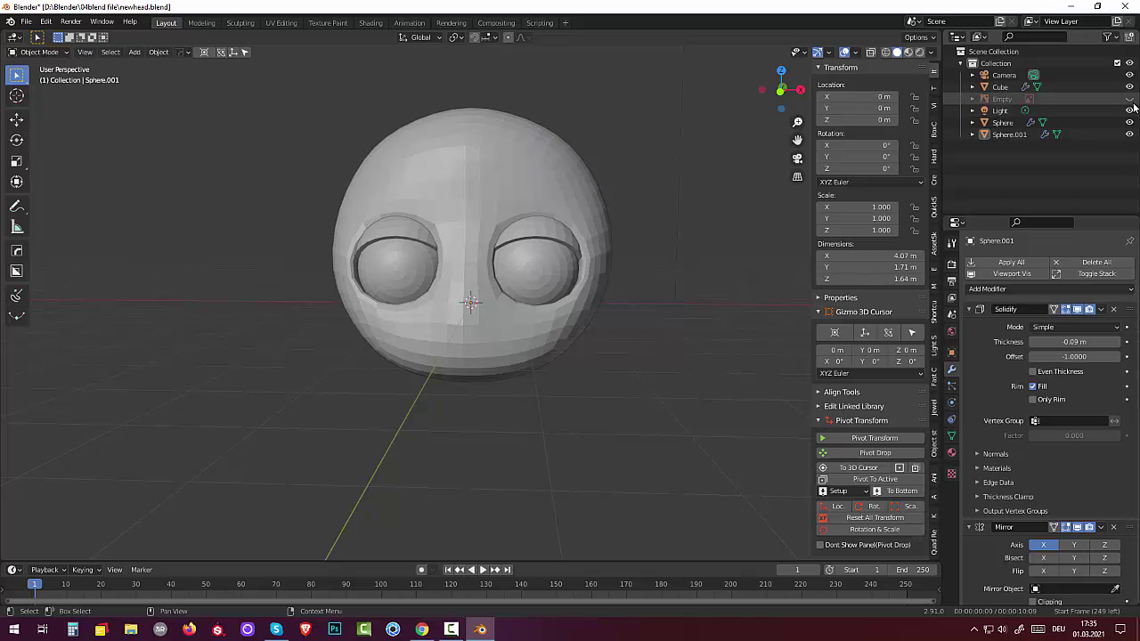
pyautogui.click(872, 53)
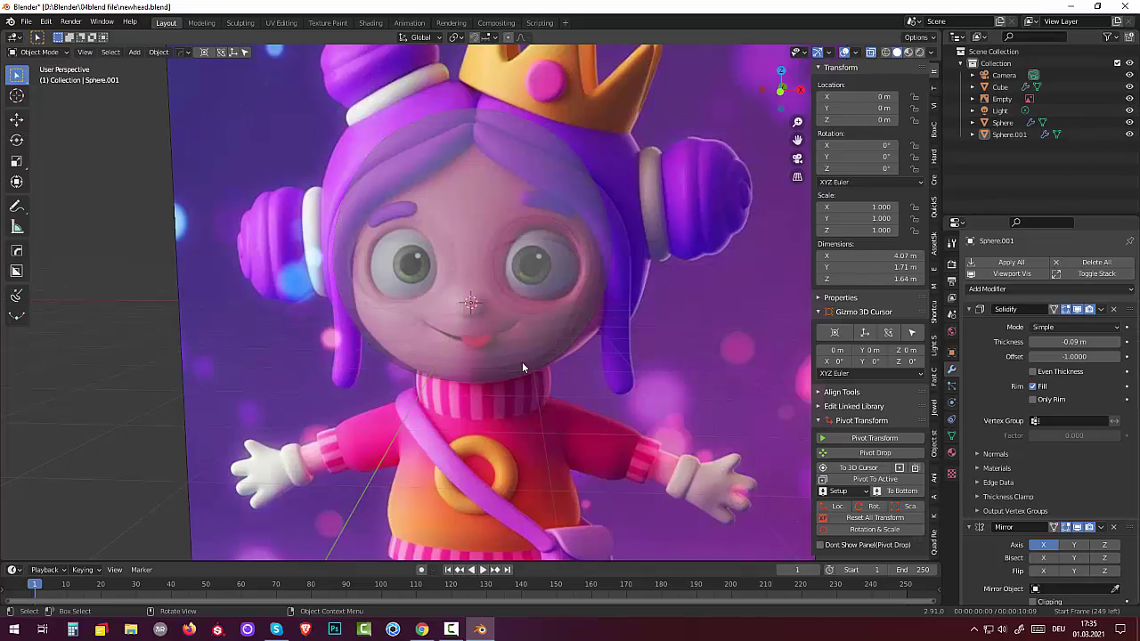
pyautogui.press('KP_1')
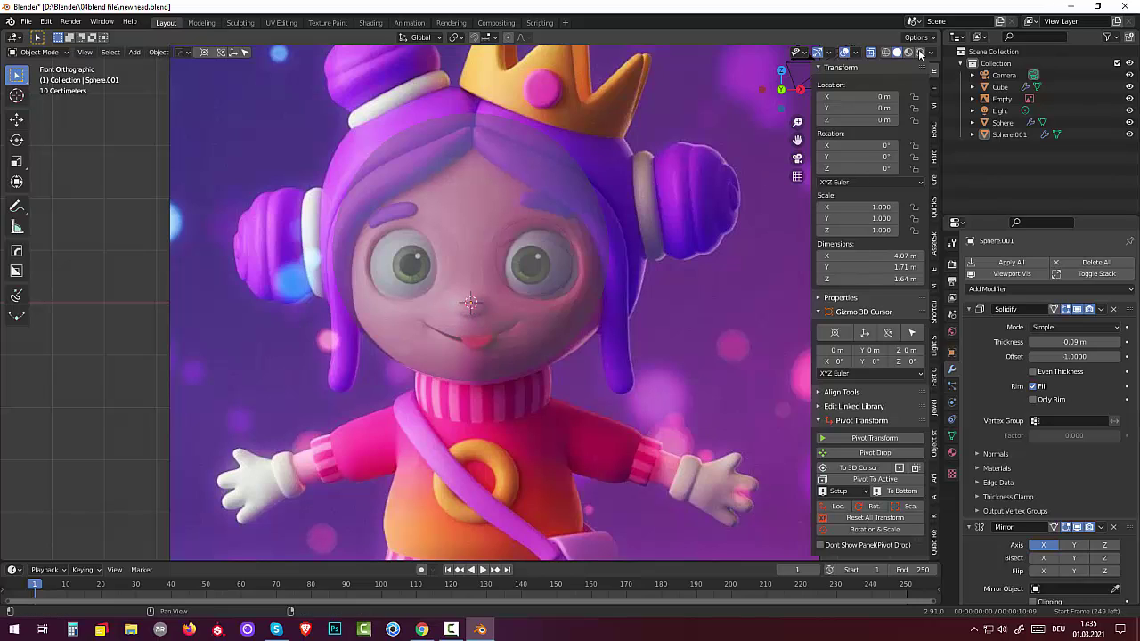
pyautogui.click(871, 52)
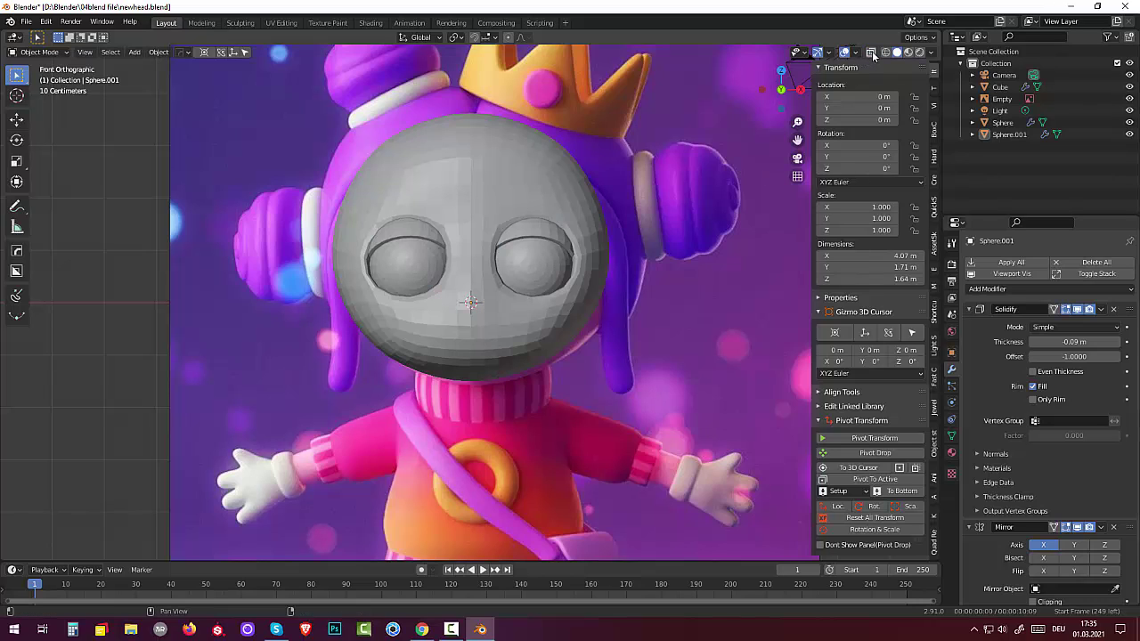
# Step: Switch the Sphere.001 mesh into Edit Mode
pyautogui.scroll(2, 468, 316)
pyautogui.scroll(1, 468, 316)
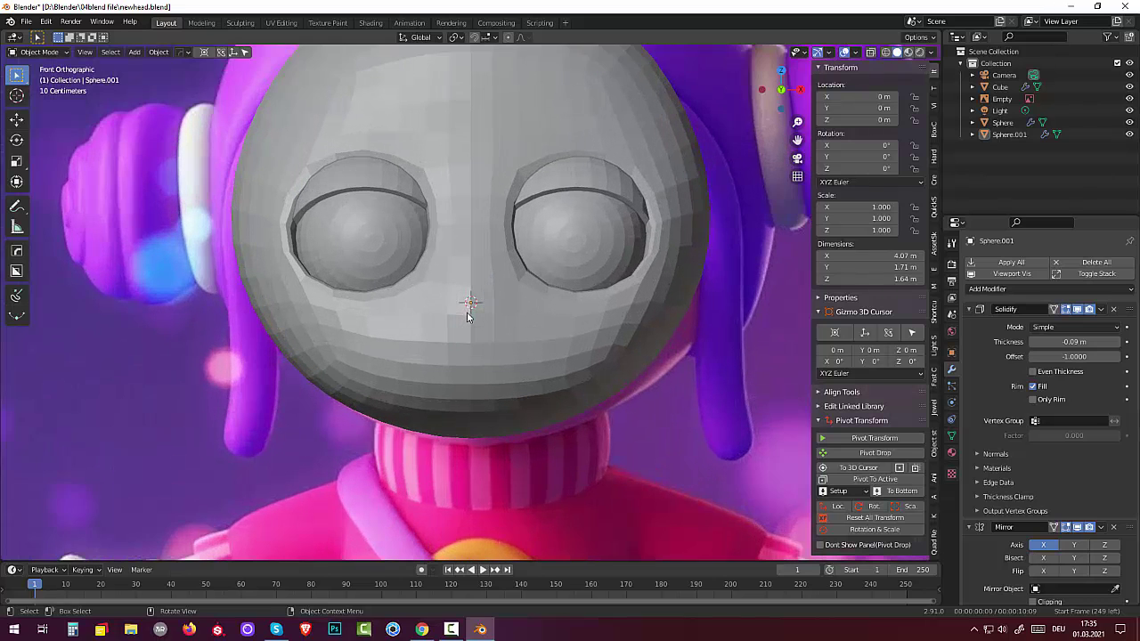
pyautogui.scroll(1, 467, 316)
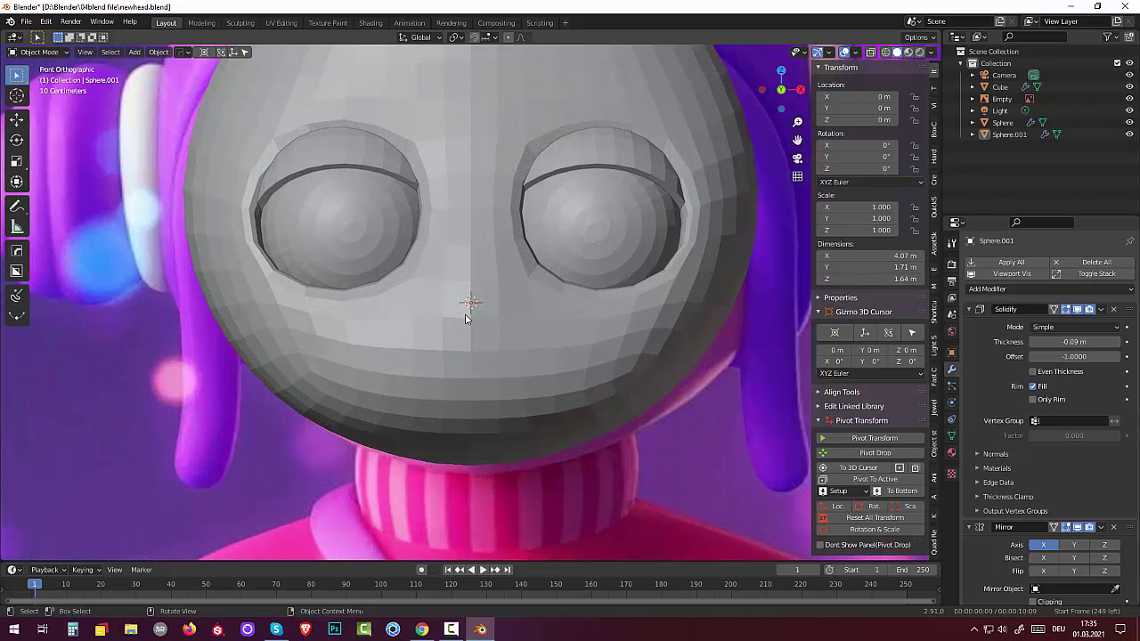
pyautogui.click(34, 52)
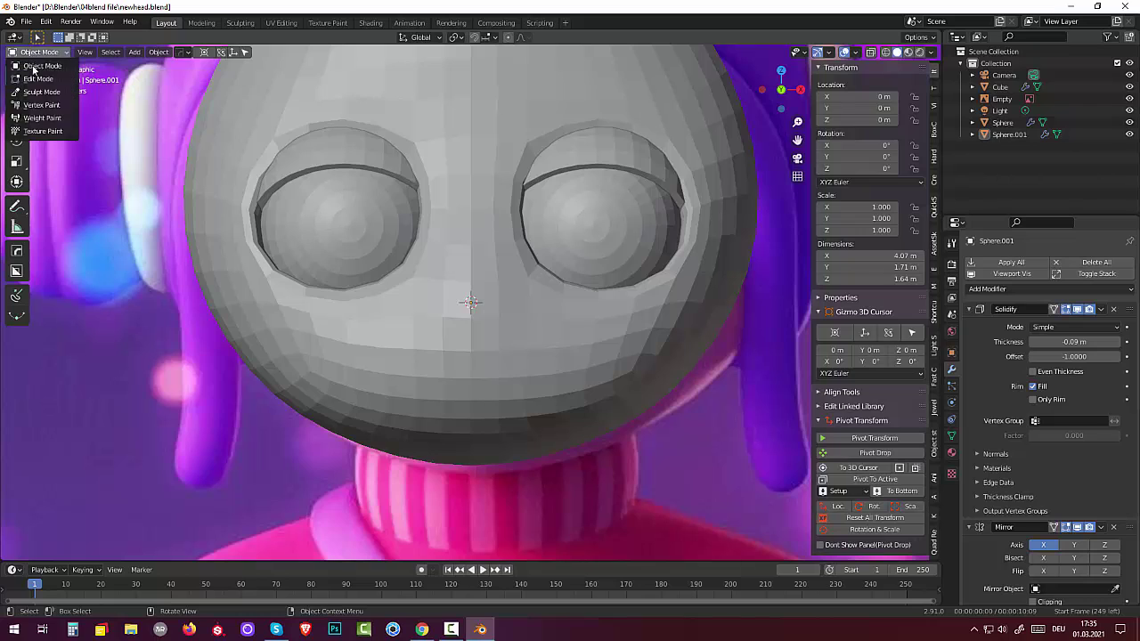
pyautogui.click(39, 66)
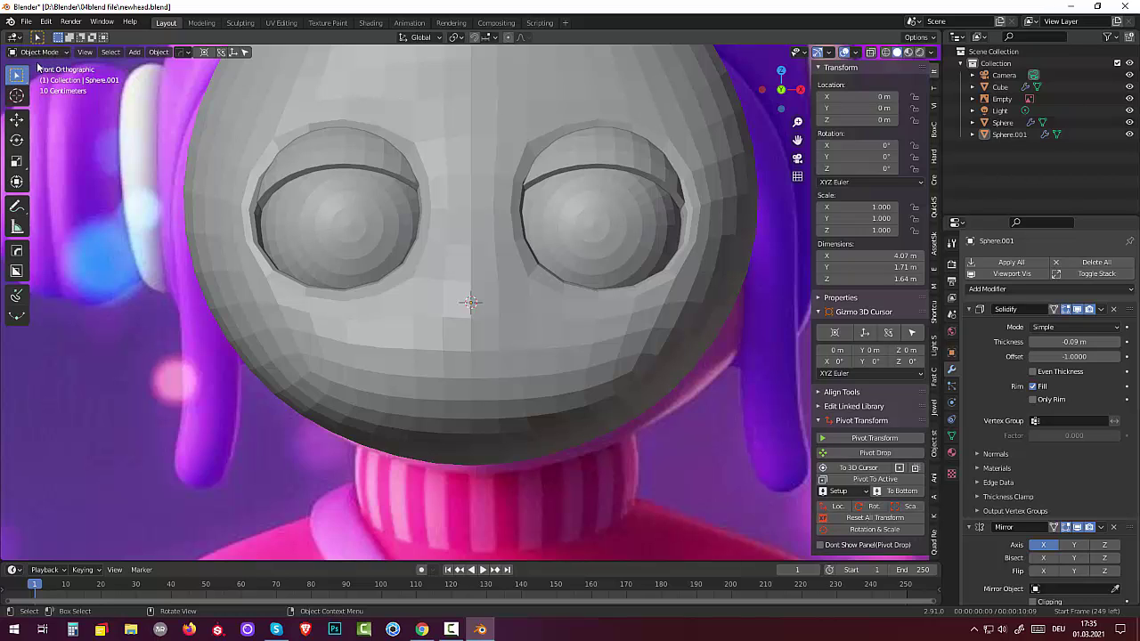
pyautogui.click(39, 52)
pyautogui.click(39, 85)
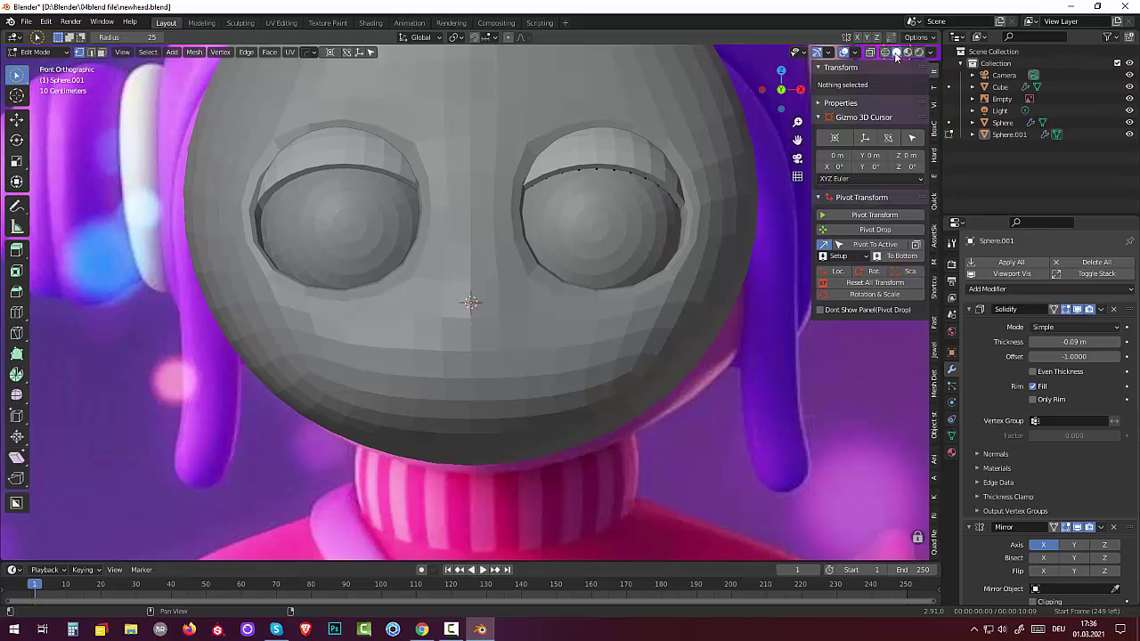
# Step: Hide the reference Empty, return to Object Mode and select the Cube head
pyautogui.click(1129, 98)
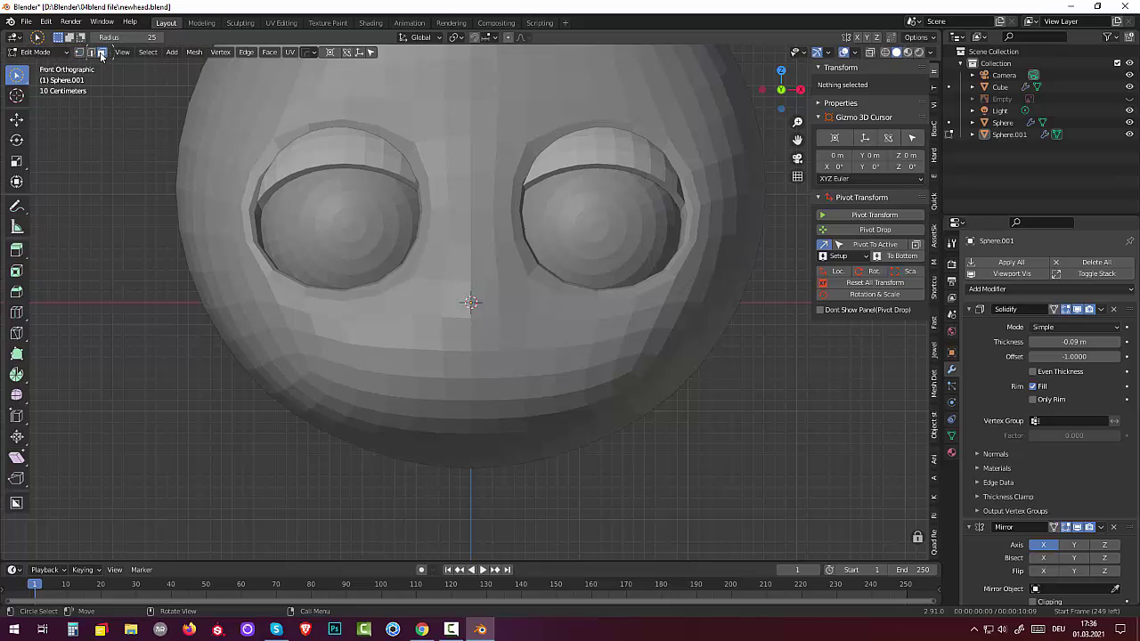
pyautogui.click(32, 52)
pyautogui.click(32, 65)
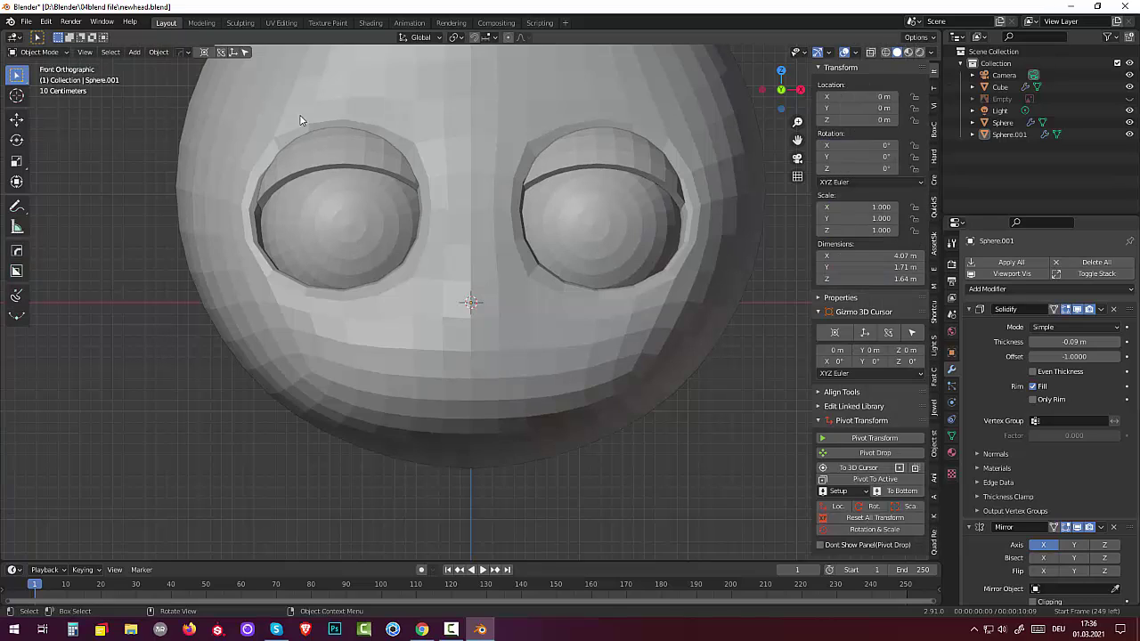
pyautogui.click(442, 100)
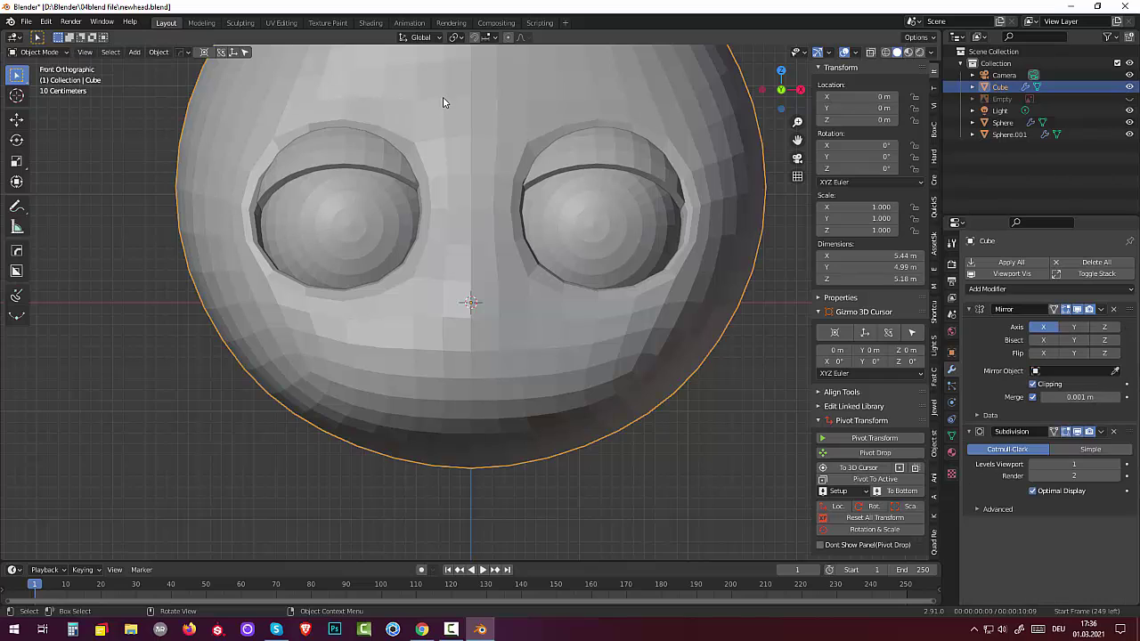
# Step: Put the Cube head into Edit Mode with vertex selection
pyautogui.click(35, 52)
pyautogui.click(45, 82)
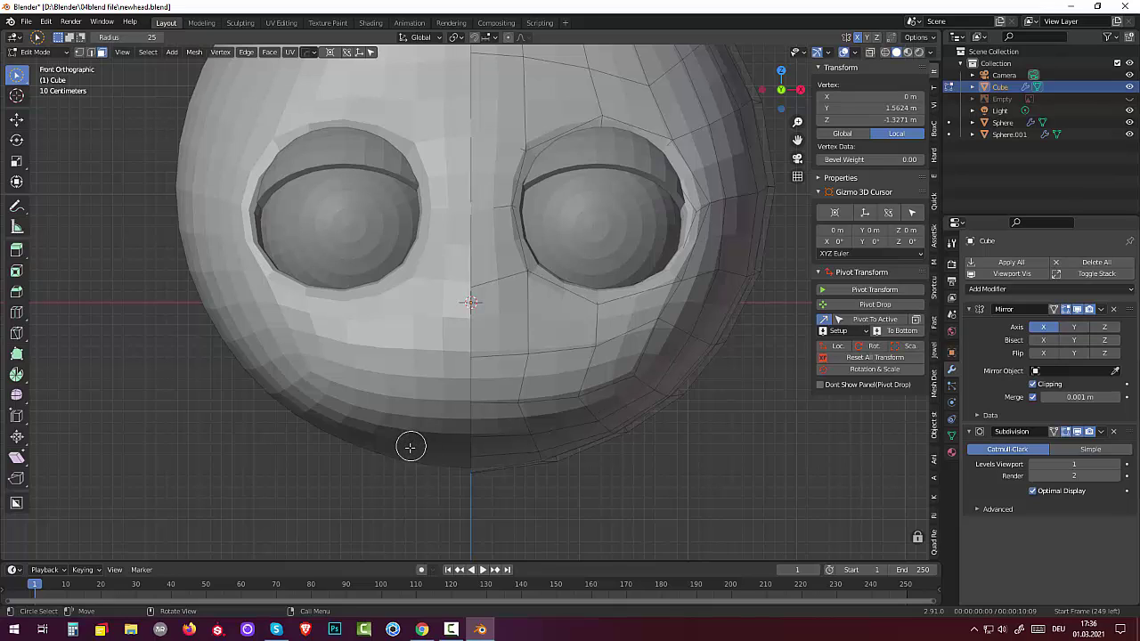
pyautogui.click(471, 289)
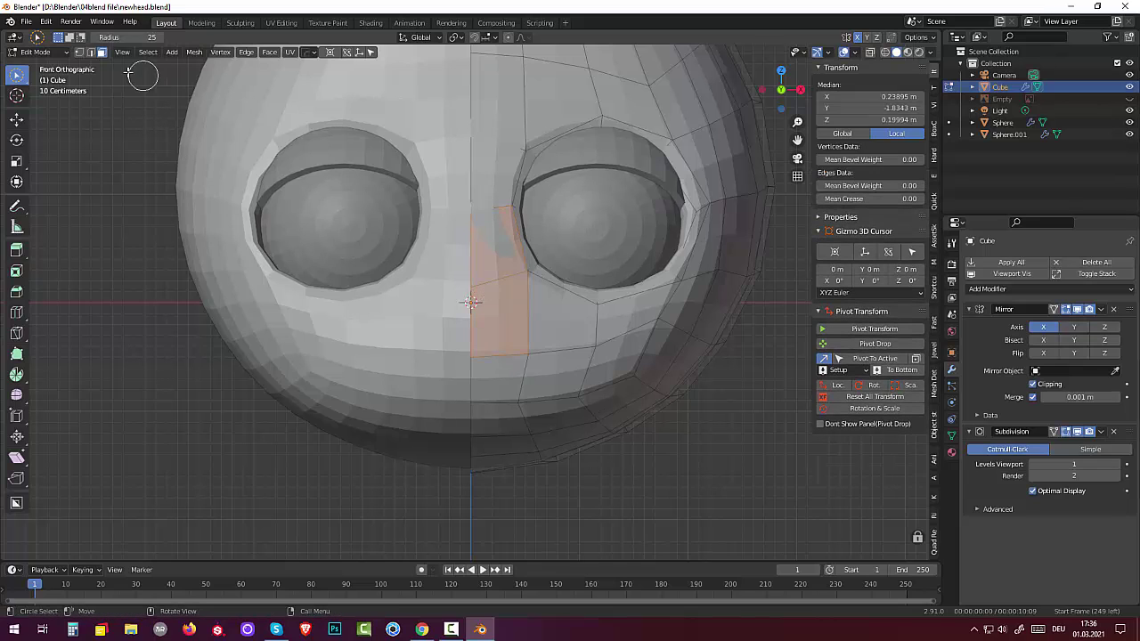
pyautogui.click(90, 54)
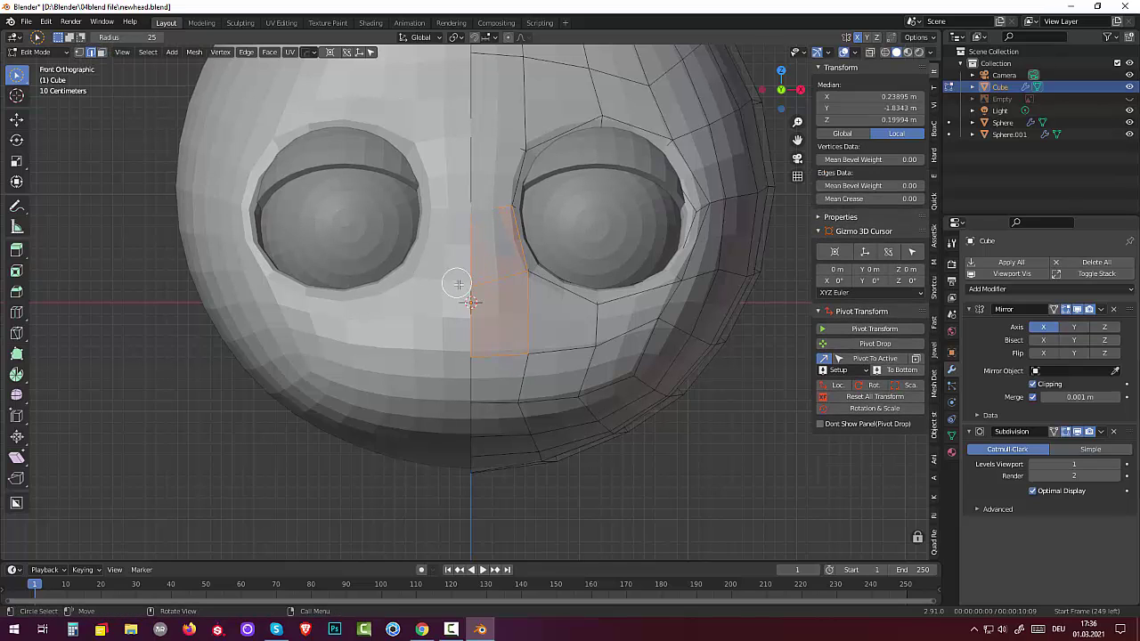
pyautogui.click(79, 53)
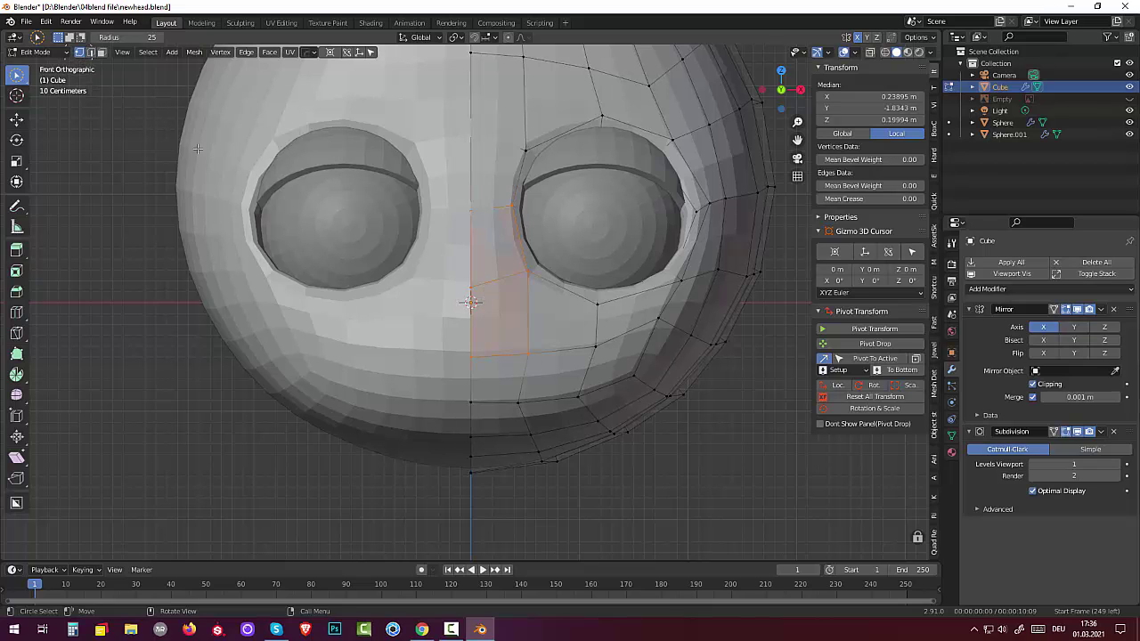
# Step: Lower the centre-line vertex between the eyes by about 0.2 m along Z
pyautogui.click(464, 297)
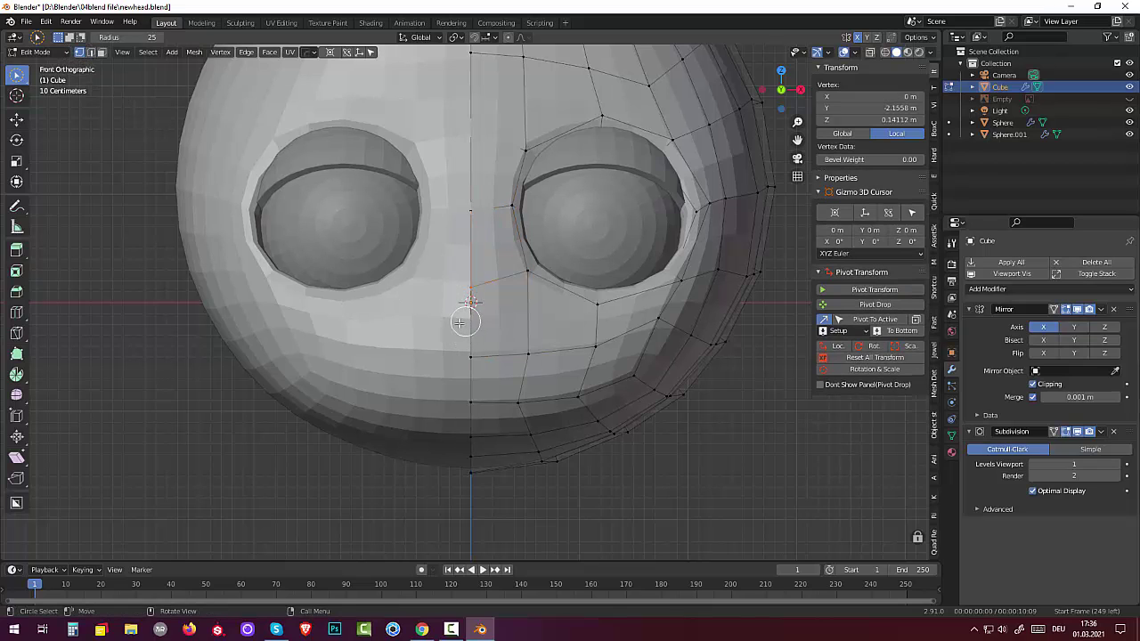
pyautogui.press('g')
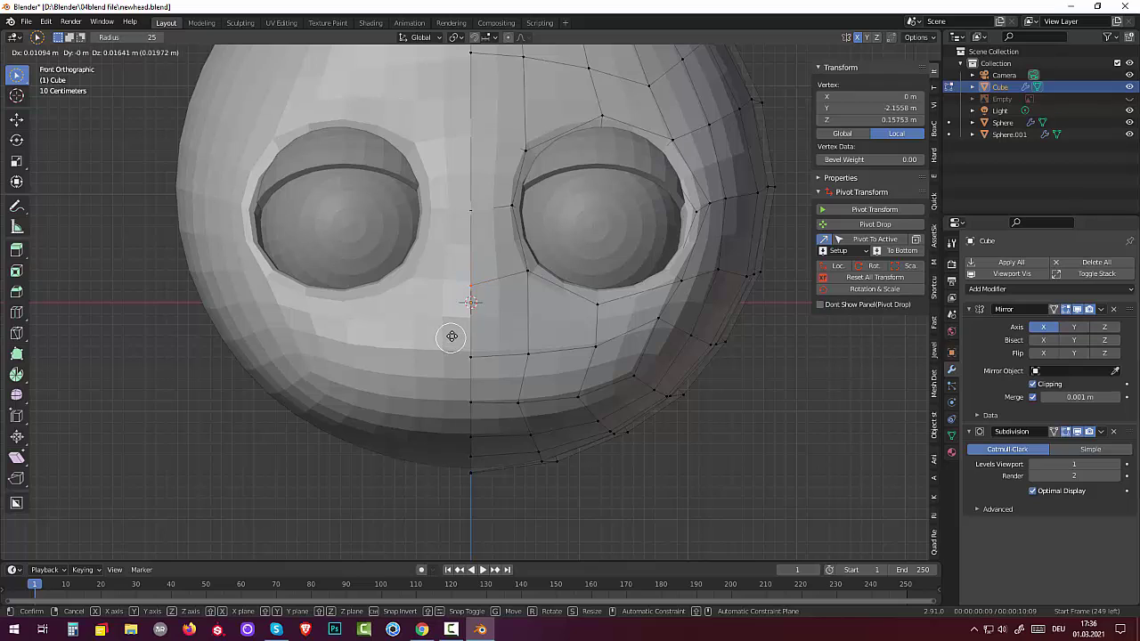
pyautogui.press('z')
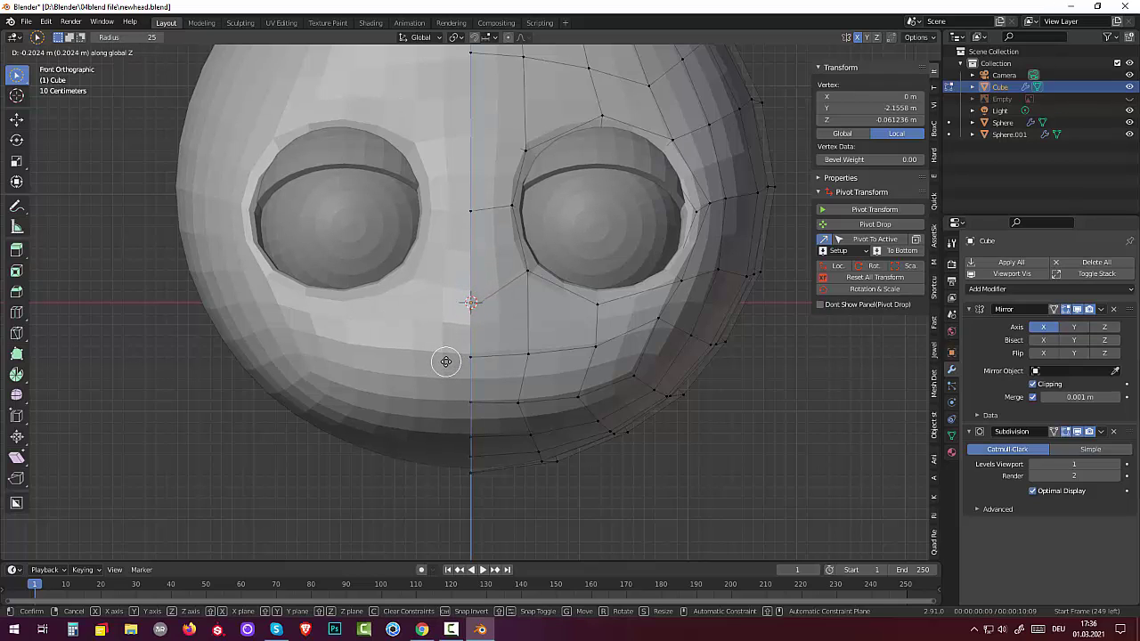
pyautogui.click(446, 361)
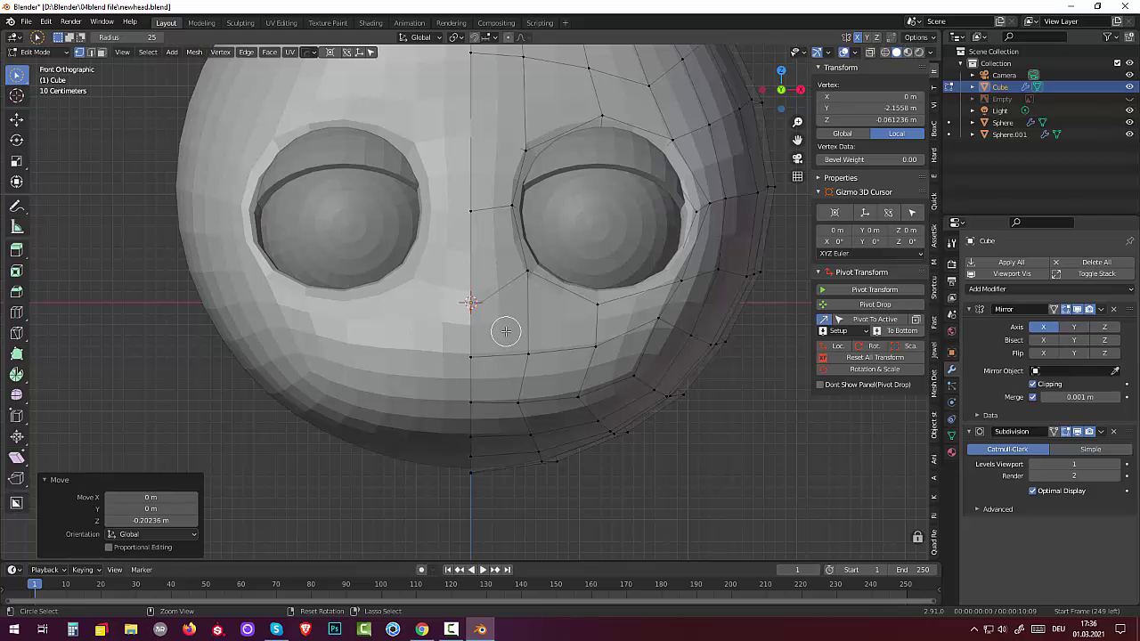
# Step: Bevel the centre vertex into new vertices and reposition a centre-line vertex
pyautogui.hotkey('ctrl', 'shift', 'b')
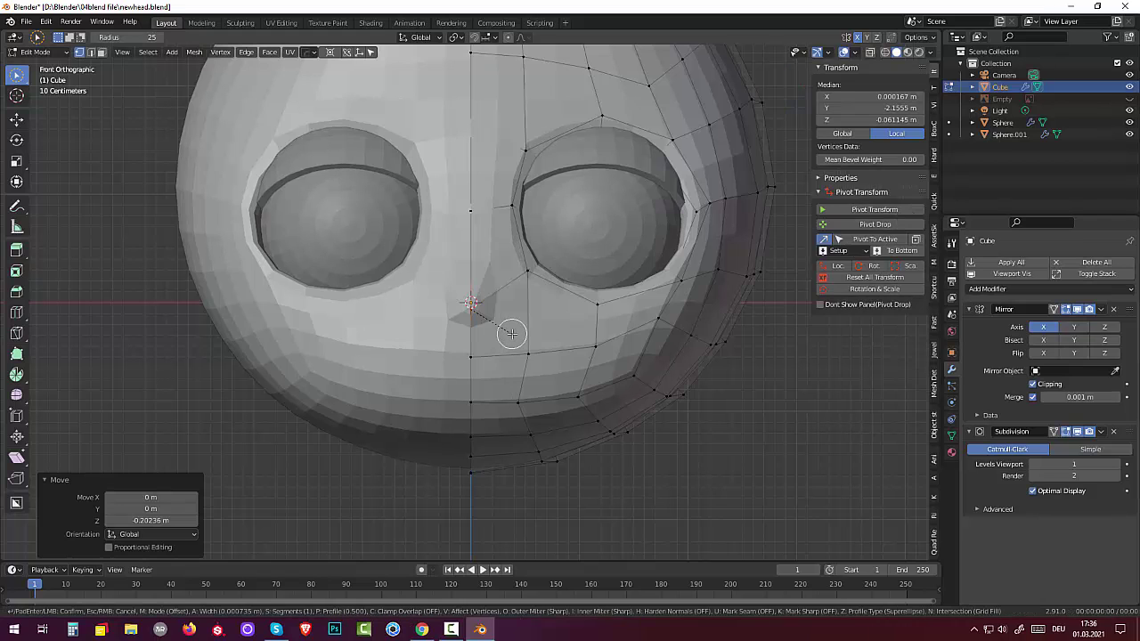
pyautogui.click(559, 313)
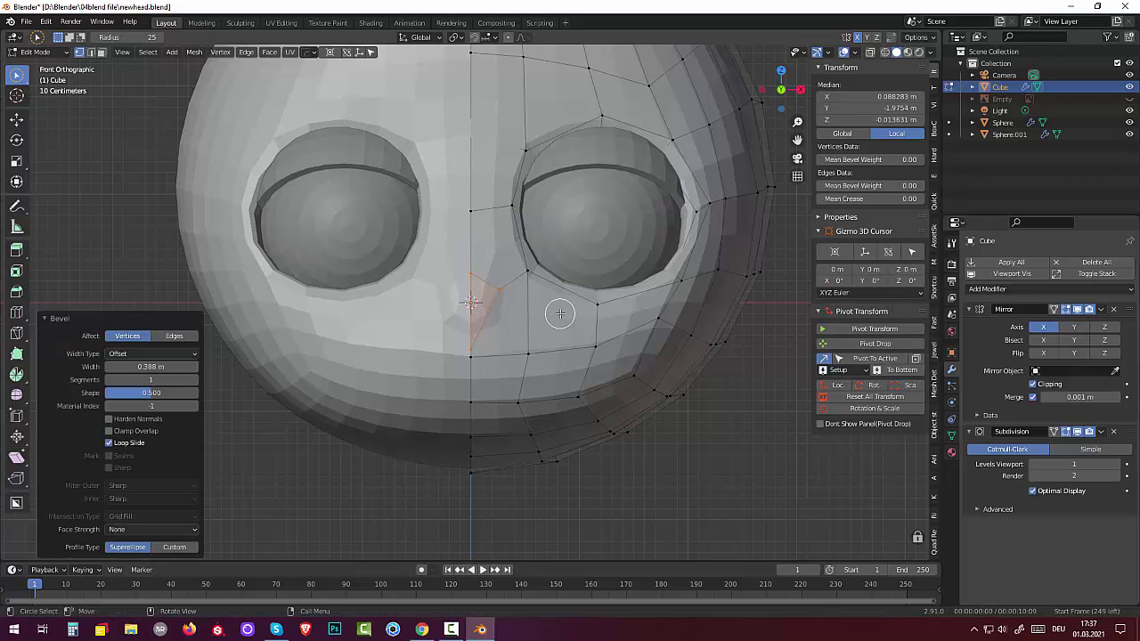
pyautogui.click(469, 350)
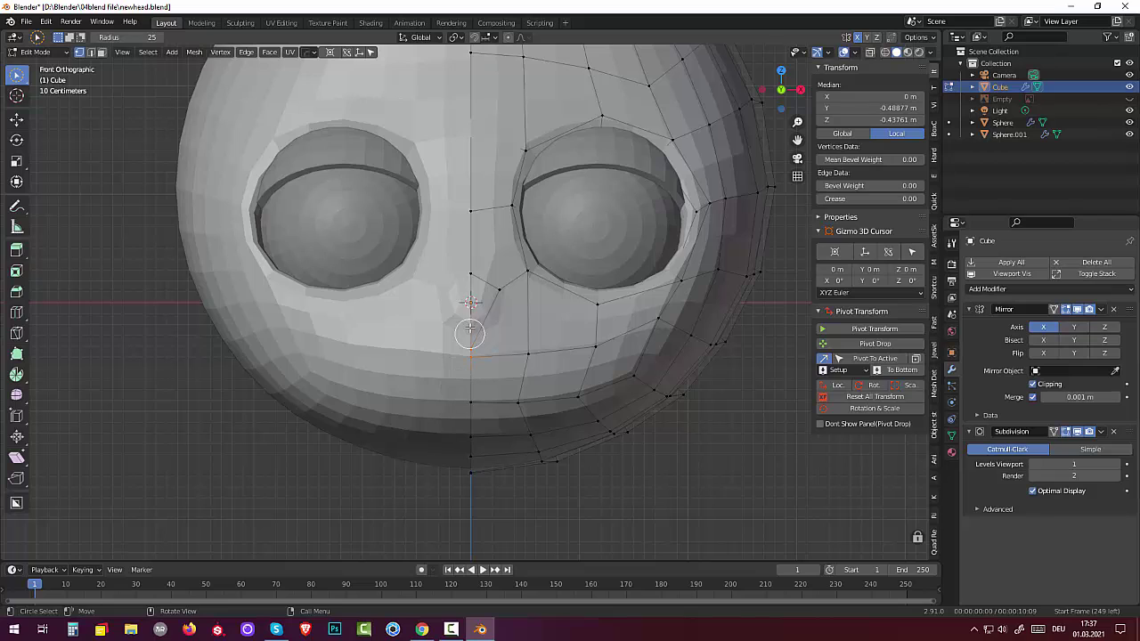
pyautogui.click(470, 322)
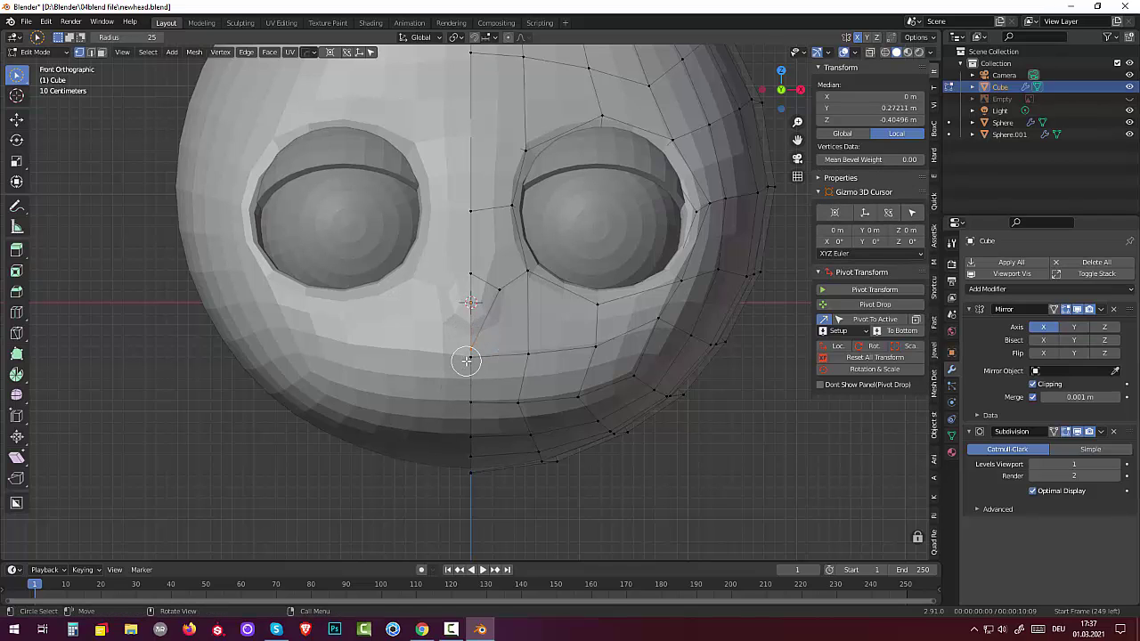
pyautogui.press('g')
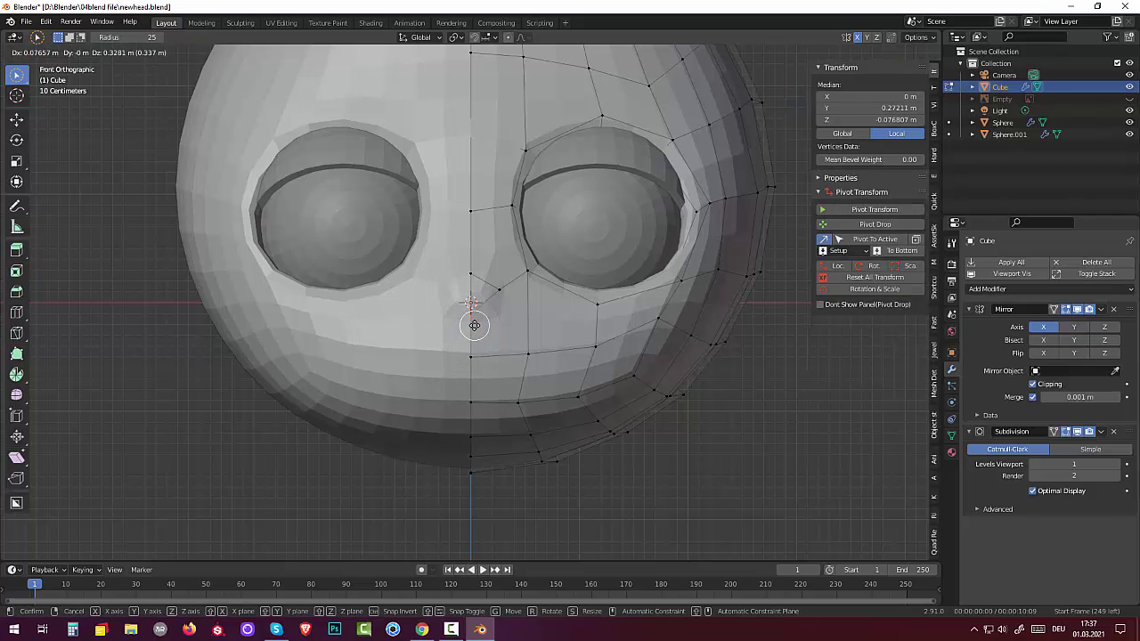
pyautogui.click(473, 326)
# Step: Shift the off-centre vertex beside the bevel and lower the centre vertex below it
pyautogui.click(499, 294)
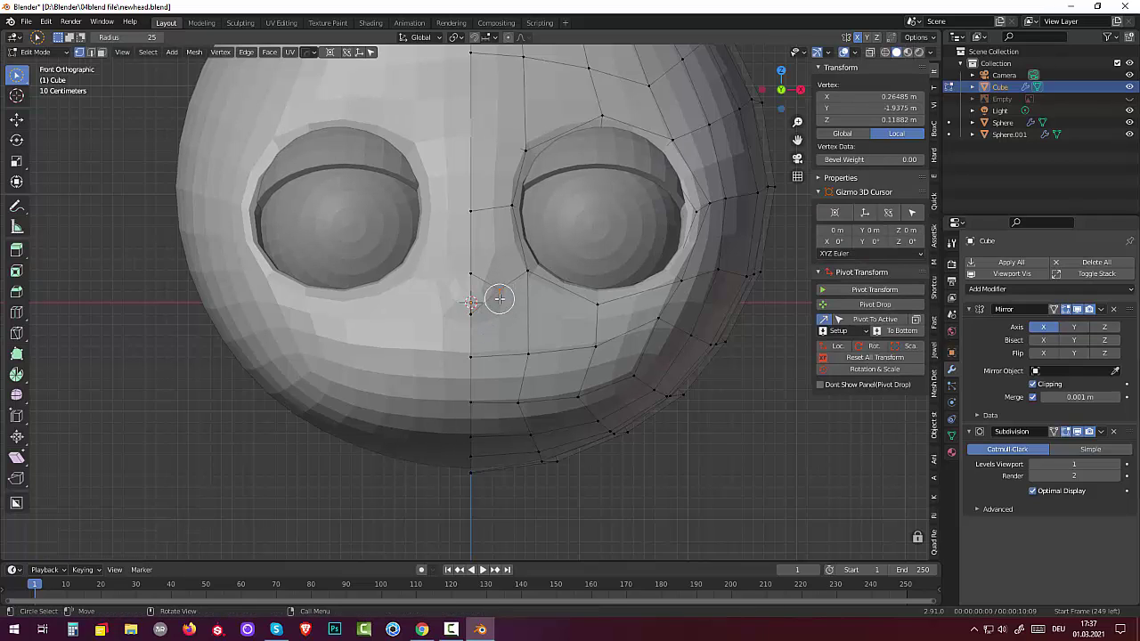
pyautogui.press('g')
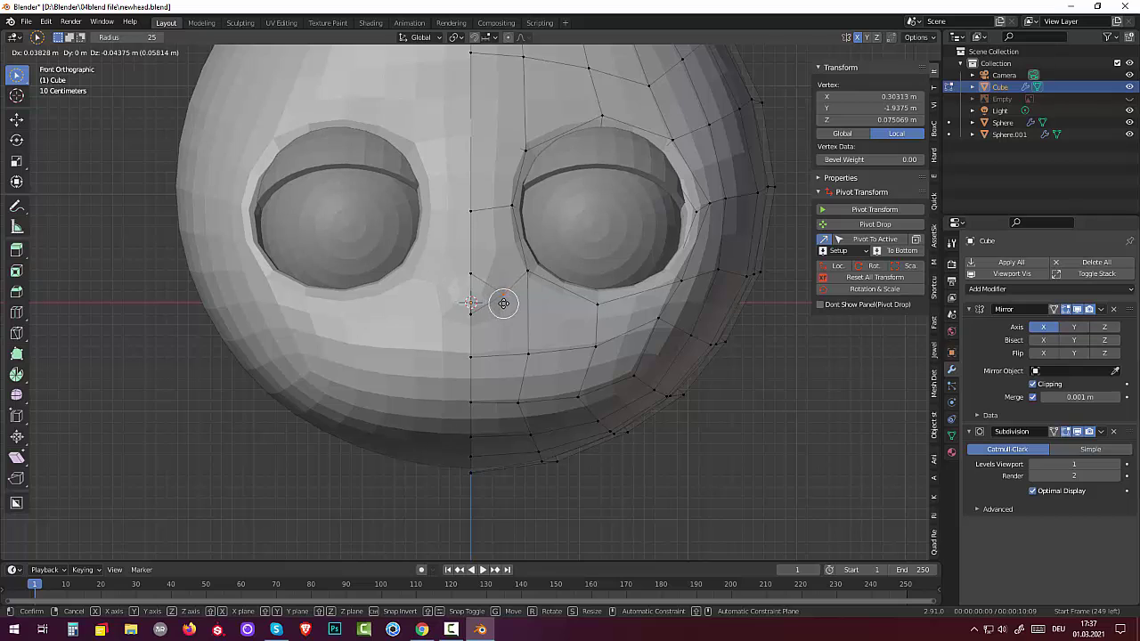
pyautogui.click(506, 303)
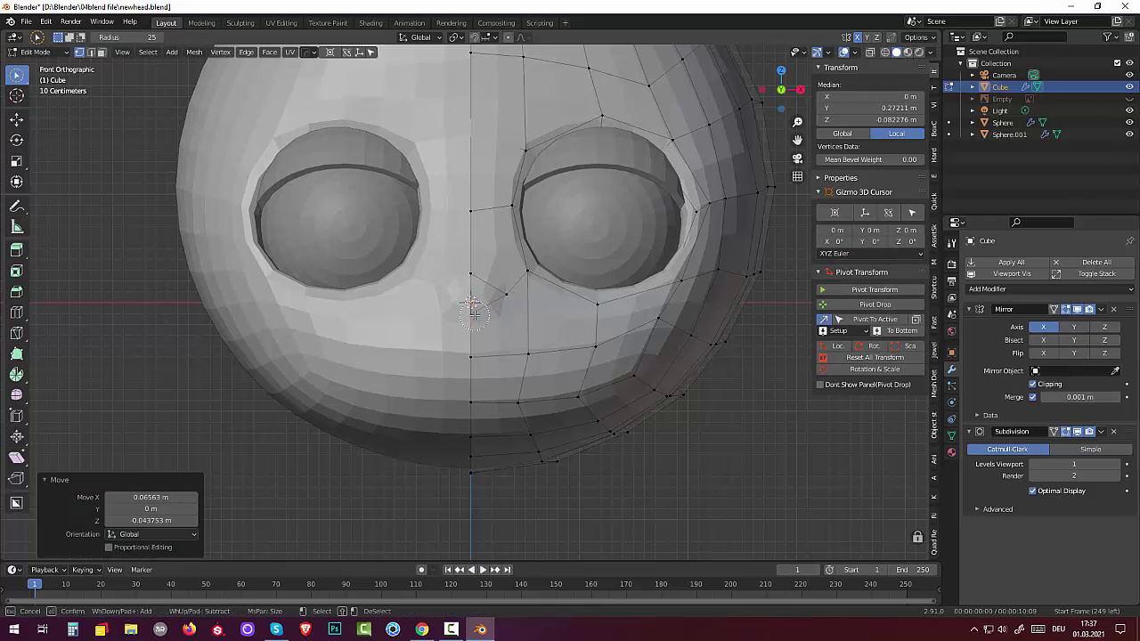
pyautogui.keyDown('shift'); pyautogui.click(472, 308); pyautogui.keyUp('shift')
pyautogui.press('g')
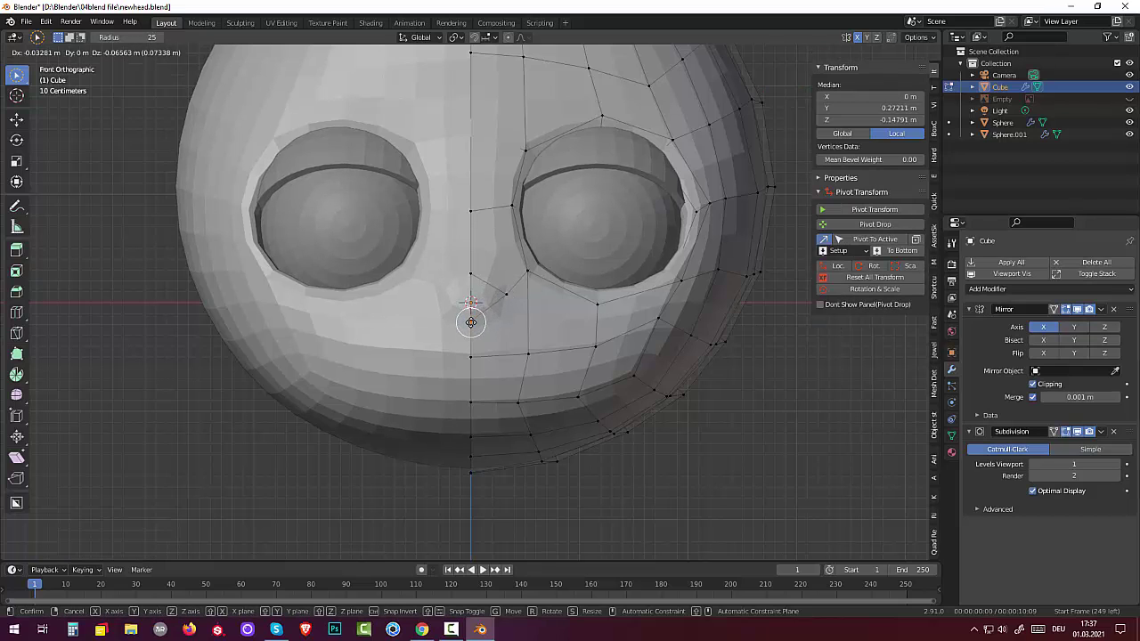
pyautogui.click(471, 322)
# Step: Circle-select nearby centre vertices and nudge them slightly down
pyautogui.press('c')
pyautogui.click(471, 272)
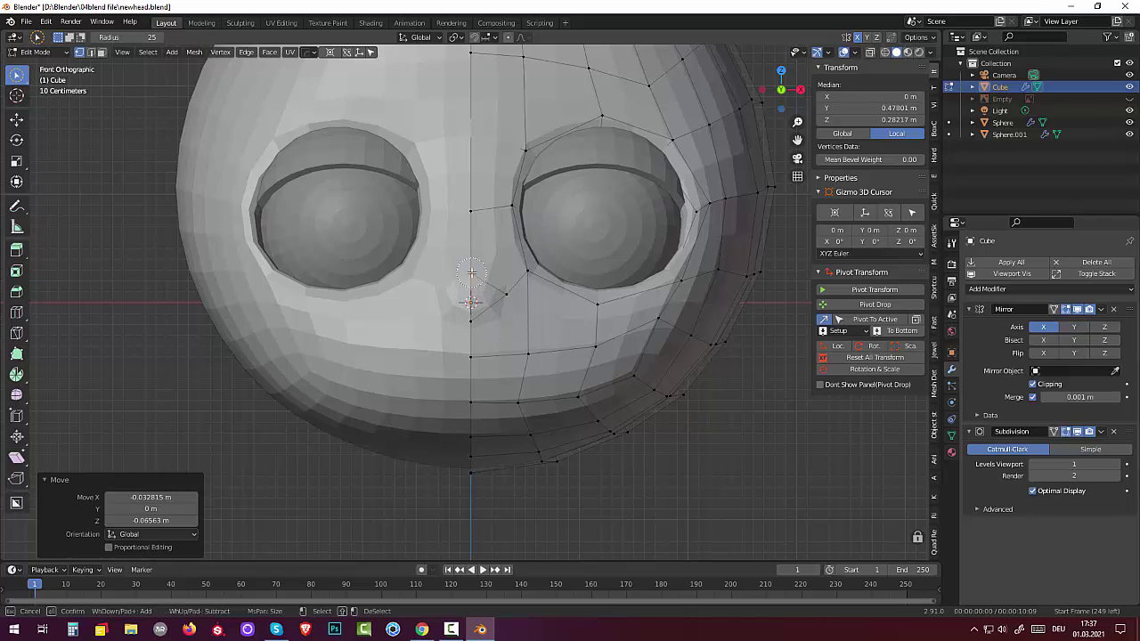
pyautogui.click(470, 320)
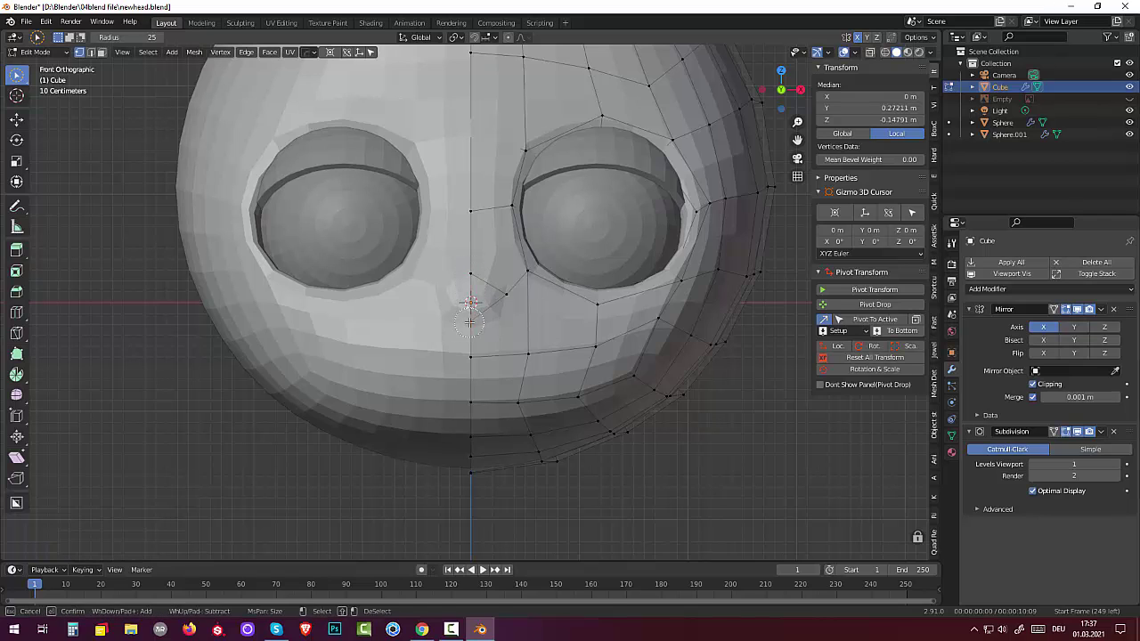
pyautogui.press('g')
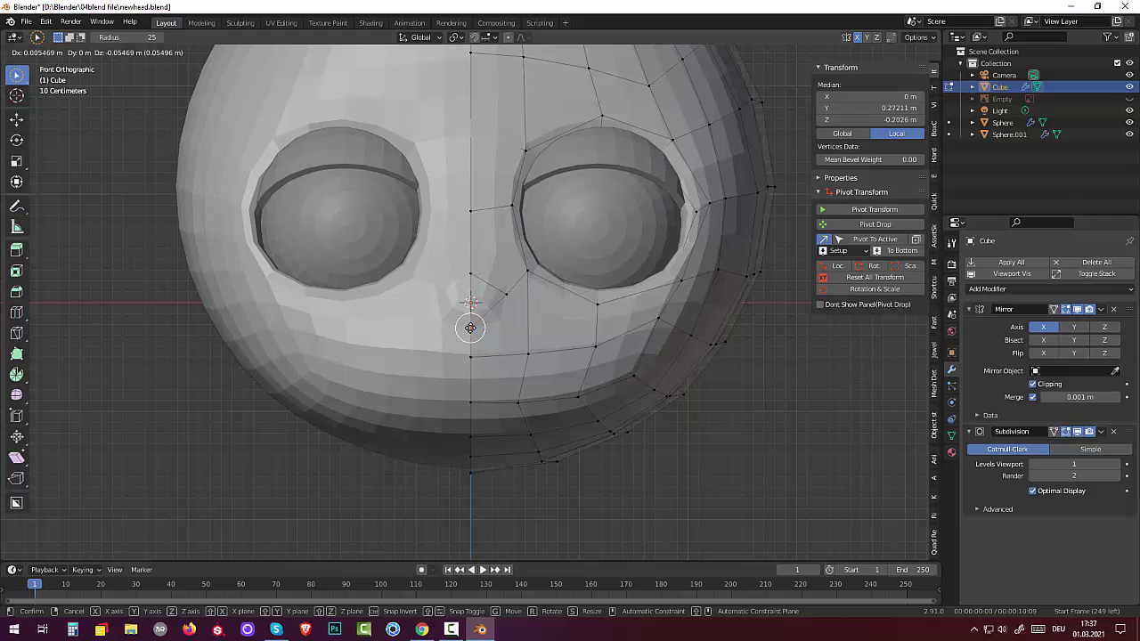
pyautogui.click(470, 328)
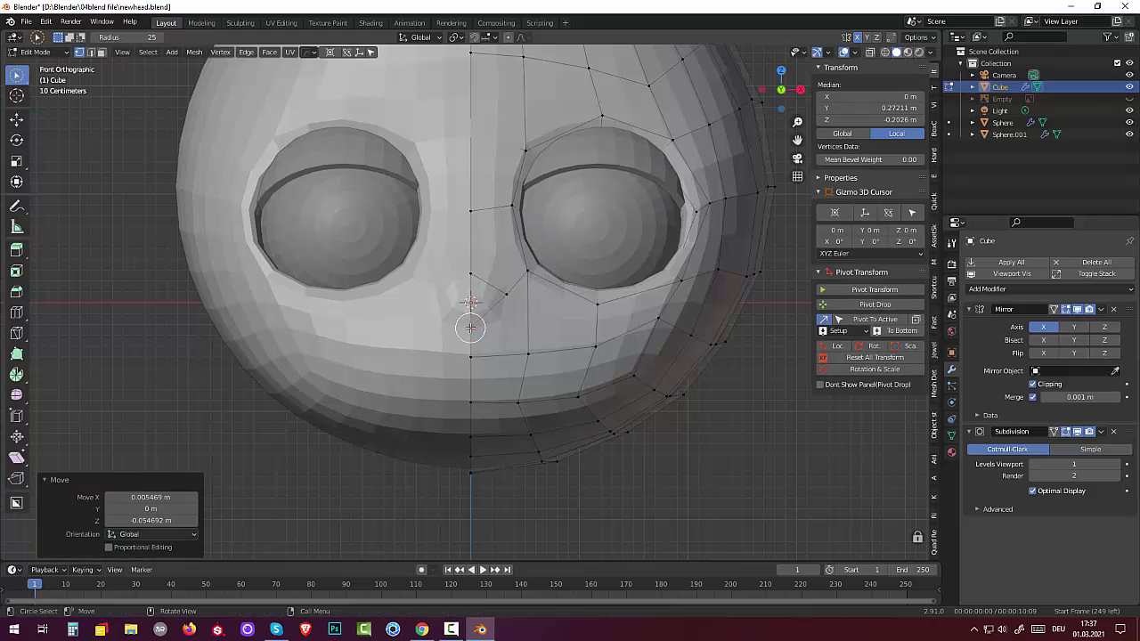
# Step: Raise another centre-seam vertex 0.054692 m along Z, then deselect all
pyautogui.press('c')
pyautogui.click(469, 281)
pyautogui.rightClick(470, 281)
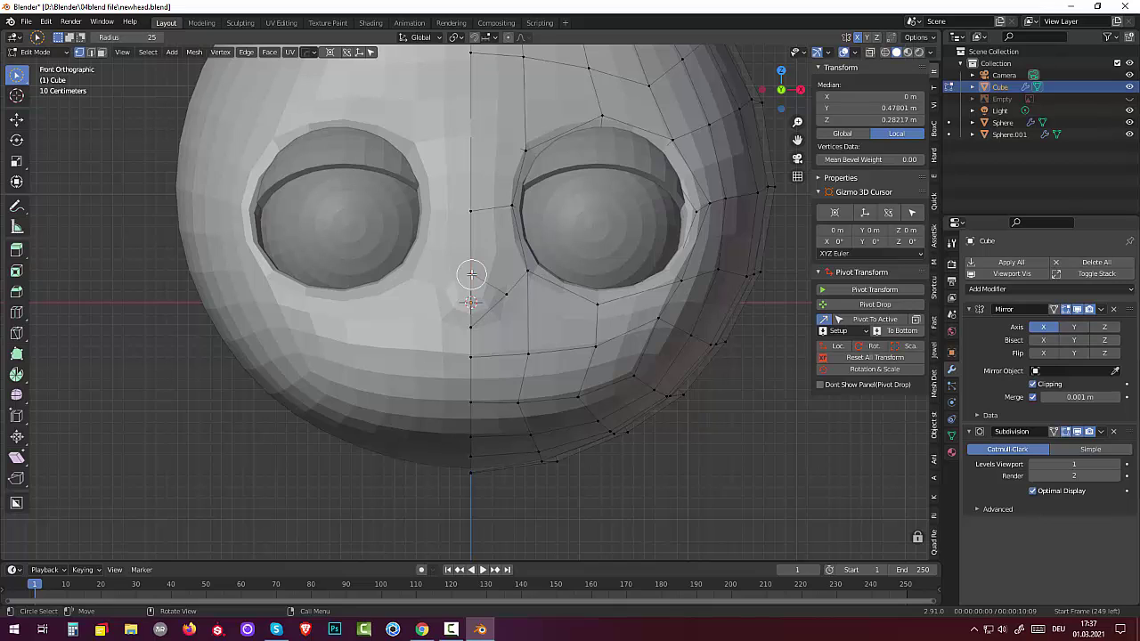
pyautogui.press('g')
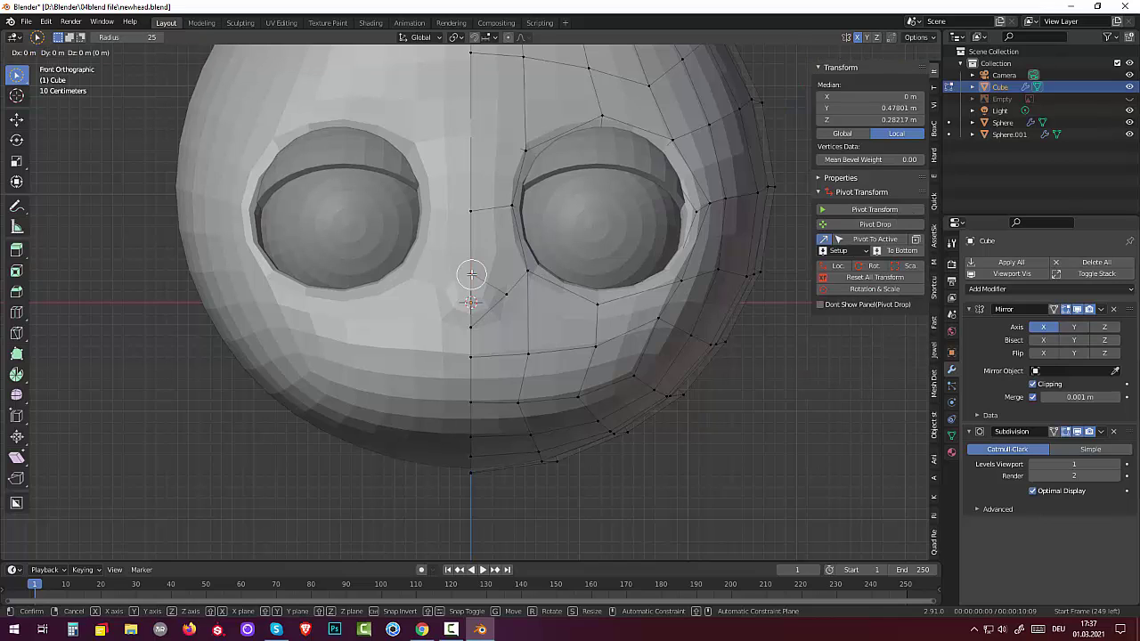
pyautogui.press('z')
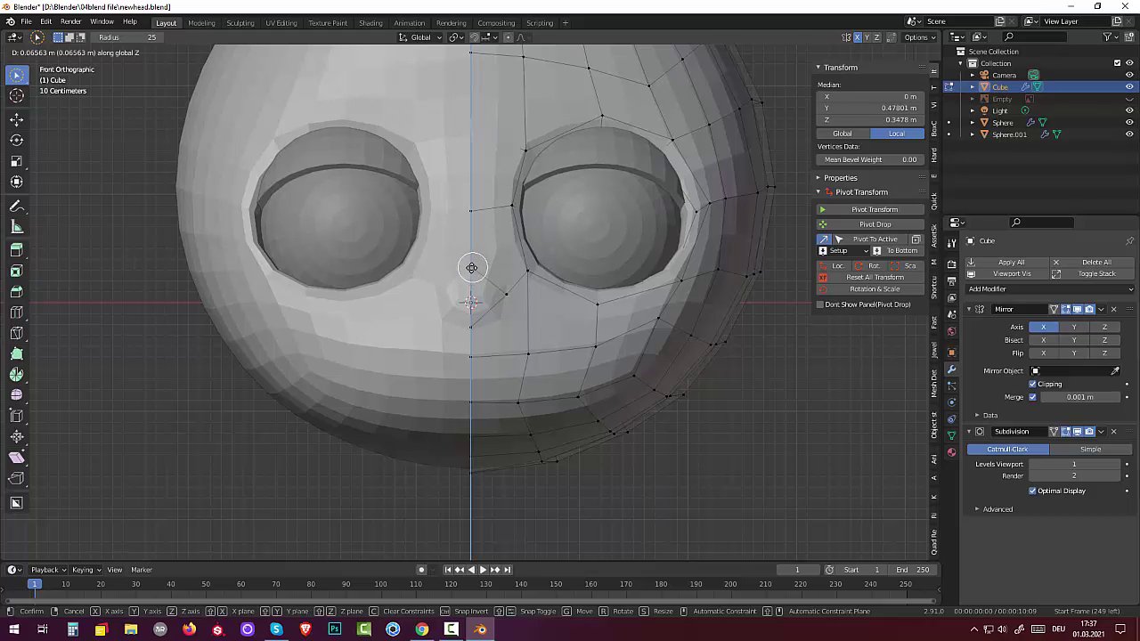
pyautogui.click(471, 267)
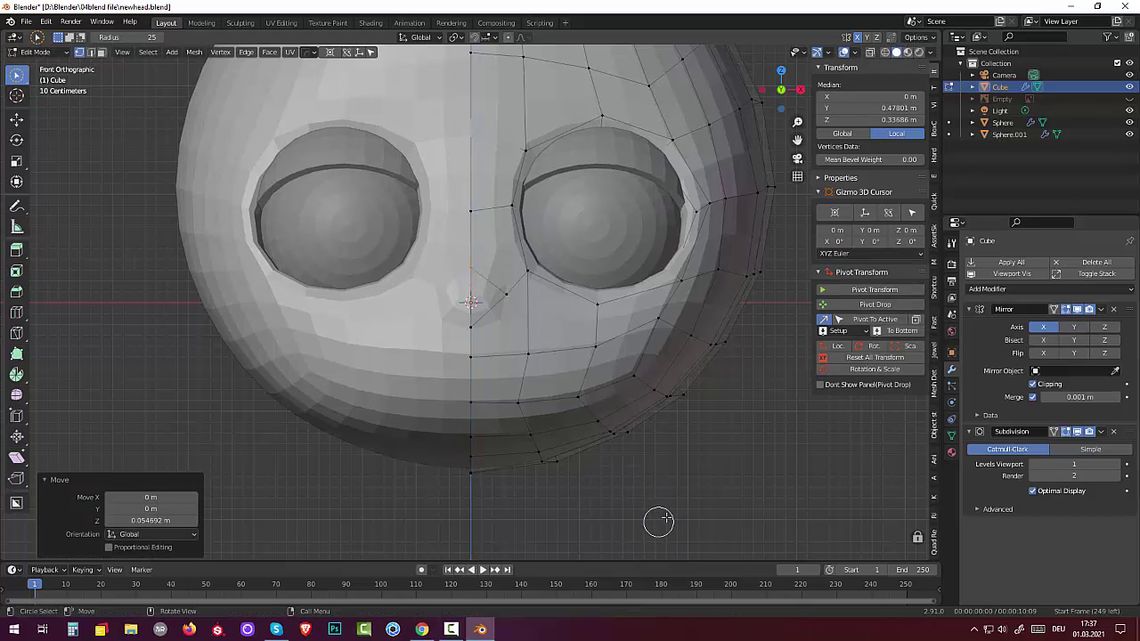
pyautogui.hotkey('alt', 'a')
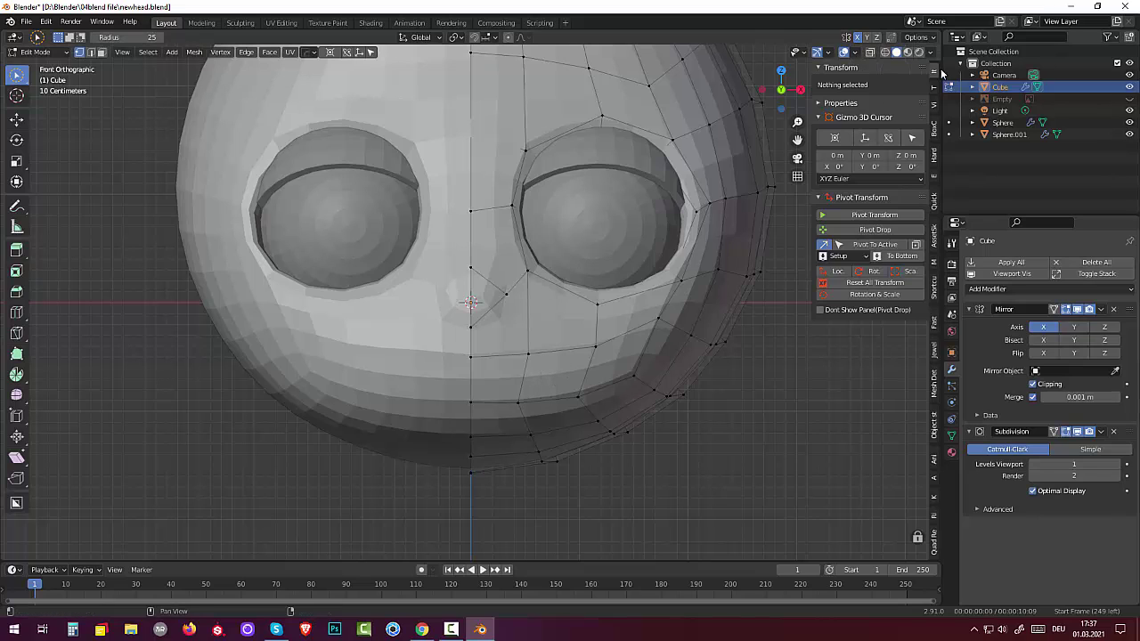
# Step: Make the Cube head see-through and show the reference Empty behind it
pyautogui.click(871, 52)
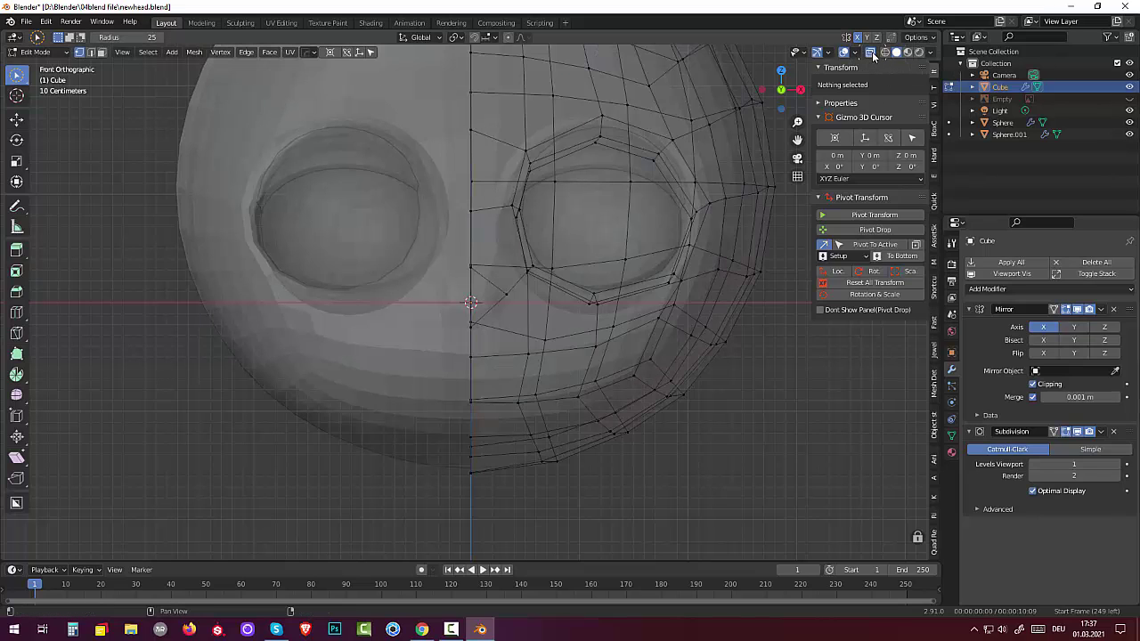
pyautogui.click(1132, 101)
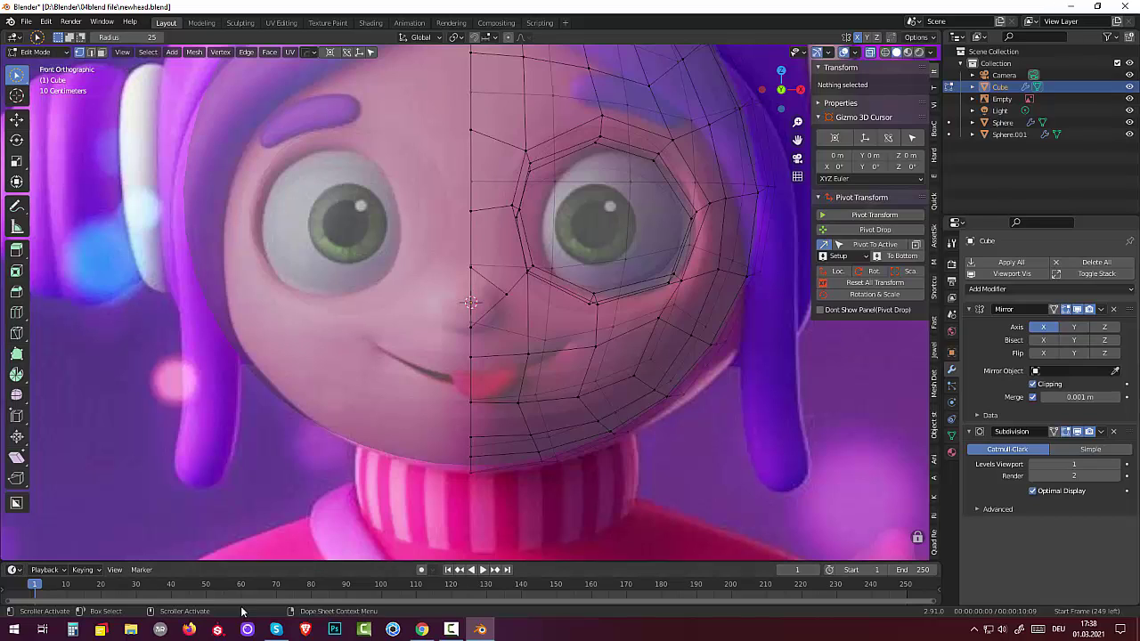
# Step: Move the cheek vertex beside the mouth onto the reference, then adjust it vertically
pyautogui.moveTo(593, 351); pyautogui.dragTo(594, 349)
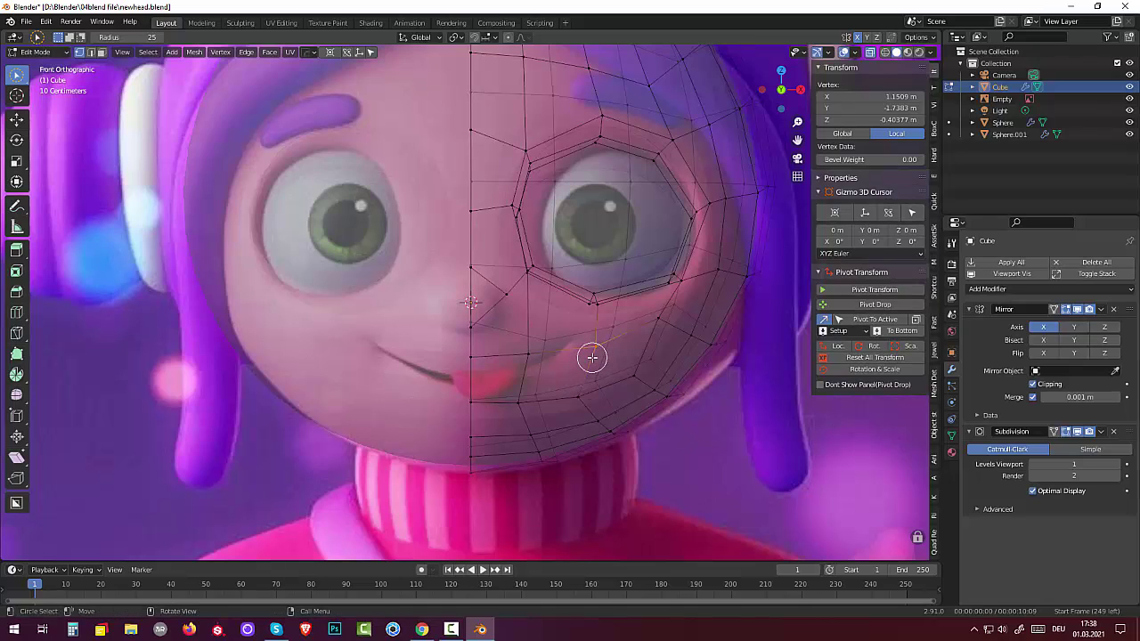
pyautogui.press('g')
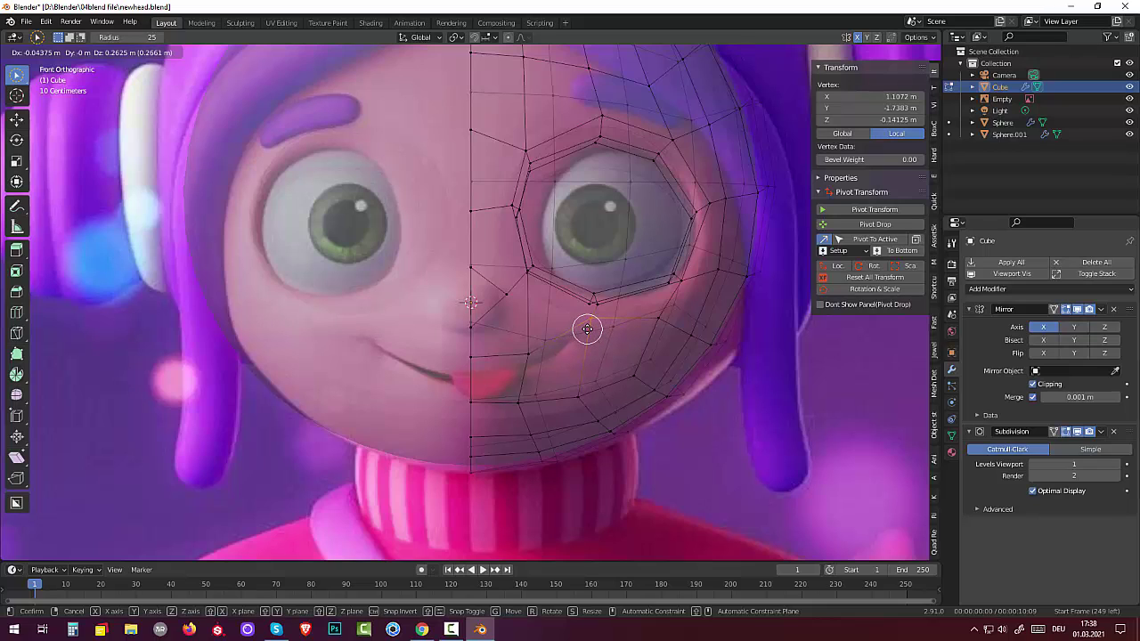
pyautogui.click(586, 329)
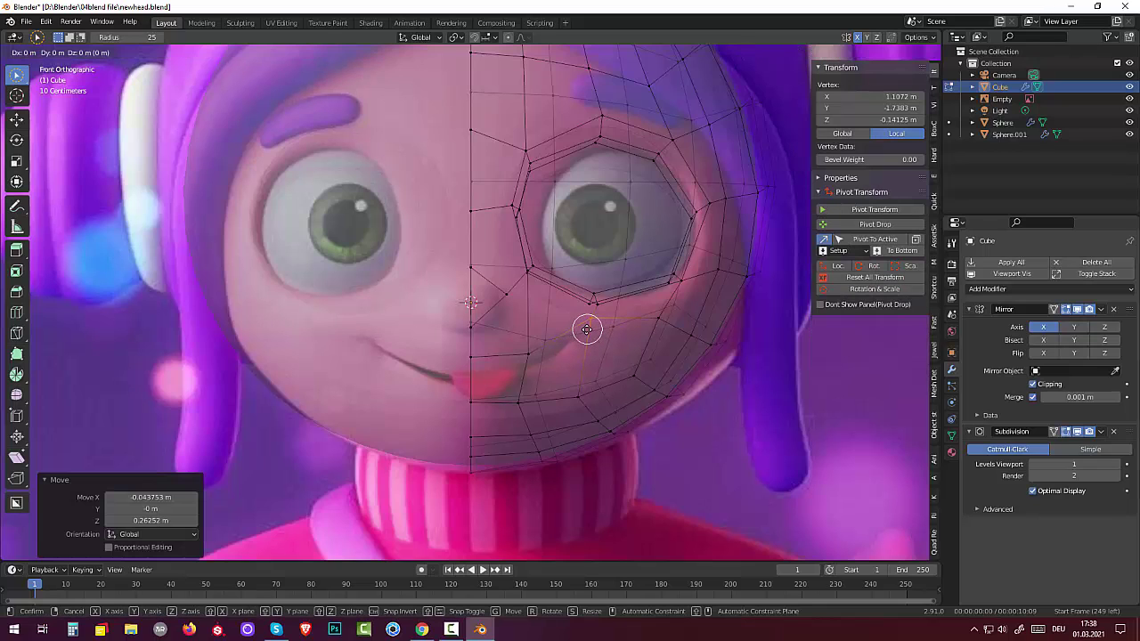
pyautogui.press('g')
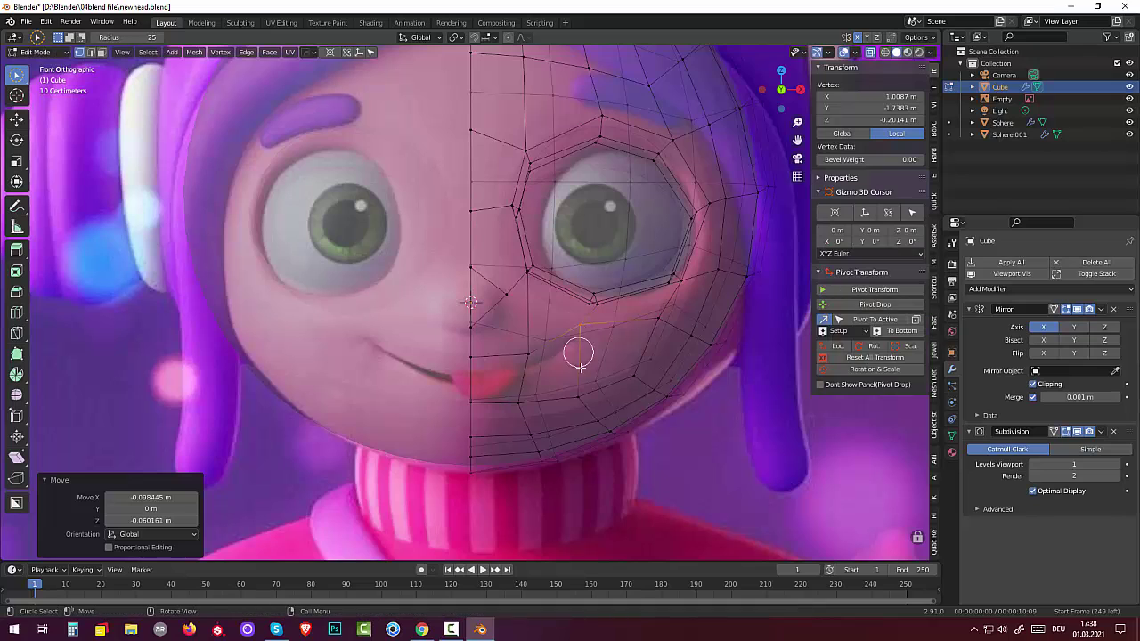
pyautogui.press('z')
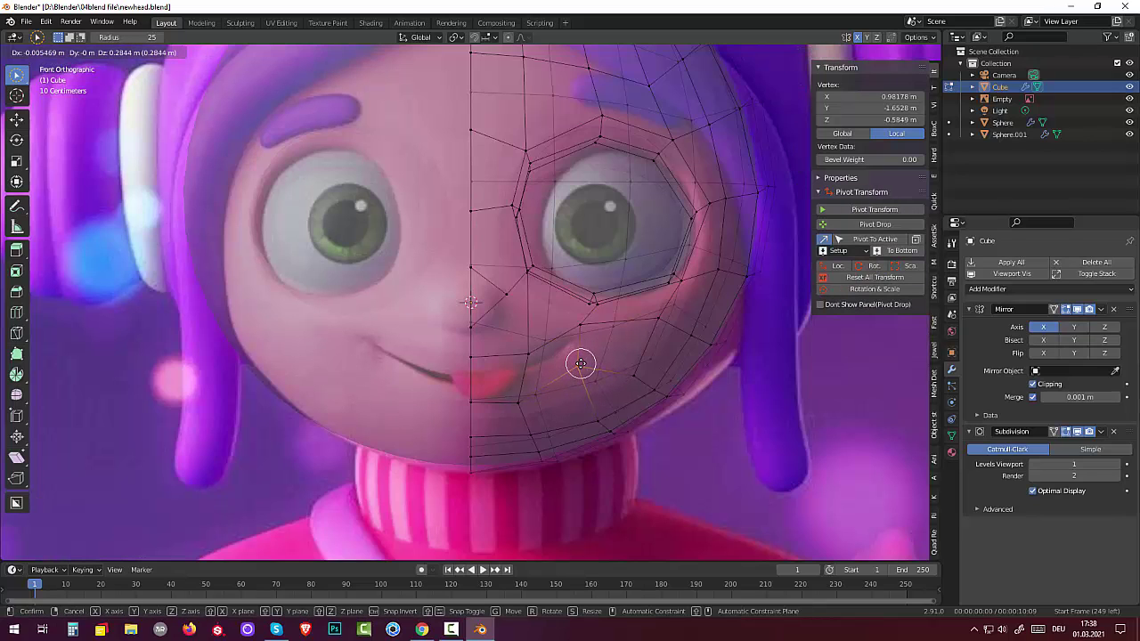
pyautogui.click(580, 362)
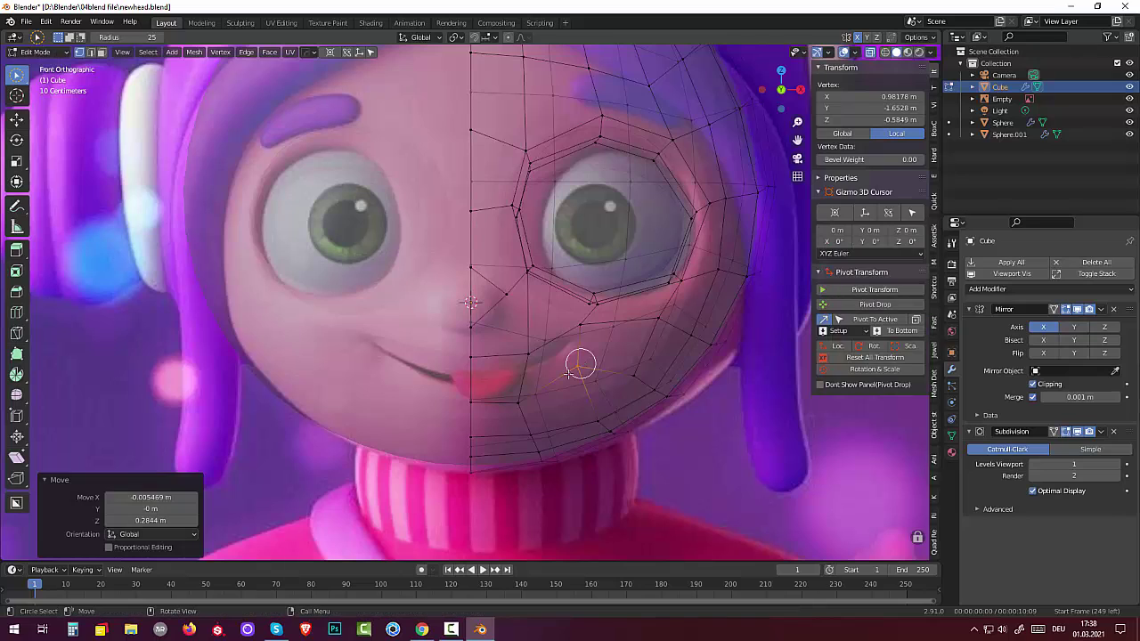
# Step: Reposition the lower vertices near and below the mouth corner to match the reference
pyautogui.click(517, 401)
pyautogui.press('g')
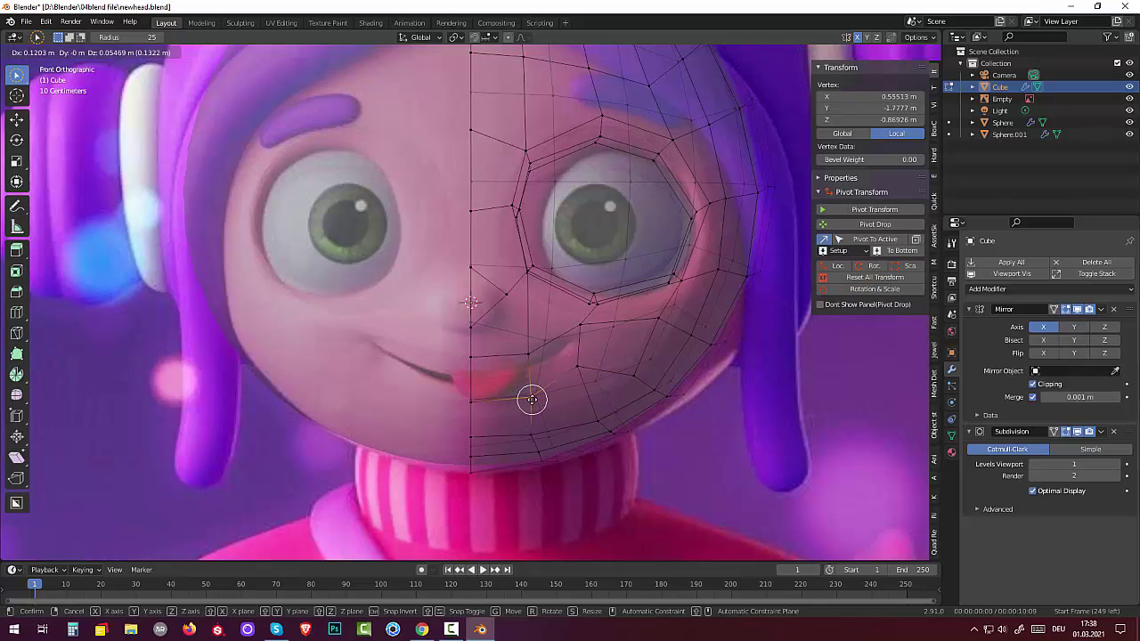
pyautogui.click(531, 399)
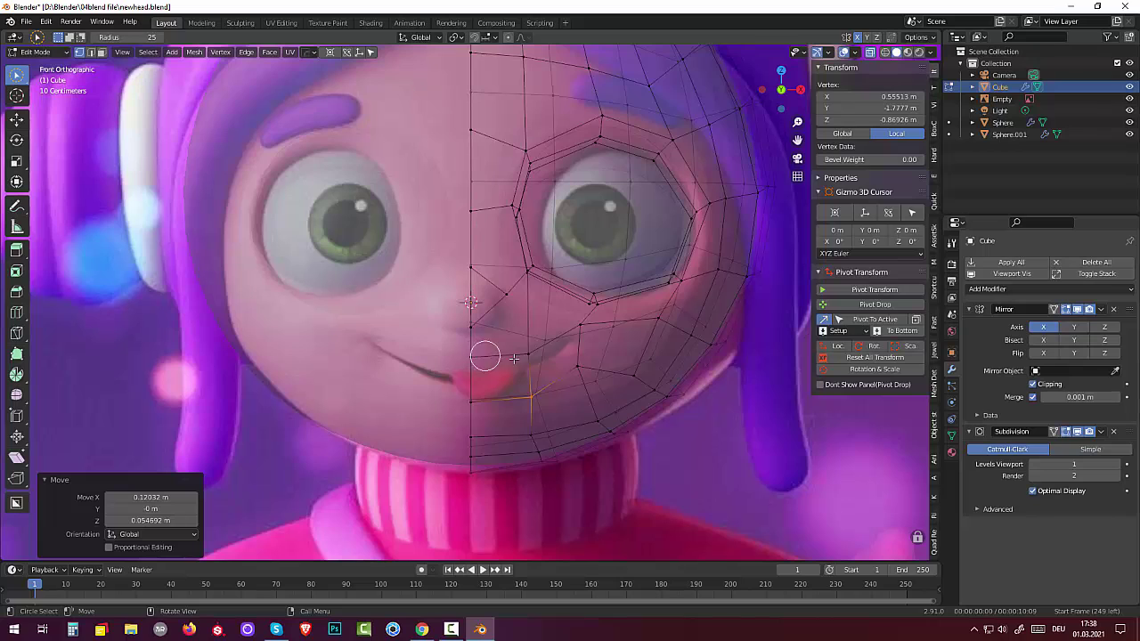
pyautogui.click(529, 396)
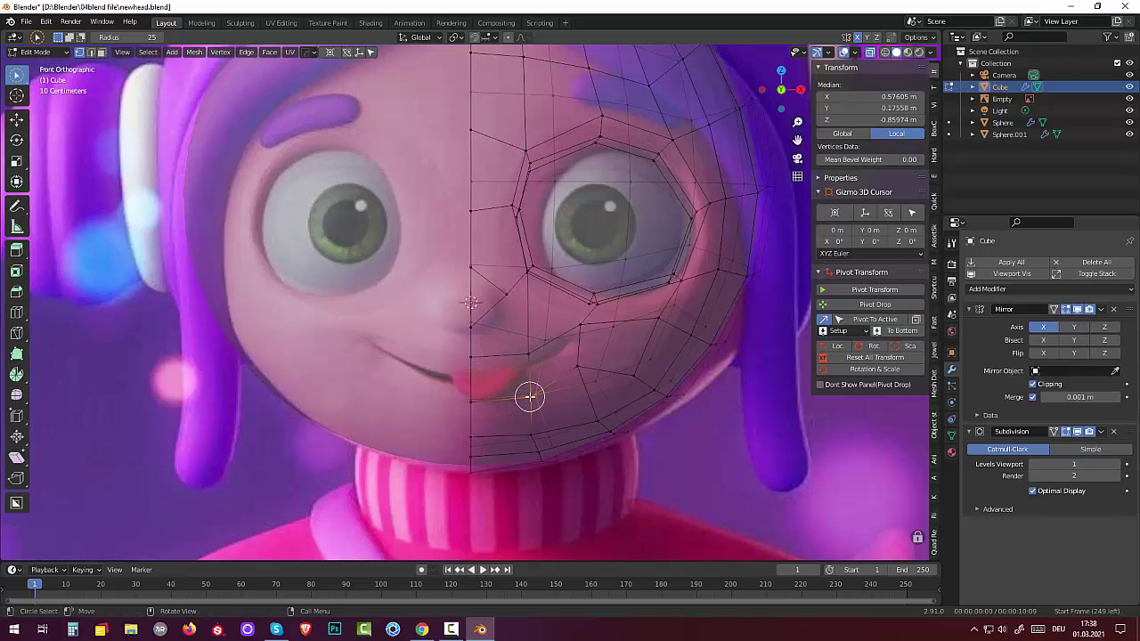
pyautogui.click(570, 418)
pyautogui.click(522, 406)
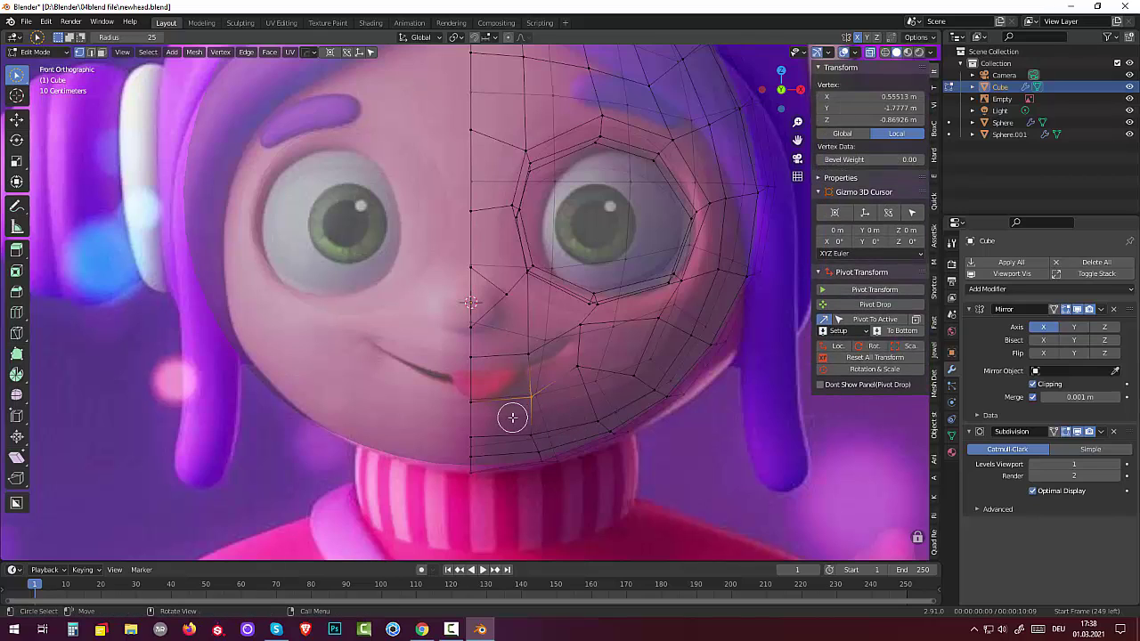
pyautogui.press('g')
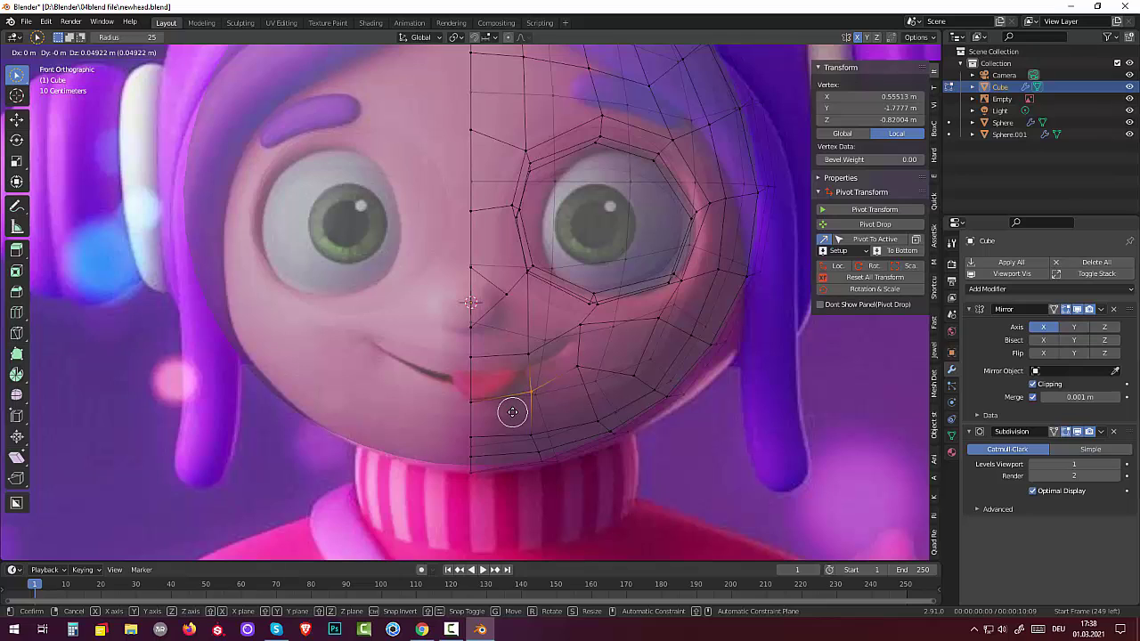
pyautogui.click(512, 411)
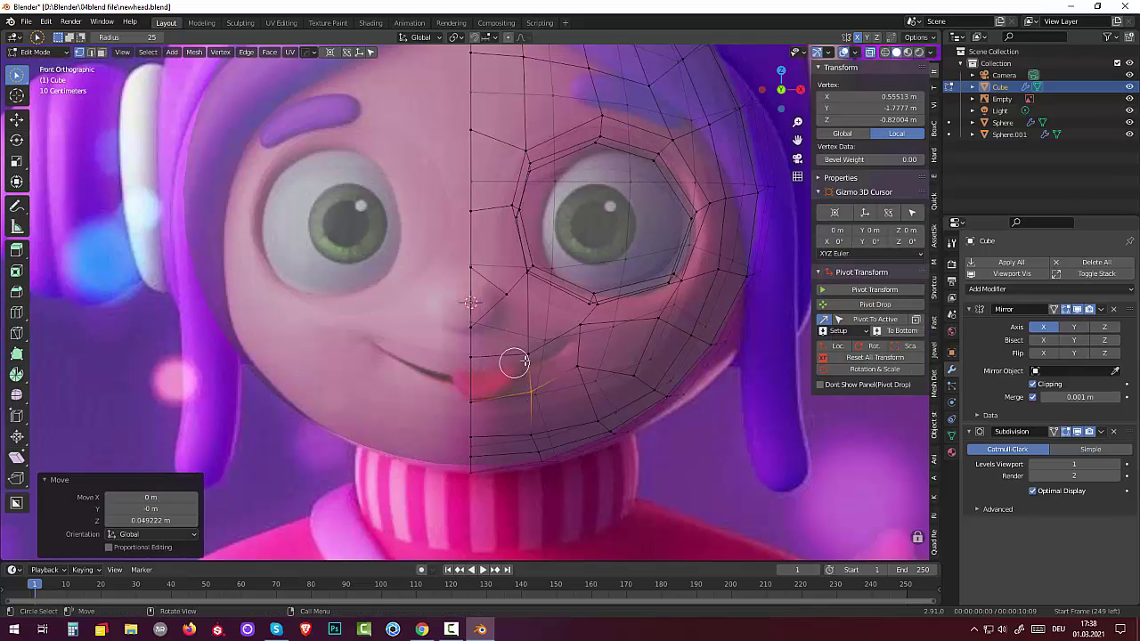
pyautogui.press('g')
pyautogui.click(527, 353)
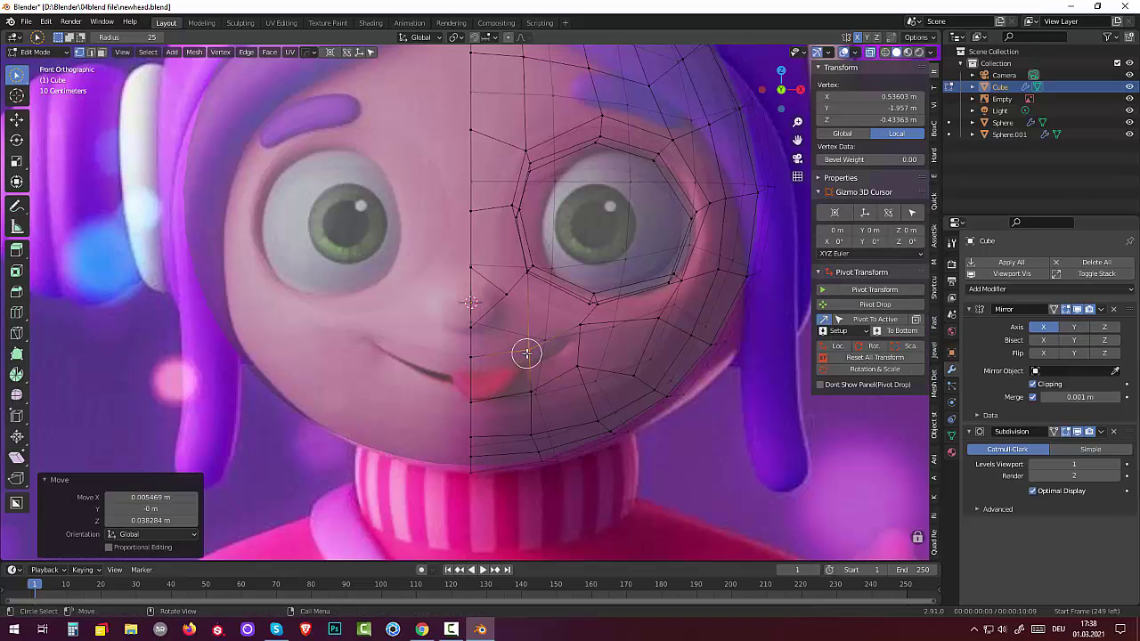
# Step: Move a cheek vertex vertically and drag the jaw vertices onto the reference face outline
pyautogui.press('g')
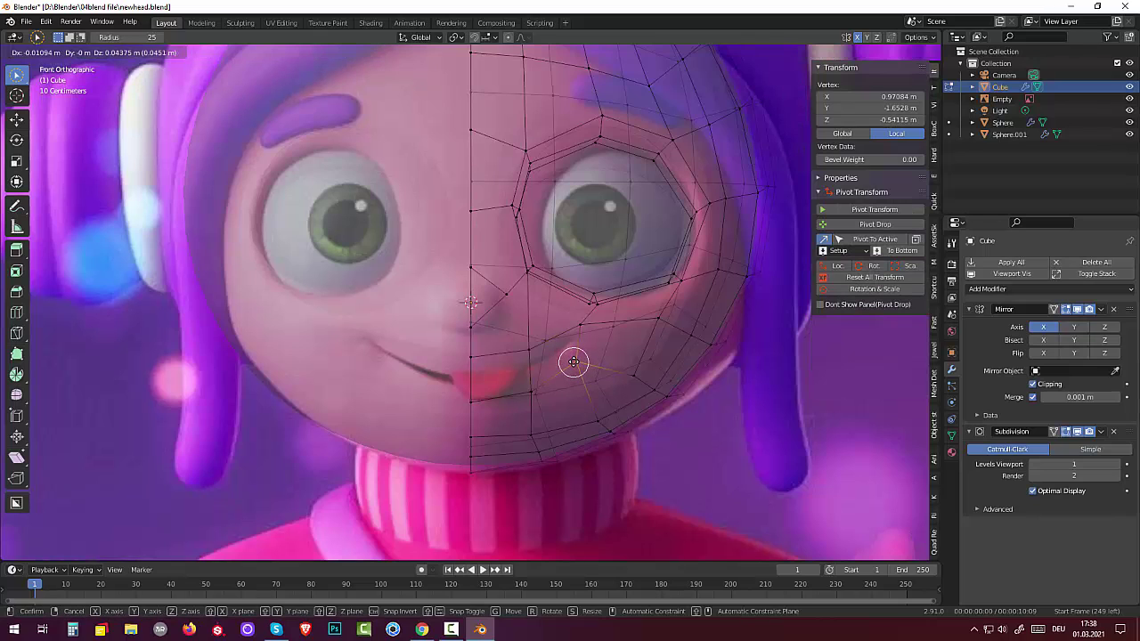
pyautogui.press('z')
pyautogui.click(575, 359)
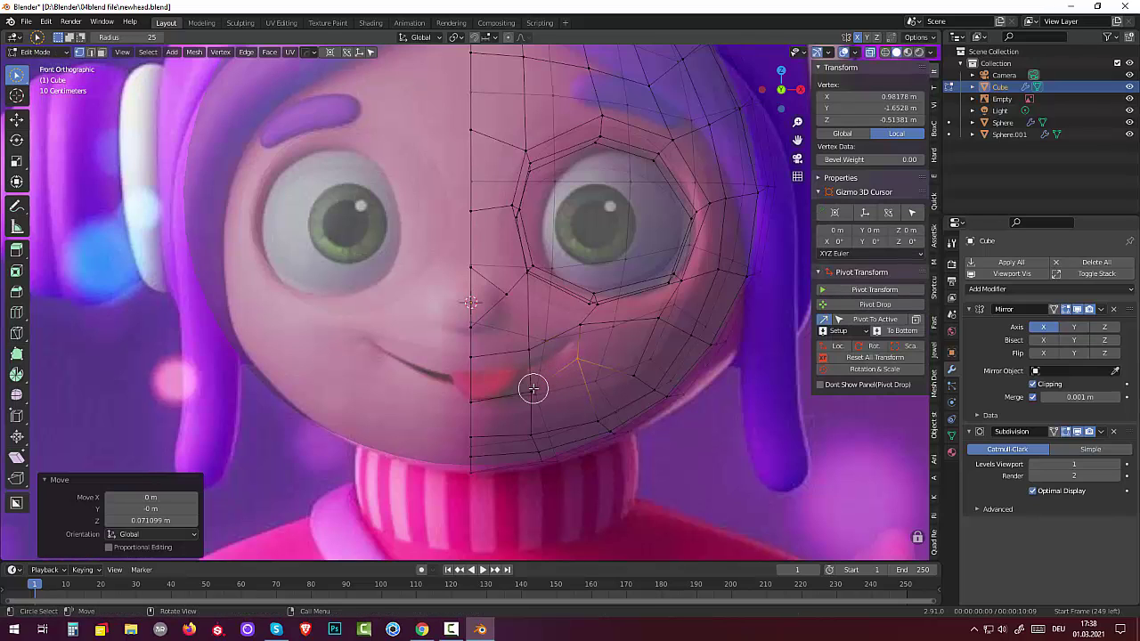
pyautogui.click(532, 388)
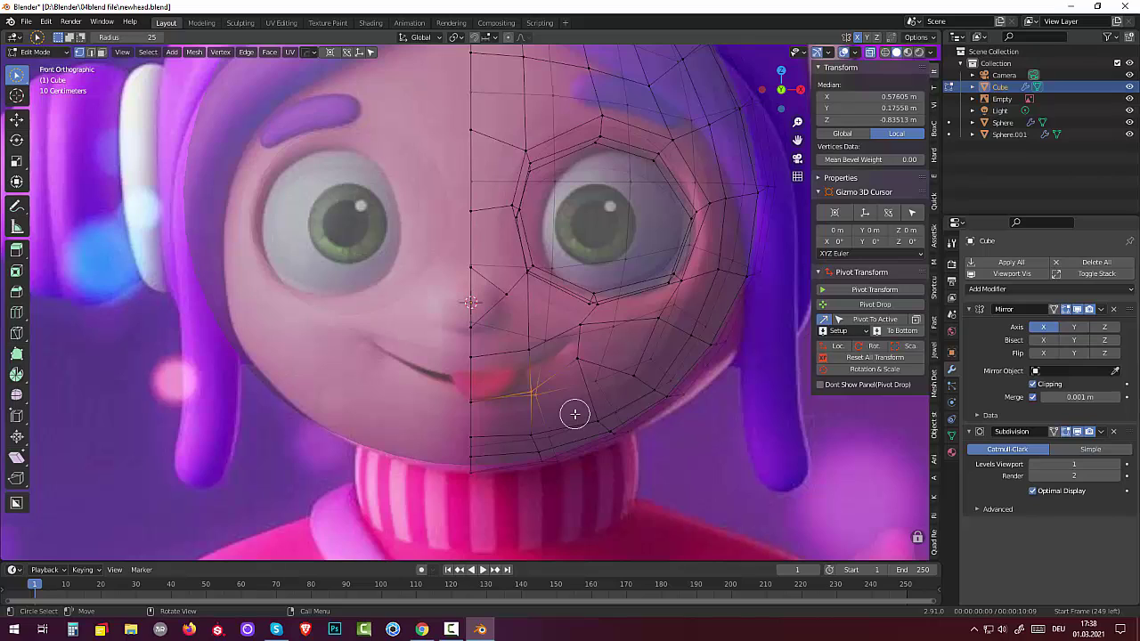
pyautogui.press('g')
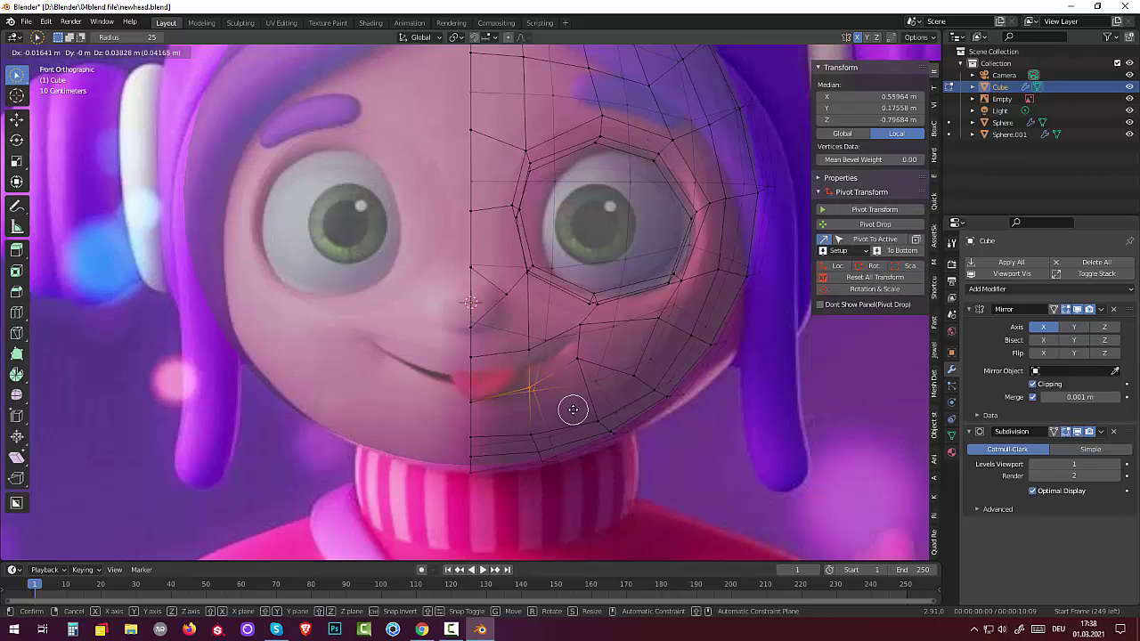
pyautogui.click(572, 409)
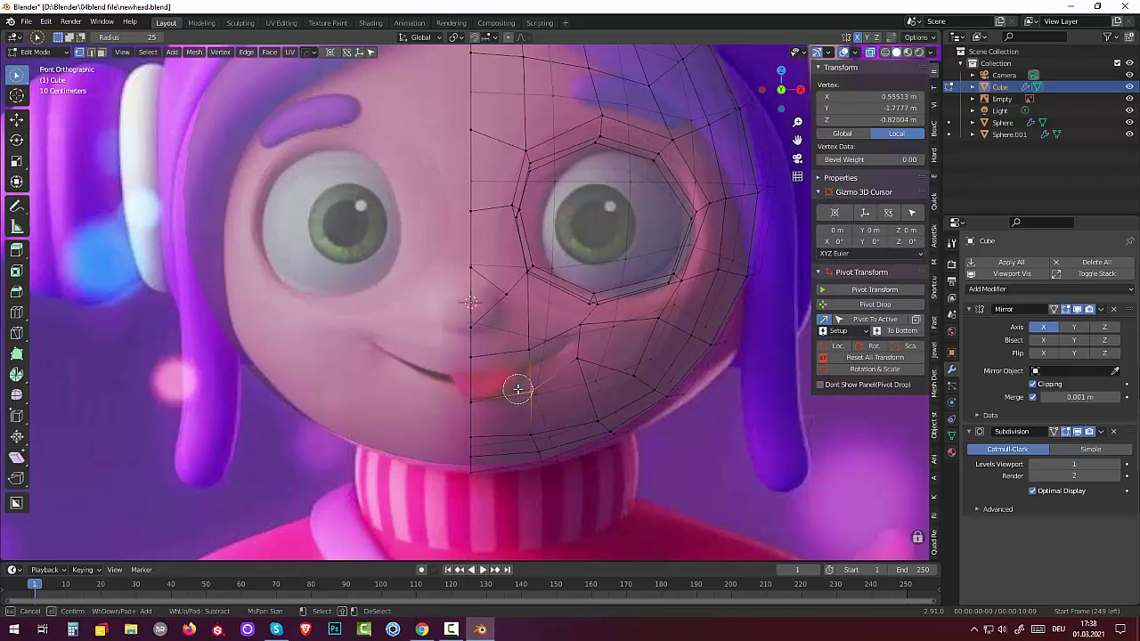
pyautogui.press('g')
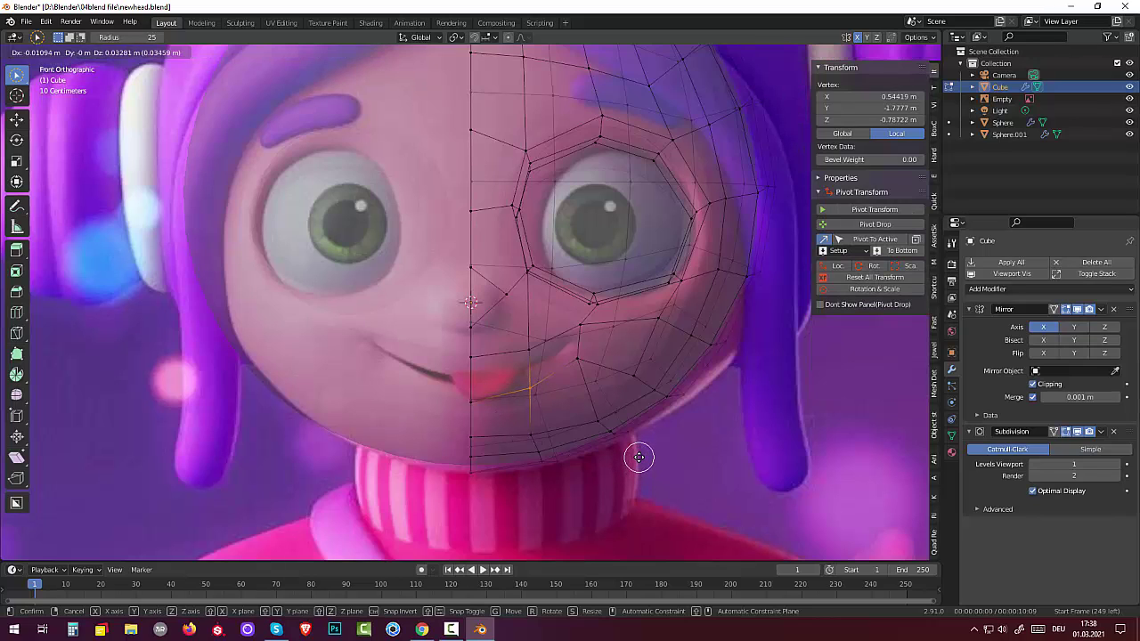
pyautogui.click(639, 456)
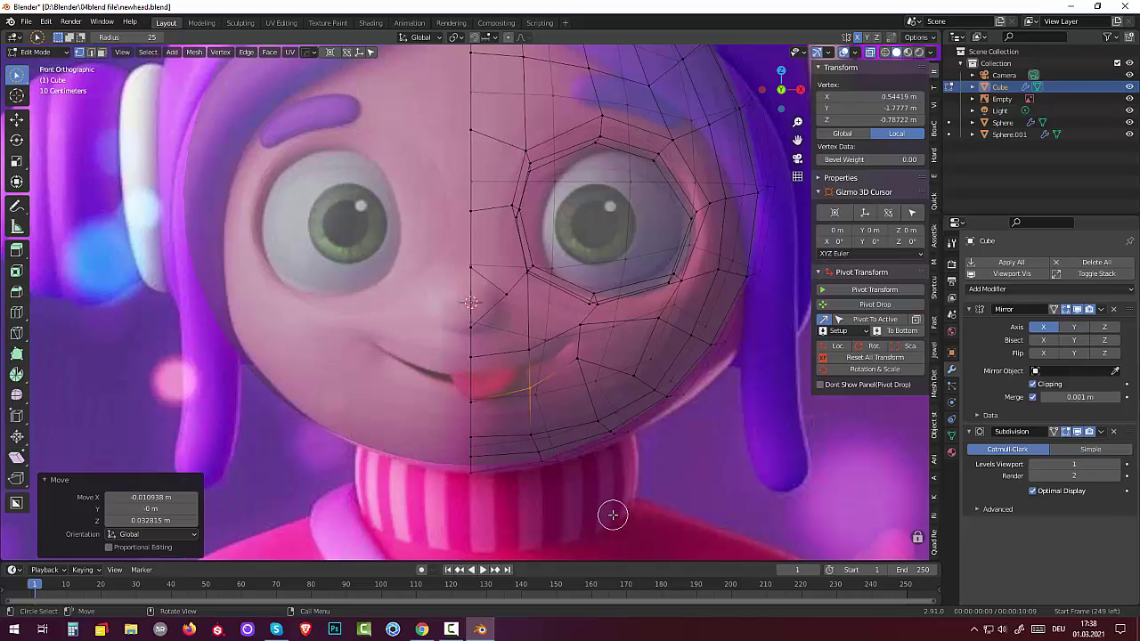
pyautogui.click(703, 481)
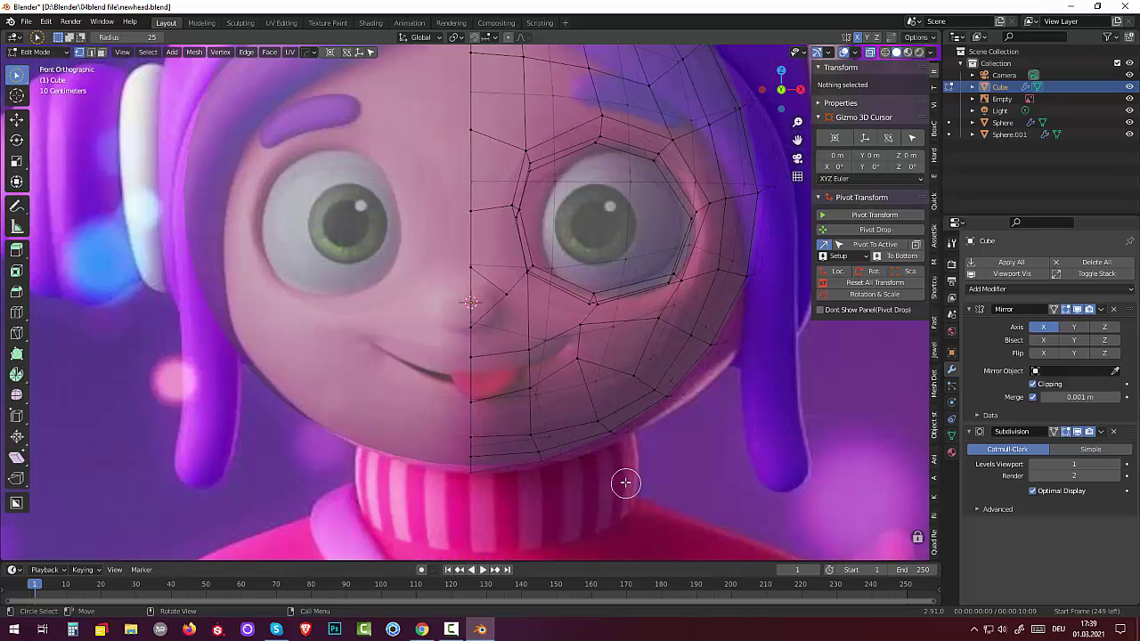
pyautogui.moveTo(457, 271); pyautogui.dragTo(464, 318)
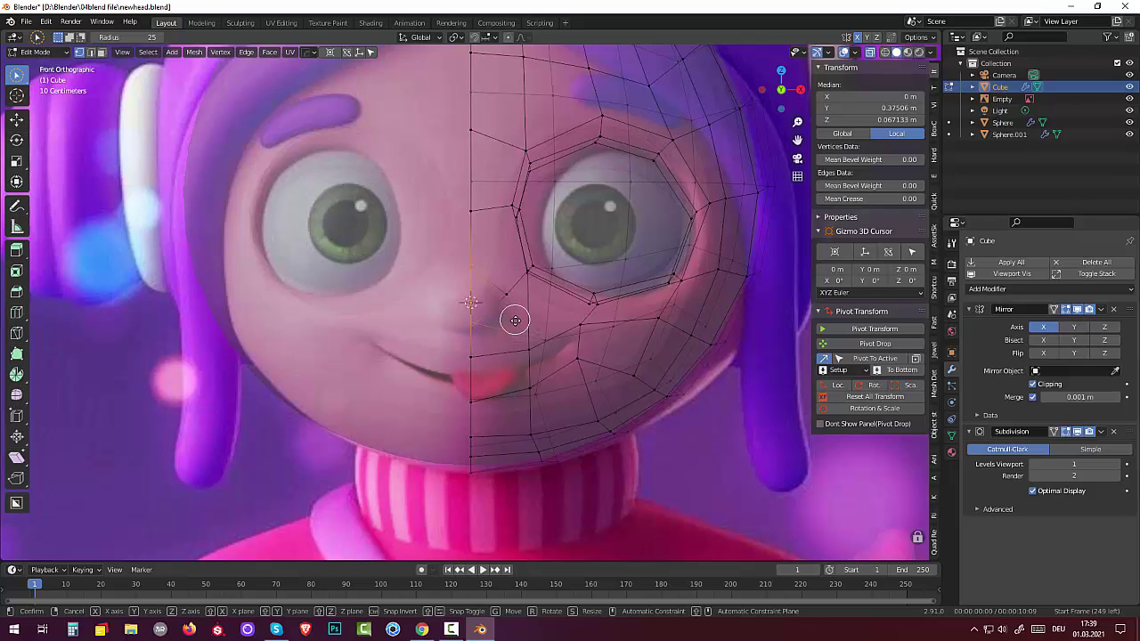
# Step: Lower the centre-seam vertices near the nose and shift the vertex beside the nose
pyautogui.press('g')
pyautogui.click(515, 328)
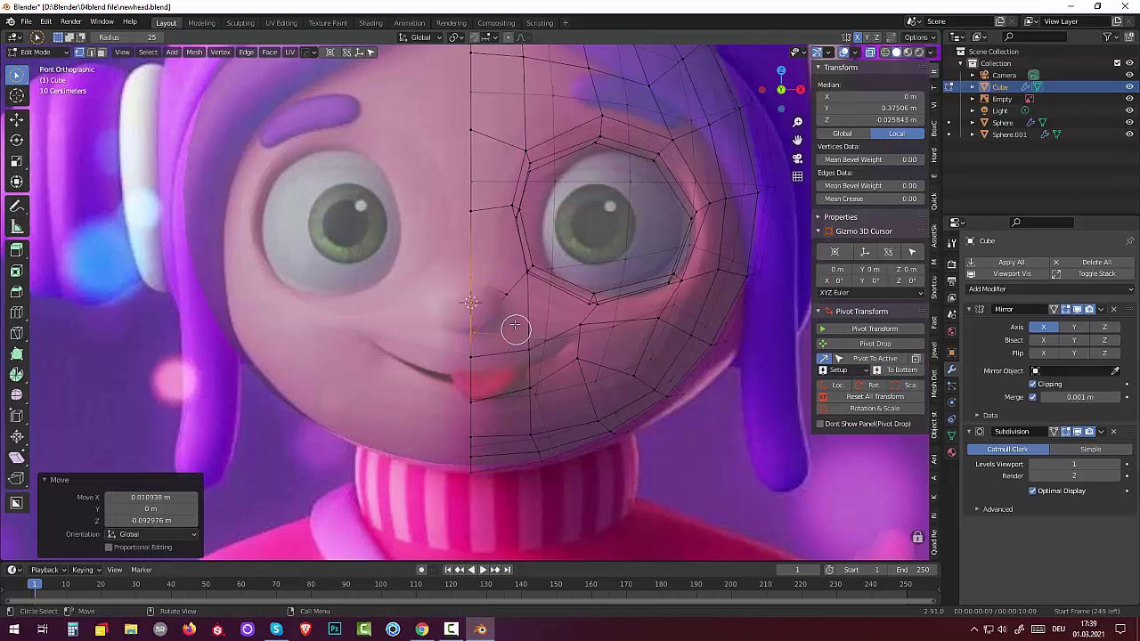
pyautogui.click(473, 285)
pyautogui.press('g')
pyautogui.click(475, 286)
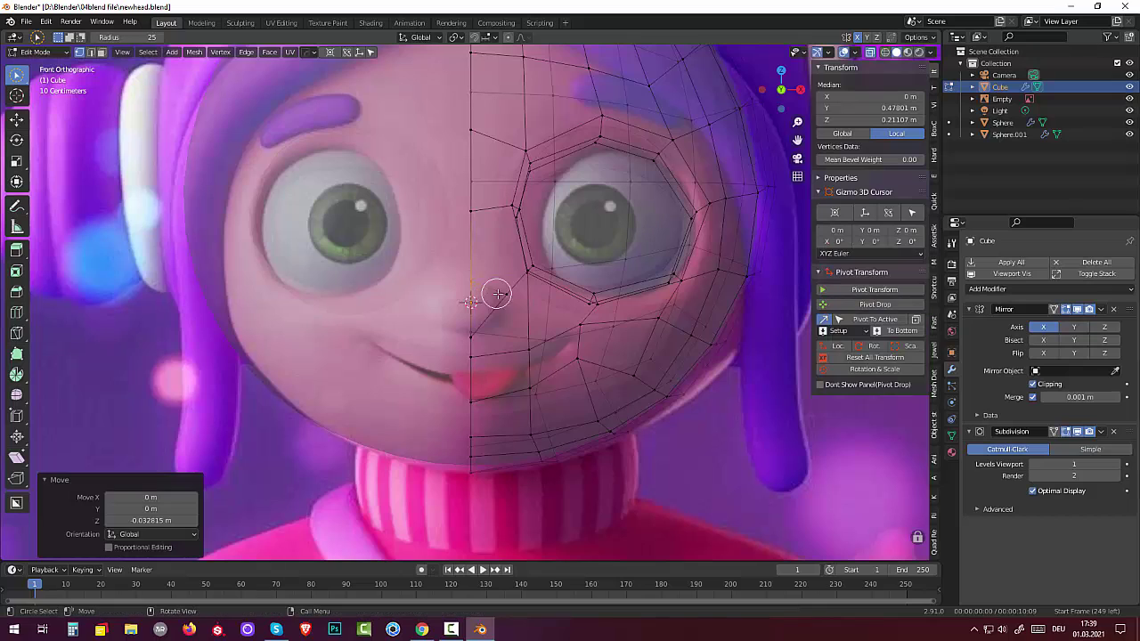
pyautogui.click(502, 293)
pyautogui.press('g')
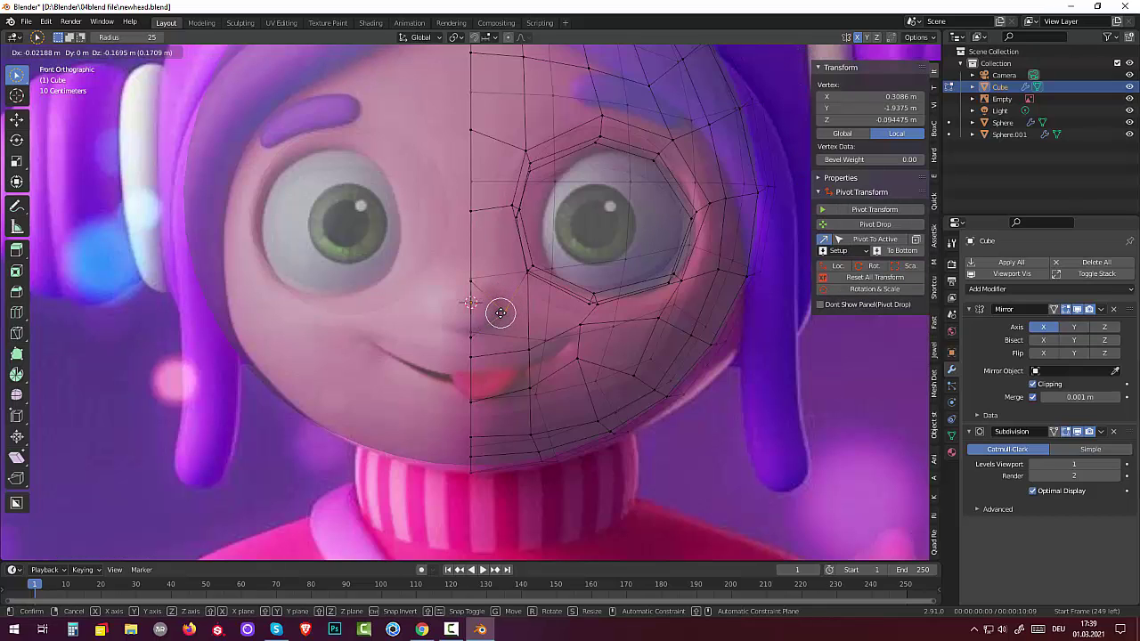
pyautogui.click(500, 311)
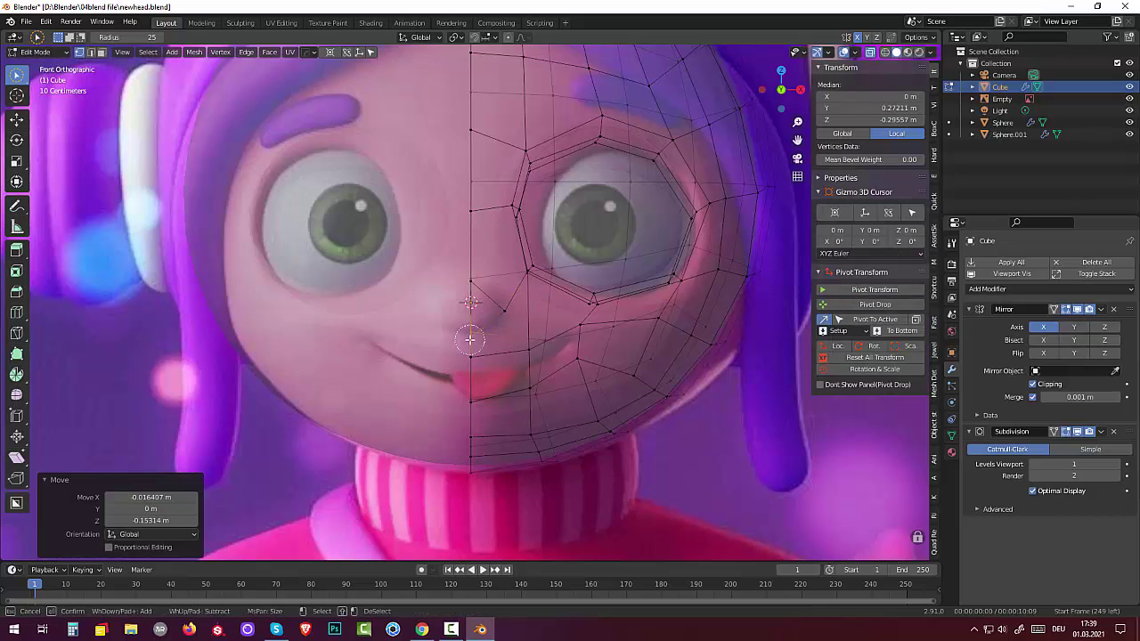
# Step: Reposition the centre vertices above the mouth and re-adjust the vertex beside the nose
pyautogui.click(470, 350)
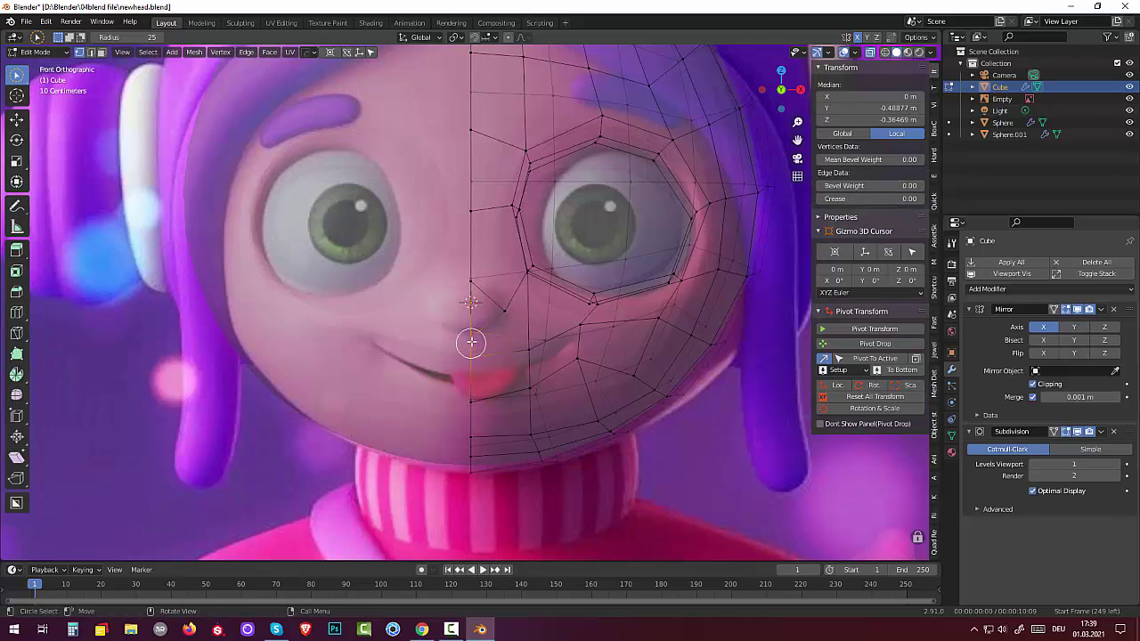
pyautogui.press('g')
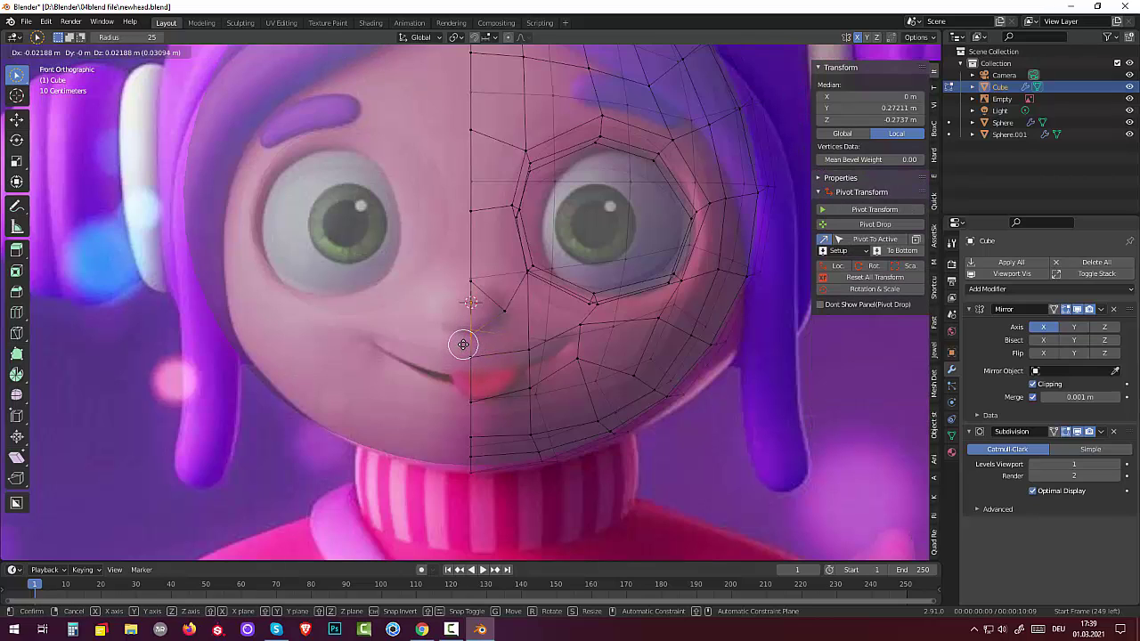
pyautogui.click(464, 343)
pyautogui.click(504, 313)
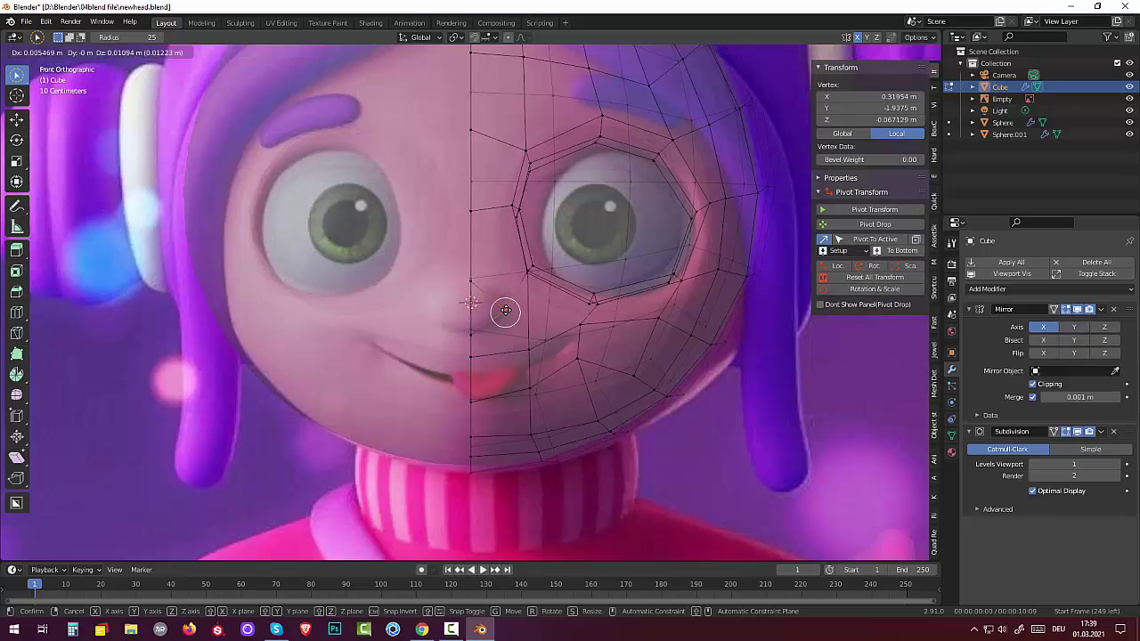
pyautogui.press('g')
pyautogui.click(505, 309)
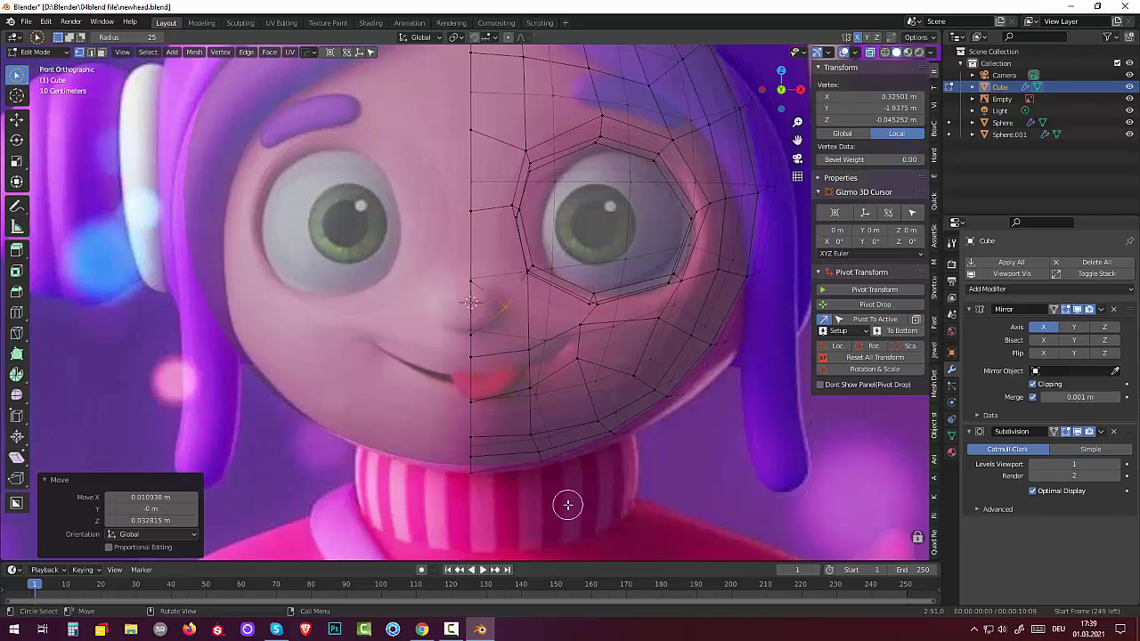
# Step: Shift the cheek vertex near the mouth corner 0.06563 m along X and Z
pyautogui.click(576, 360)
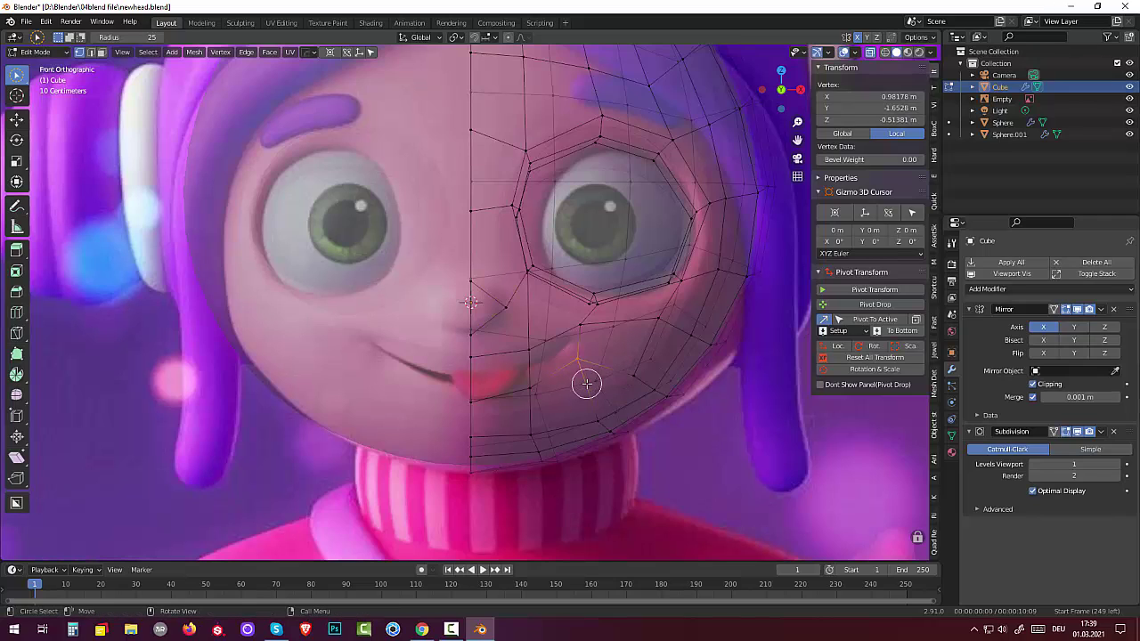
pyautogui.press('g')
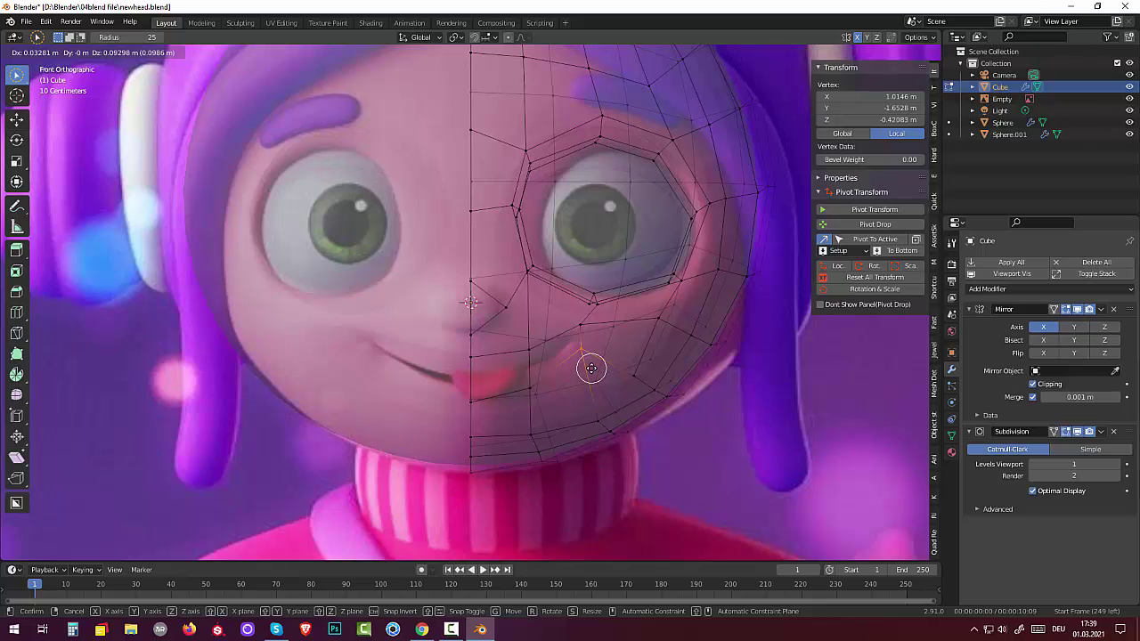
pyautogui.click(595, 371)
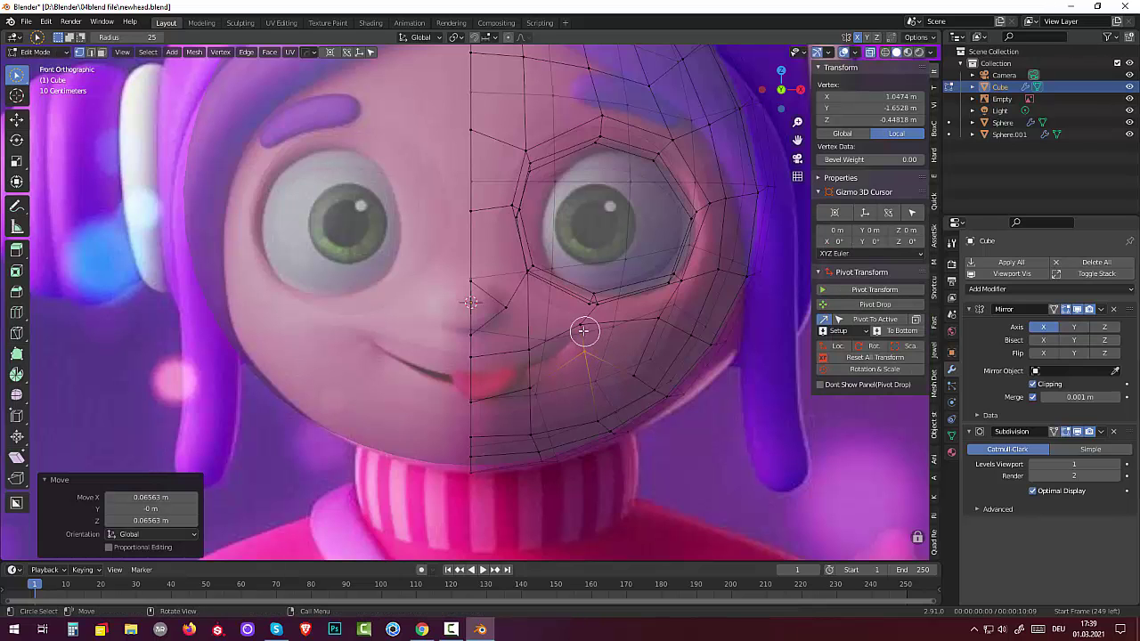
pyautogui.click(584, 328)
pyautogui.moveTo(615, 326); pyautogui.dragTo(605, 325, button='middle')
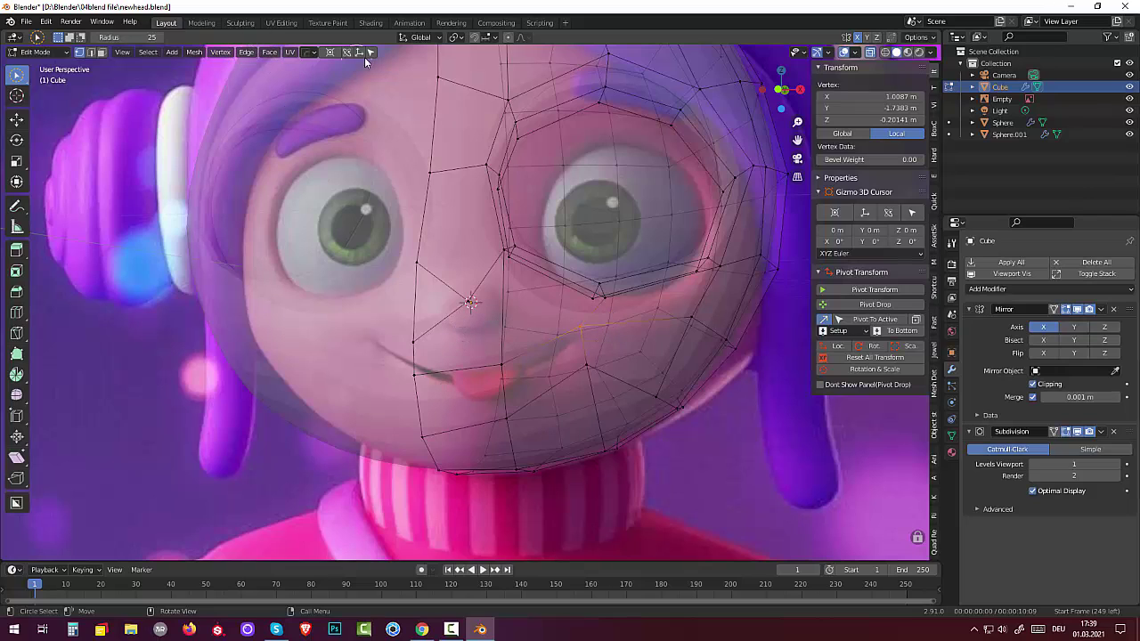
# Step: Hide the reference Empty, deselect, and switch to edge selection from a frontal angle
pyautogui.click(1129, 98)
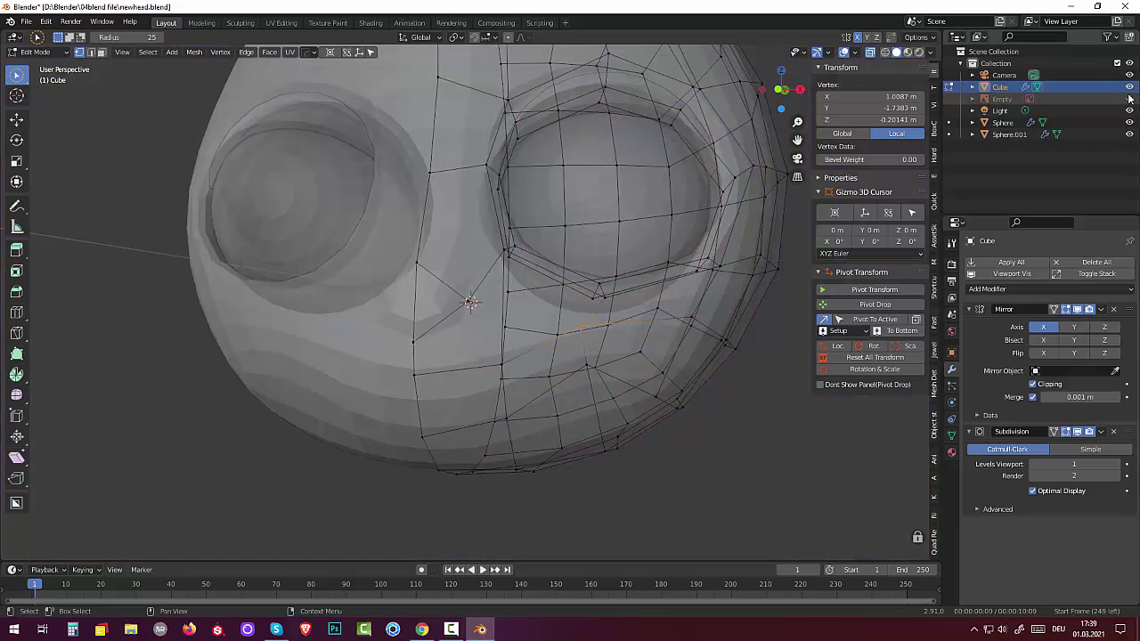
pyautogui.click(710, 494)
pyautogui.moveTo(483, 223)
pyautogui.mouseDown(button='middle')
pyautogui.moveTo(510, 211)
pyautogui.moveTo(478, 223)
pyautogui.moveTo(490, 229)
pyautogui.mouseUp(button='middle')
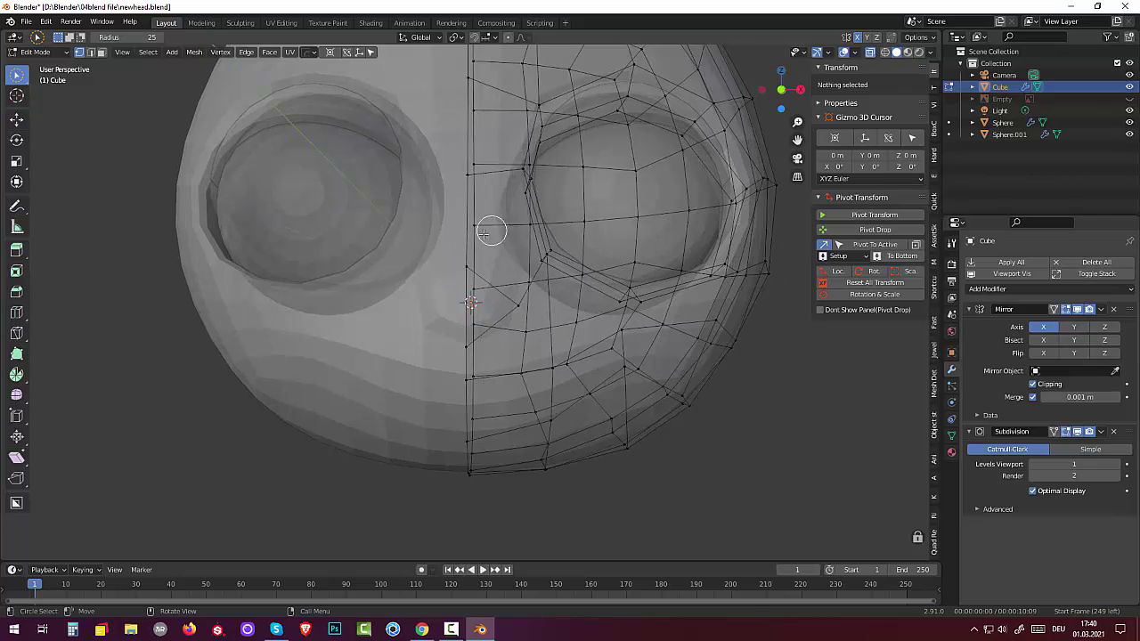
pyautogui.click(43, 53)
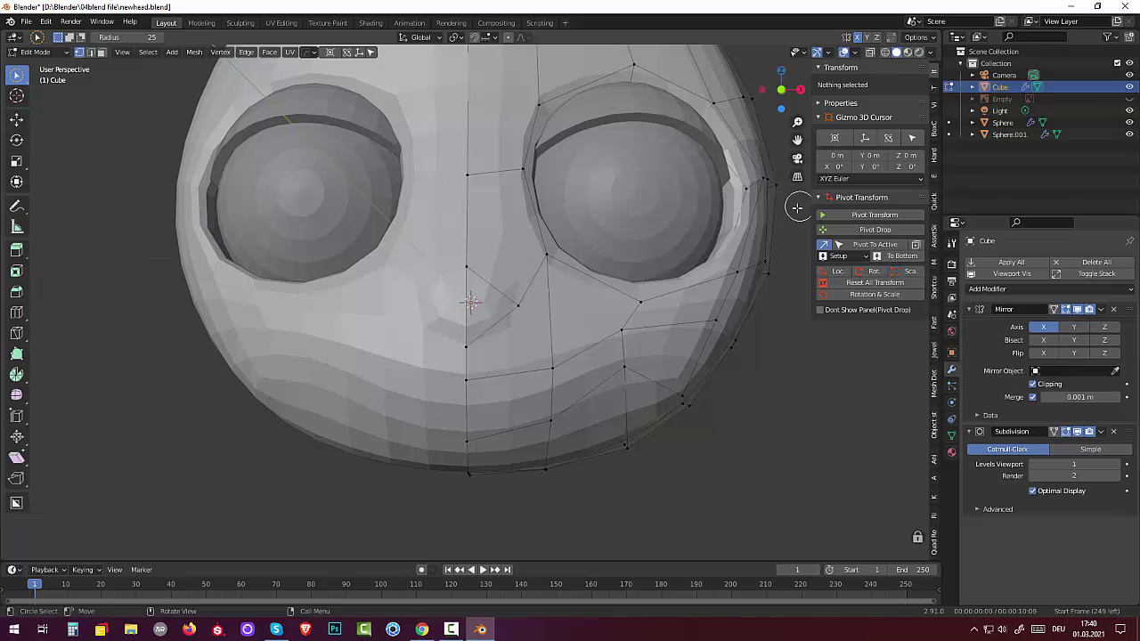
pyautogui.moveTo(793, 196); pyautogui.dragTo(788, 200, button='middle')
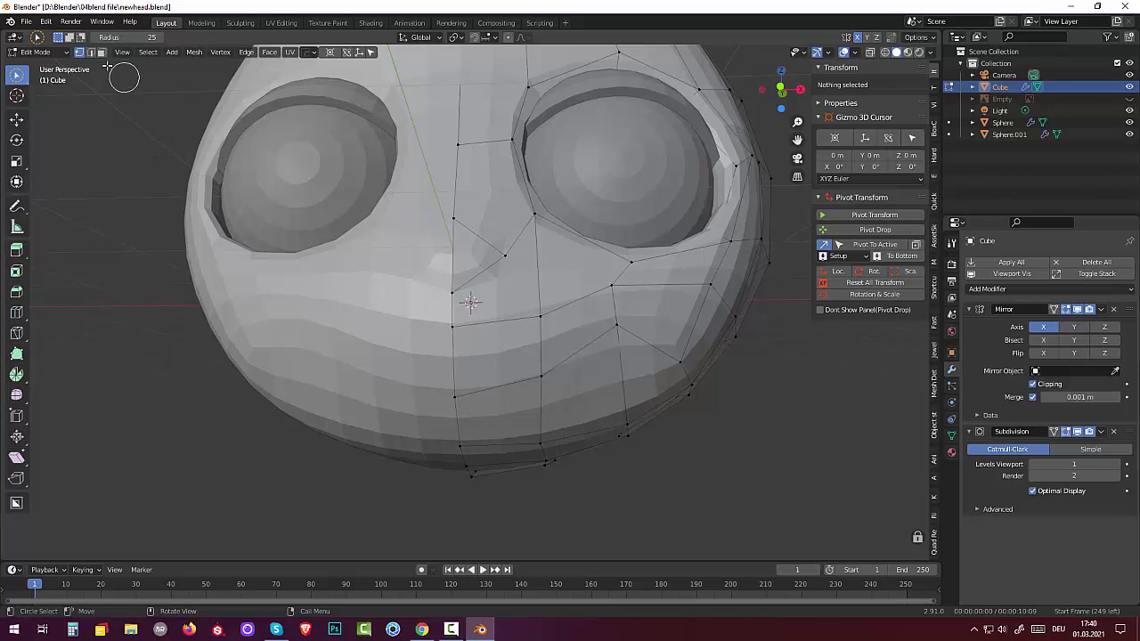
pyautogui.click(91, 53)
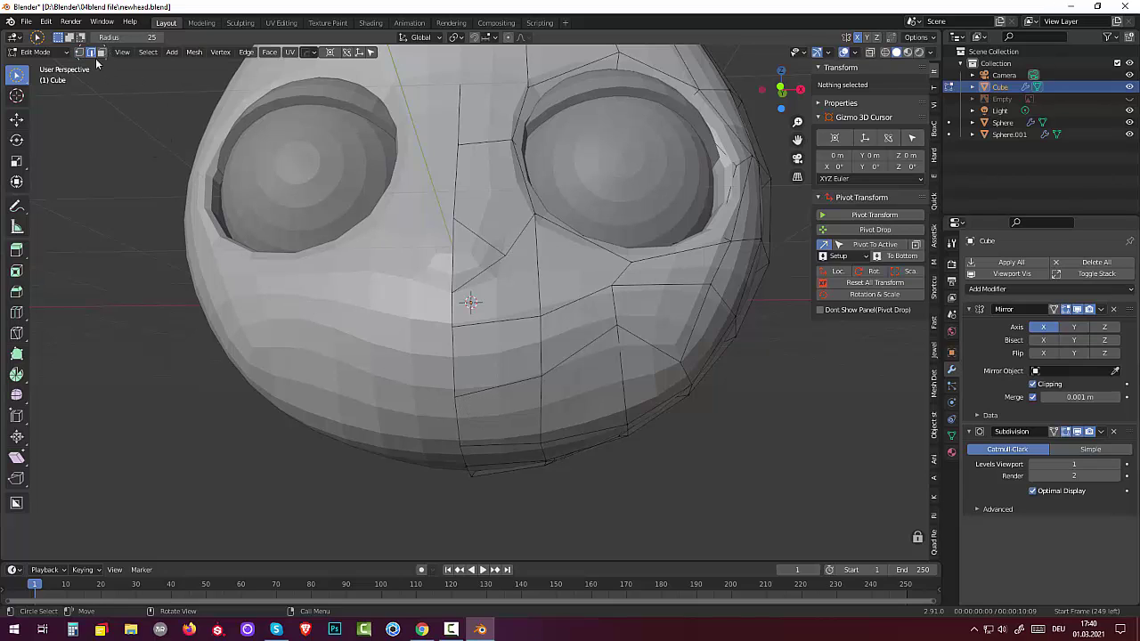
# Step: Select the vertices around the nose and join them with new faces using J
pyautogui.click(571, 298)
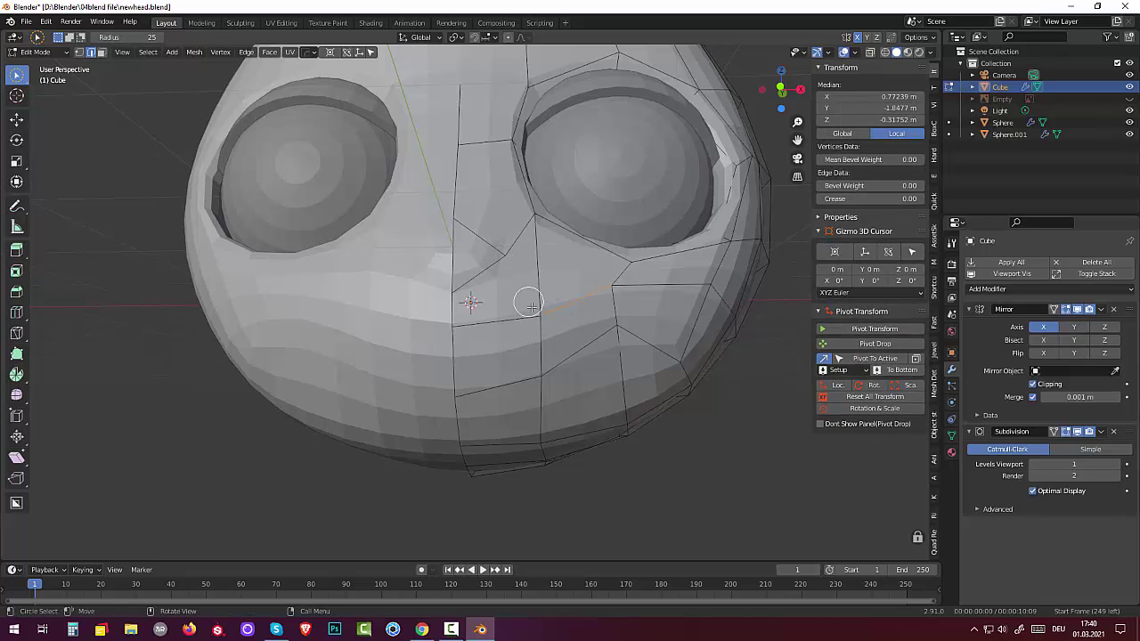
pyautogui.moveTo(535, 311)
pyautogui.mouseDown(button='middle')
pyautogui.moveTo(551, 334)
pyautogui.moveTo(516, 330)
pyautogui.mouseUp(button='middle')
pyautogui.click(79, 53)
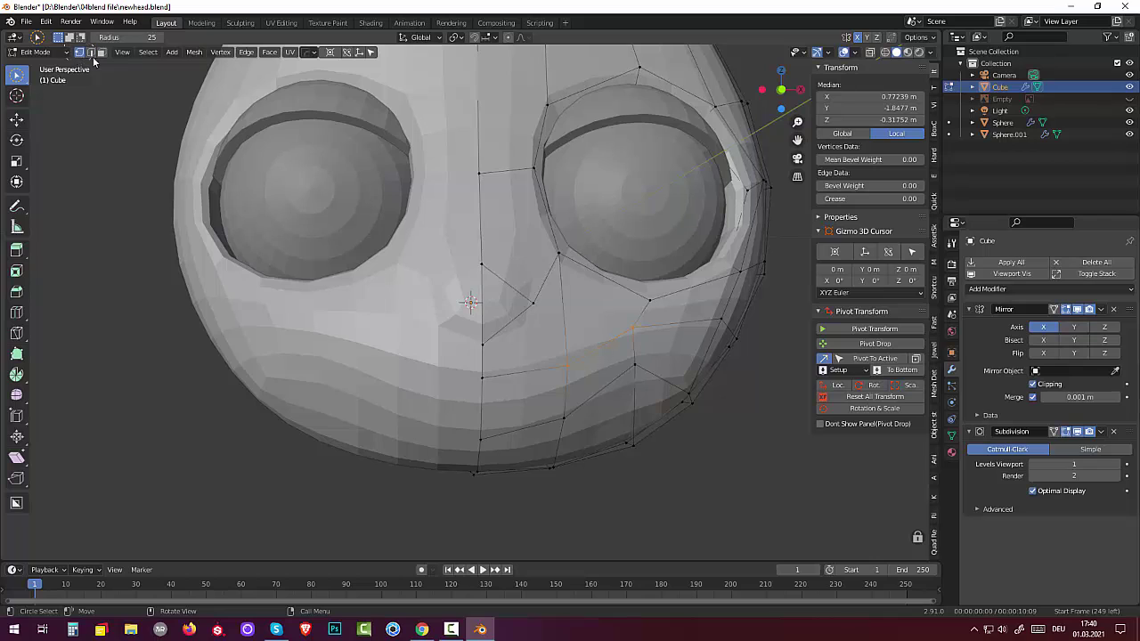
pyautogui.click(534, 300)
pyautogui.moveTo(534, 300)
pyautogui.mouseDown()
pyautogui.moveTo(564, 358)
pyautogui.moveTo(631, 394)
pyautogui.mouseUp()
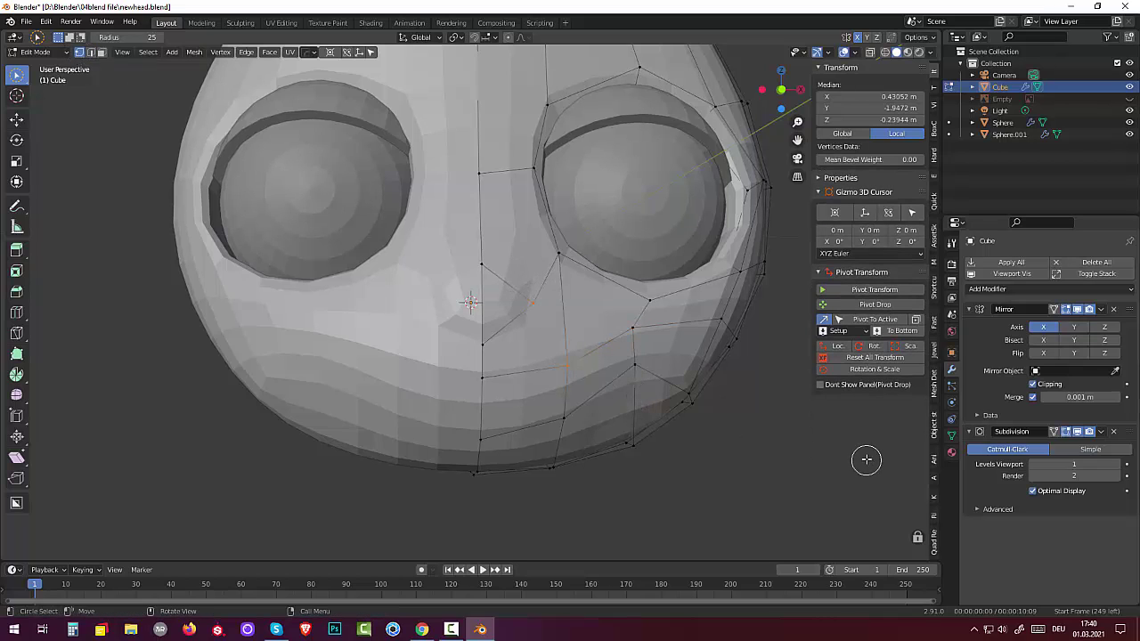
pyautogui.press('j')
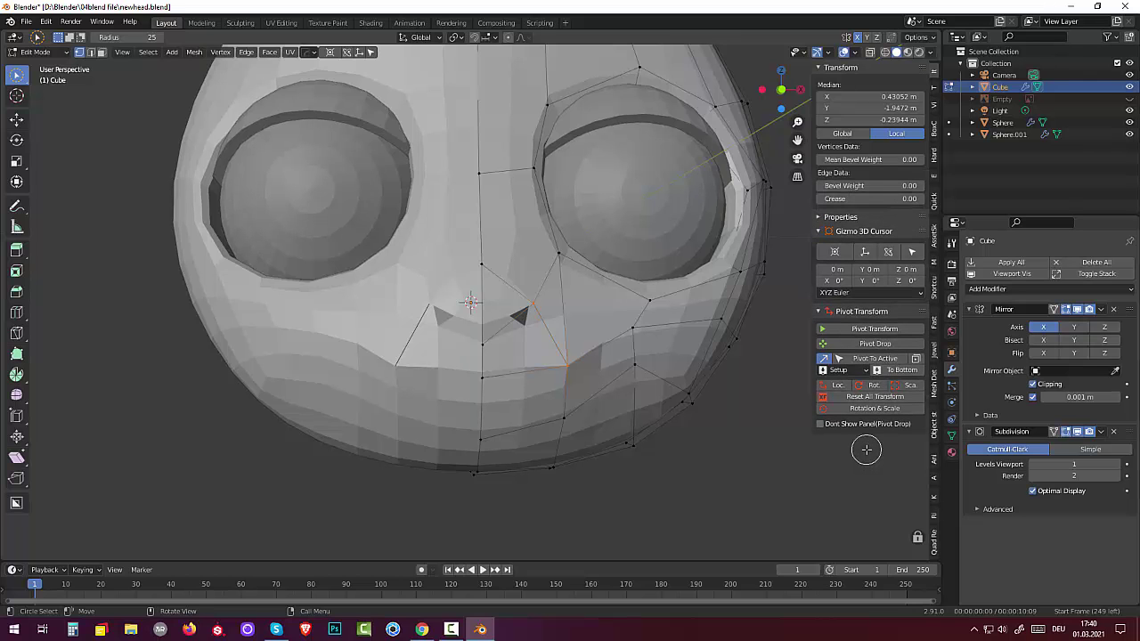
# Step: Undo the new nose faces and start a knife cut beside the nose
pyautogui.moveTo(865, 450)
pyautogui.mouseDown(button='middle')
pyautogui.moveTo(756, 344)
pyautogui.moveTo(712, 362)
pyautogui.moveTo(719, 379)
pyautogui.moveTo(775, 395)
pyautogui.mouseUp(button='middle')
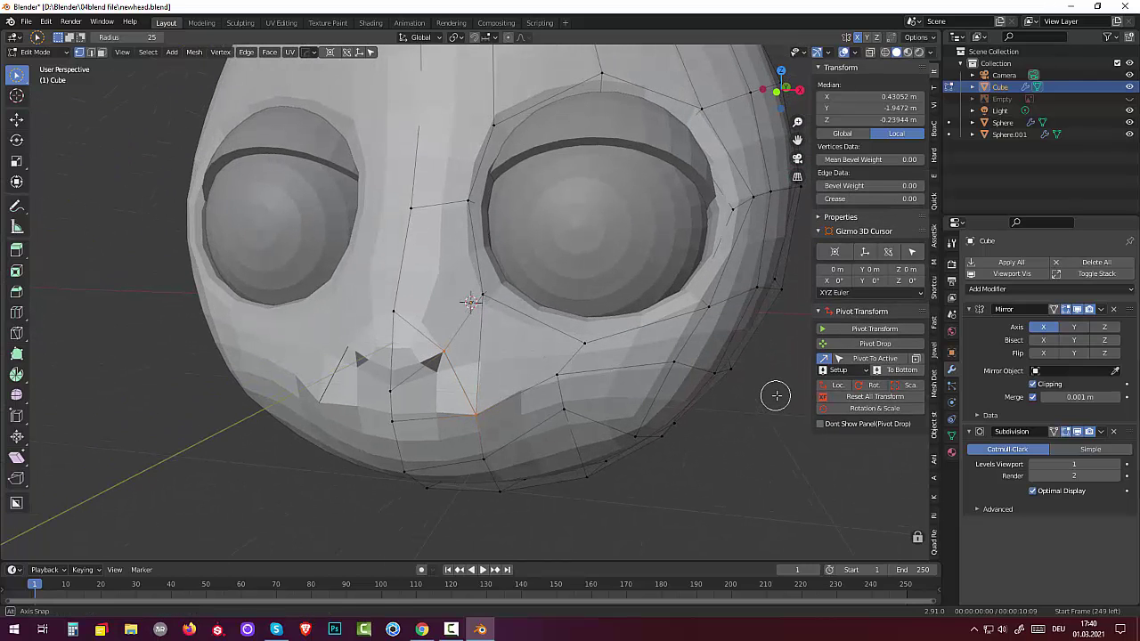
pyautogui.hotkey('ctrl', 'z')
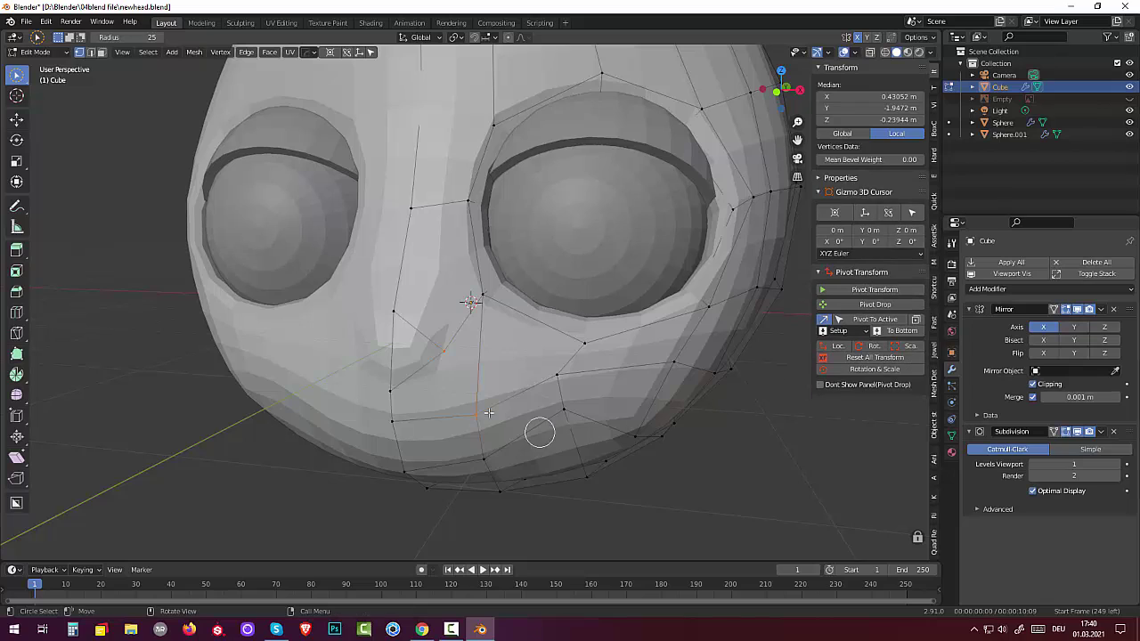
pyautogui.press('k')
pyautogui.click(444, 351)
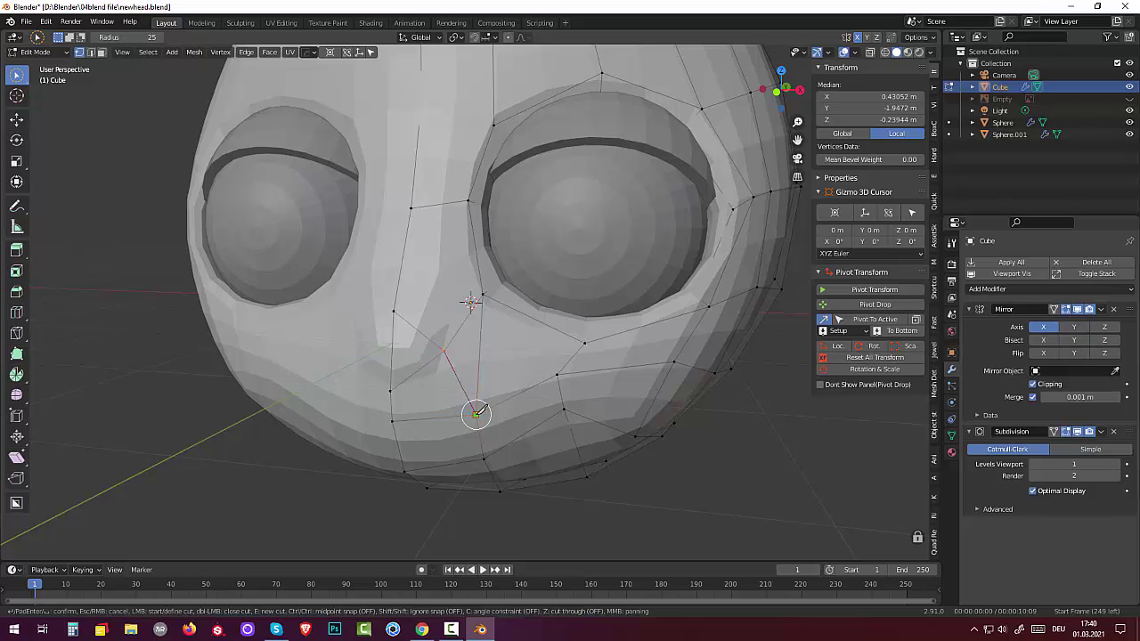
# Step: Finish the knife cut from beside the nose down to the mouth line
pyautogui.click(476, 412)
pyautogui.press('Return')
pyautogui.moveTo(504, 437)
pyautogui.mouseDown(button='middle')
pyautogui.moveTo(524, 391)
pyautogui.moveTo(549, 386)
pyautogui.moveTo(594, 412)
pyautogui.moveTo(576, 448)
pyautogui.moveTo(522, 445)
pyautogui.moveTo(509, 478)
pyautogui.moveTo(506, 402)
pyautogui.moveTo(499, 417)
pyautogui.mouseUp(button='middle')
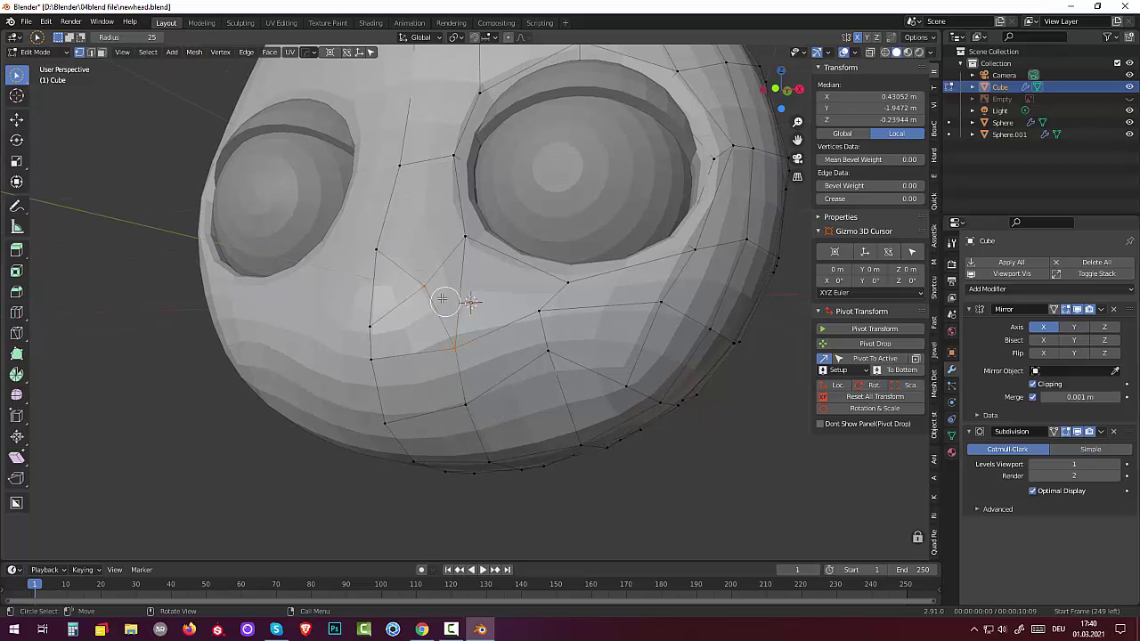
# Step: Knife-cut a new edge from the nose vertex across the cheek below the eye, then deselect
pyautogui.click(426, 288)
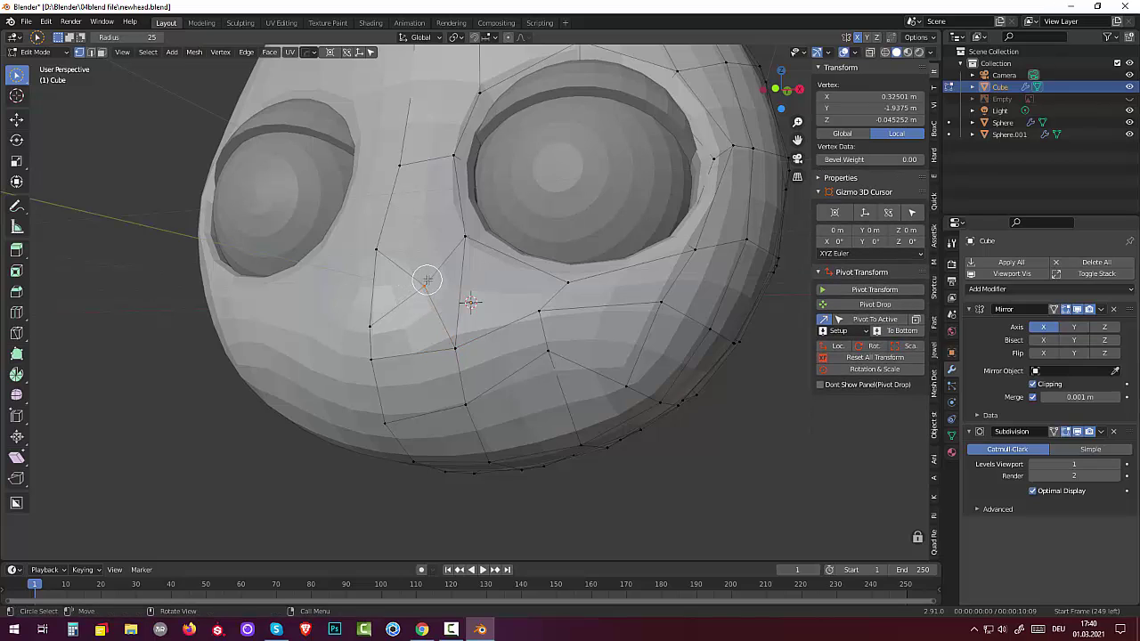
pyautogui.press('k')
pyautogui.click(424, 285)
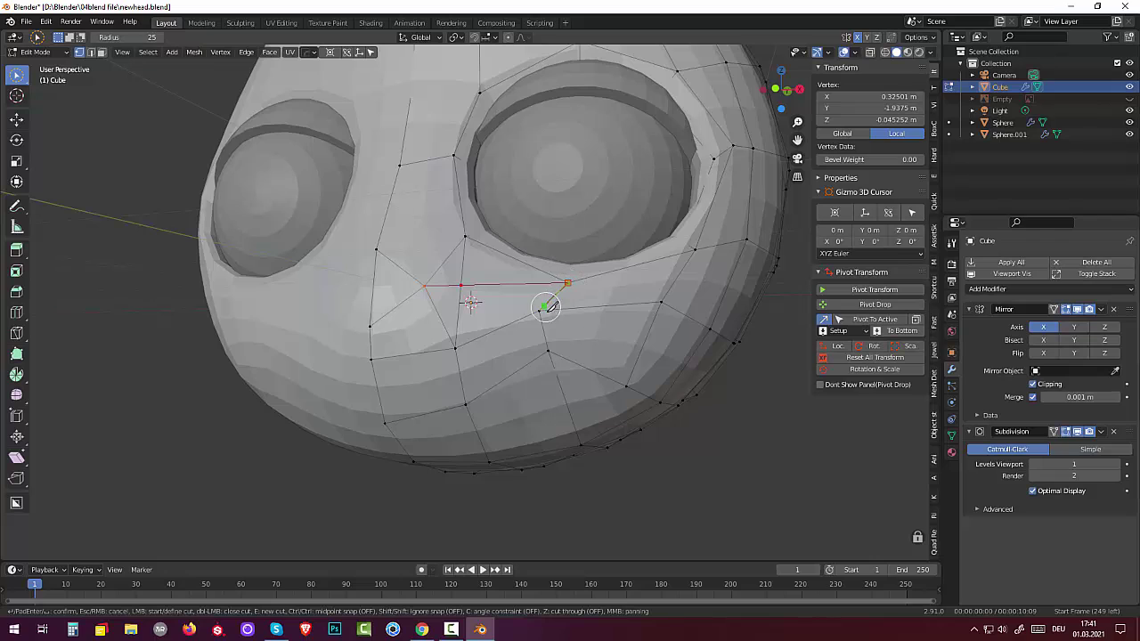
pyautogui.click(567, 283)
pyautogui.press('Return')
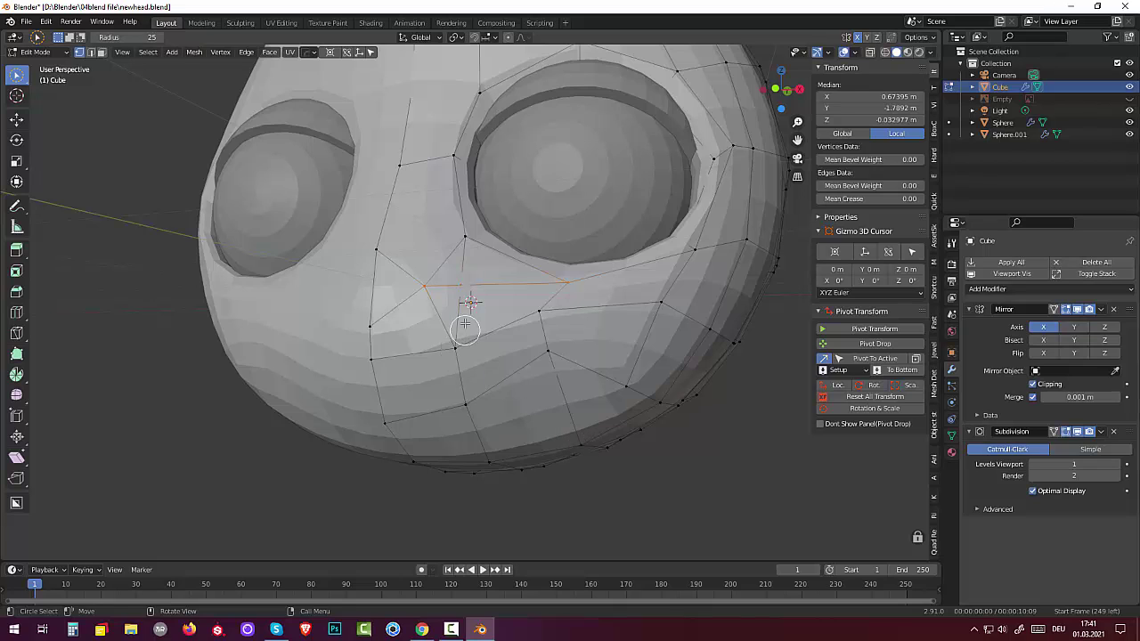
pyautogui.hotkey('alt', 'a')
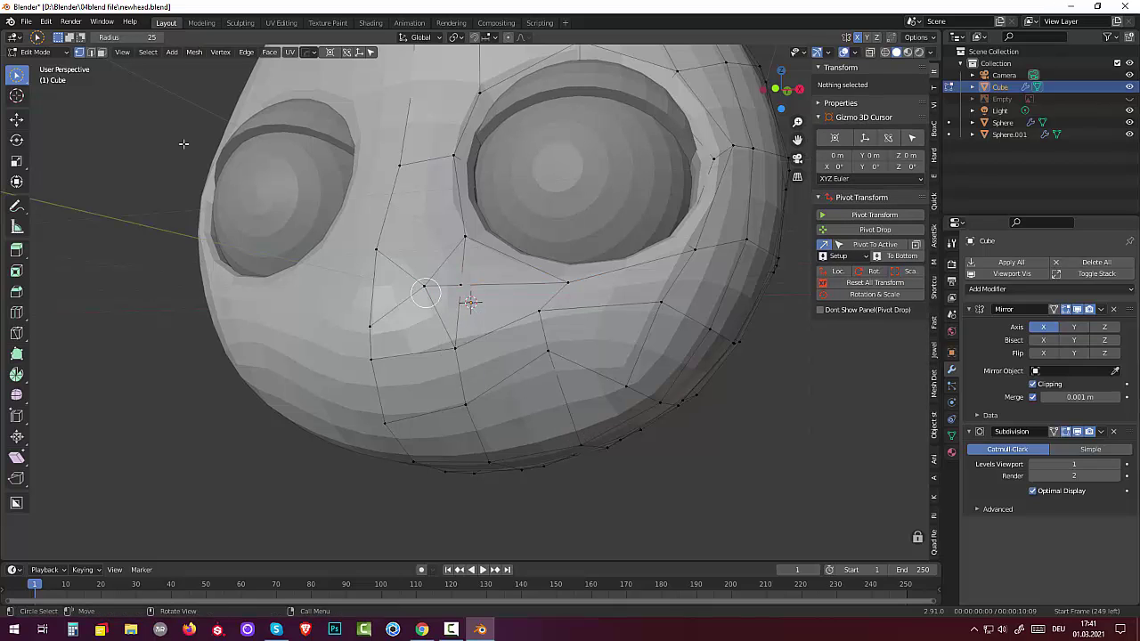
# Step: Dissolve the two leftover edges beside and above the nose junction on the cheek
pyautogui.click(90, 52)
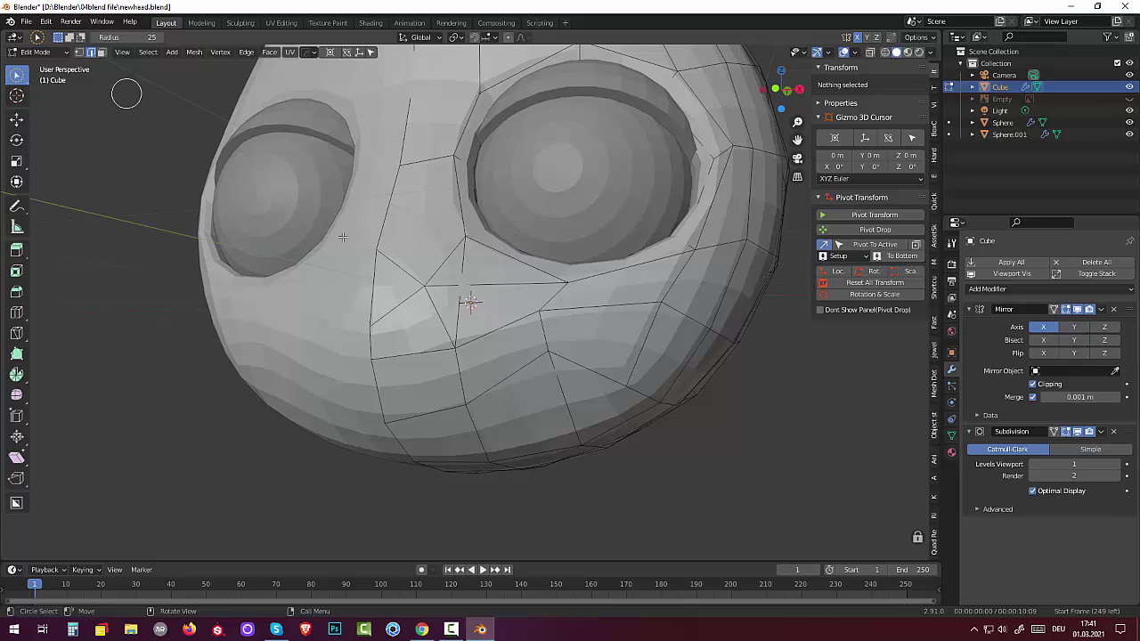
pyautogui.click(461, 309)
pyautogui.press('x')
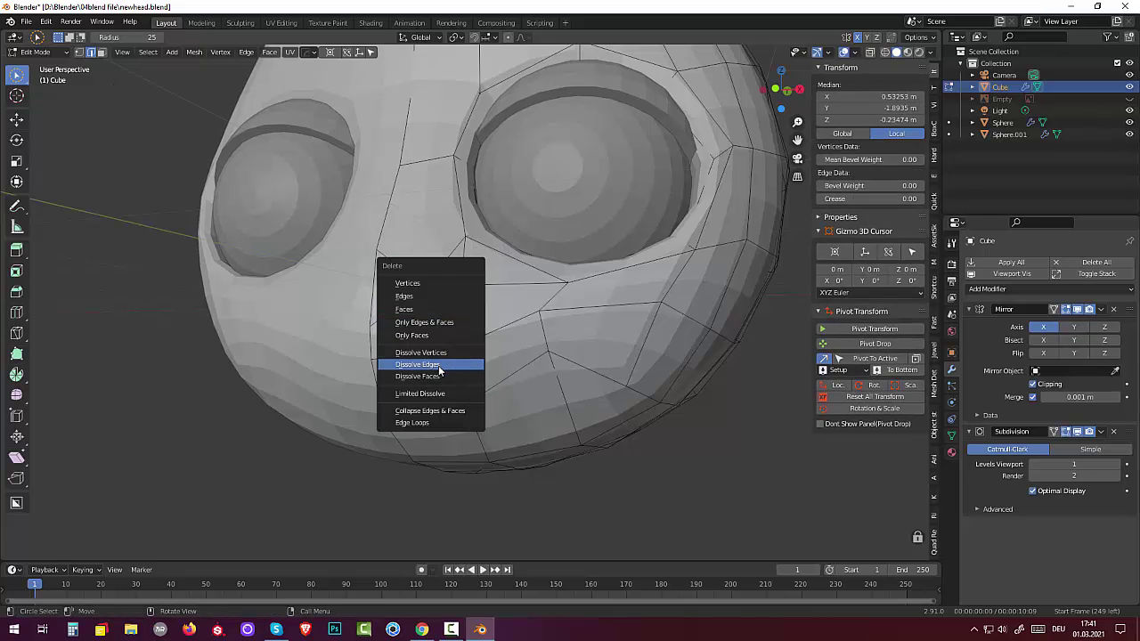
pyautogui.click(439, 370)
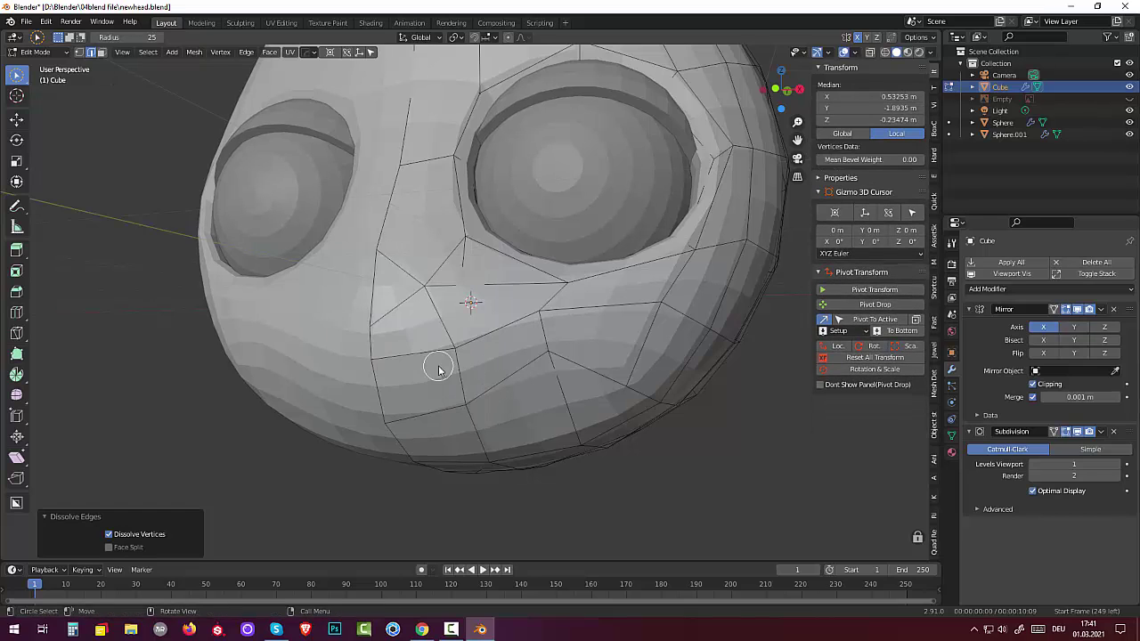
pyautogui.click(467, 259)
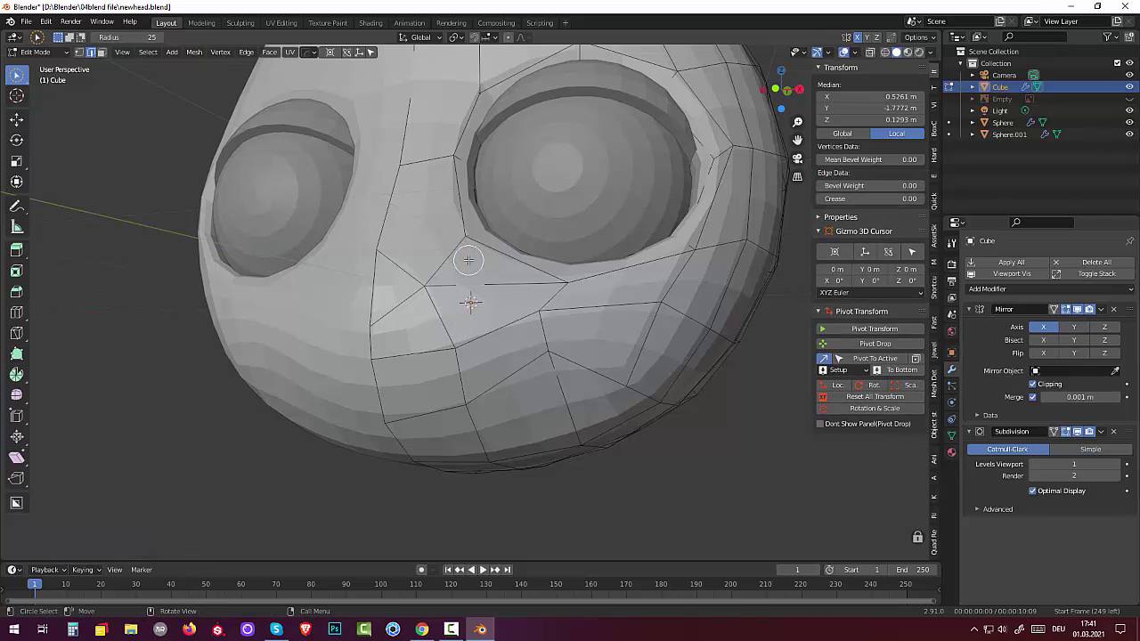
pyautogui.press('x')
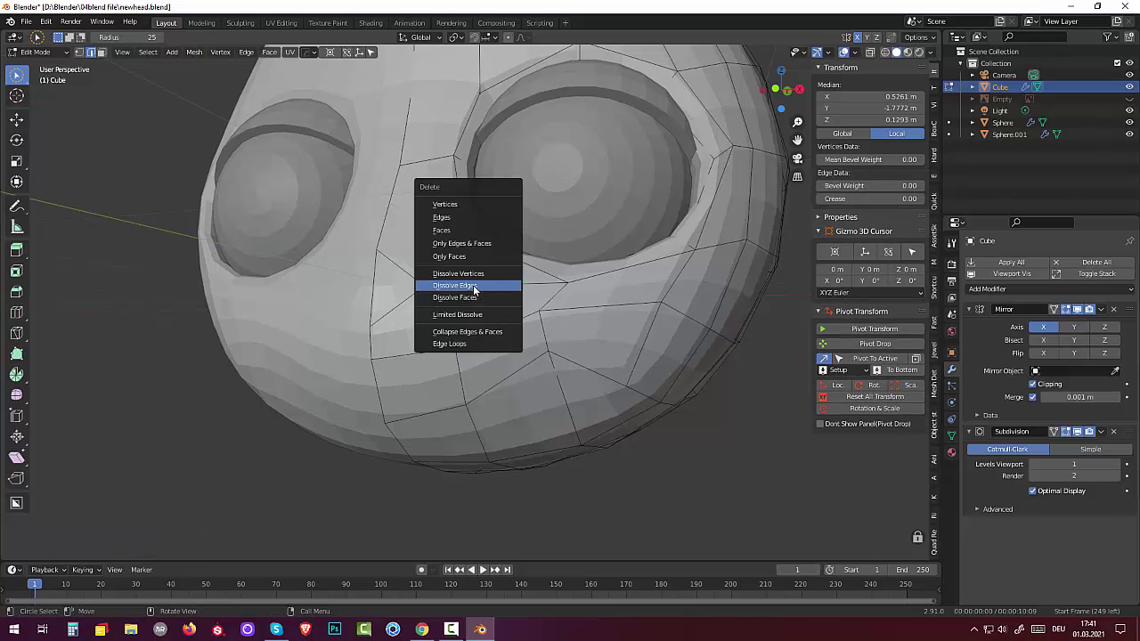
pyautogui.click(476, 285)
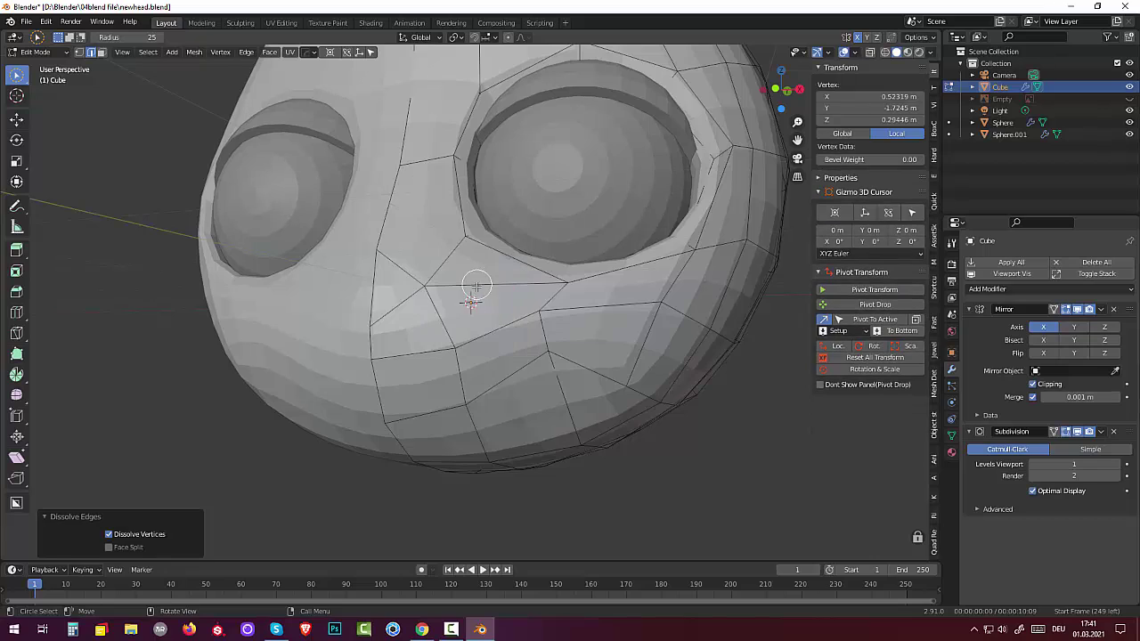
pyautogui.moveTo(542, 319)
pyautogui.mouseDown(button='middle')
pyautogui.moveTo(604, 336)
pyautogui.moveTo(561, 342)
pyautogui.mouseUp(button='middle')
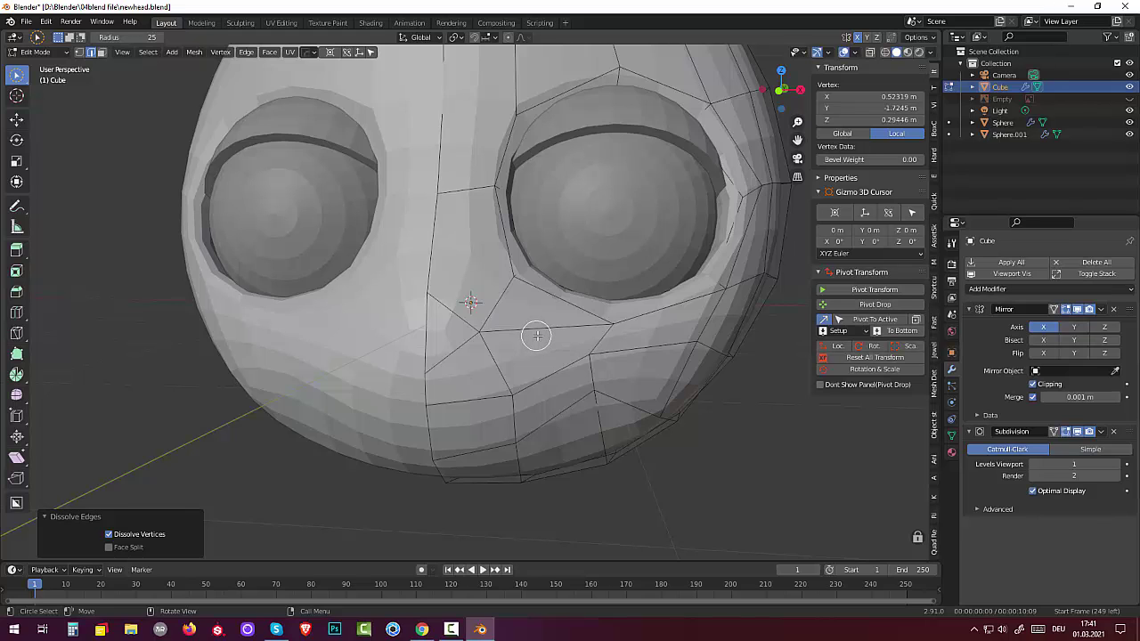
# Step: Subdivide the lower-cheek edge beside the mouth to add a new vertex
pyautogui.moveTo(540, 335)
pyautogui.mouseDown(button='middle')
pyautogui.moveTo(638, 373)
pyautogui.moveTo(590, 386)
pyautogui.moveTo(565, 371)
pyautogui.moveTo(558, 332)
pyautogui.moveTo(581, 331)
pyautogui.moveTo(575, 338)
pyautogui.mouseUp(button='middle')
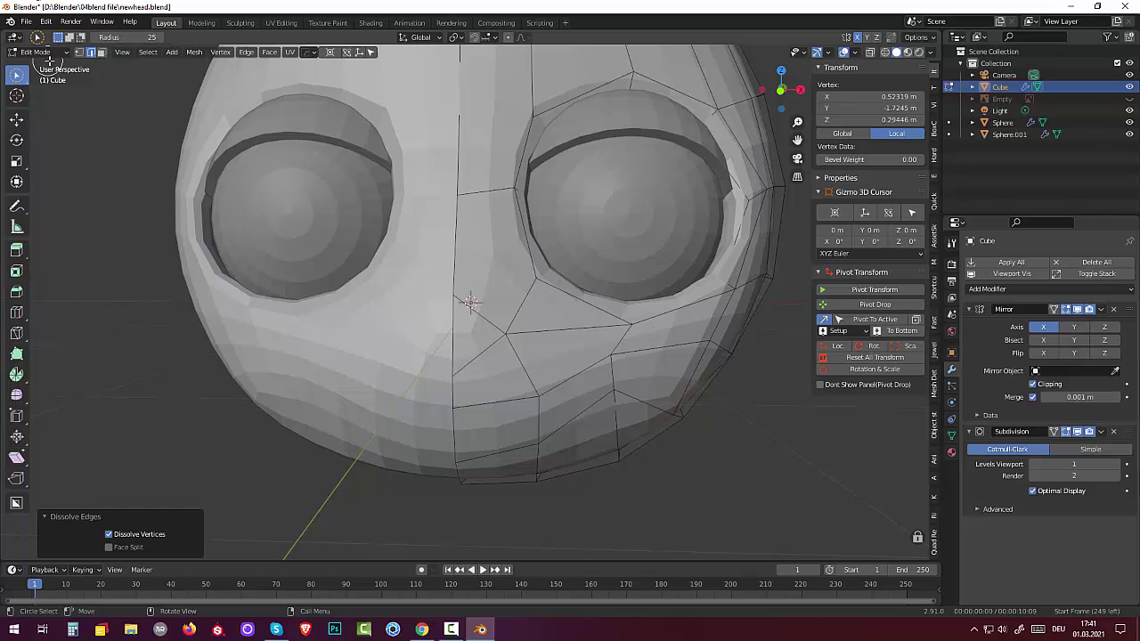
pyautogui.click(80, 54)
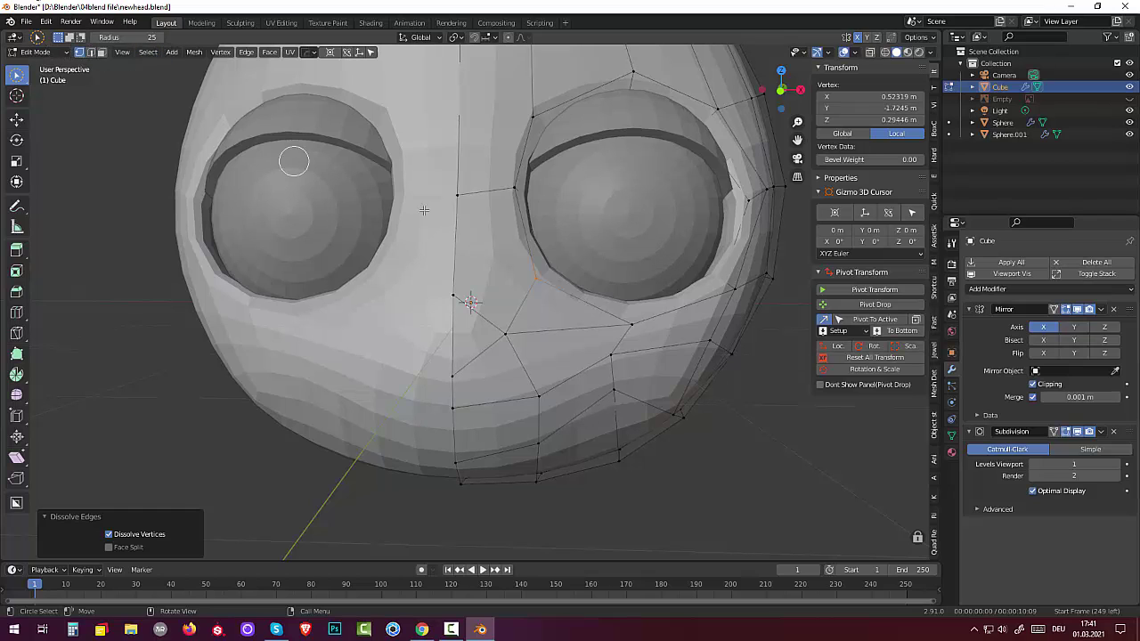
pyautogui.moveTo(643, 326); pyautogui.dragTo(636, 328)
pyautogui.rightClick(636, 327)
pyautogui.rightClick(636, 326)
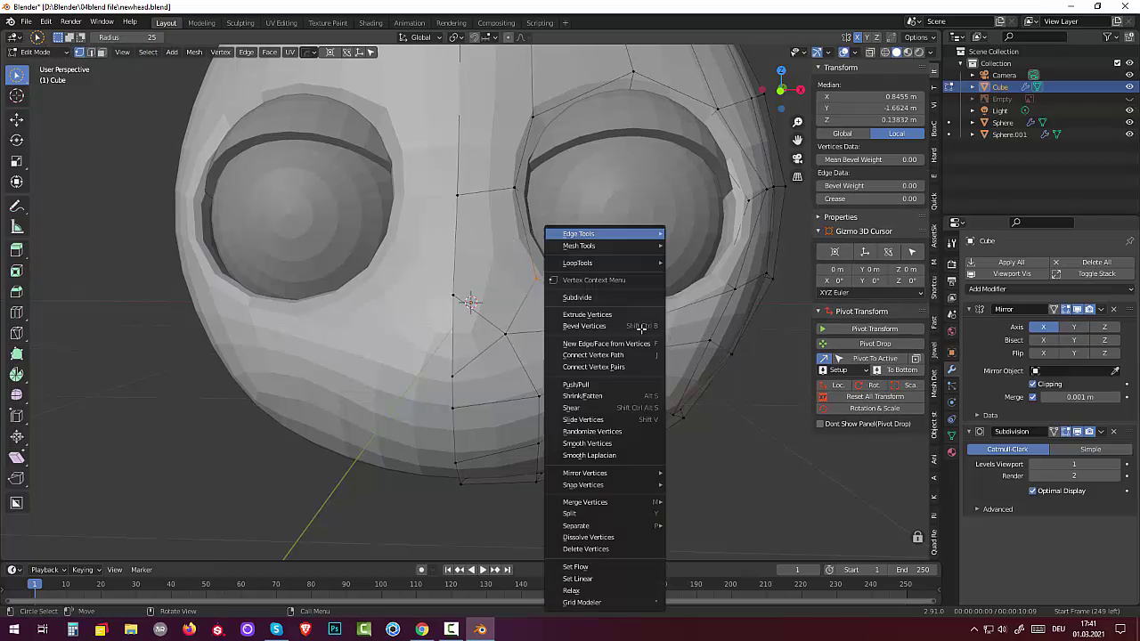
pyautogui.click(595, 299)
pyautogui.click(582, 319)
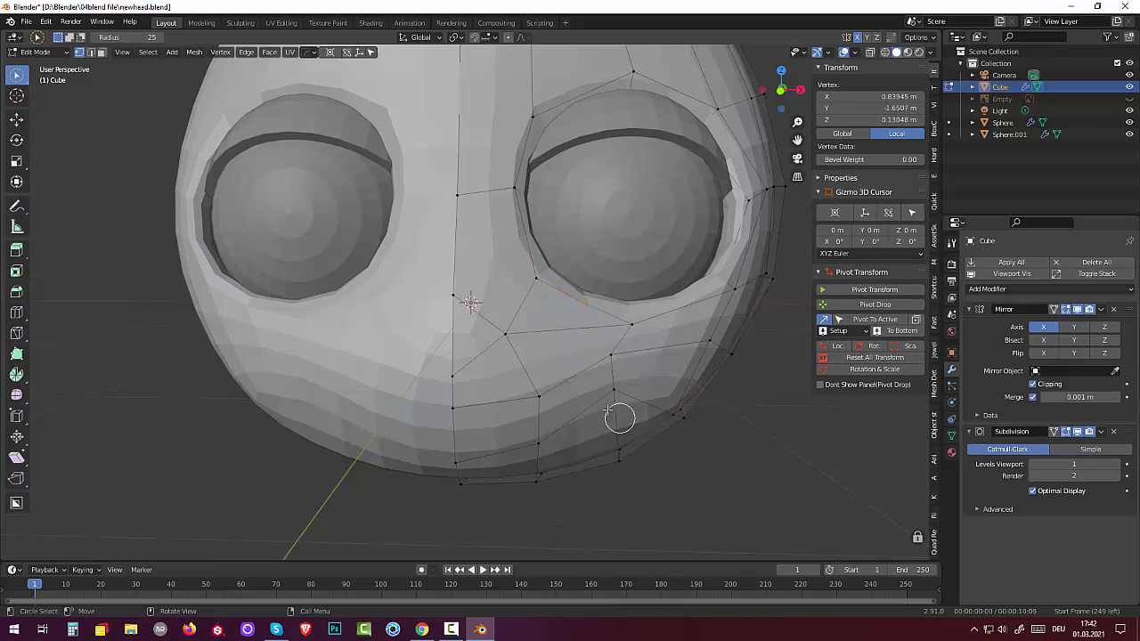
# Step: Knife-cut a new edge from the new cheek vertex down to a lower vertex
pyautogui.press('k')
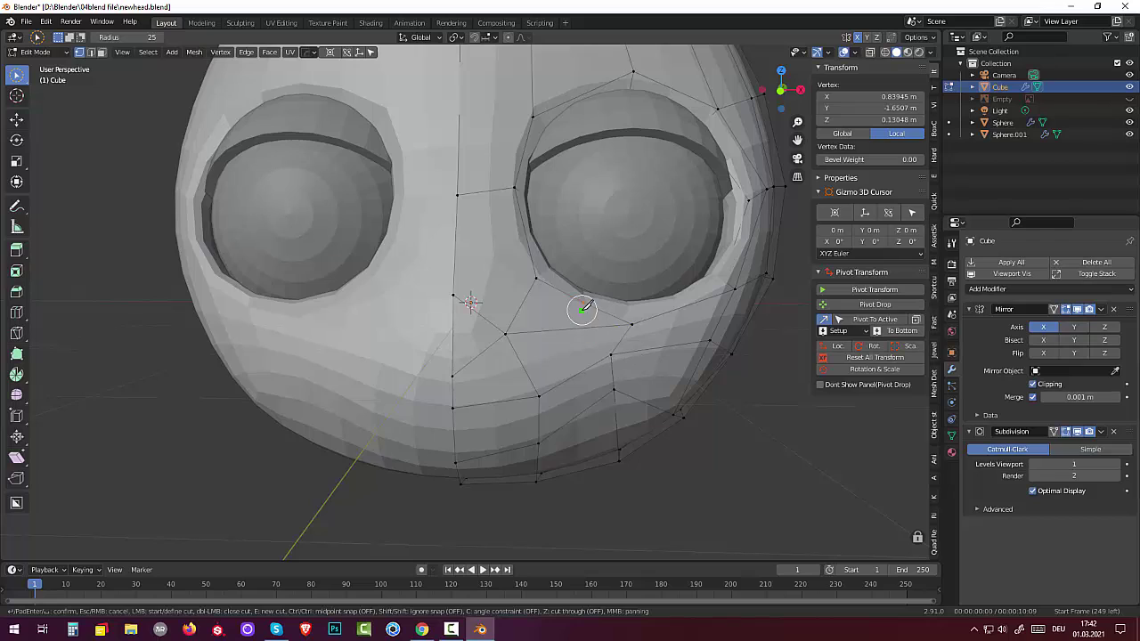
pyautogui.click(583, 302)
pyautogui.click(542, 395)
pyautogui.press('Return')
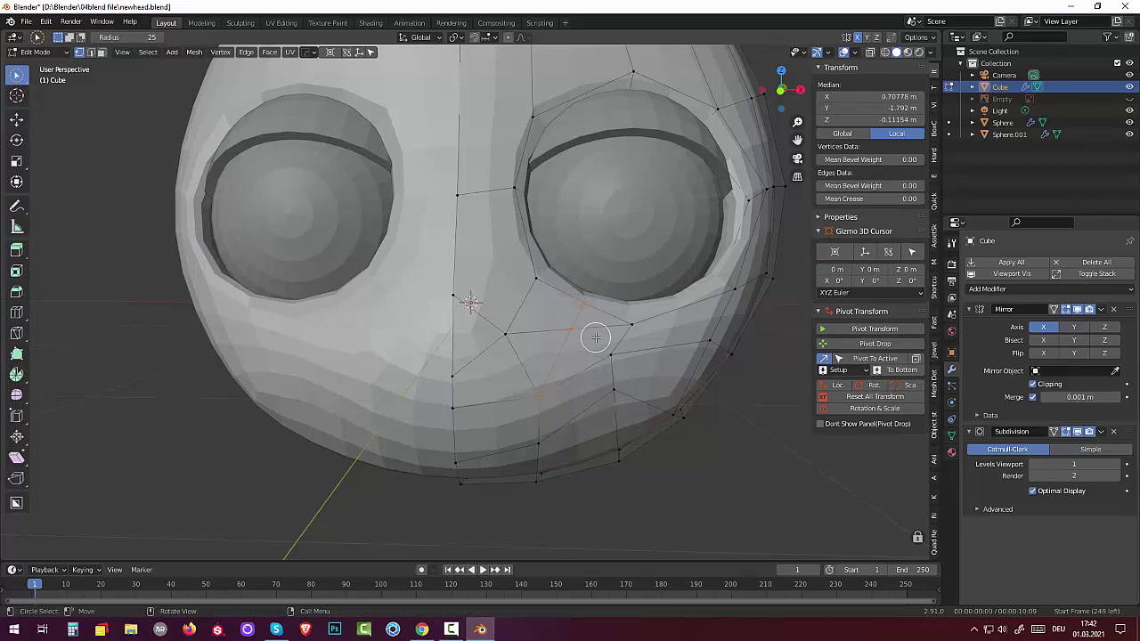
pyautogui.press('c')
pyautogui.press('Escape')
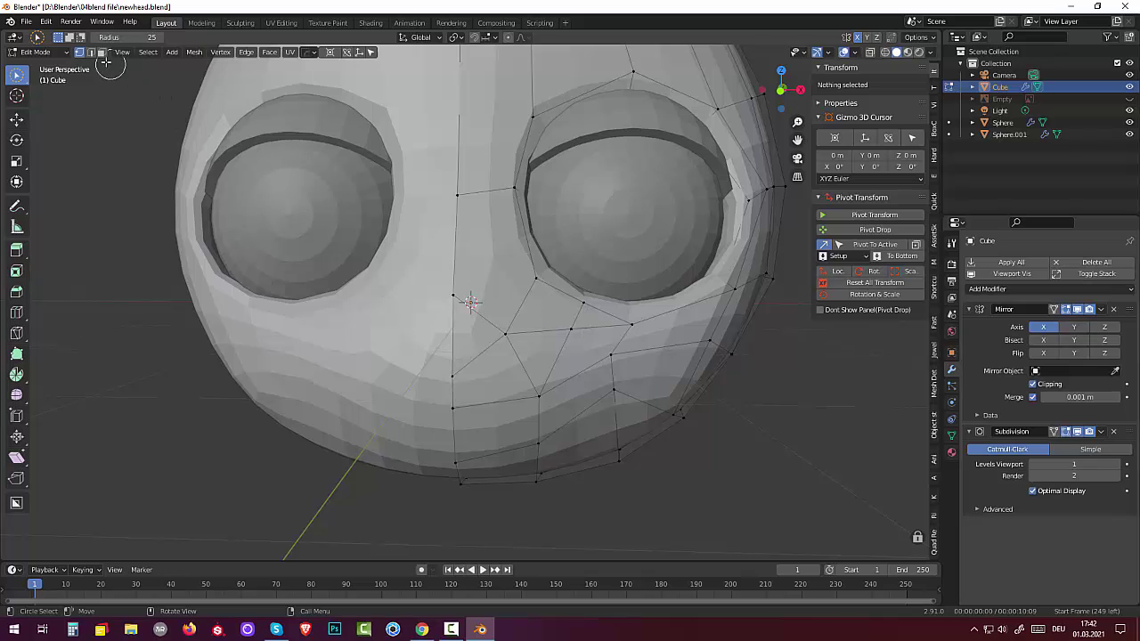
# Step: Dissolve the lower-cheek edge beside the mouth, then deselect everything
pyautogui.click(91, 53)
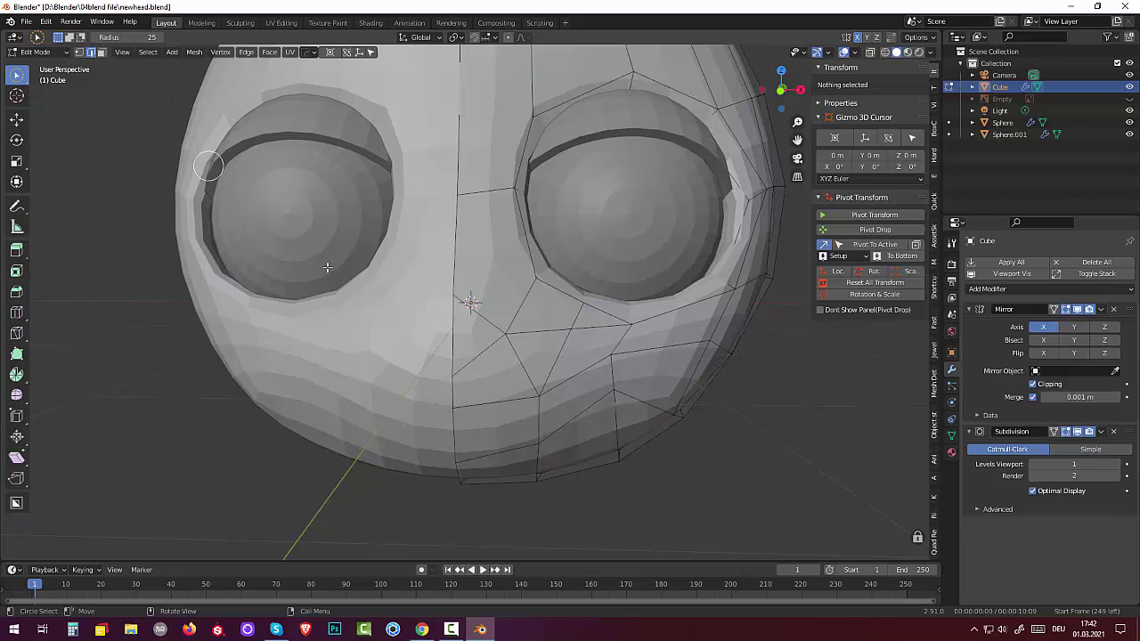
pyautogui.click(595, 334)
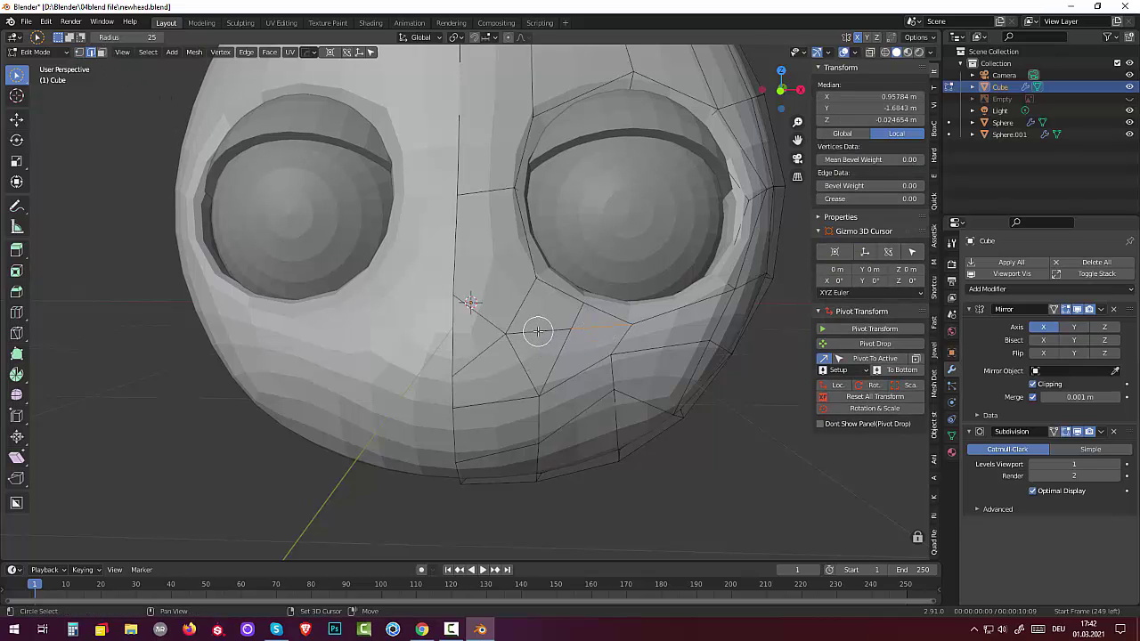
pyautogui.click(538, 330)
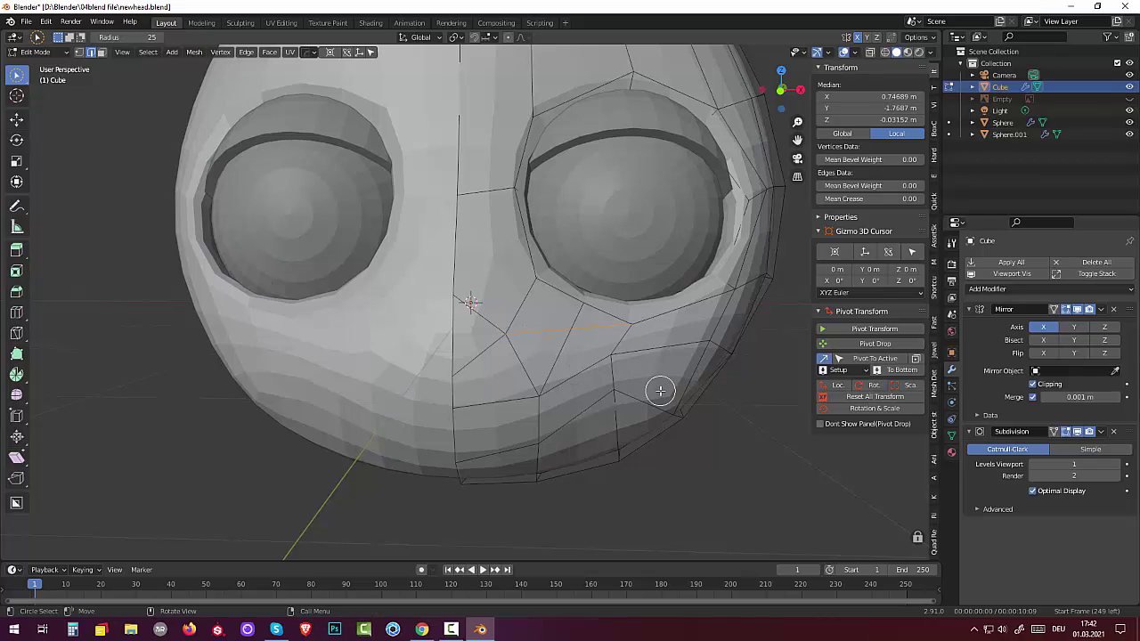
pyautogui.press('x')
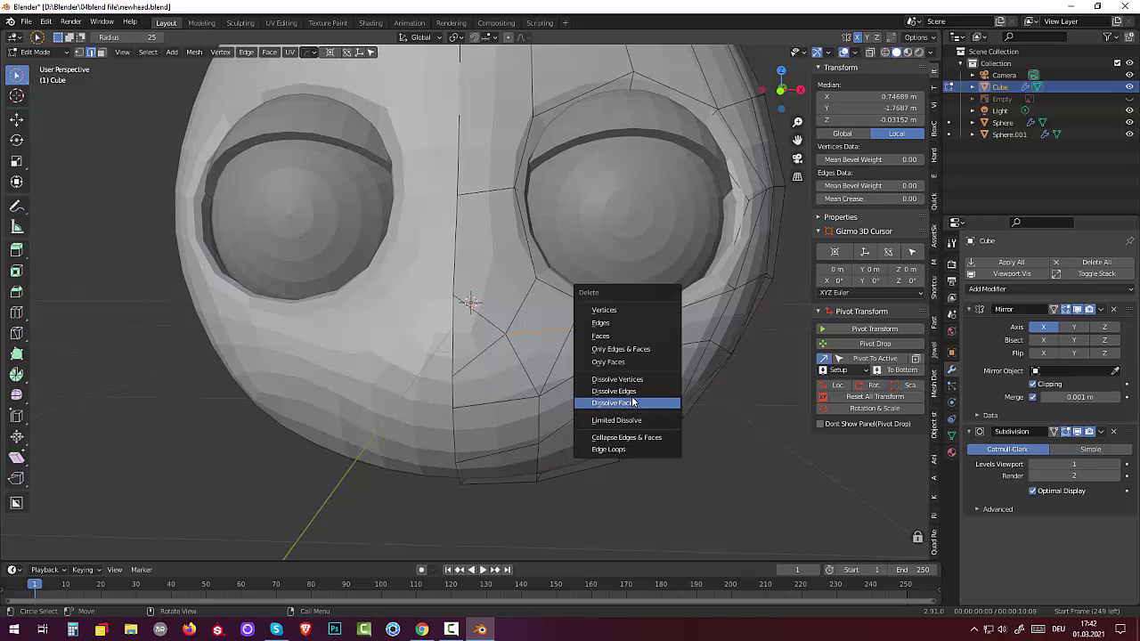
pyautogui.click(631, 391)
pyautogui.click(633, 439)
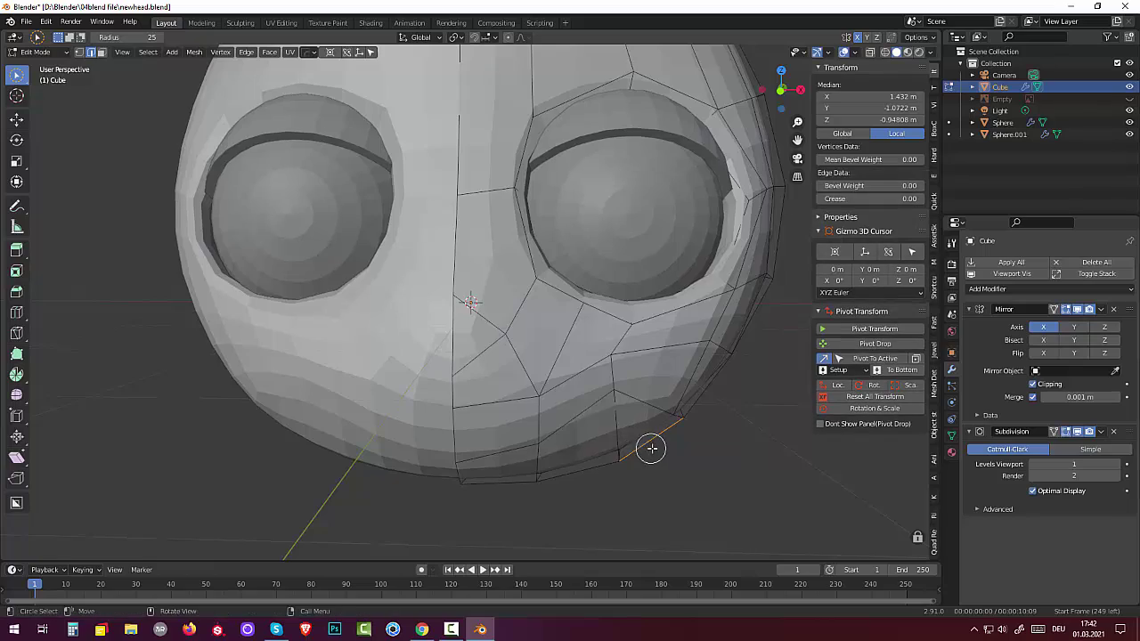
pyautogui.moveTo(651, 448)
pyautogui.mouseDown(button='middle')
pyautogui.moveTo(544, 471)
pyautogui.moveTo(562, 437)
pyautogui.moveTo(633, 424)
pyautogui.moveTo(663, 448)
pyautogui.moveTo(652, 445)
pyautogui.mouseUp(button='middle')
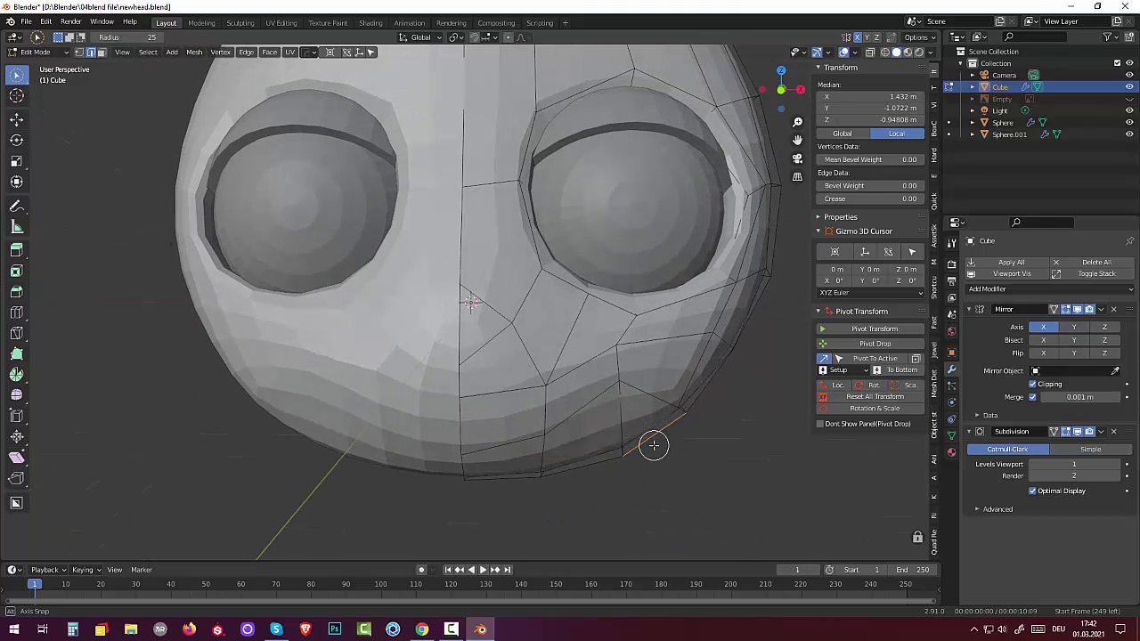
pyautogui.click(491, 417)
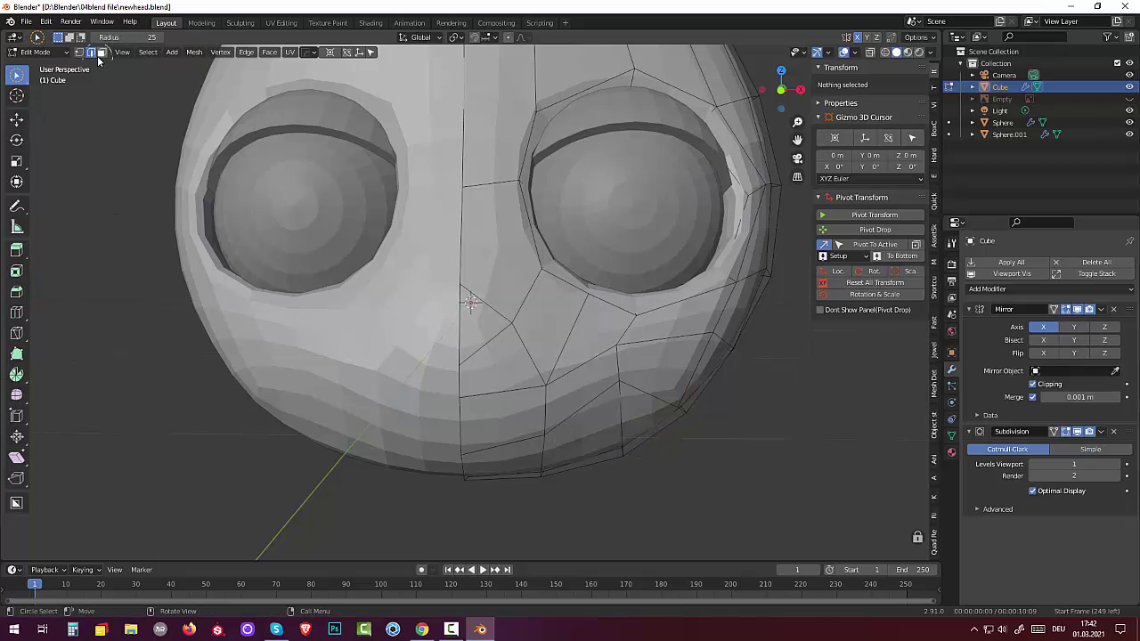
# Step: Select a face below the mouth, then clear the selection around the mouth
pyautogui.click(102, 53)
pyautogui.click(498, 418)
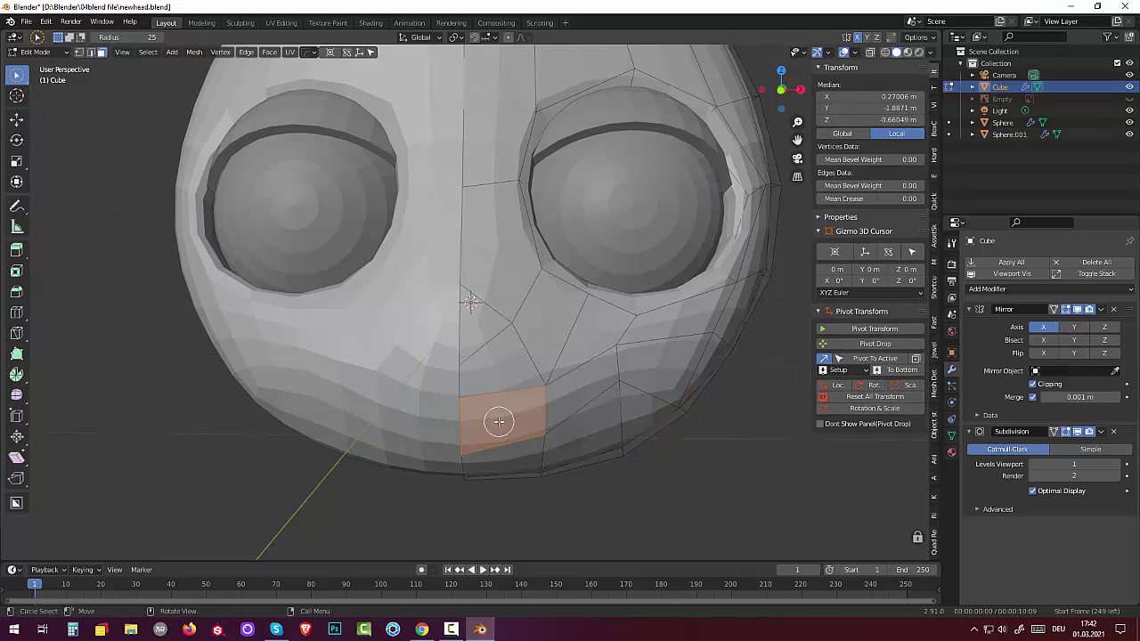
pyautogui.moveTo(574, 394); pyautogui.dragTo(699, 492)
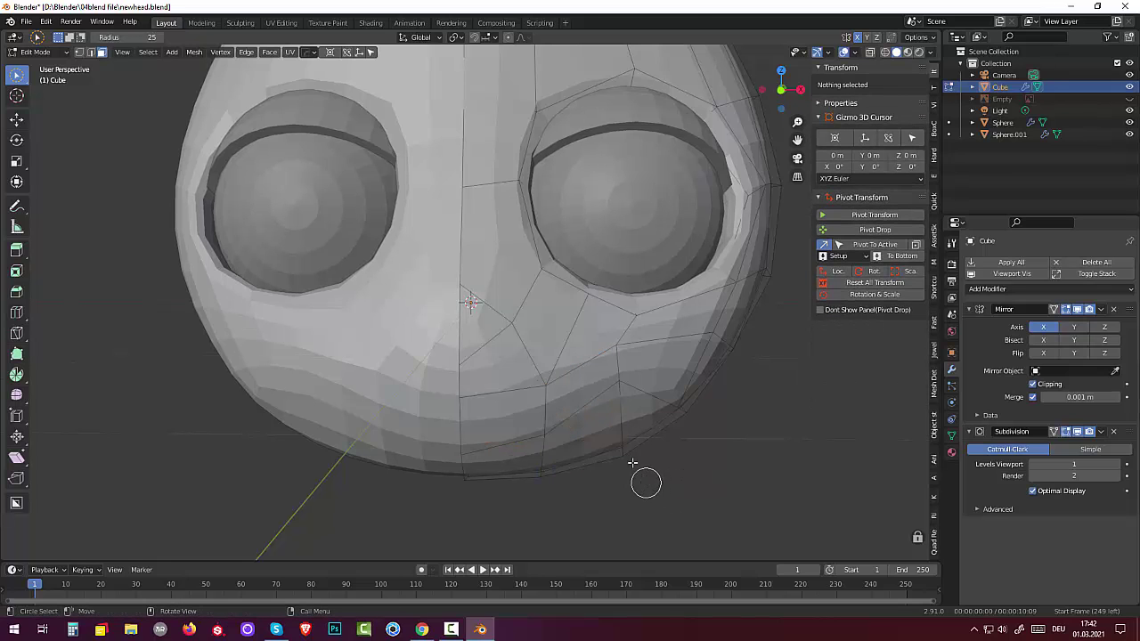
pyautogui.scroll(3, 619, 438)
pyautogui.scroll(-2, 621, 433)
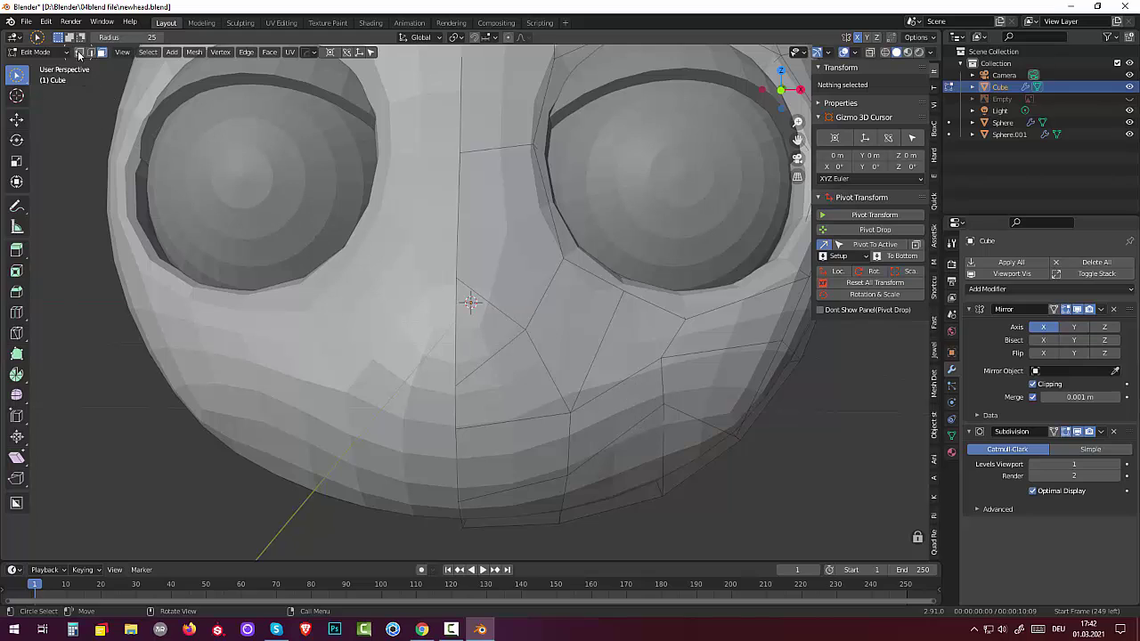
# Step: Circle-select the two lower-cheek vertices and merge them At Center
pyautogui.press('c')
pyautogui.click(662, 409)
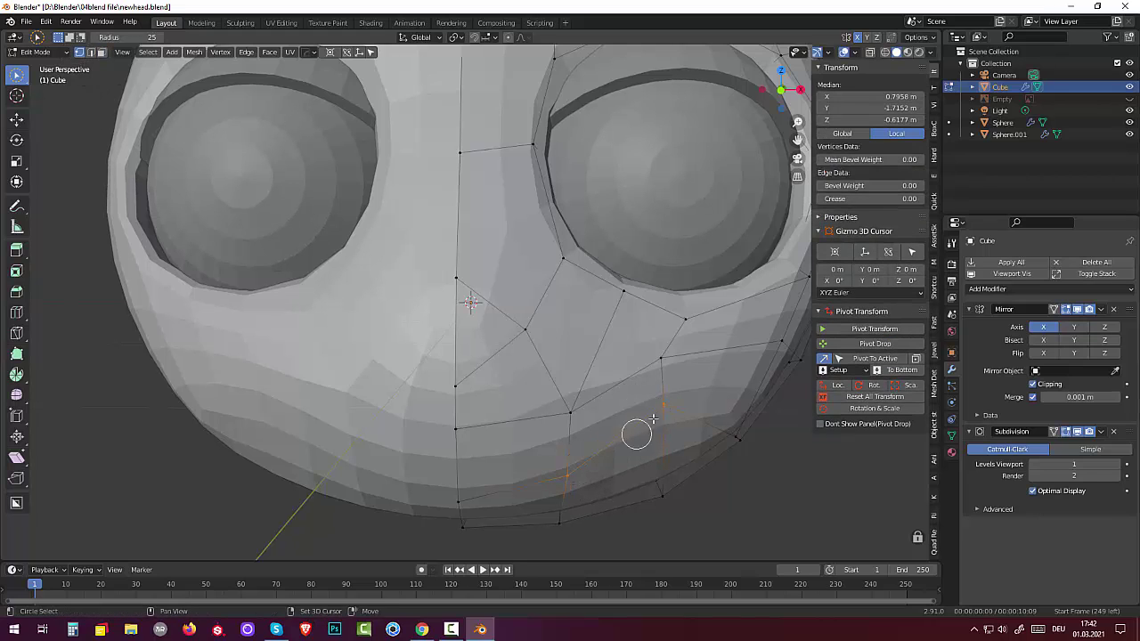
pyautogui.rightClick(667, 407)
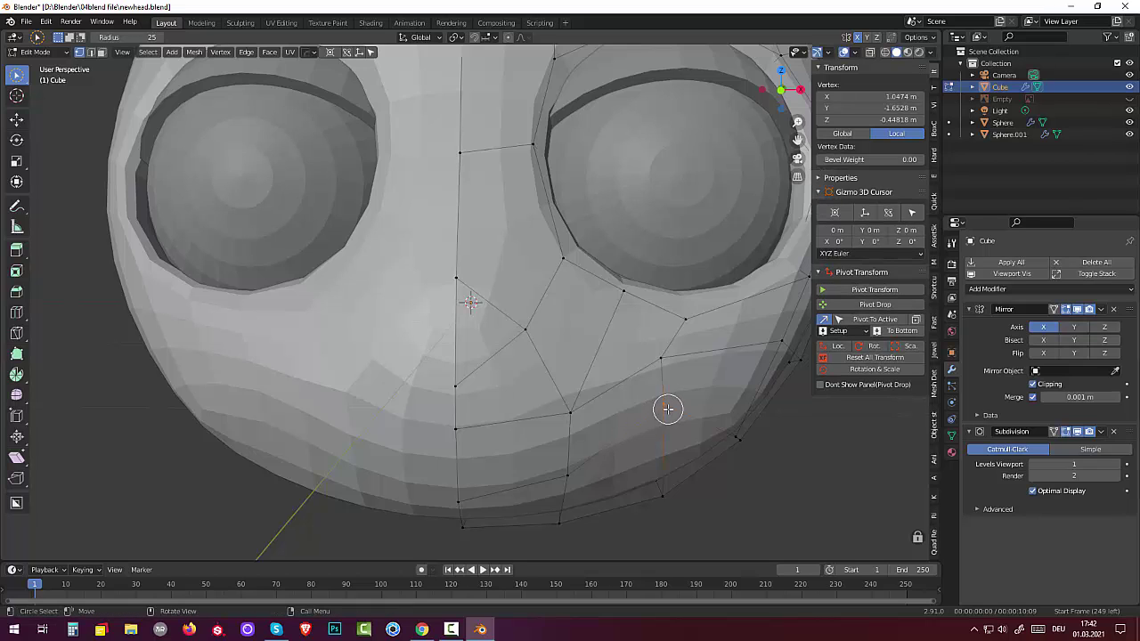
pyautogui.press('m')
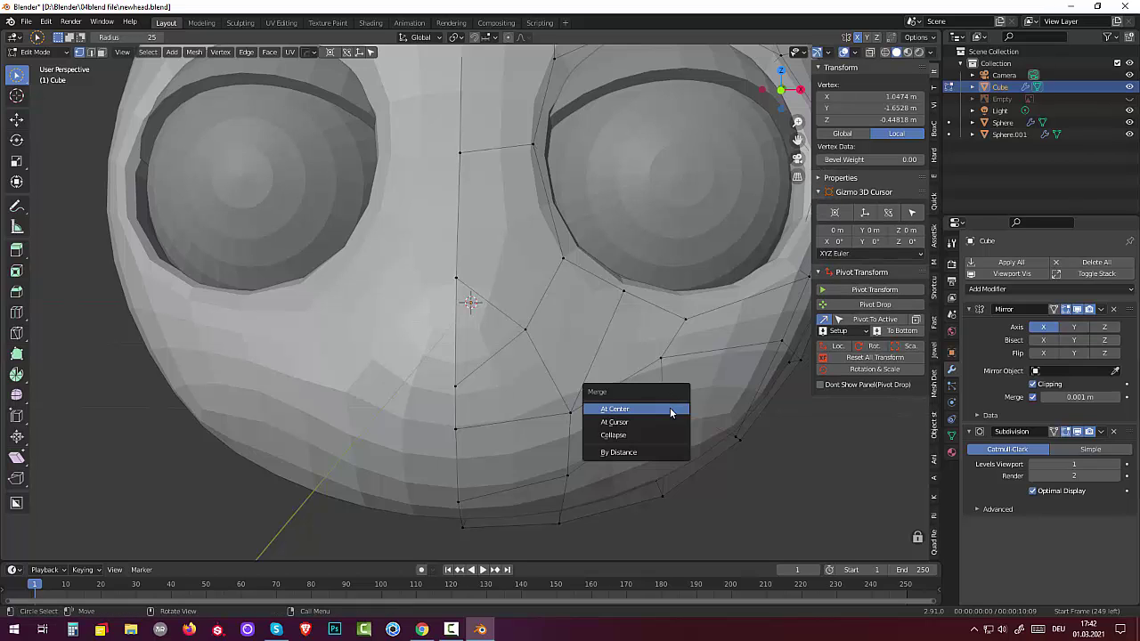
pyautogui.click(668, 407)
pyautogui.scroll(-4, 751, 465)
pyautogui.scroll(-2, 748, 467)
pyautogui.scroll(2, 749, 467)
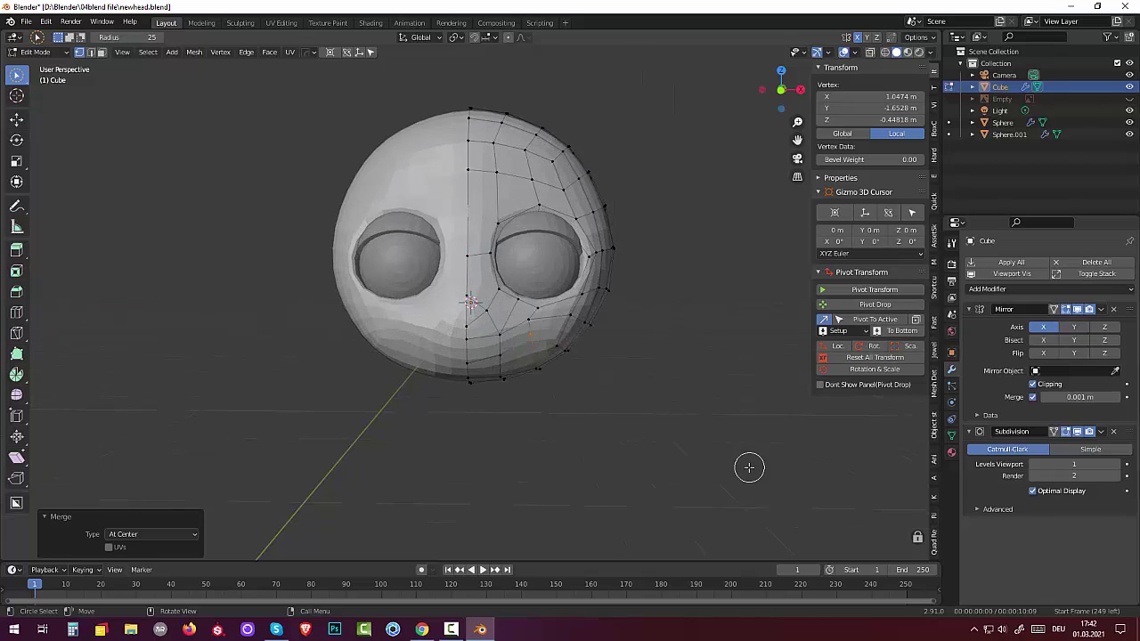
pyautogui.rightClick(609, 444)
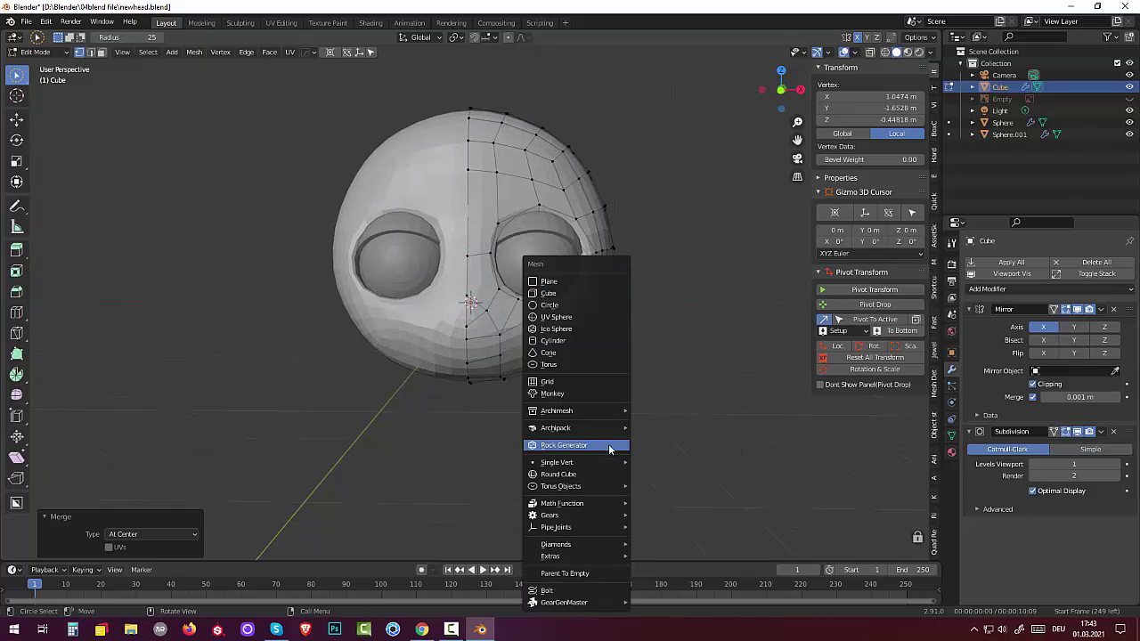
pyautogui.press('c')
pyautogui.rightClick(734, 303)
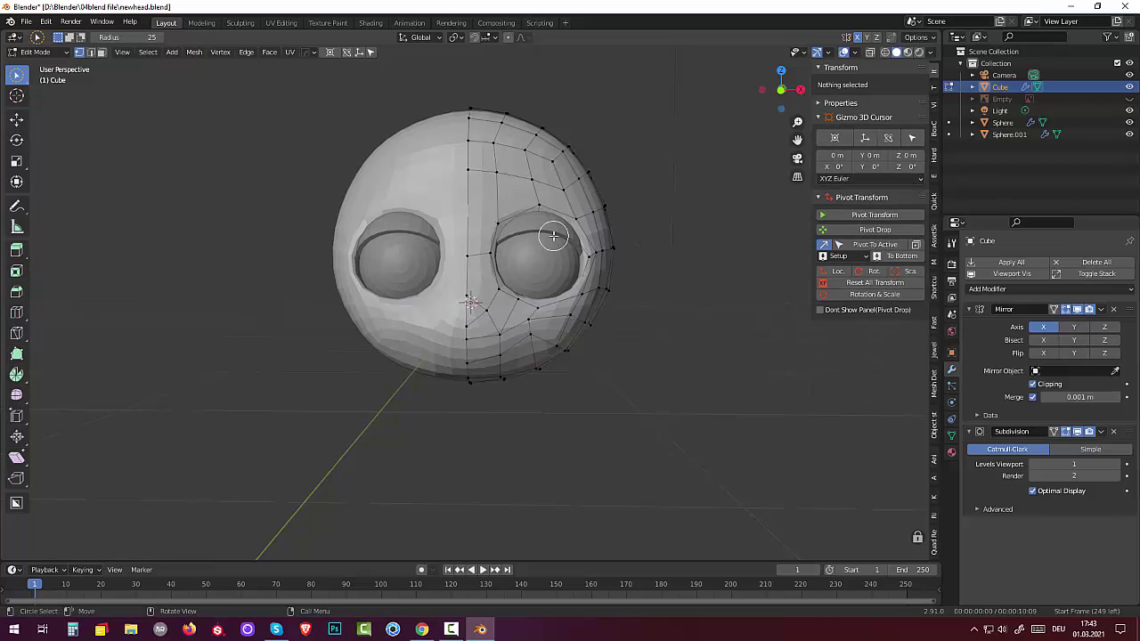
pyautogui.press('a')
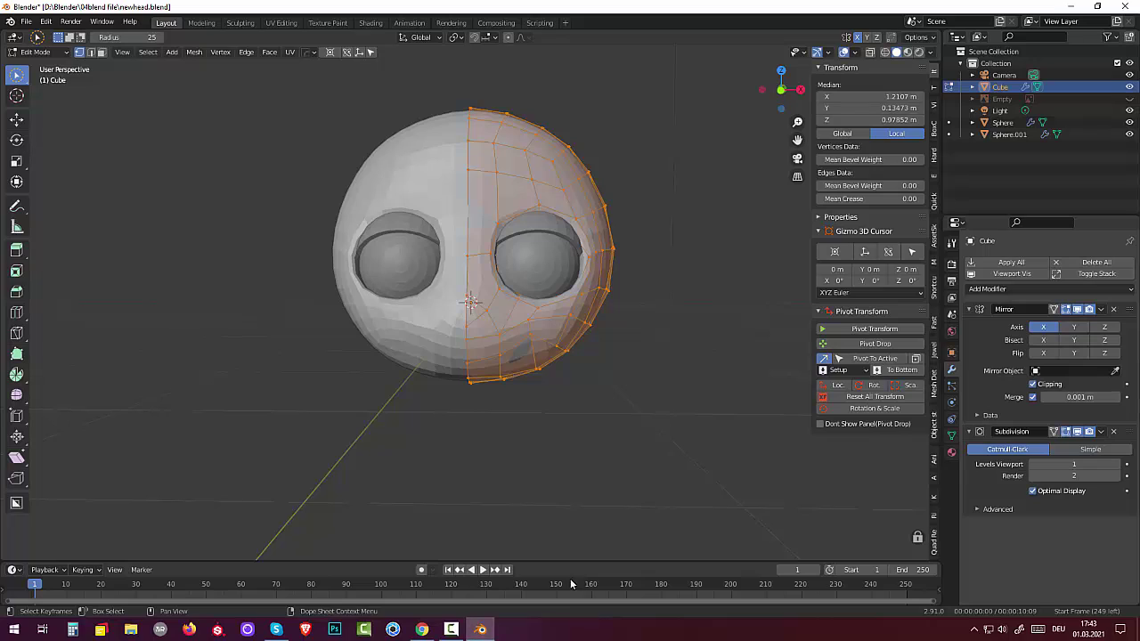
pyautogui.press('m')
pyautogui.click(540, 596)
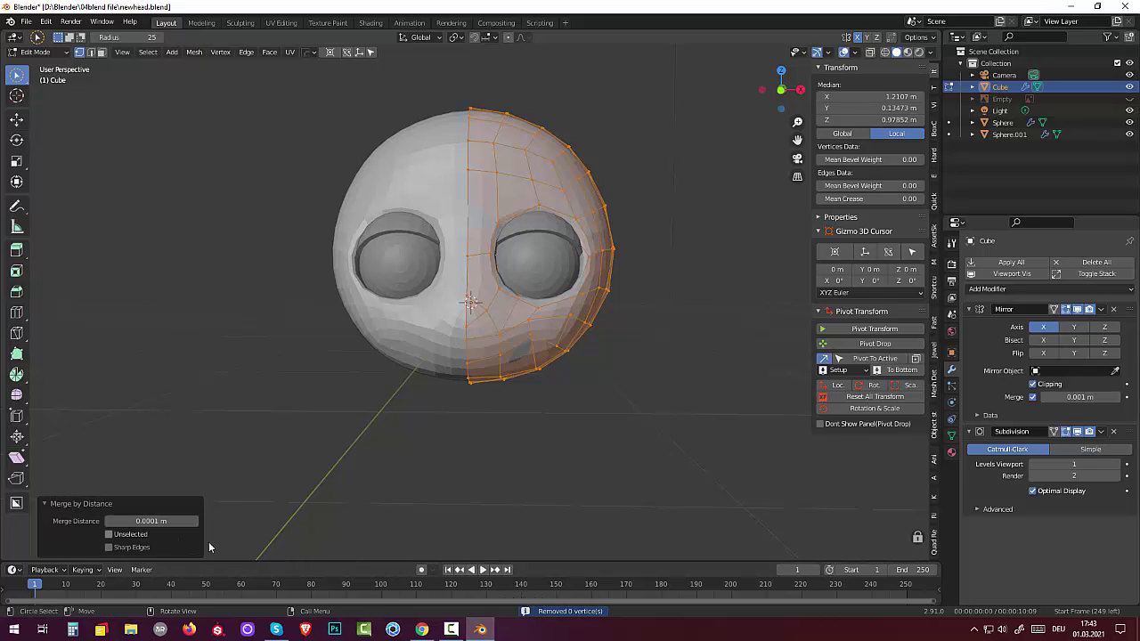
pyautogui.hotkey('alt', 'a')
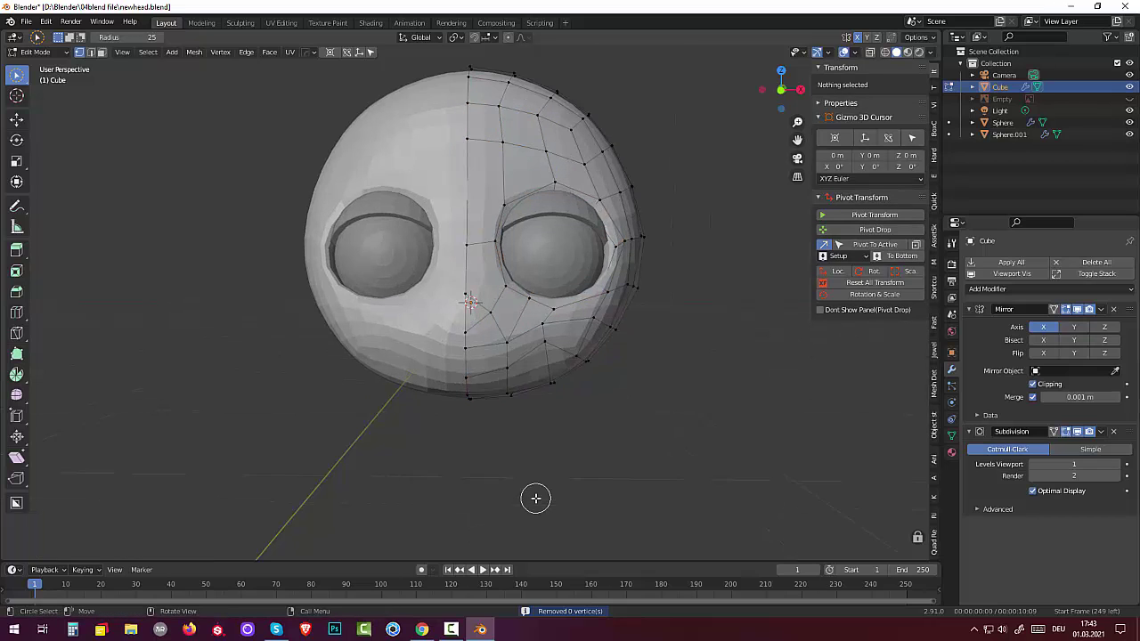
pyautogui.scroll(5, 535, 499)
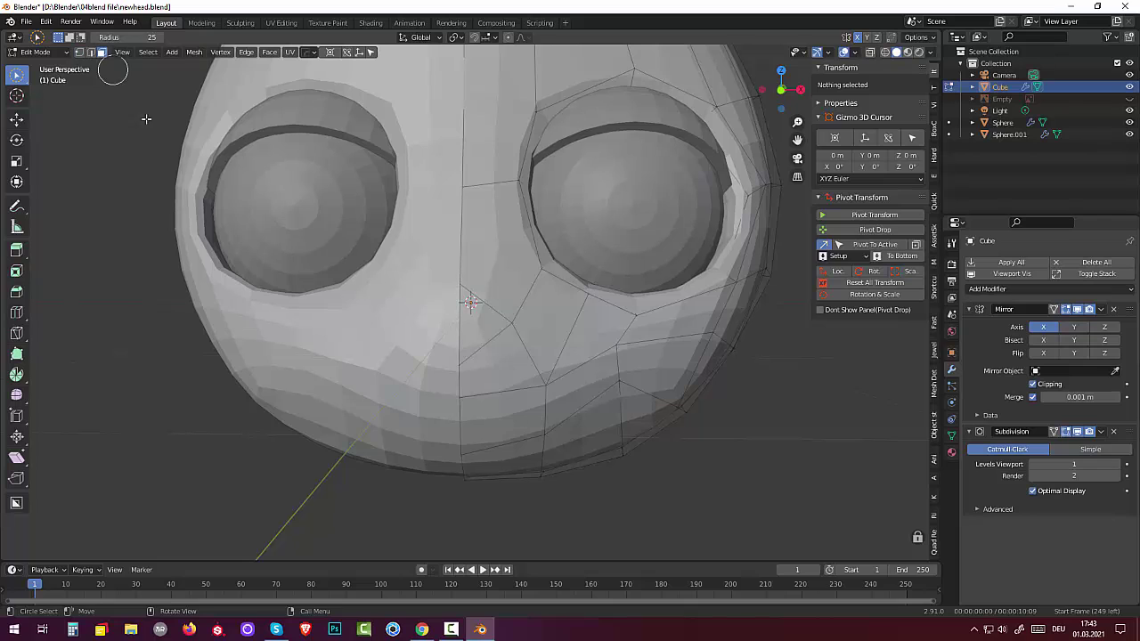
# Step: Select the strip of faces along the mouth line
pyautogui.click(501, 412)
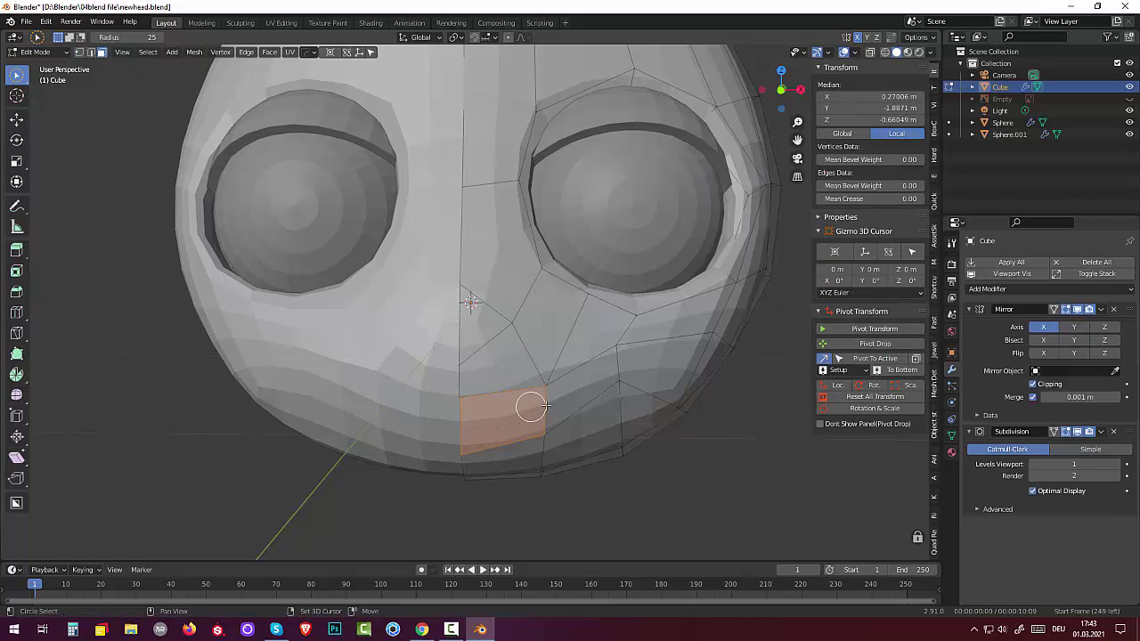
pyautogui.moveTo(531, 407); pyautogui.dragTo(570, 388)
pyautogui.scroll(-1, 626, 488)
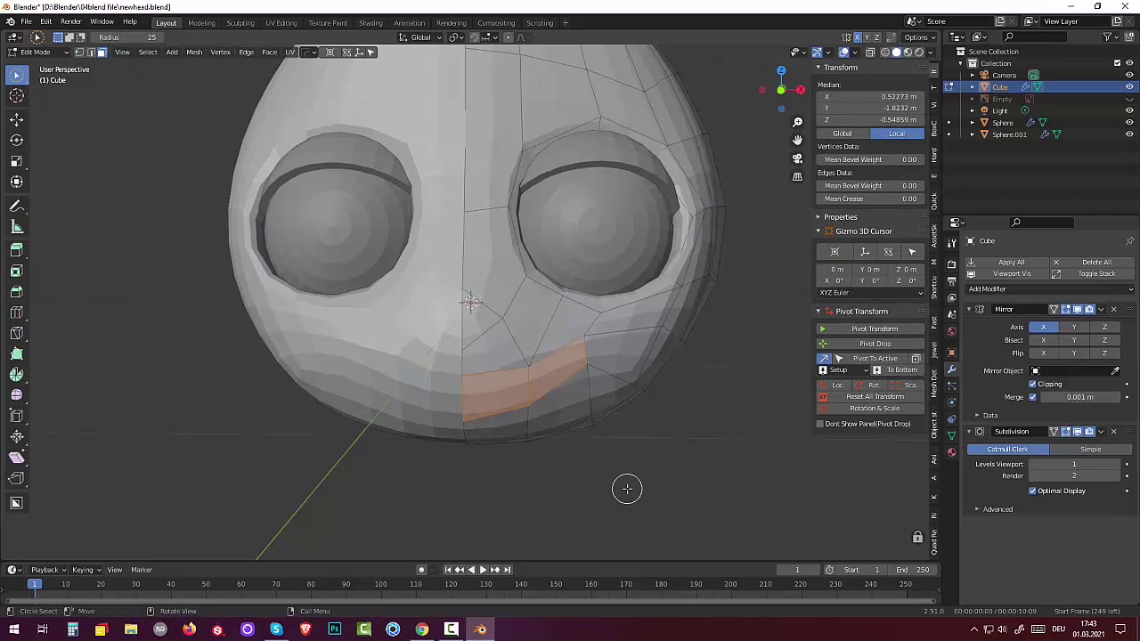
pyautogui.moveTo(623, 478); pyautogui.dragTo(621, 475, button='middle')
# Step: Inset the mouth faces at 0.1268 m thickness, redoing the first attempt
pyautogui.press('i')
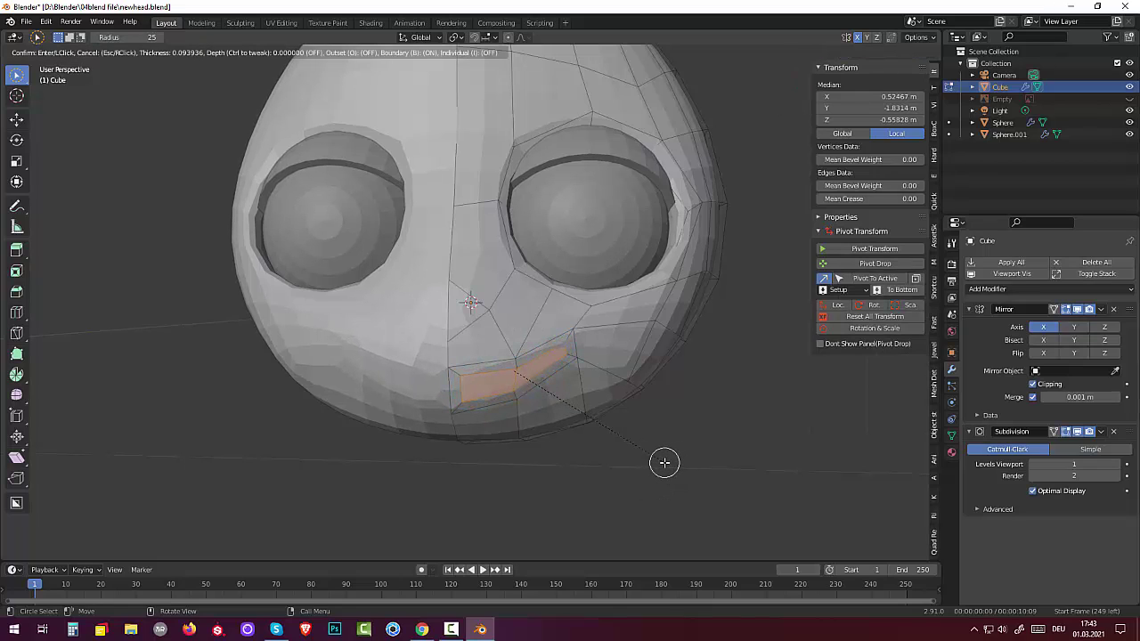
pyautogui.press('b')
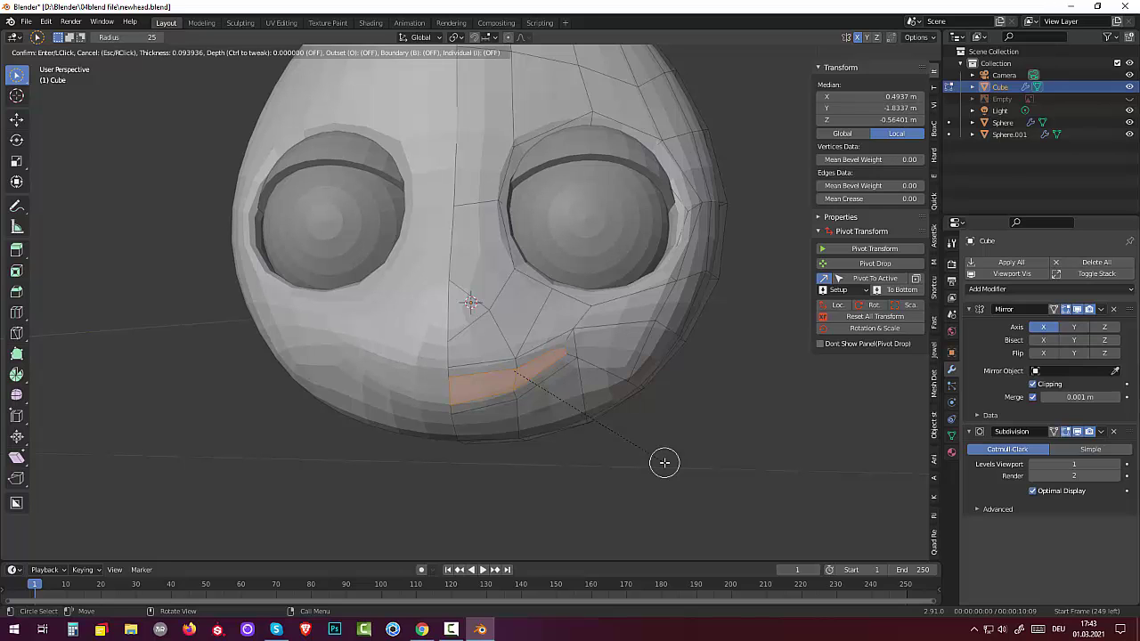
pyautogui.click(664, 462)
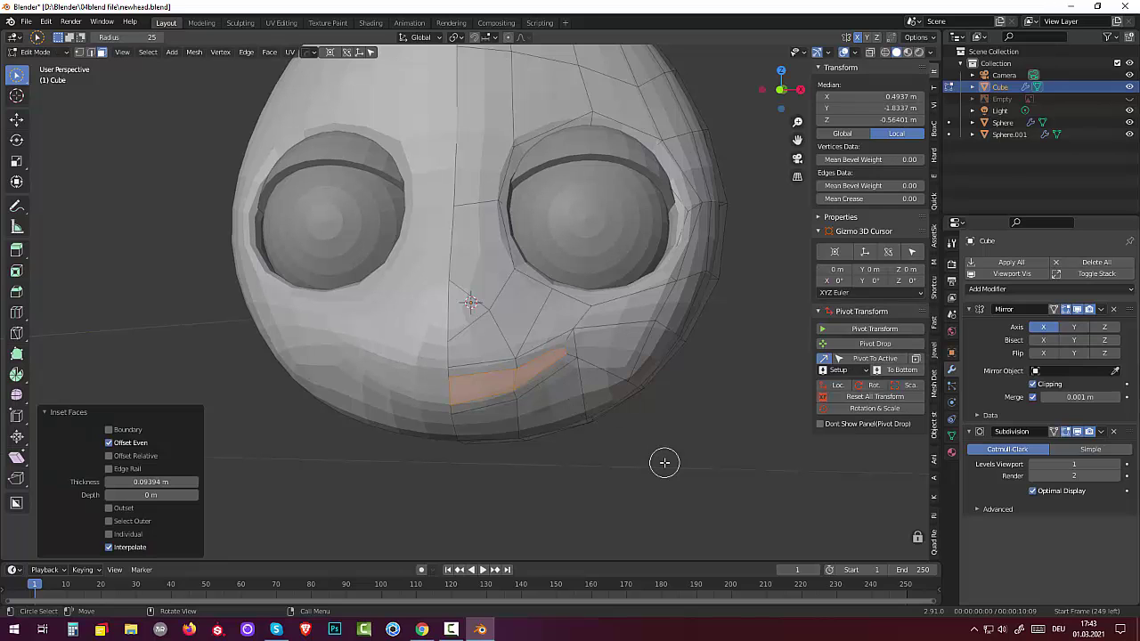
pyautogui.moveTo(659, 460)
pyautogui.mouseDown(button='middle')
pyautogui.moveTo(615, 454)
pyautogui.moveTo(693, 471)
pyautogui.mouseUp(button='middle')
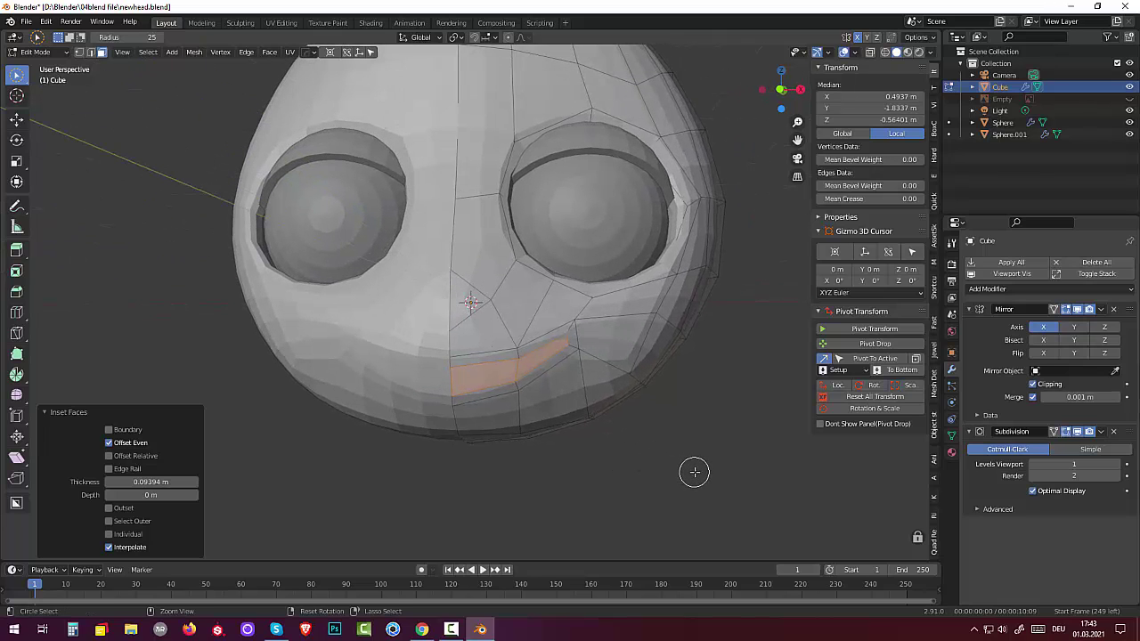
pyautogui.hotkey('ctrl', 'z')
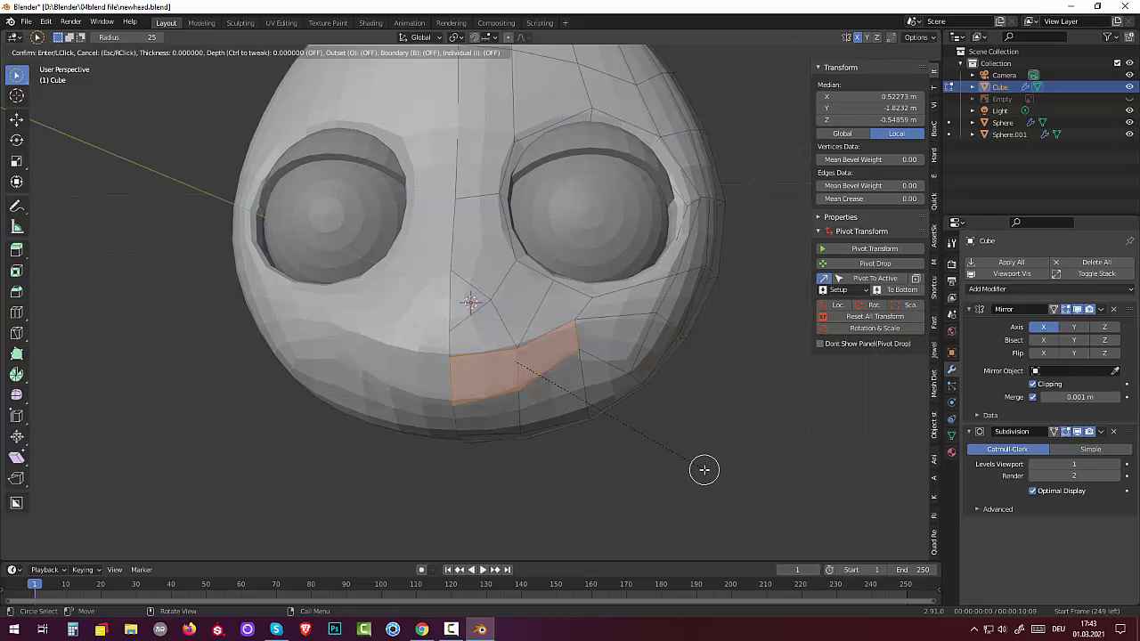
pyautogui.press('i')
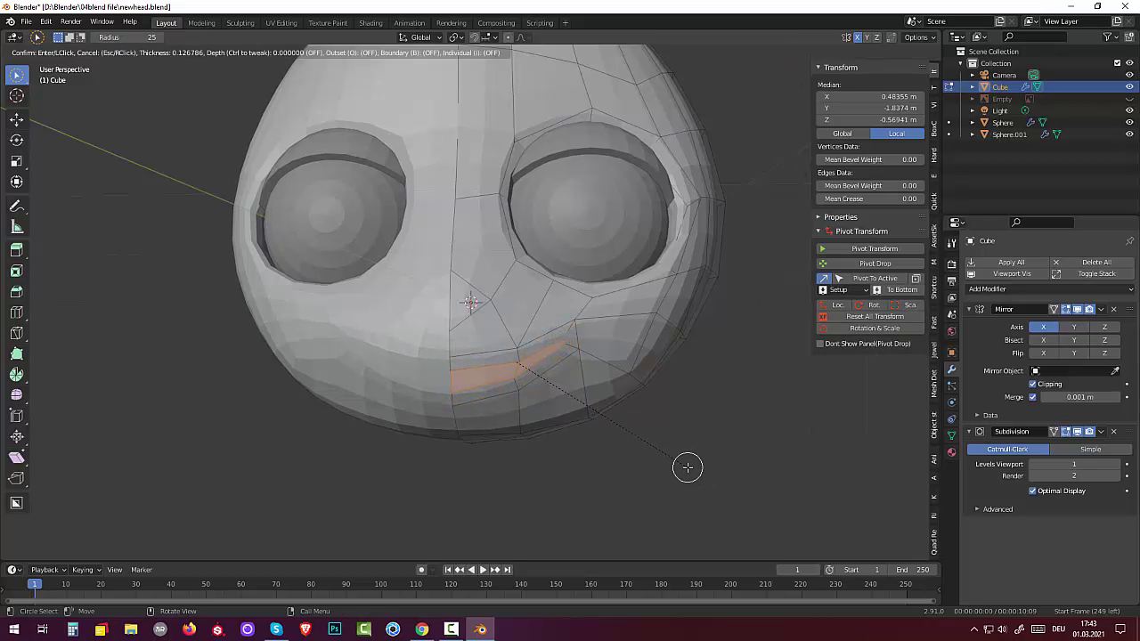
pyautogui.click(688, 466)
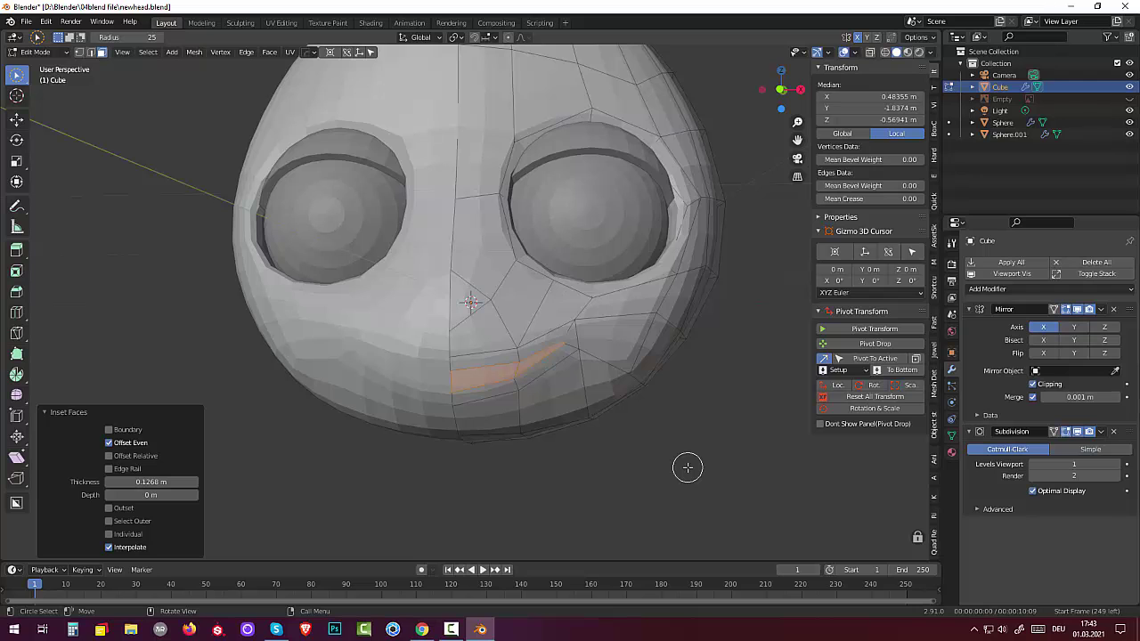
pyautogui.moveTo(687, 466)
pyautogui.mouseDown(button='middle')
pyautogui.moveTo(628, 483)
pyautogui.moveTo(579, 476)
pyautogui.moveTo(664, 455)
pyautogui.moveTo(720, 466)
pyautogui.moveTo(781, 458)
pyautogui.moveTo(614, 471)
pyautogui.mouseUp(button='middle')
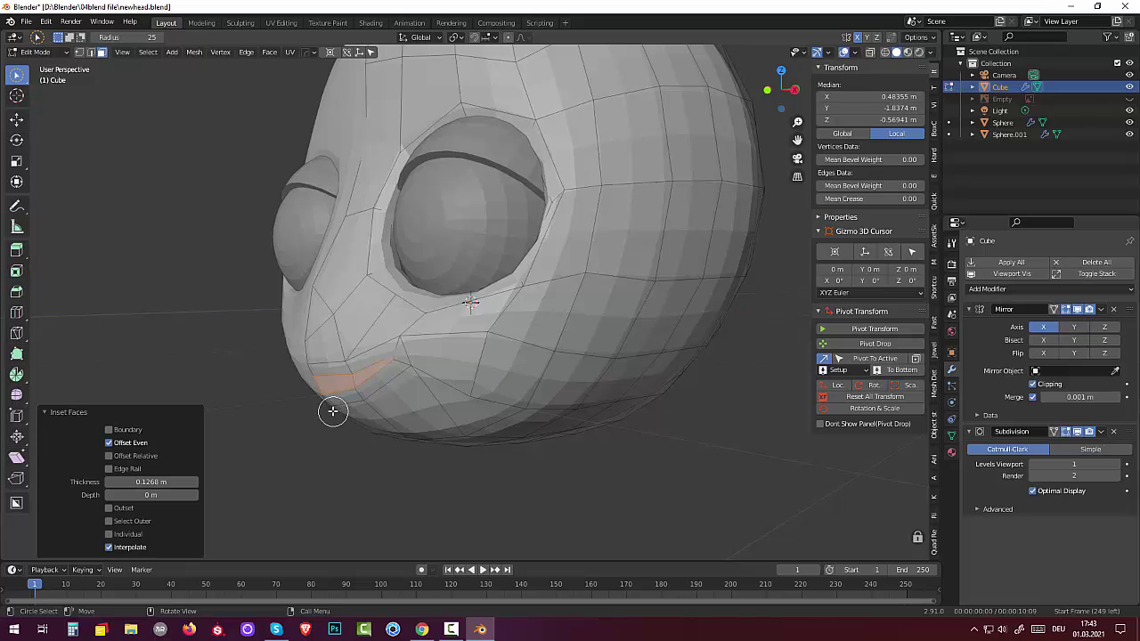
# Step: Inspect the mouth, then undo the inset and the mouth face selections
pyautogui.moveTo(458, 454)
pyautogui.mouseDown(button='middle')
pyautogui.moveTo(603, 419)
pyautogui.moveTo(662, 437)
pyautogui.moveTo(585, 451)
pyautogui.moveTo(433, 427)
pyautogui.moveTo(430, 453)
pyautogui.moveTo(535, 437)
pyautogui.mouseUp(button='middle')
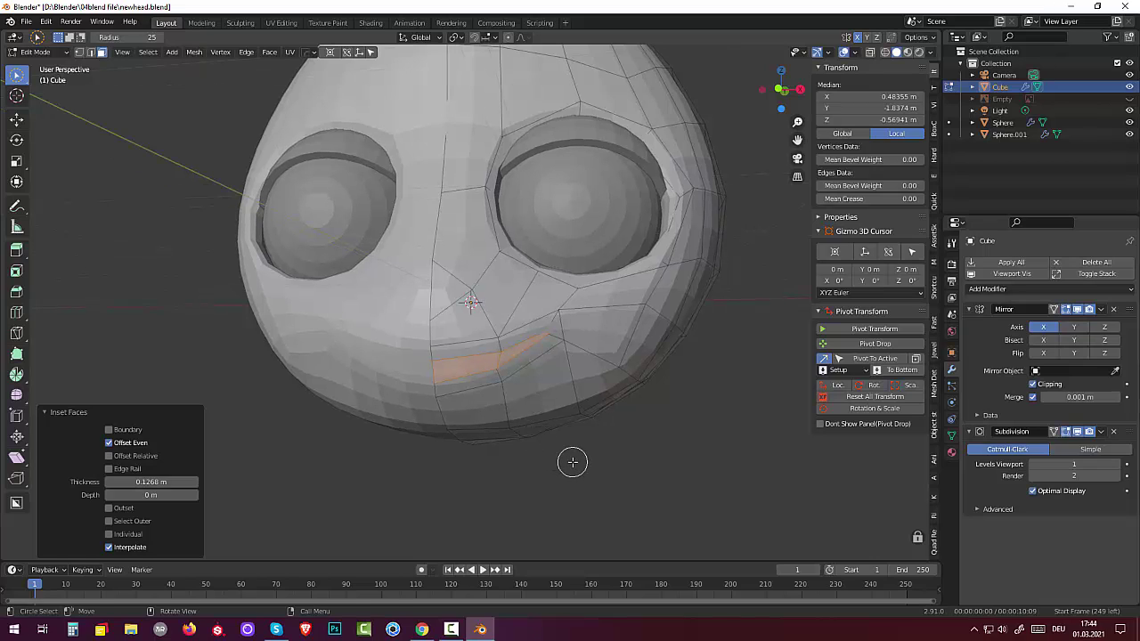
pyautogui.hotkey('ctrl', 'z')
pyautogui.hotkey('ctrl', 'z')
pyautogui.hotkey('ctrl', 'z')
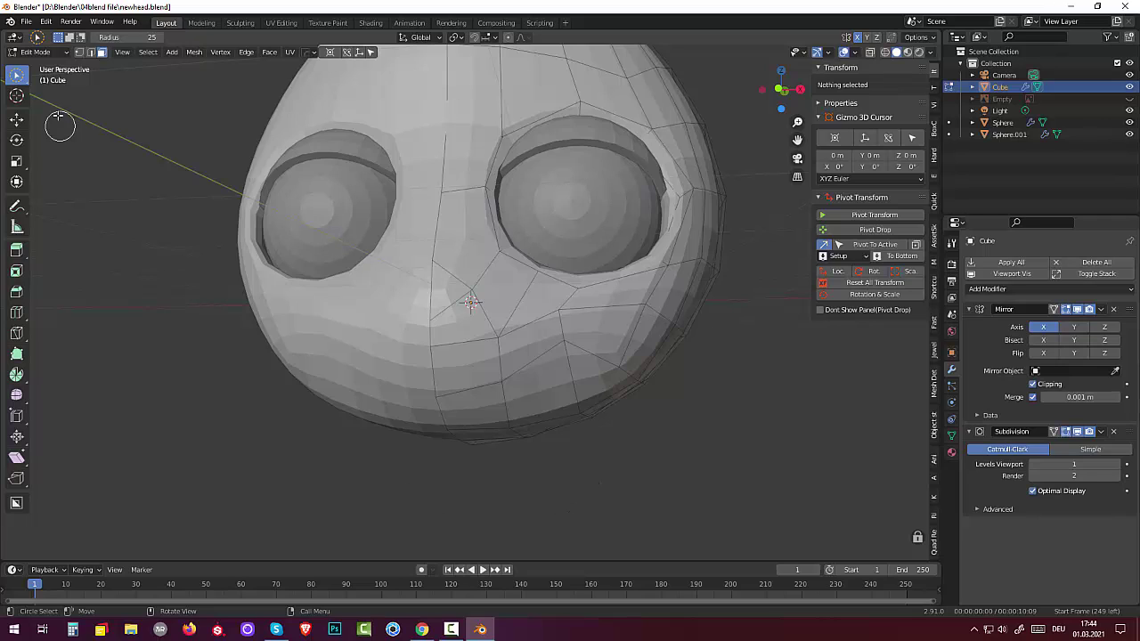
pyautogui.click(36, 51)
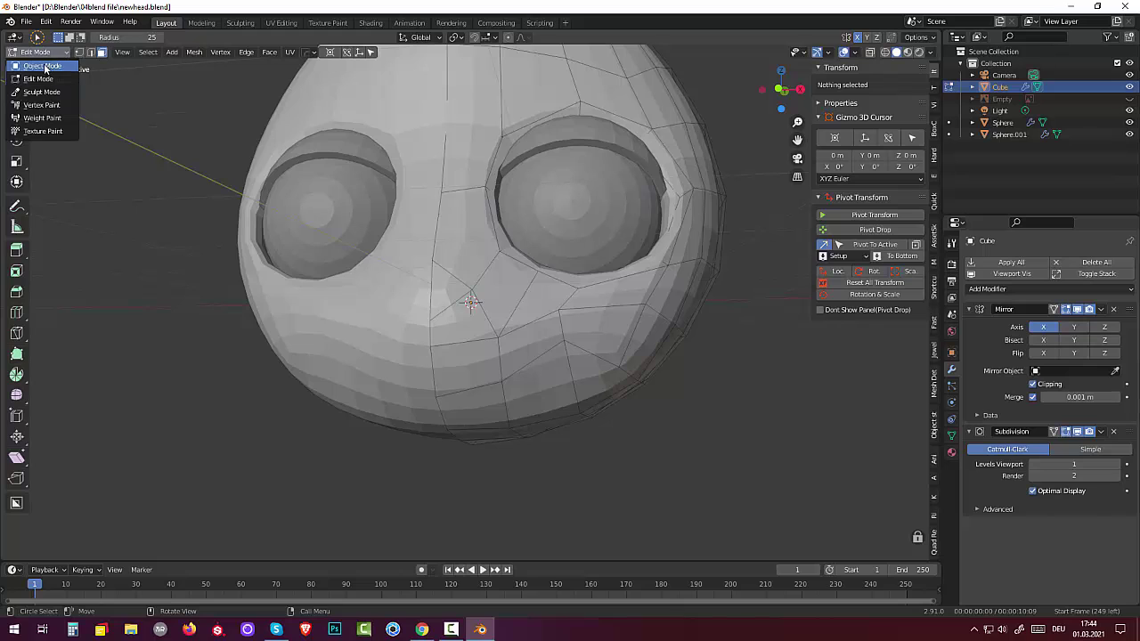
# Step: Put the head in Sculpt Mode and view it from the Right side
pyautogui.click(40, 91)
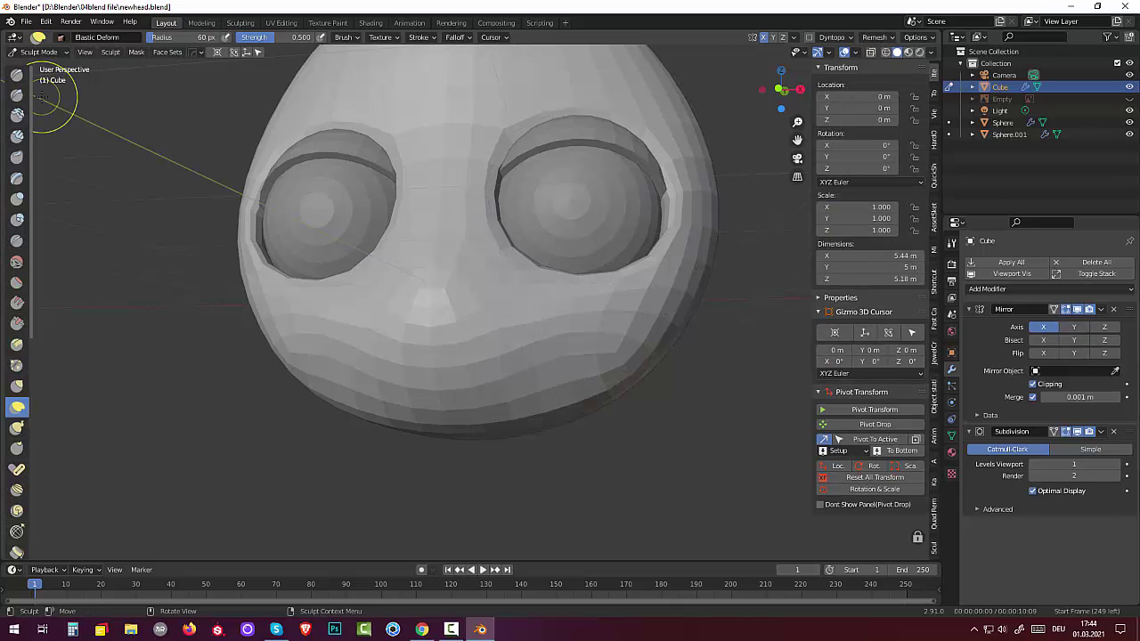
pyautogui.click(40, 52)
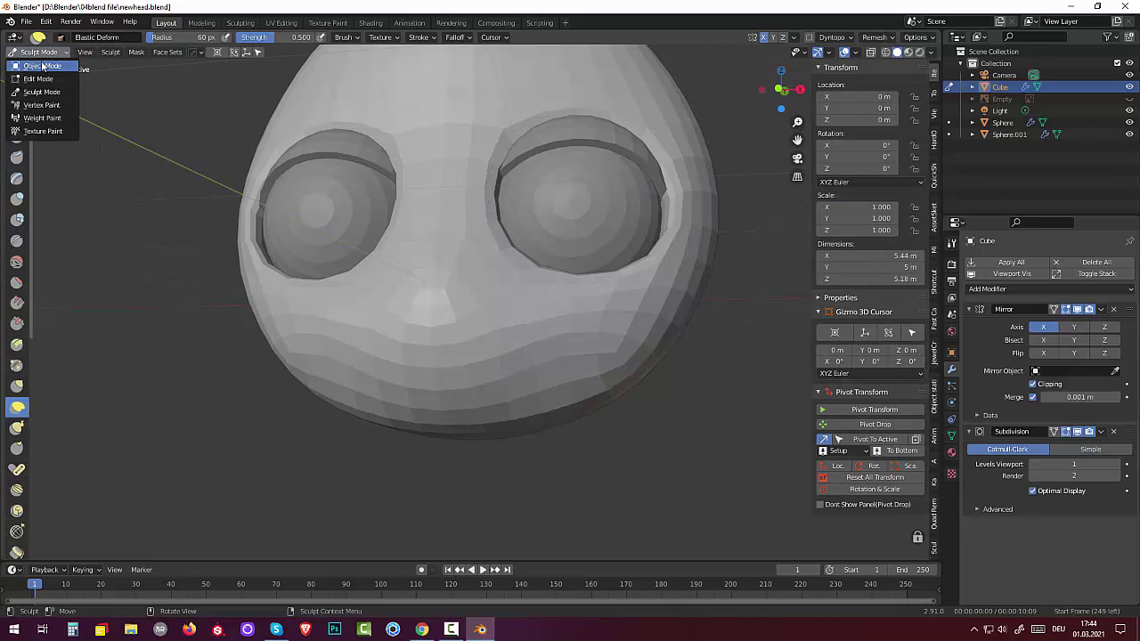
pyautogui.click(43, 67)
pyautogui.click(40, 51)
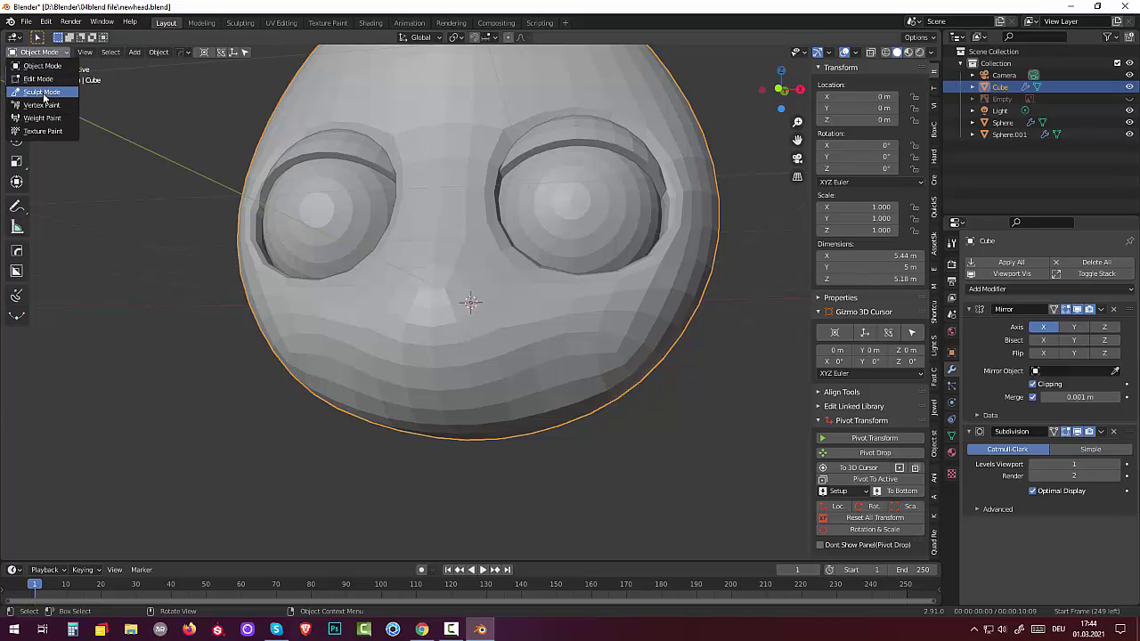
pyautogui.click(41, 93)
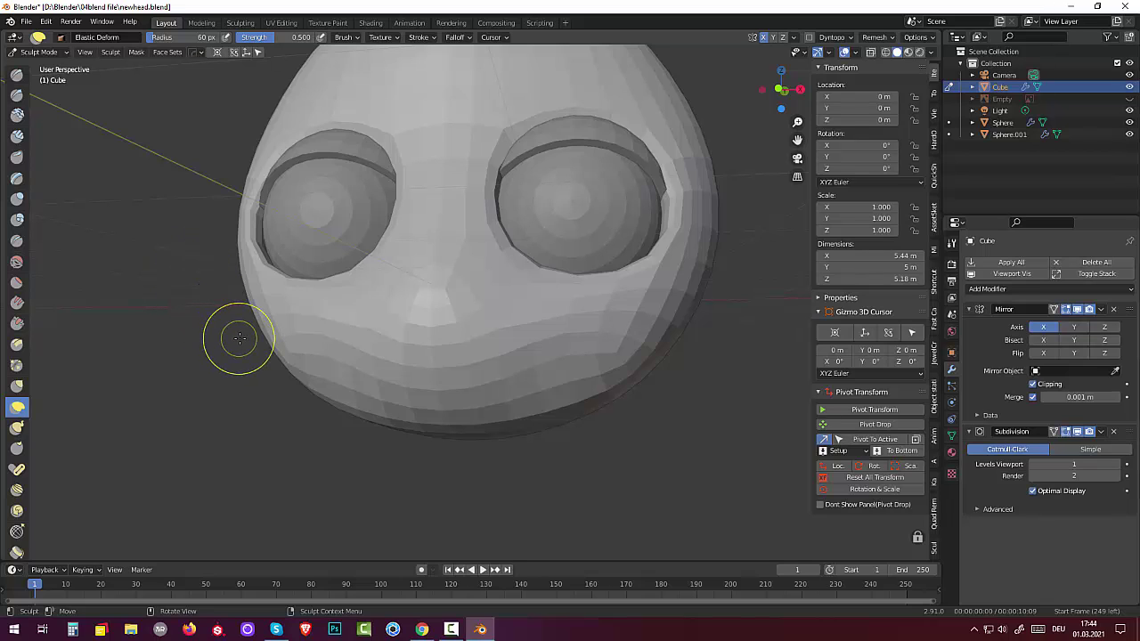
pyautogui.press('KP_3')
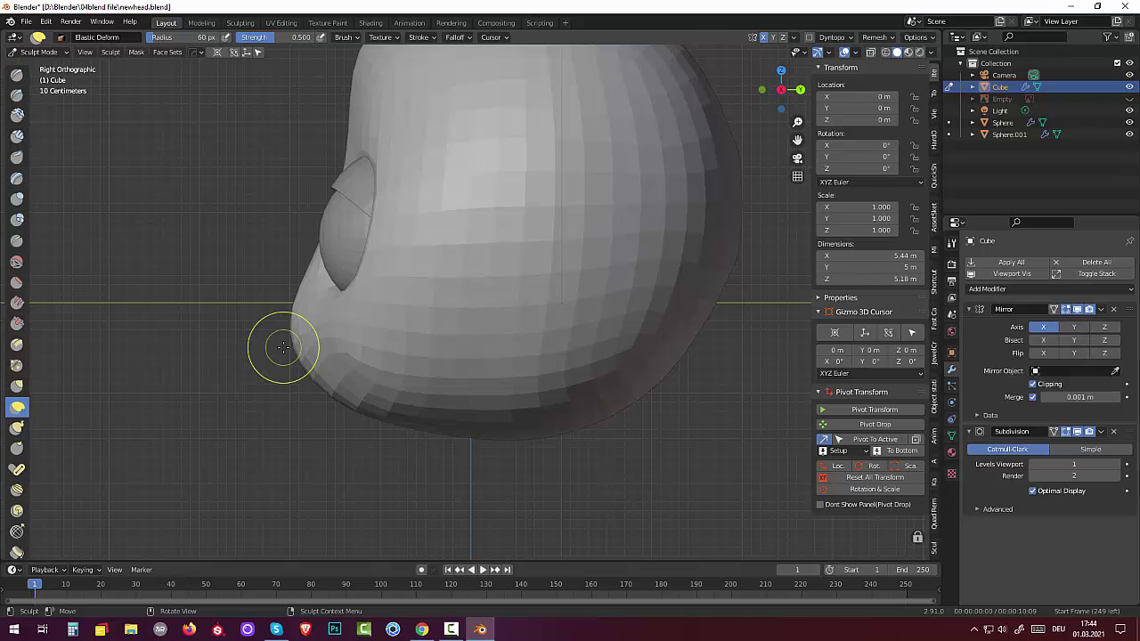
# Step: Set the Elastic Deform radius to 138 px and pull the chin inward
pyautogui.press('f')
pyautogui.click(326, 357)
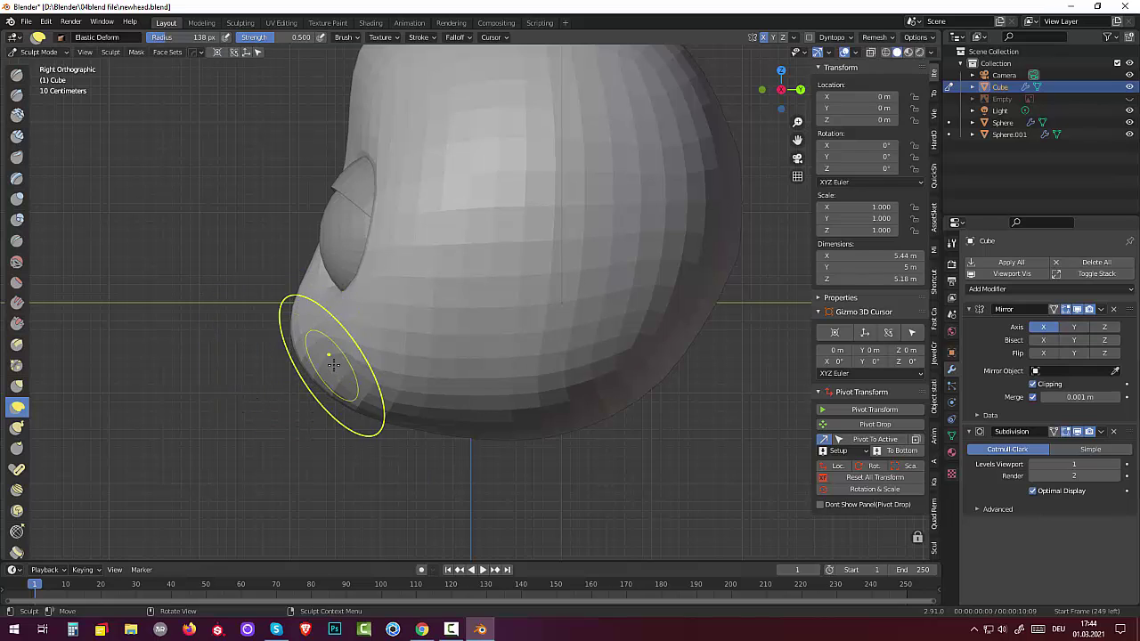
pyautogui.click(305, 353)
pyautogui.moveTo(316, 348)
pyautogui.mouseDown()
pyautogui.moveTo(306, 382)
pyautogui.moveTo(322, 359)
pyautogui.moveTo(300, 315)
pyautogui.moveTo(313, 345)
pyautogui.moveTo(305, 381)
pyautogui.moveTo(332, 357)
pyautogui.mouseUp()
pyautogui.moveTo(336, 357)
pyautogui.mouseDown(button='middle')
pyautogui.moveTo(504, 358)
pyautogui.moveTo(483, 351)
pyautogui.moveTo(436, 380)
pyautogui.moveTo(336, 382)
pyautogui.mouseUp(button='middle')
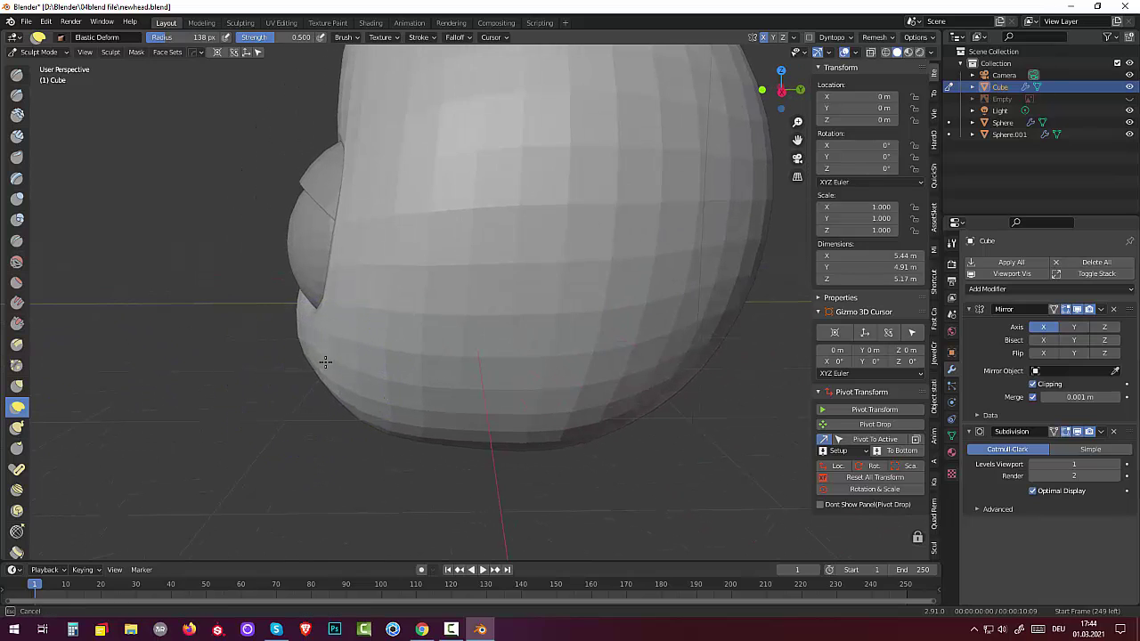
pyautogui.moveTo(279, 356)
pyautogui.mouseDown(button='middle')
pyautogui.moveTo(333, 308)
pyautogui.moveTo(315, 333)
pyautogui.moveTo(320, 377)
pyautogui.moveTo(324, 353)
pyautogui.moveTo(330, 367)
pyautogui.mouseUp(button='middle')
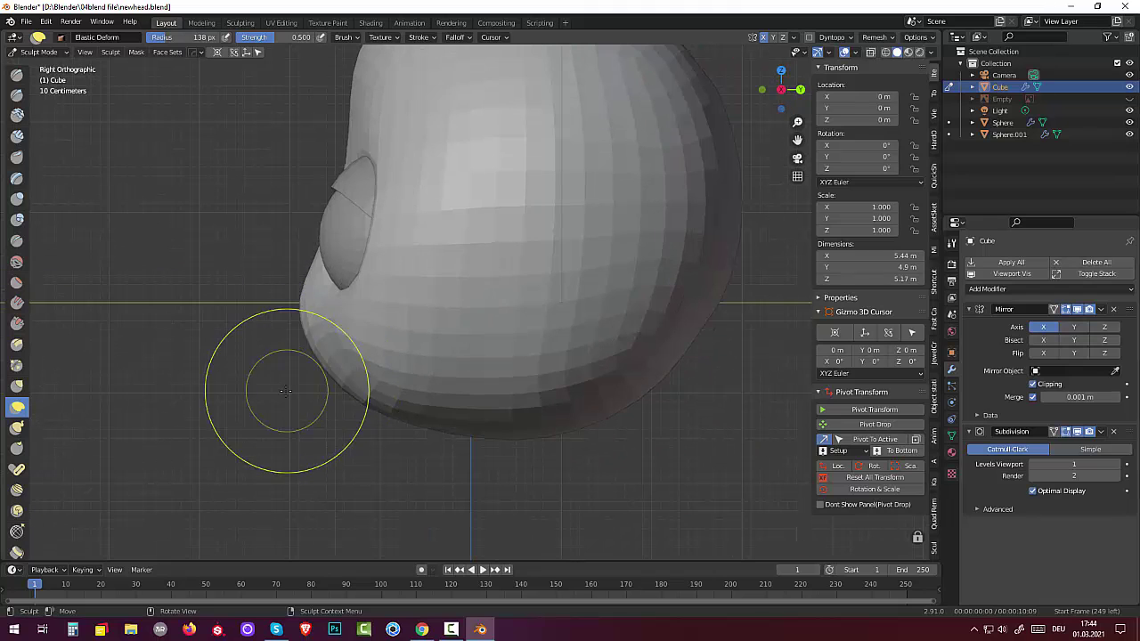
# Step: Shrink the brush radius to 93 px and reshape the head's lower edge to 4.85 m depth
pyautogui.press('f')
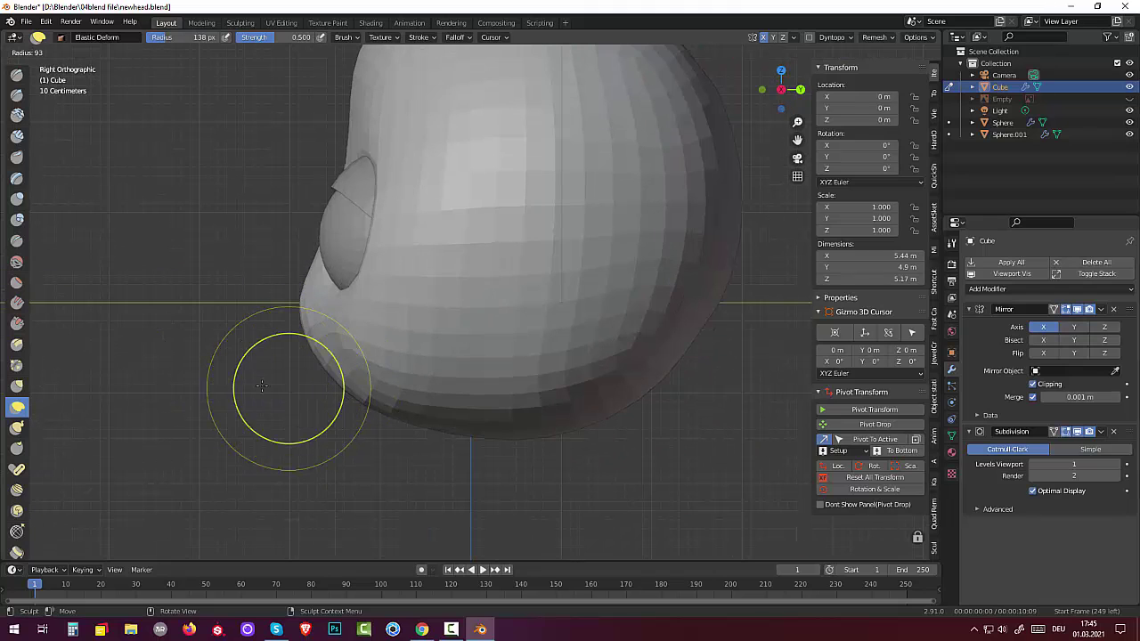
pyautogui.click(294, 351)
pyautogui.moveTo(307, 343)
pyautogui.mouseDown()
pyautogui.moveTo(323, 344)
pyautogui.moveTo(330, 376)
pyautogui.moveTo(376, 400)
pyautogui.mouseUp()
pyautogui.moveTo(377, 400)
pyautogui.mouseDown(button='middle')
pyautogui.moveTo(531, 405)
pyautogui.moveTo(436, 404)
pyautogui.mouseUp(button='middle')
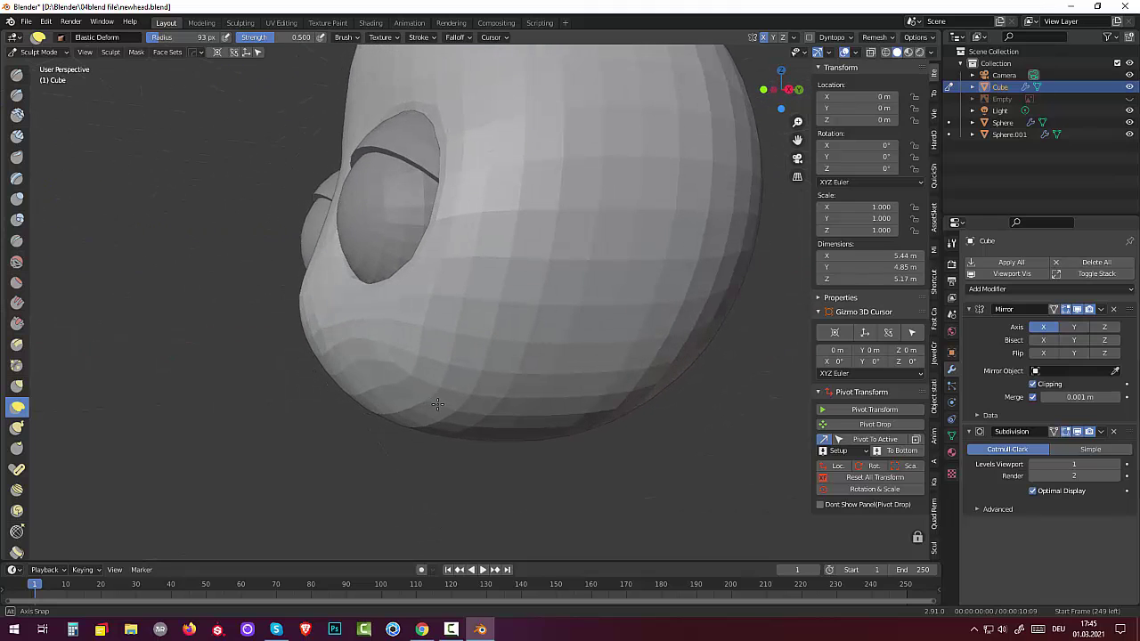
pyautogui.moveTo(437, 404); pyautogui.dragTo(534, 401, button='middle')
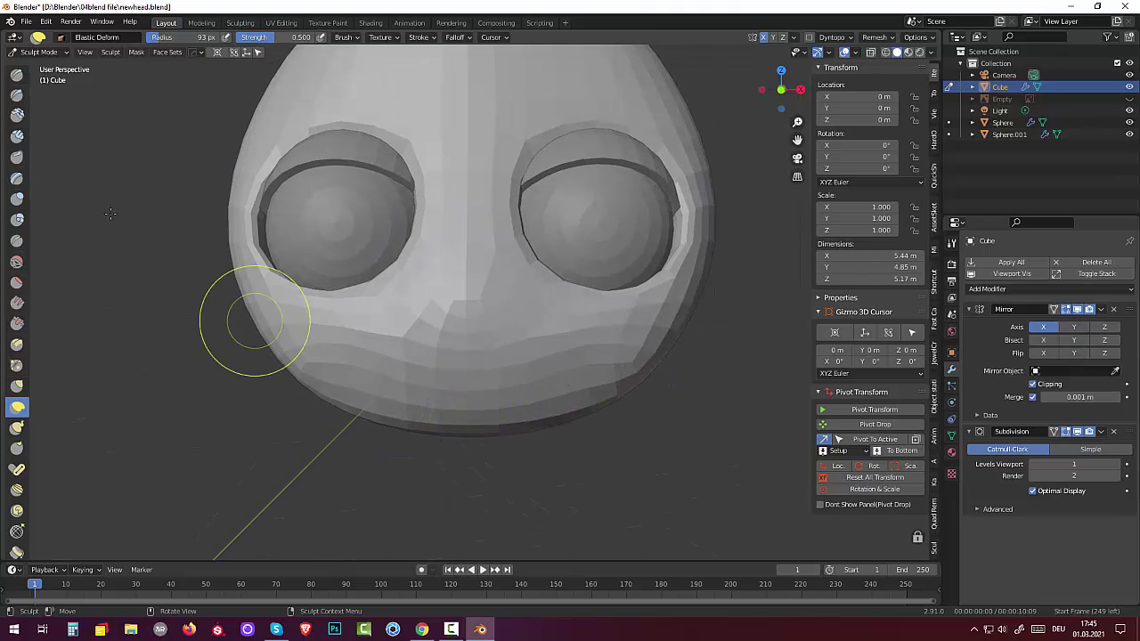
# Step: Go from Sculpt Mode through Object Mode into Edit Mode on the sculpted head
pyautogui.click(29, 52)
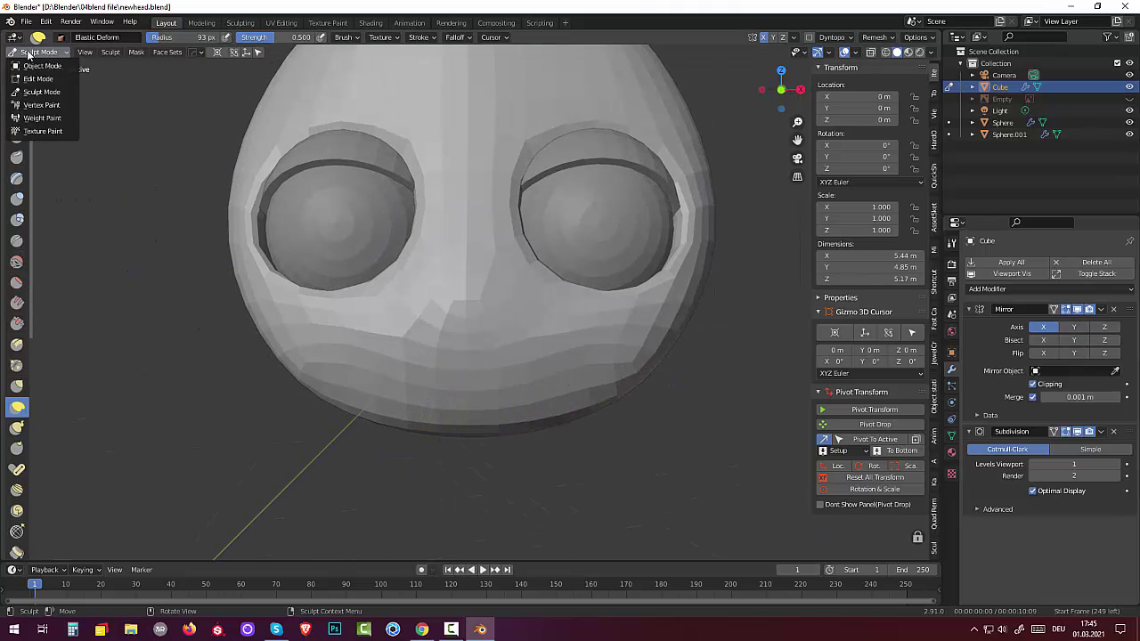
pyautogui.click(37, 66)
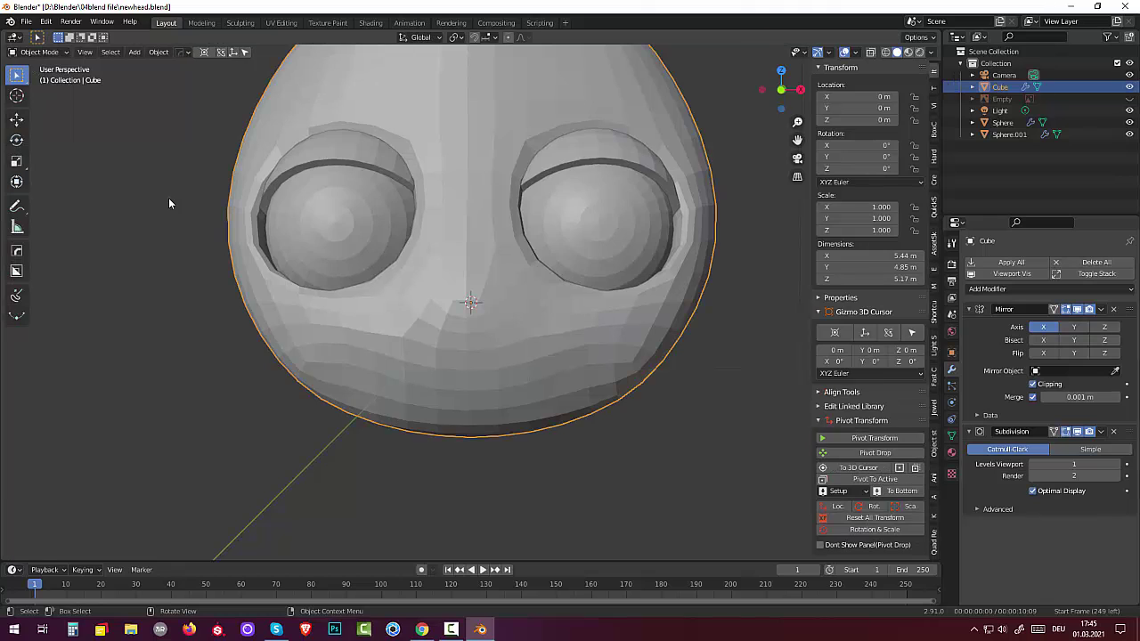
pyautogui.scroll(-3, 410, 364)
pyautogui.scroll(-2, 405, 364)
pyautogui.moveTo(405, 363)
pyautogui.mouseDown(button='middle')
pyautogui.moveTo(333, 375)
pyautogui.moveTo(299, 358)
pyautogui.moveTo(424, 351)
pyautogui.moveTo(406, 357)
pyautogui.moveTo(418, 371)
pyautogui.moveTo(405, 369)
pyautogui.mouseUp(button='middle')
pyautogui.click(39, 54)
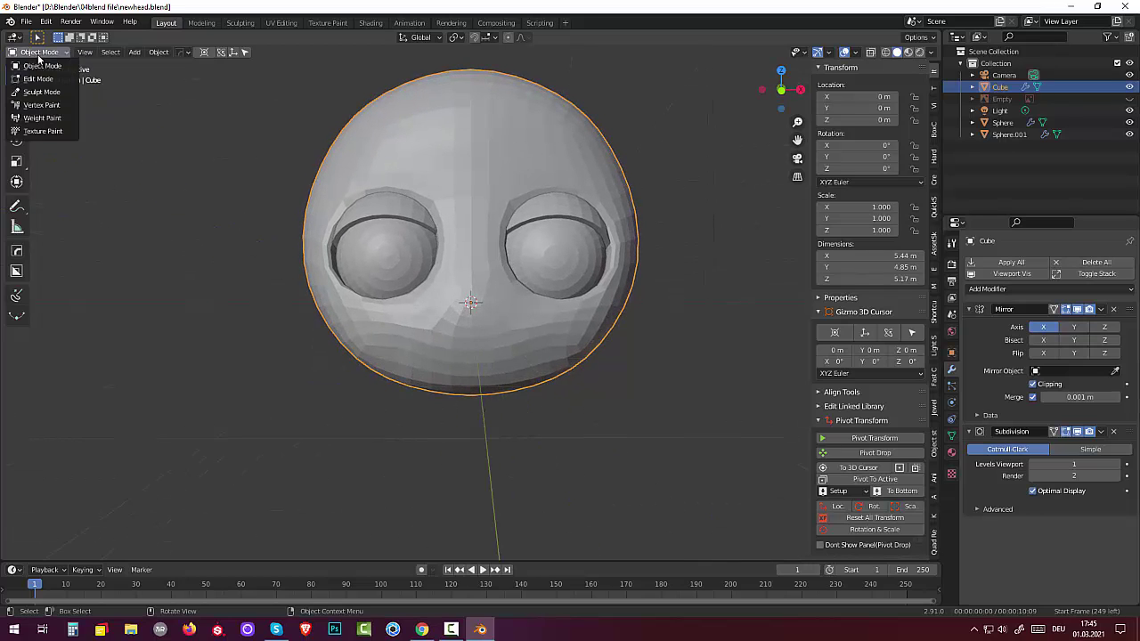
pyautogui.click(38, 78)
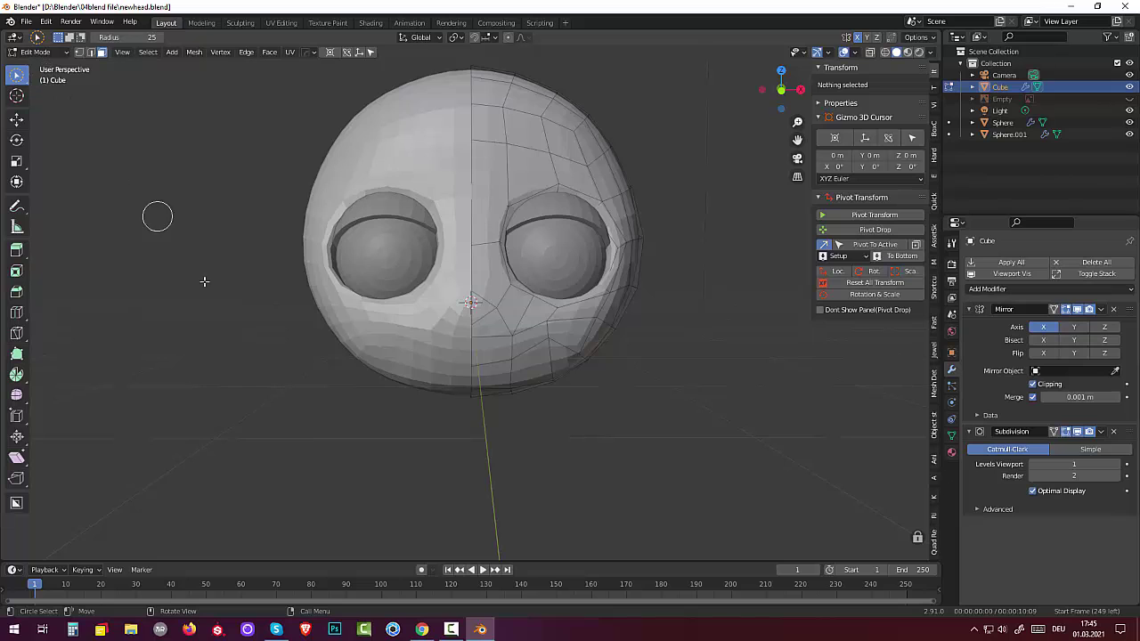
pyautogui.scroll(2, 627, 445)
pyautogui.scroll(2, 624, 444)
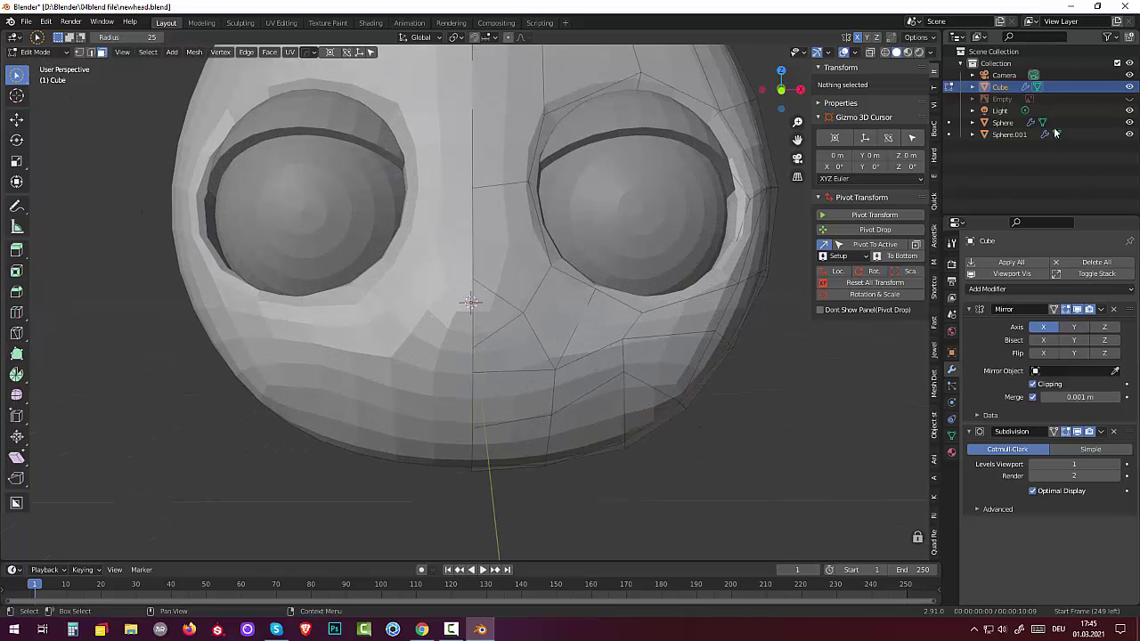
# Step: Unhide the reference image Empty, turn on X-Ray, and switch to Front Orthographic view
pyautogui.click(1129, 99)
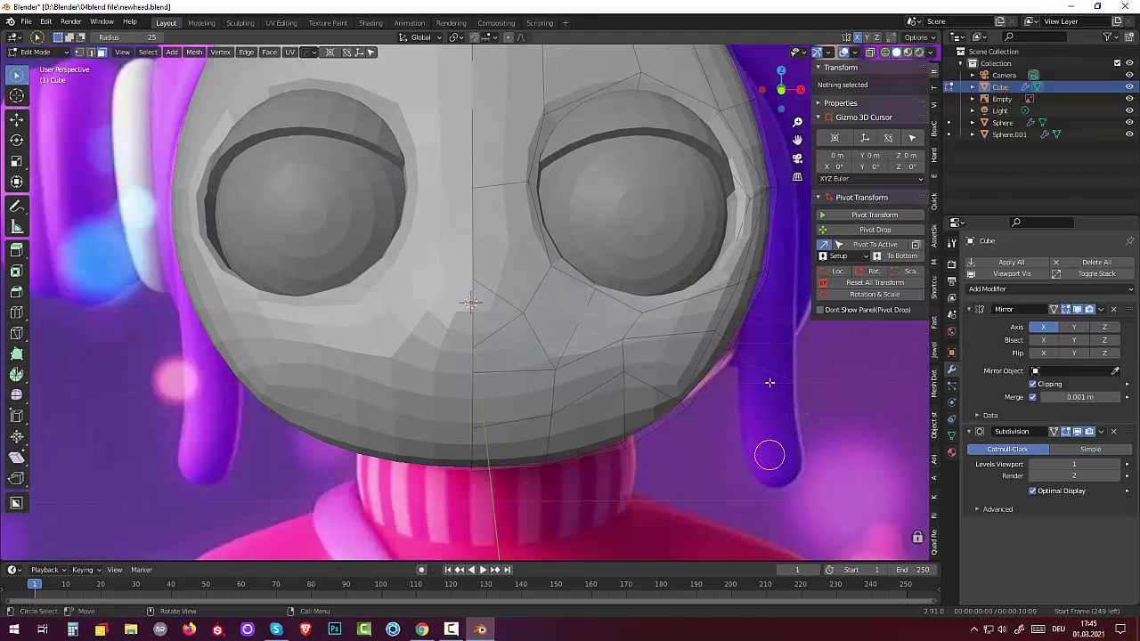
pyautogui.click(872, 53)
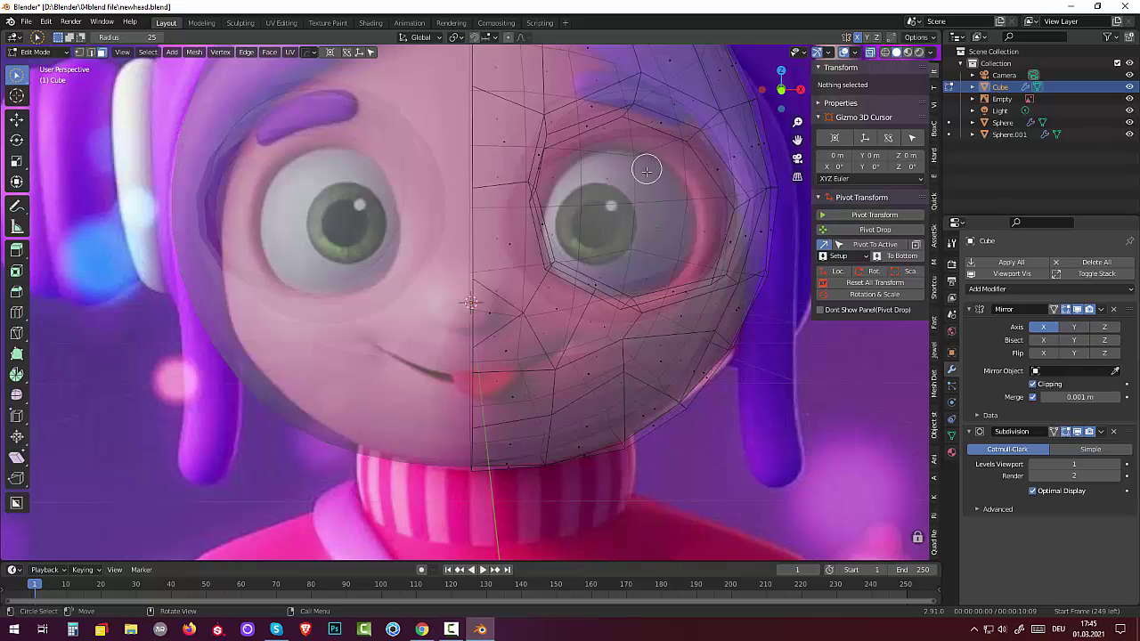
pyautogui.press('KP_1')
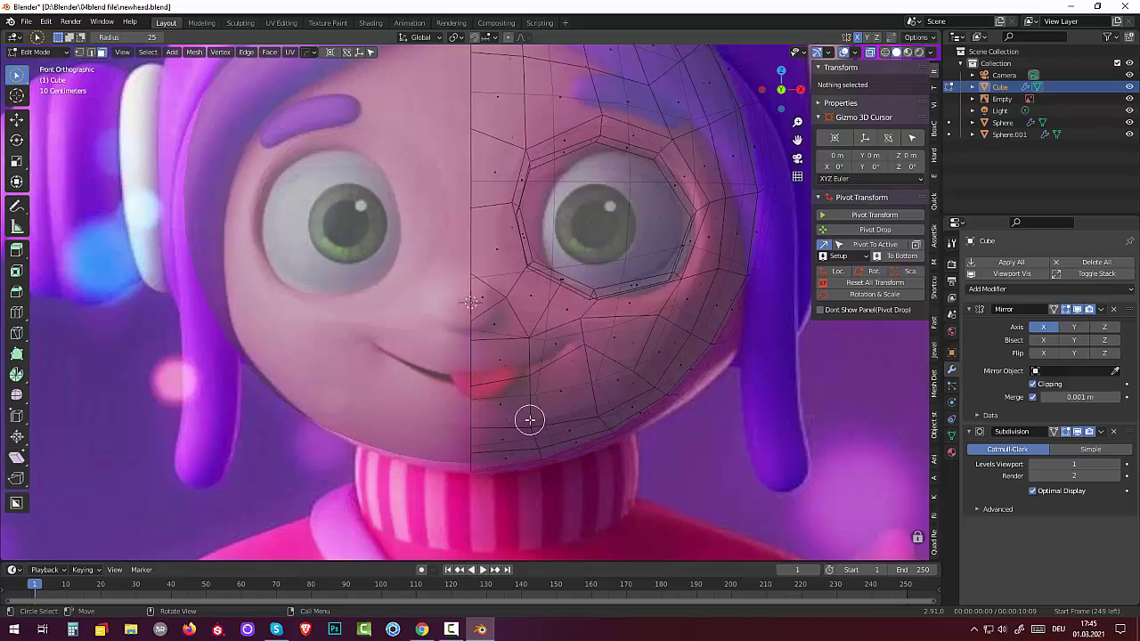
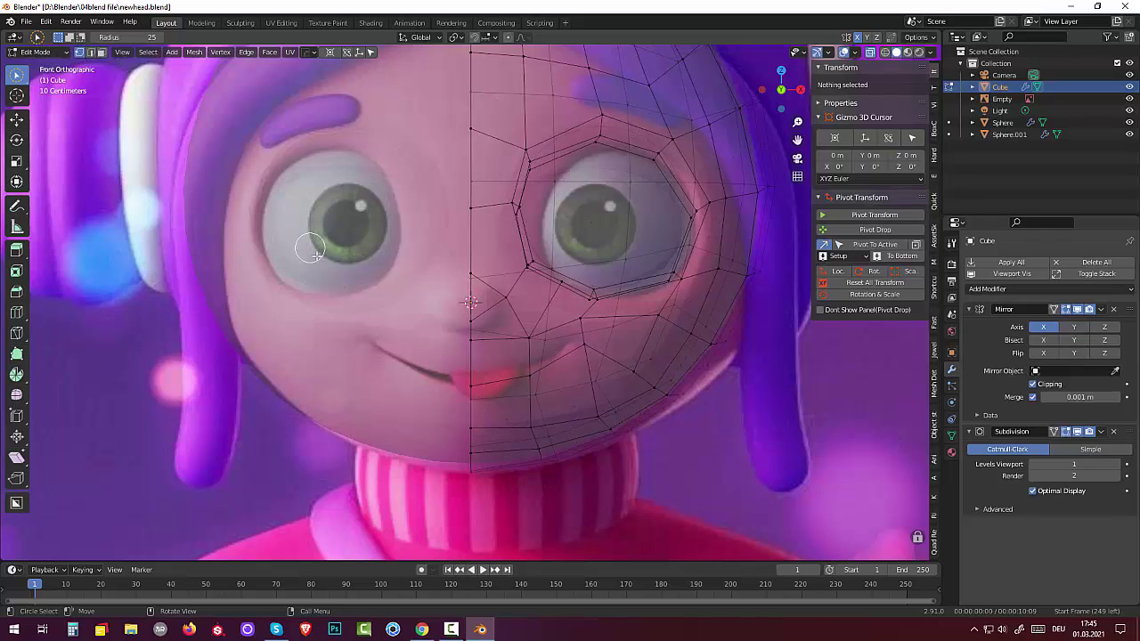
# Step: Lower the mouth-corner vertices, then undo and reselect a wider set of mouth vertices
pyautogui.moveTo(476, 343)
pyautogui.mouseDown()
pyautogui.moveTo(570, 327)
pyautogui.moveTo(476, 390)
pyautogui.moveTo(579, 341)
pyautogui.mouseUp()
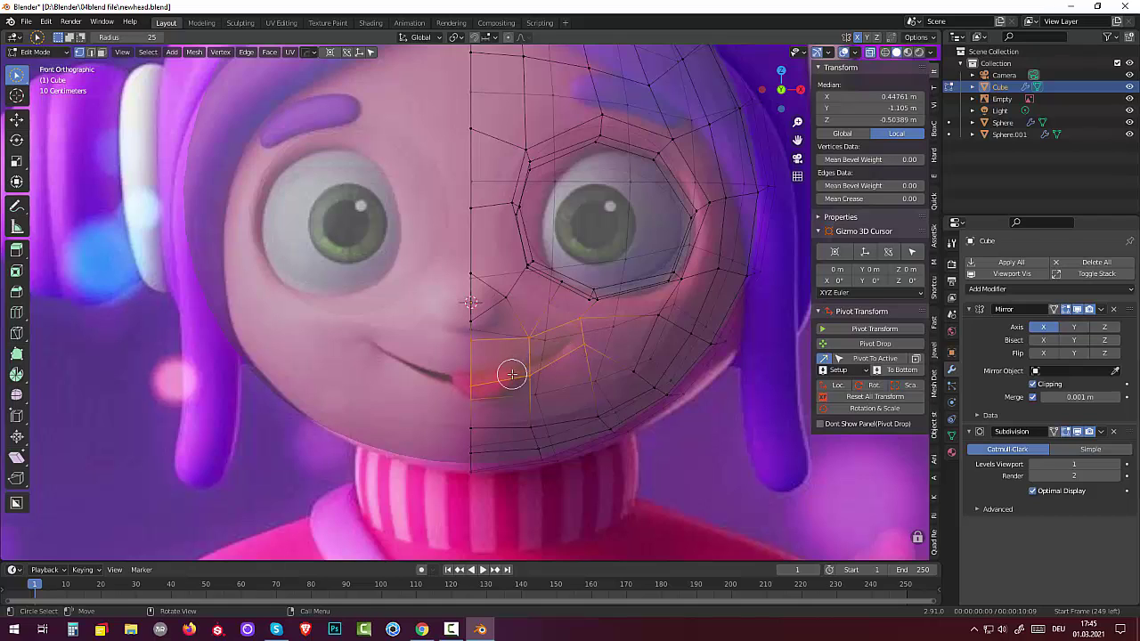
pyautogui.press('g')
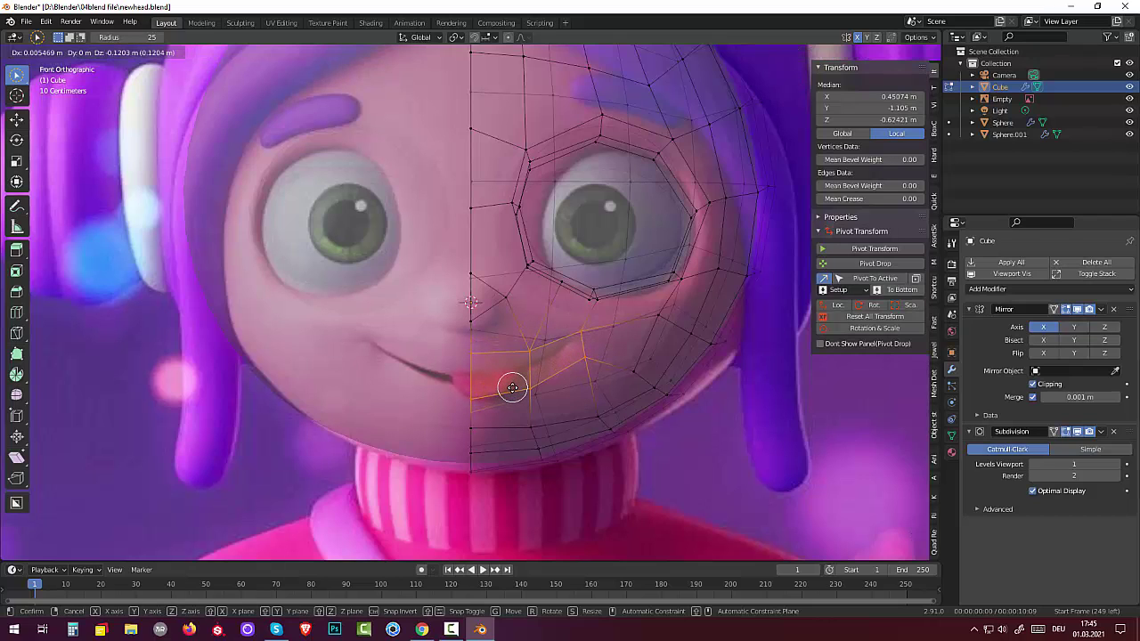
pyautogui.click(509, 392)
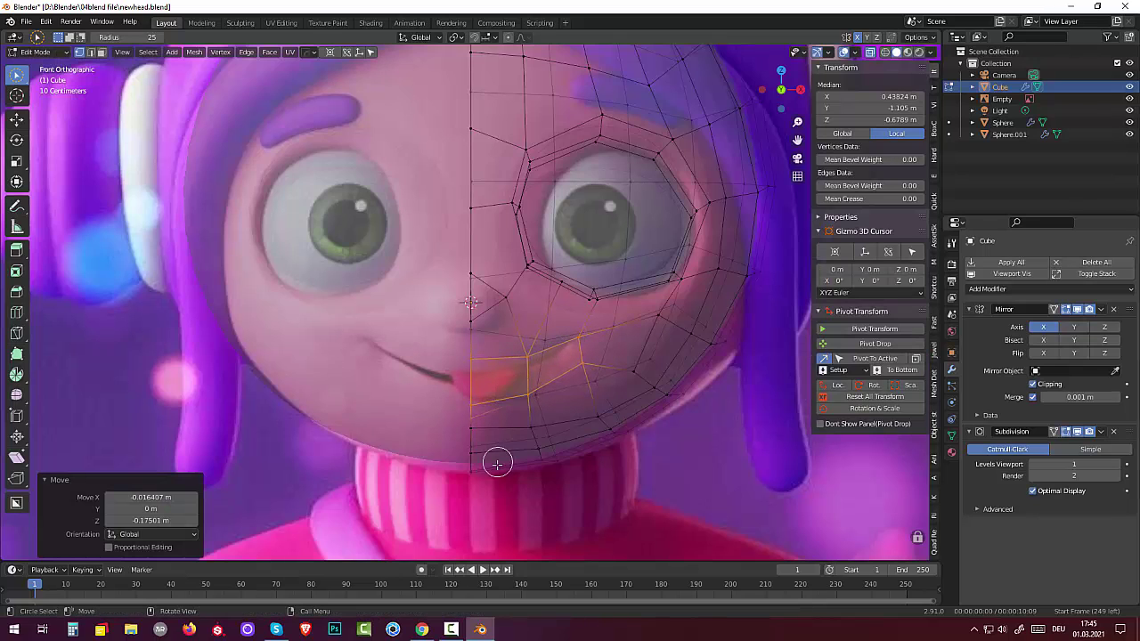
pyautogui.hotkey('ctrl', 'z')
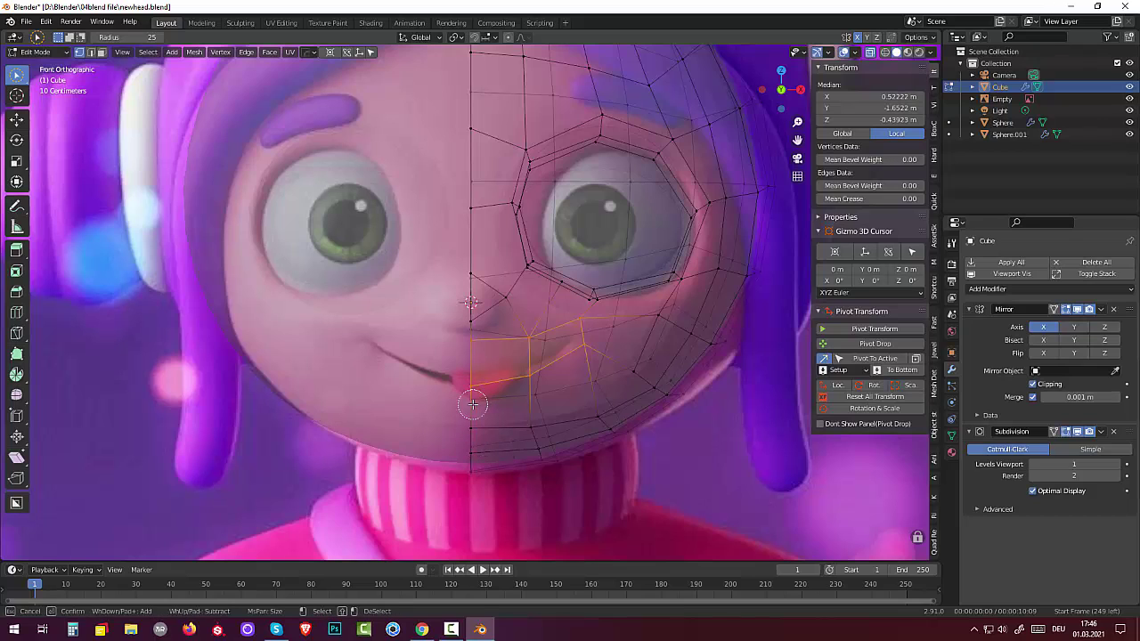
pyautogui.keyDown('ctrl'); pyautogui.moveTo(473, 403); pyautogui.dragTo(502, 382); pyautogui.keyUp('ctrl')
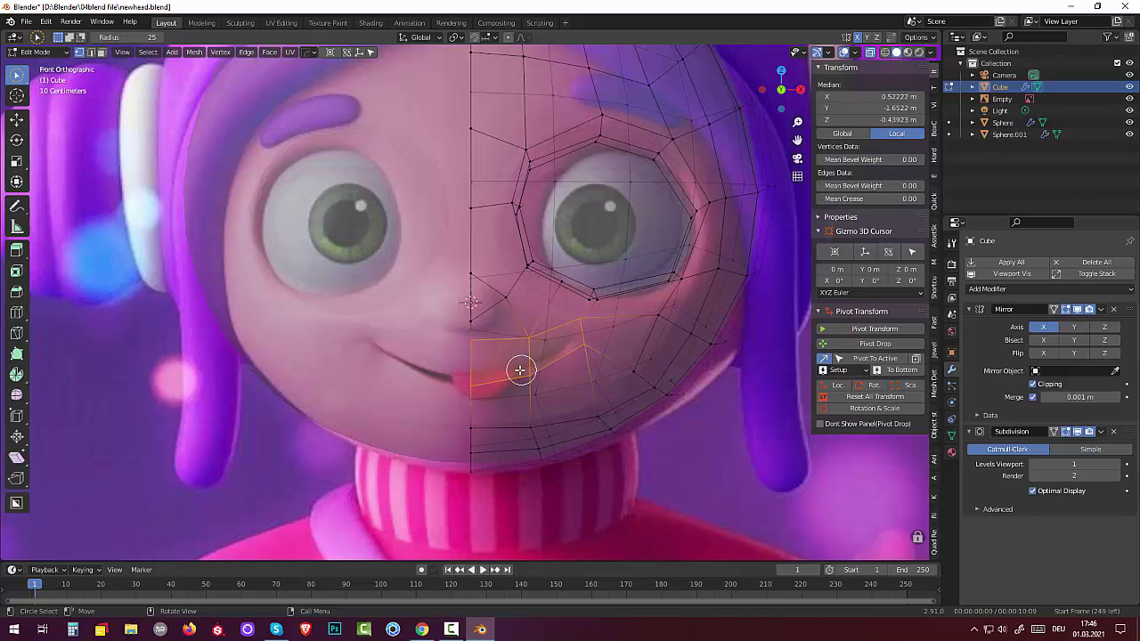
# Step: Lower the selected mouth vertices along Z and raise the edge beside the mouth
pyautogui.press('g')
pyautogui.press('z')
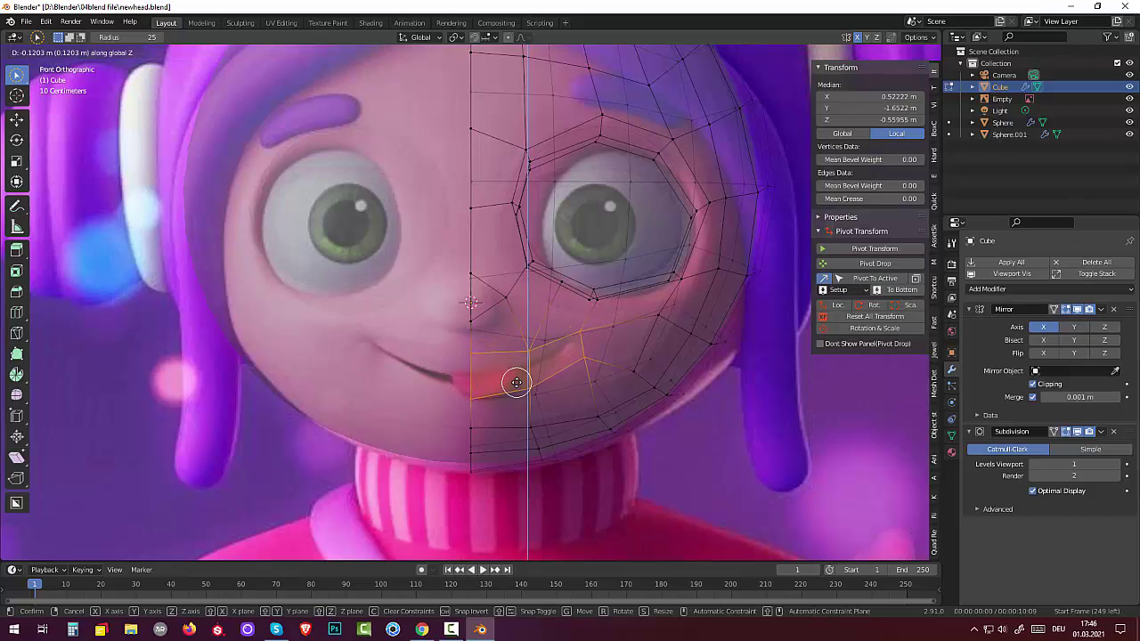
pyautogui.click(516, 382)
pyautogui.click(579, 341)
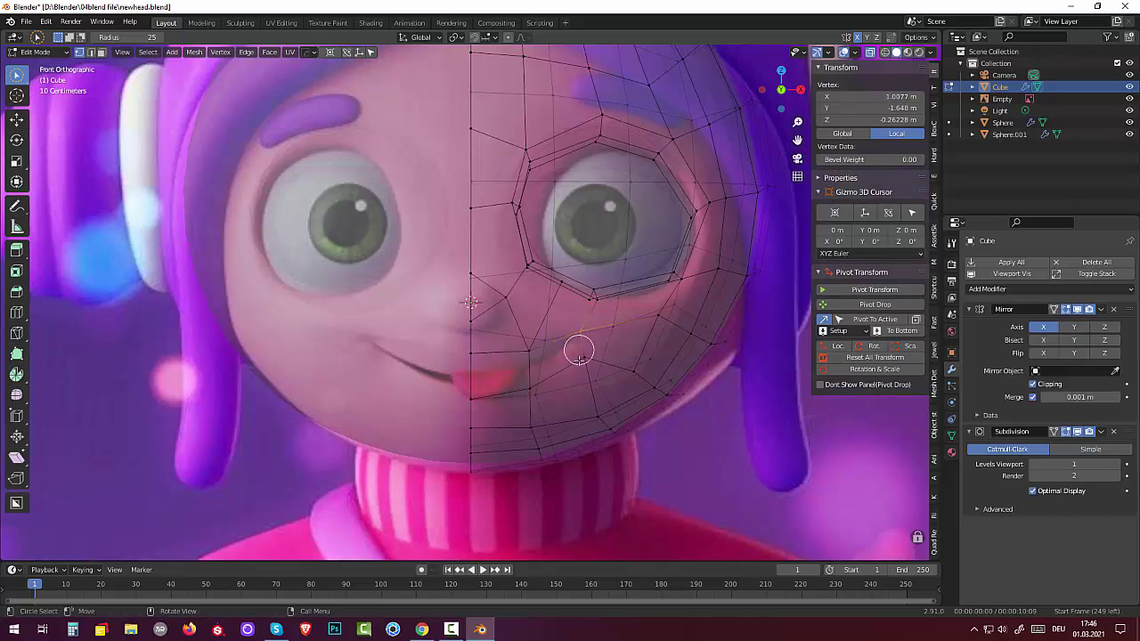
pyautogui.click(588, 365)
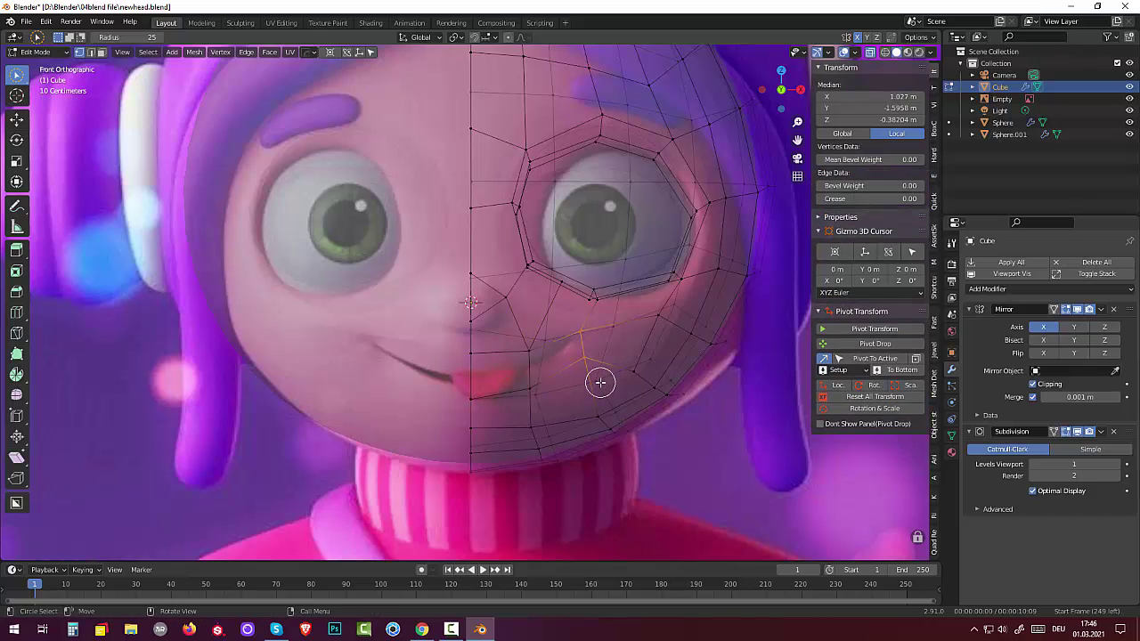
pyautogui.press('g')
pyautogui.press('z')
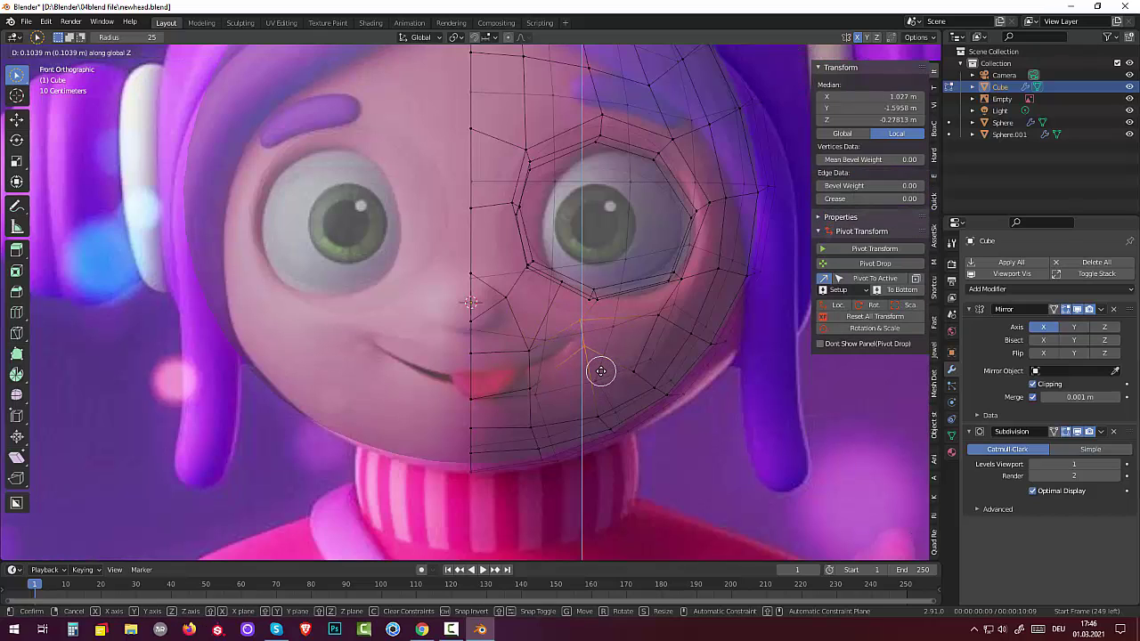
pyautogui.click(600, 371)
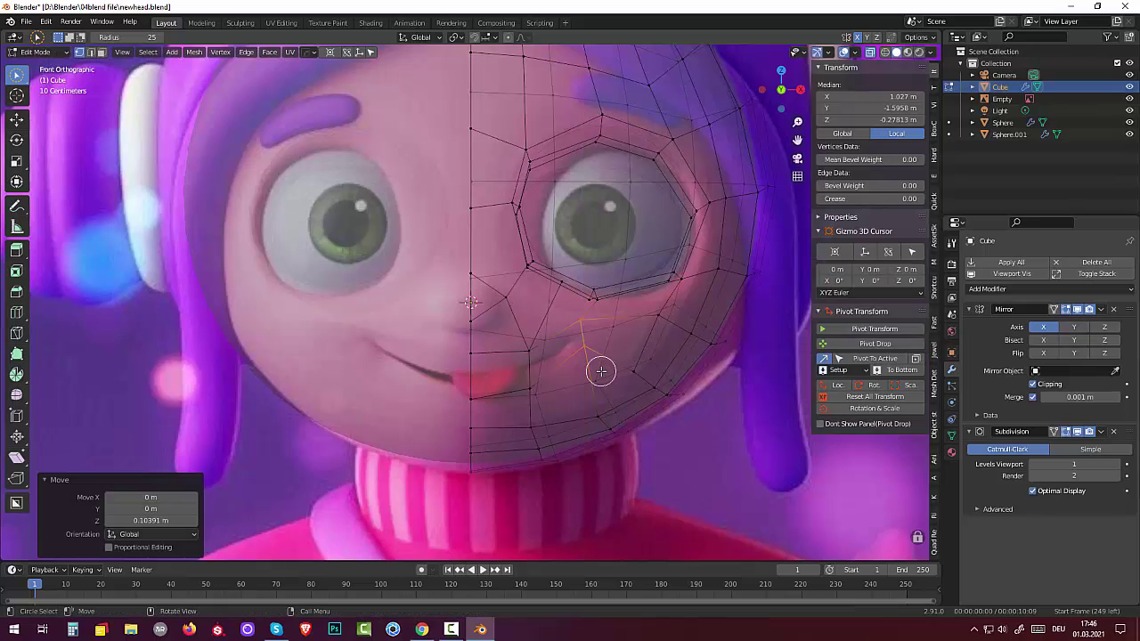
# Step: Reposition the centre-line lip vertex and the neighbouring mouth vertices
pyautogui.click(477, 400)
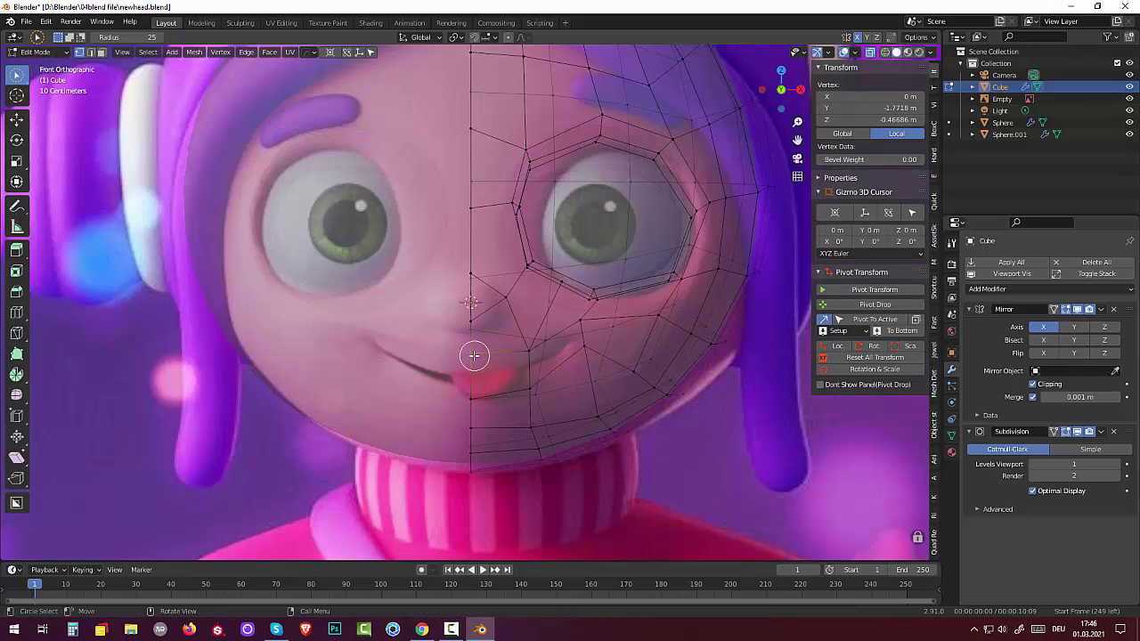
pyautogui.press('g')
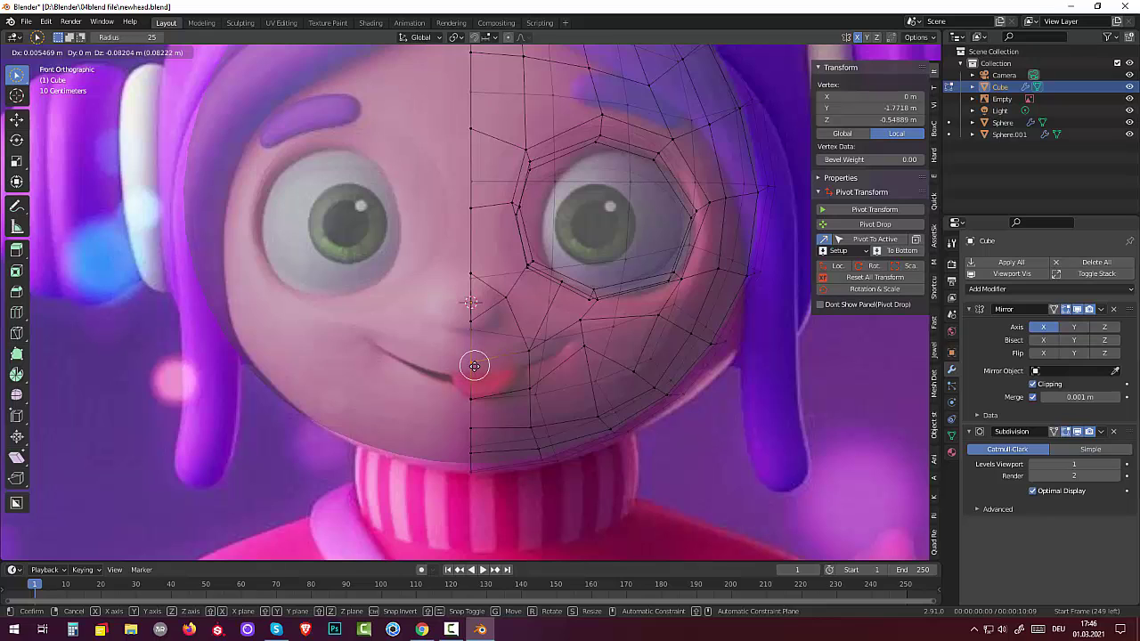
pyautogui.click(474, 366)
pyautogui.click(530, 351)
pyautogui.press('g')
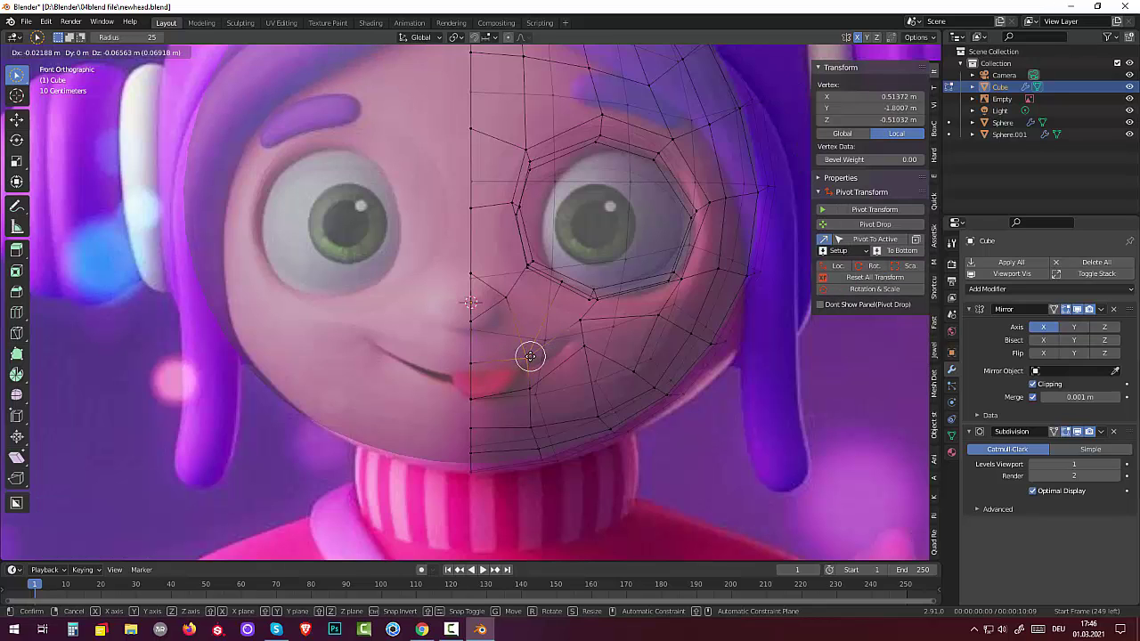
pyautogui.click(531, 355)
pyautogui.keyDown('shift'); pyautogui.click(532, 384); pyautogui.keyUp('shift')
pyautogui.press('g')
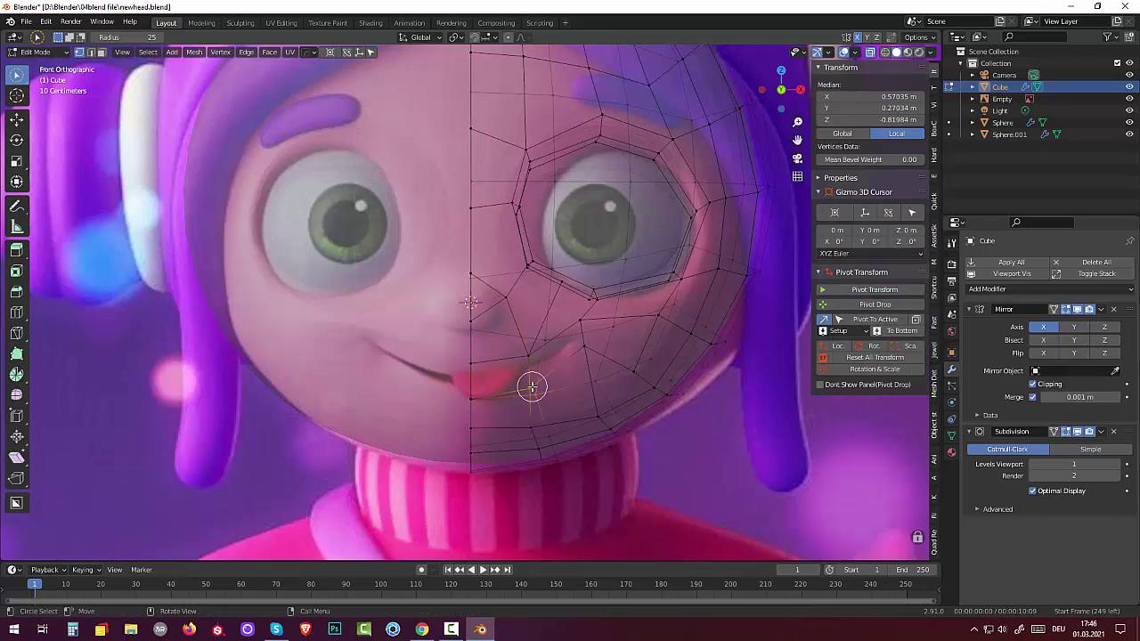
pyautogui.click(531, 387)
# Step: With the Tweak tool, lower the centre-line vertex below the lip
pyautogui.hotkey('alt', 'a')
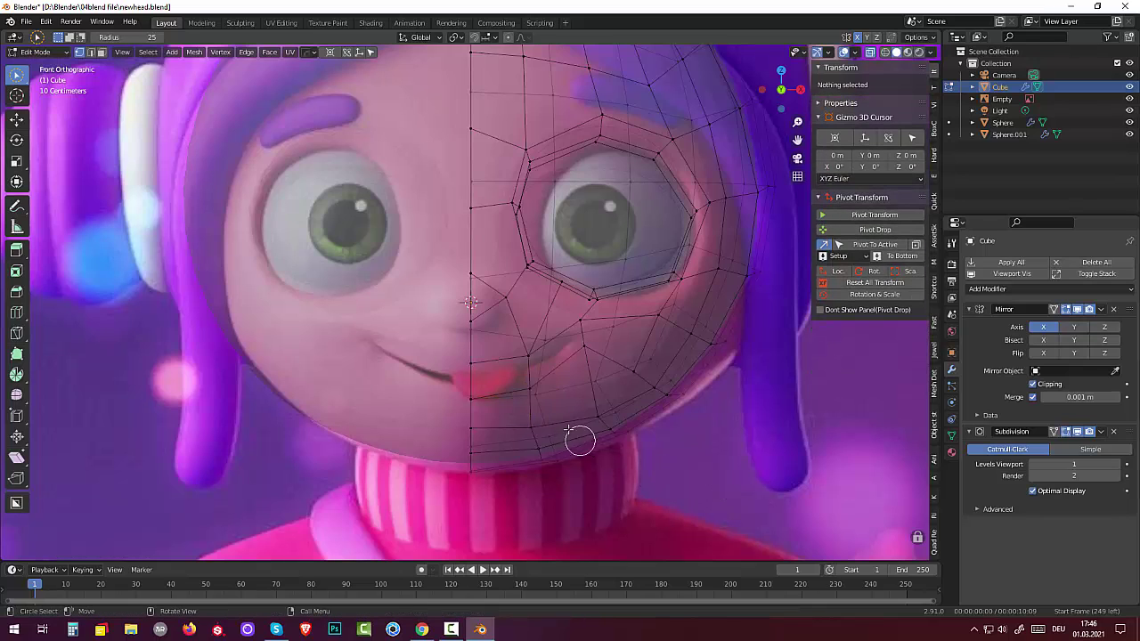
pyautogui.click(526, 387)
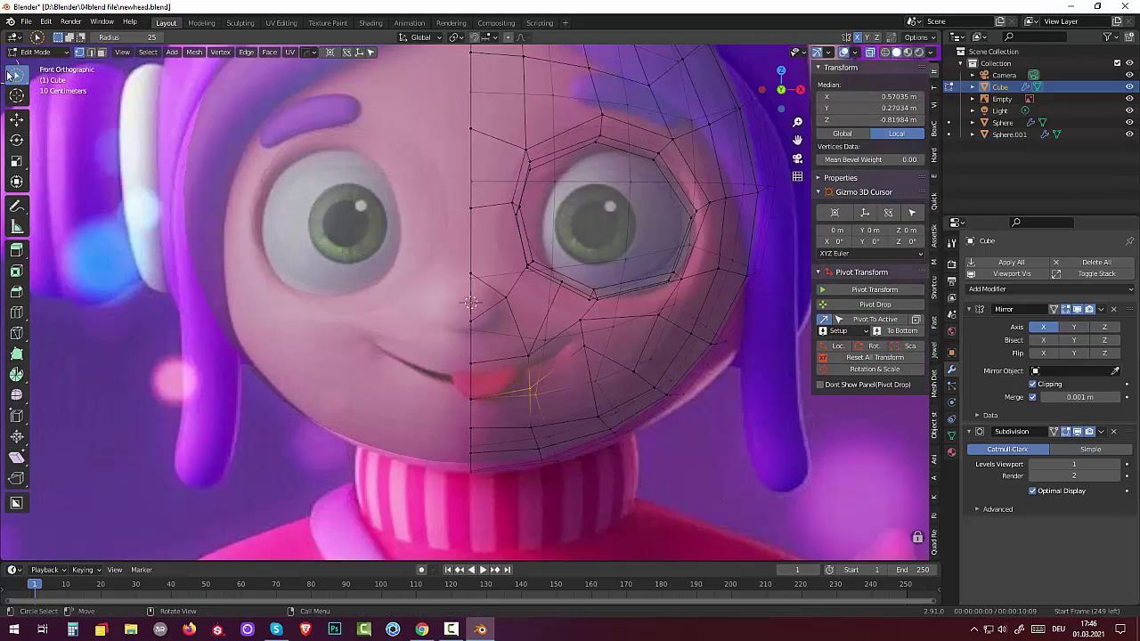
pyautogui.moveTo(16, 75); pyautogui.dragTo(56, 74)
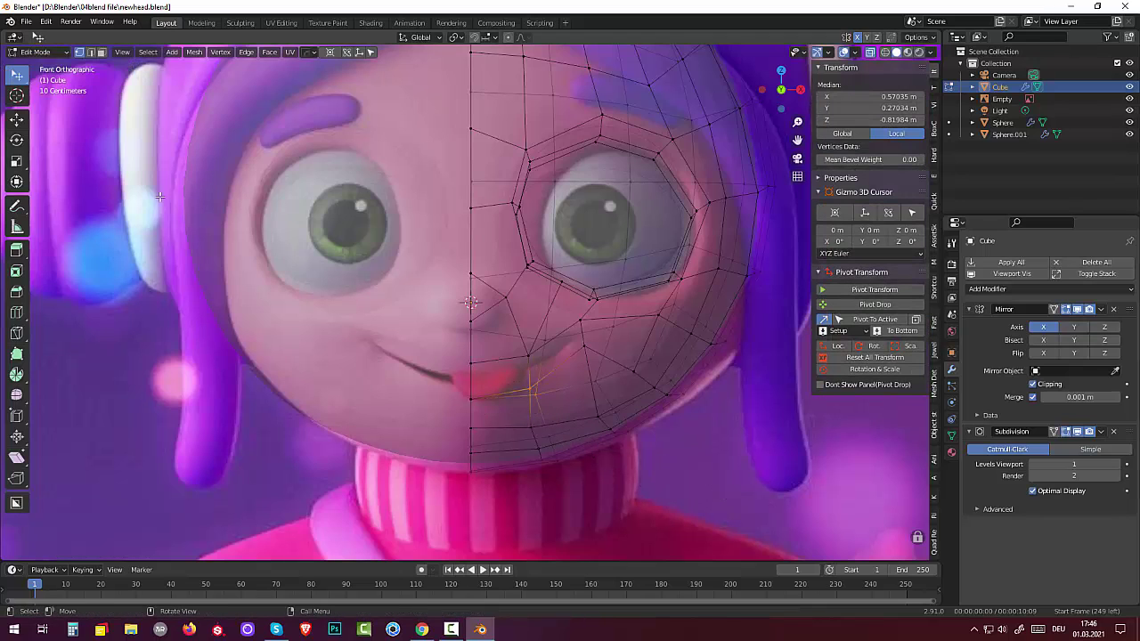
pyautogui.click(530, 386)
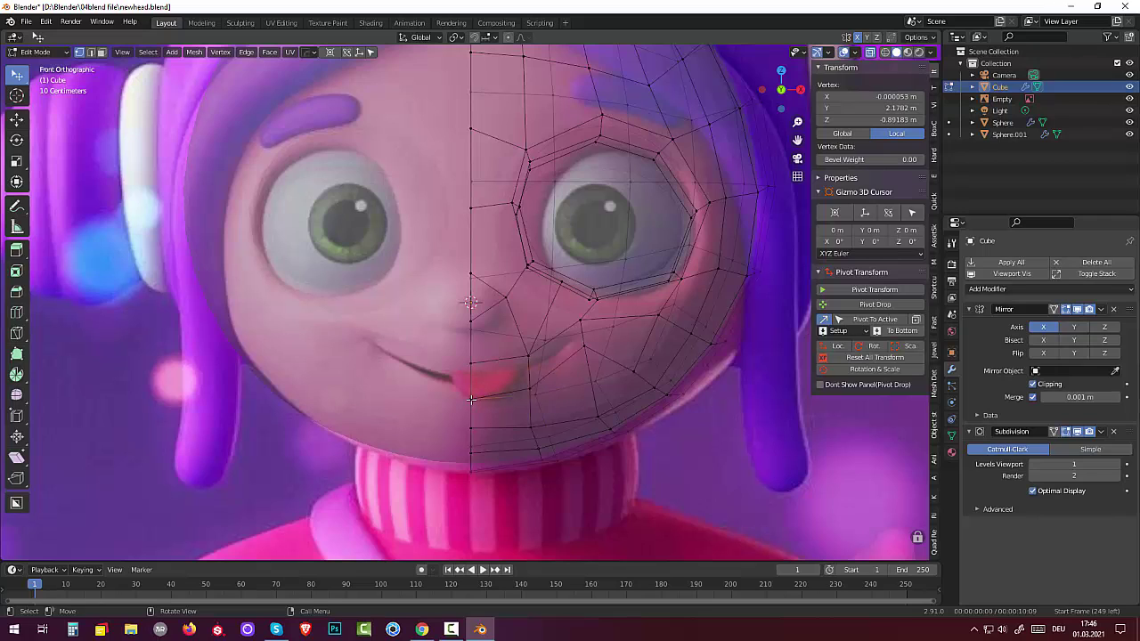
pyautogui.moveTo(470, 398); pyautogui.dragTo(469, 403)
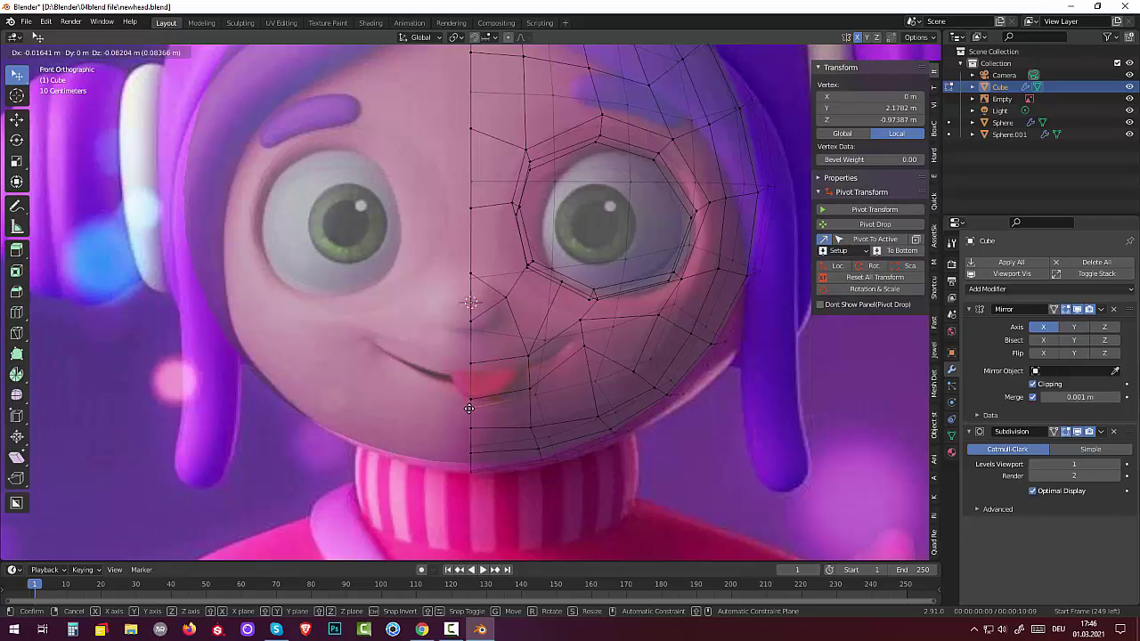
pyautogui.moveTo(469, 405); pyautogui.dragTo(470, 397)
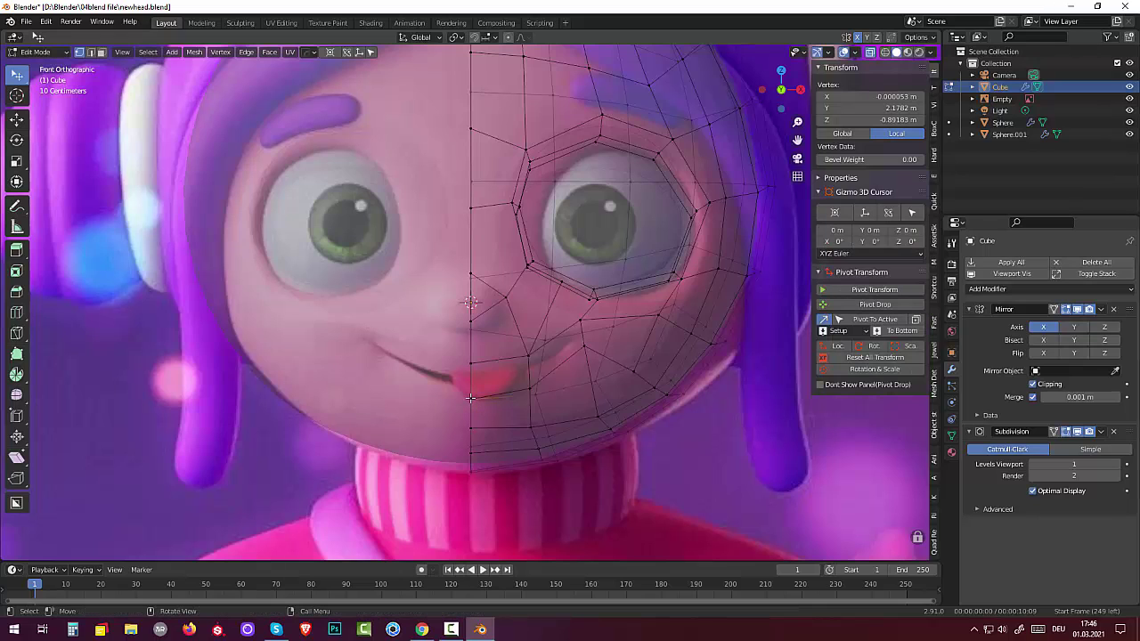
pyautogui.press('g')
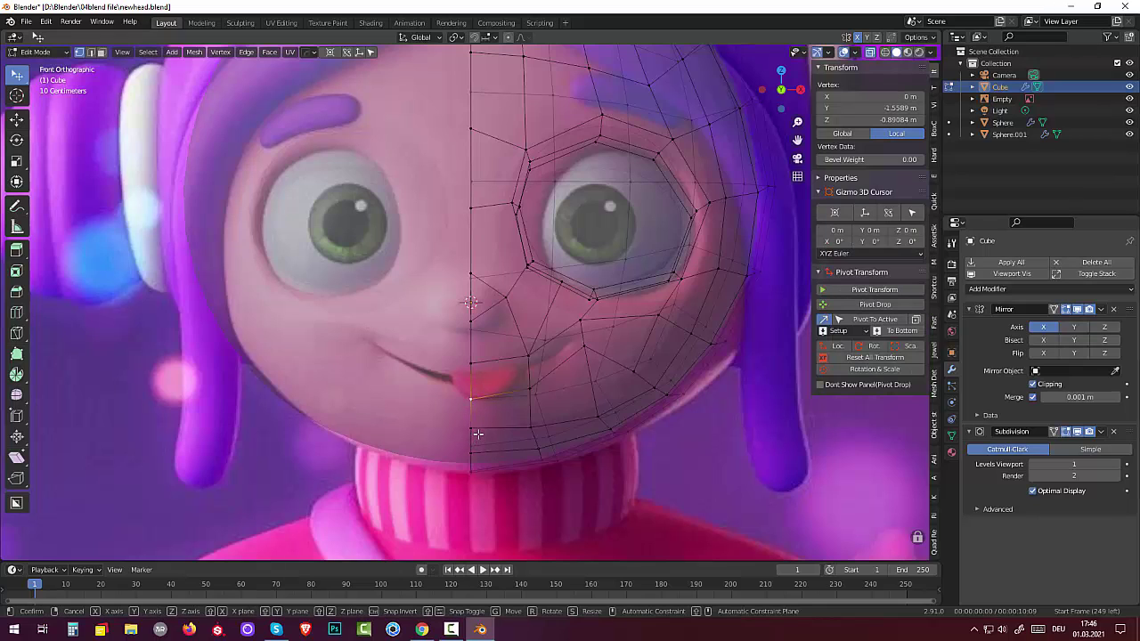
pyautogui.click(479, 440)
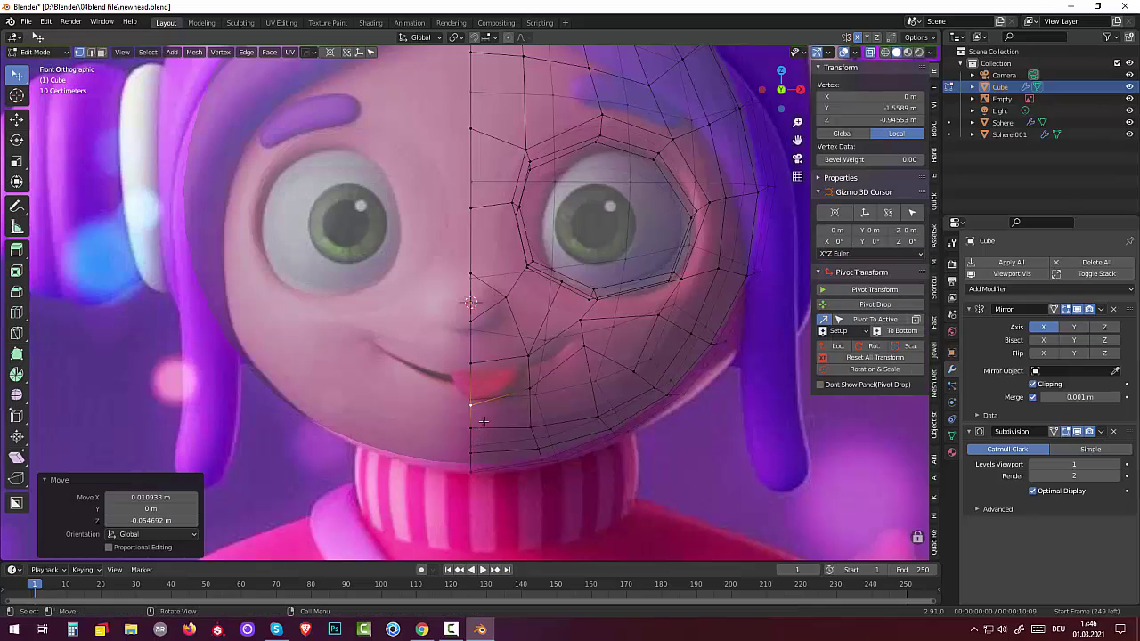
# Step: Adjust the vertices beside the mouth and raise a centre-line vertex slightly along Z
pyautogui.click(581, 352)
pyautogui.press('g')
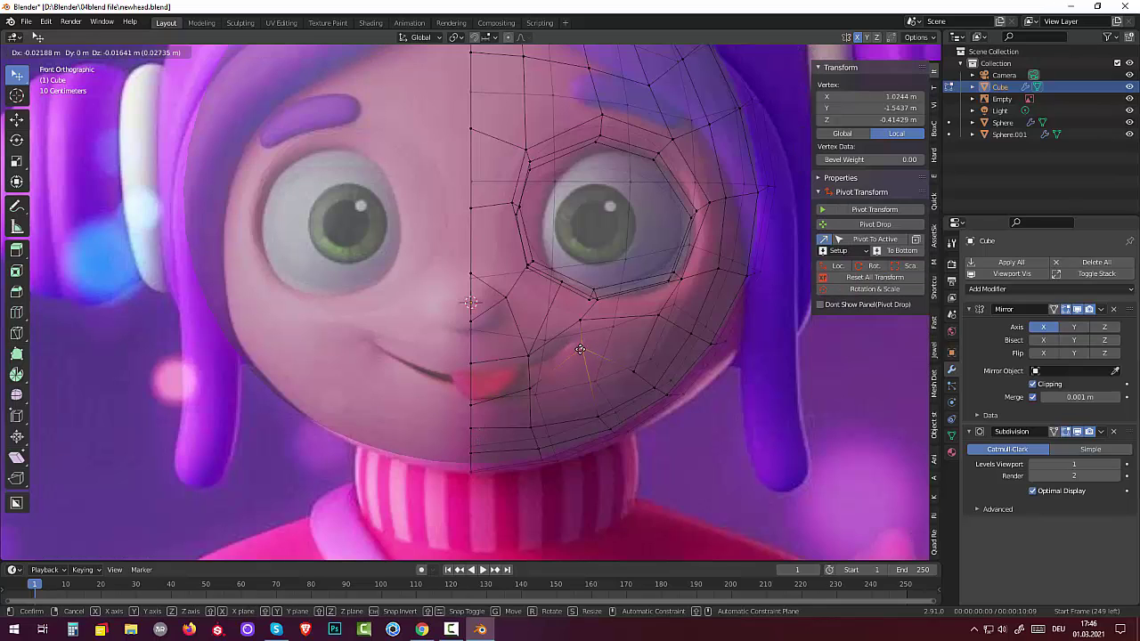
pyautogui.click(579, 328)
pyautogui.click(578, 326)
pyautogui.press('g')
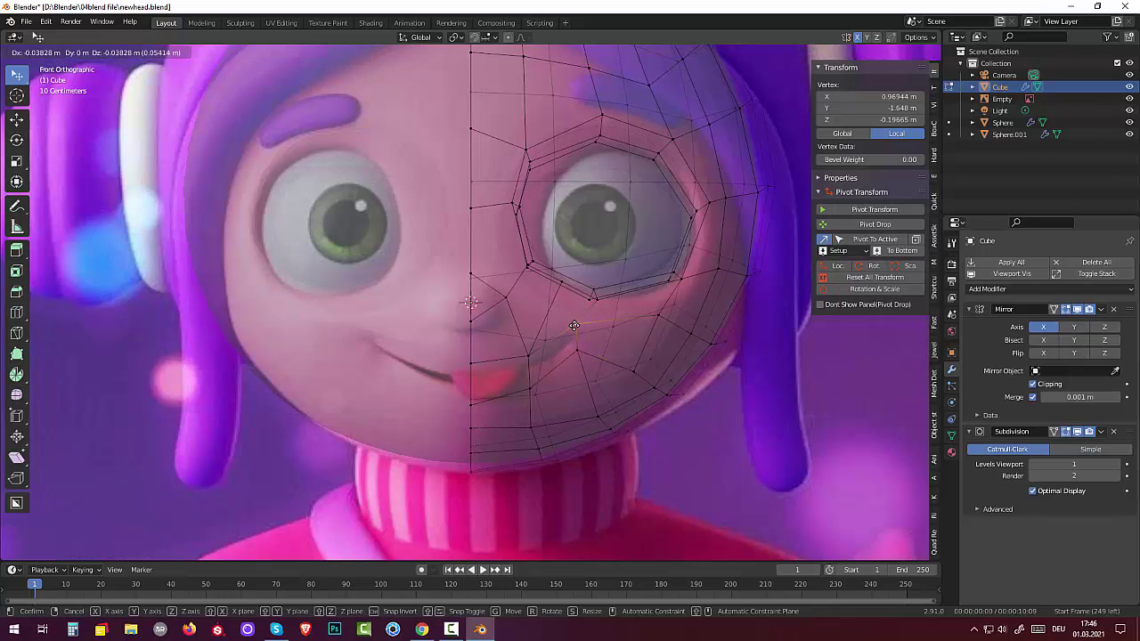
pyautogui.click(567, 333)
pyautogui.click(528, 356)
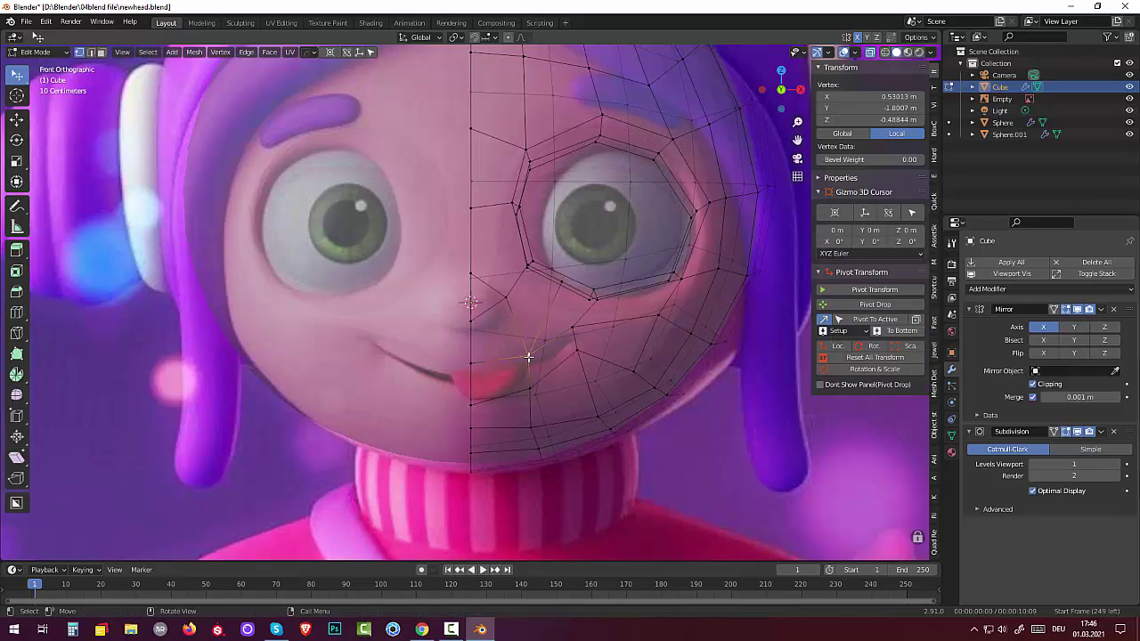
pyautogui.press('g')
pyautogui.press('z')
pyautogui.click(524, 374)
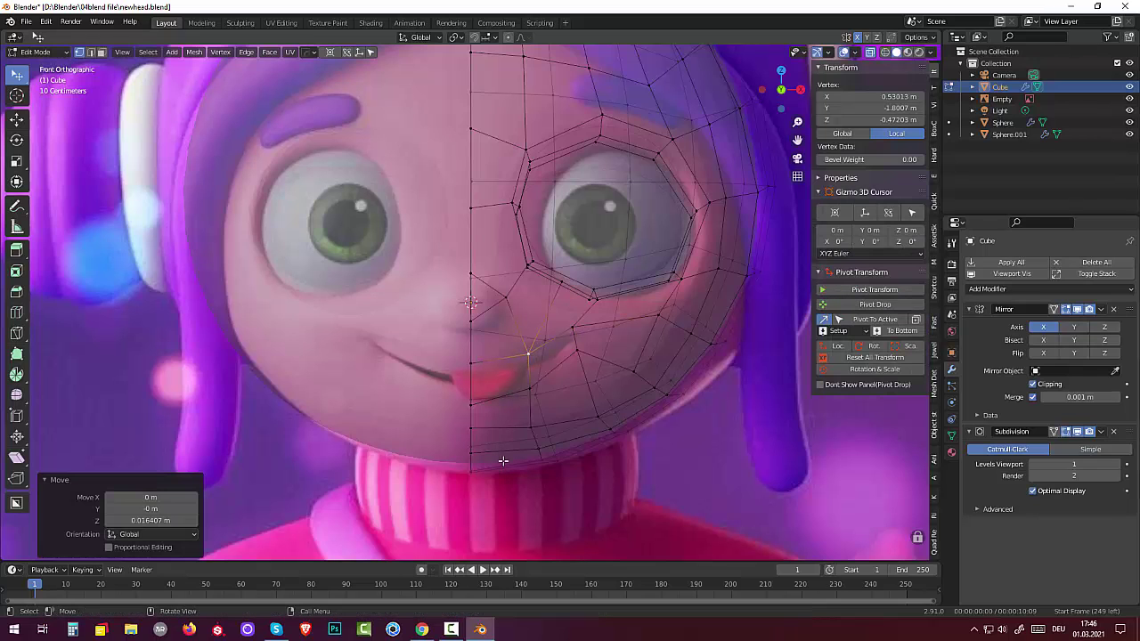
# Step: Lower the centre-line vertices under and near the nose slightly
pyautogui.click(472, 319)
pyautogui.click(470, 330)
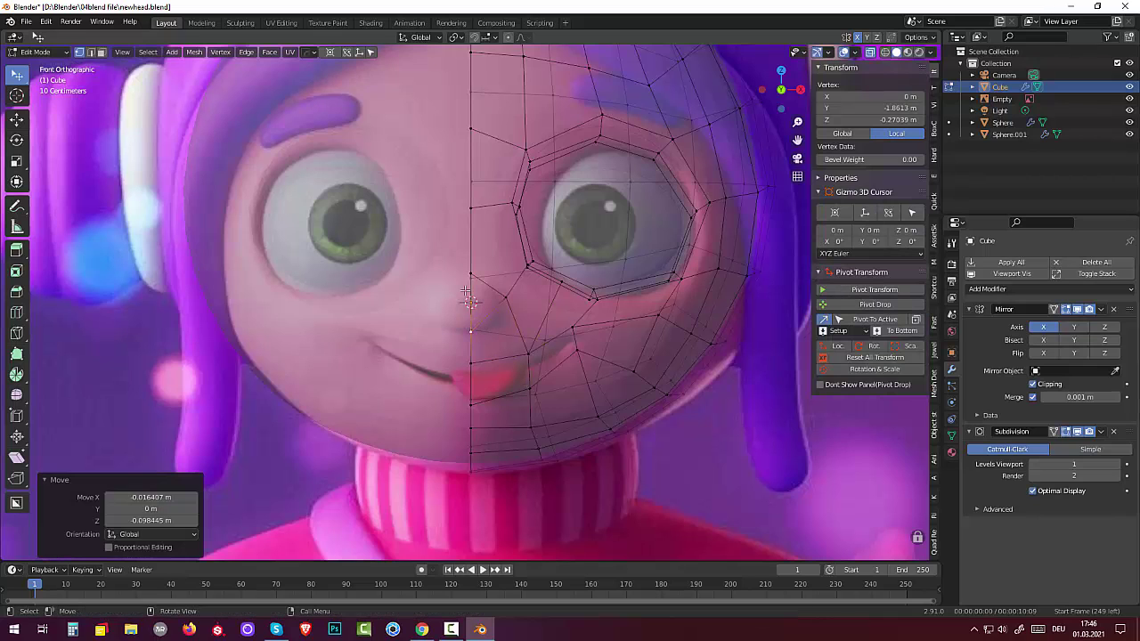
pyautogui.click(472, 274)
pyautogui.press('g')
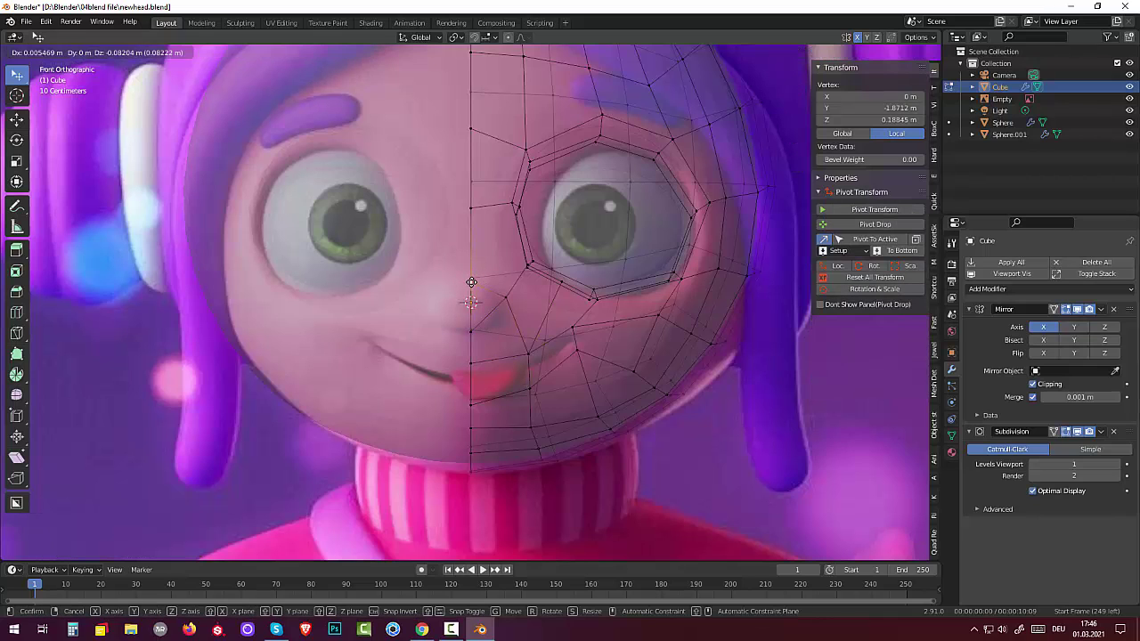
pyautogui.click(491, 293)
# Step: Move the cheek vertex beside the nose and the vertex below it about −0.049 m on Z
pyautogui.click(504, 301)
pyautogui.press('g')
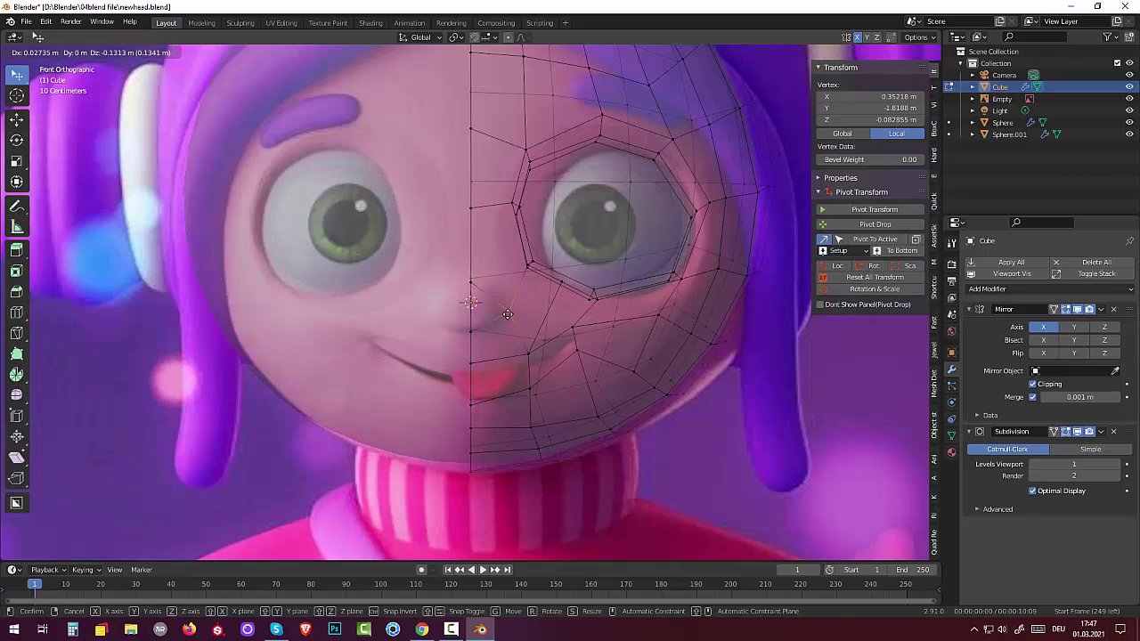
pyautogui.click(507, 314)
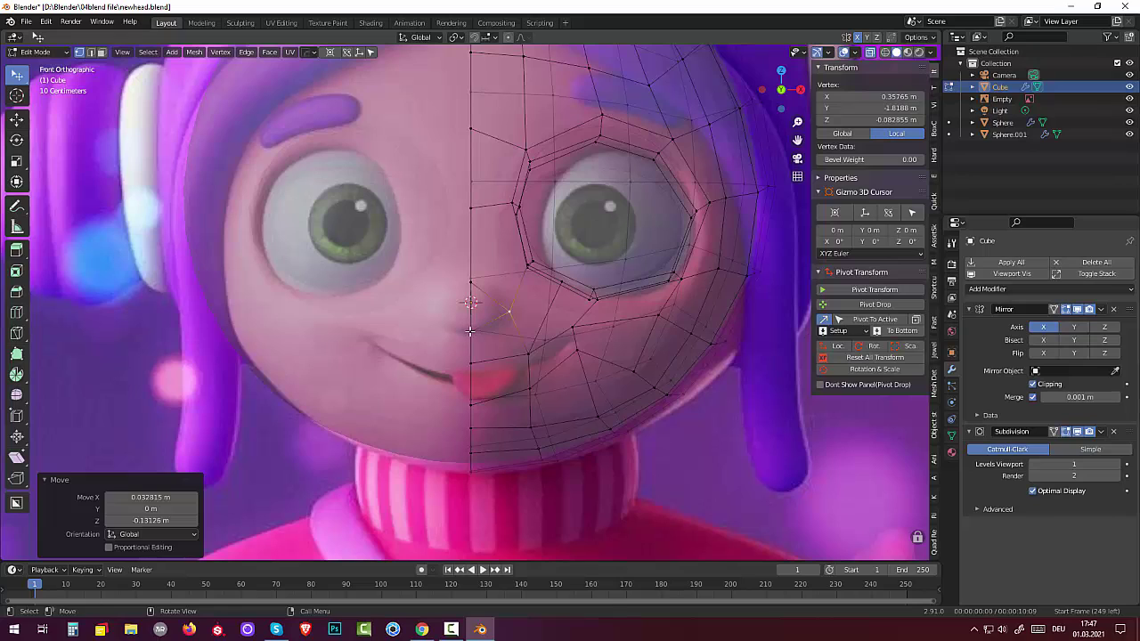
pyautogui.click(470, 331)
pyautogui.press('g')
pyautogui.click(471, 335)
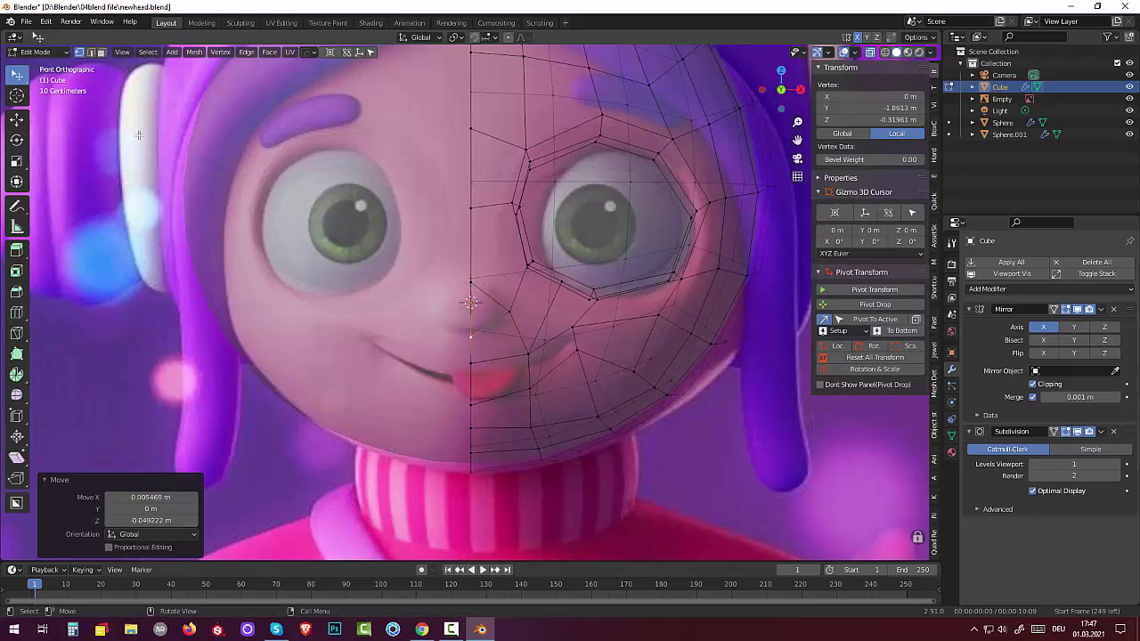
pyautogui.click(46, 53)
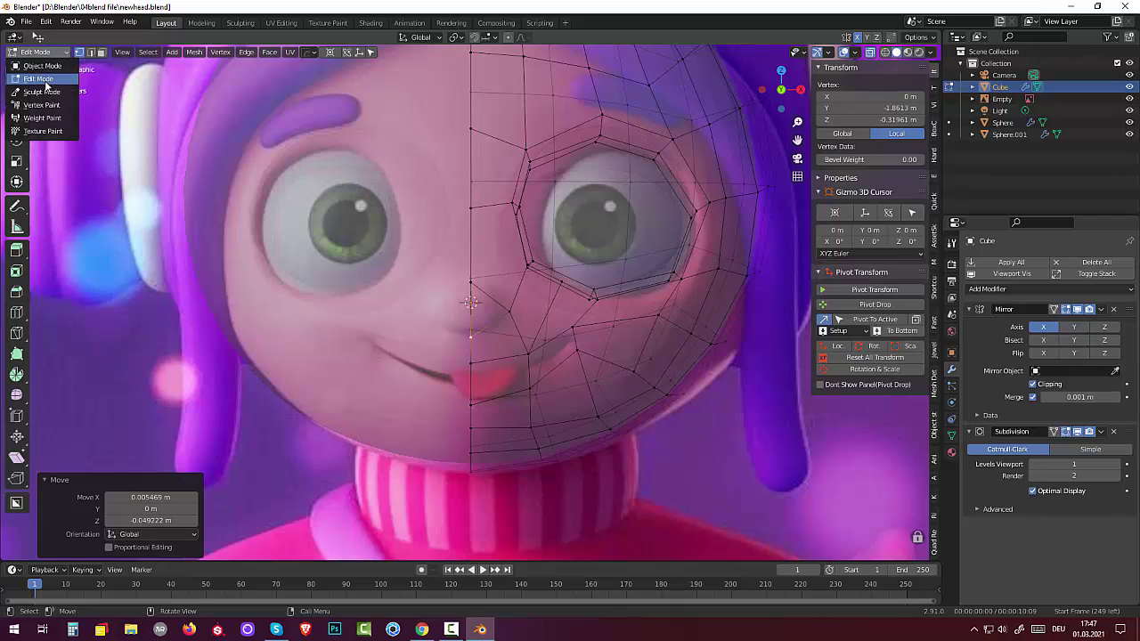
pyautogui.click(47, 80)
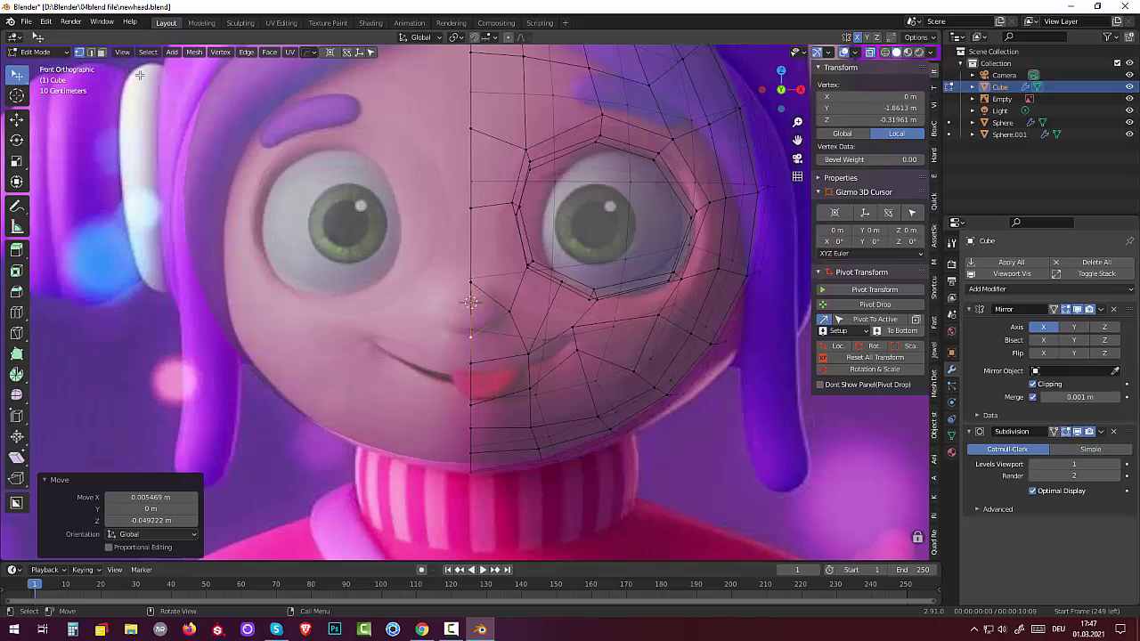
# Step: Turn off X-ray, hide the reference image Empty, and clear the vertex selection
pyautogui.click(871, 51)
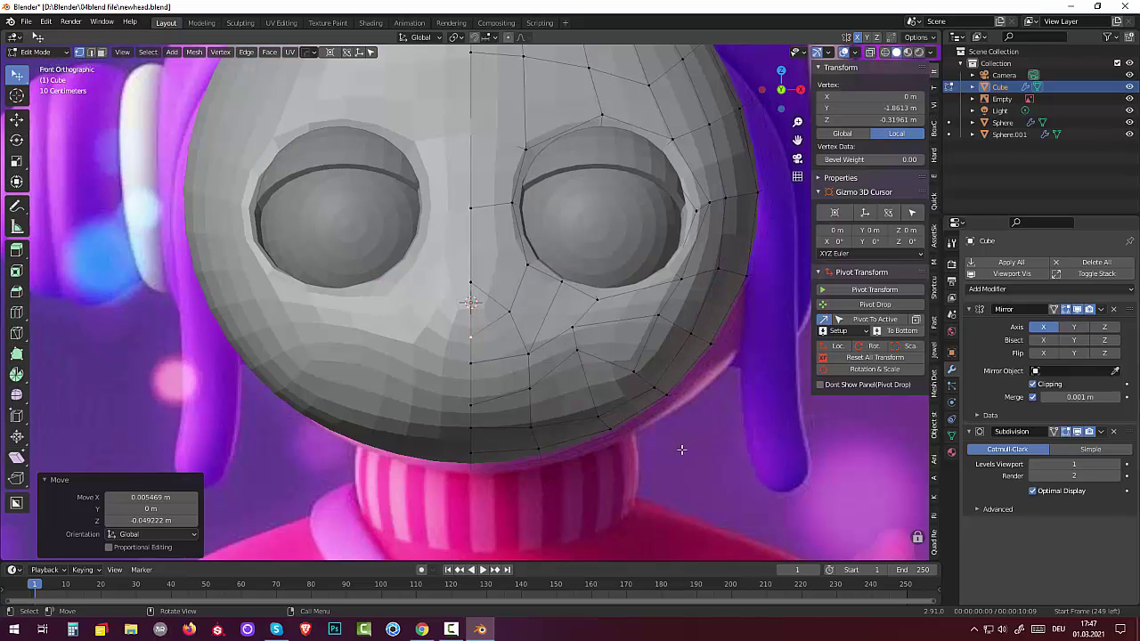
pyautogui.click(1129, 99)
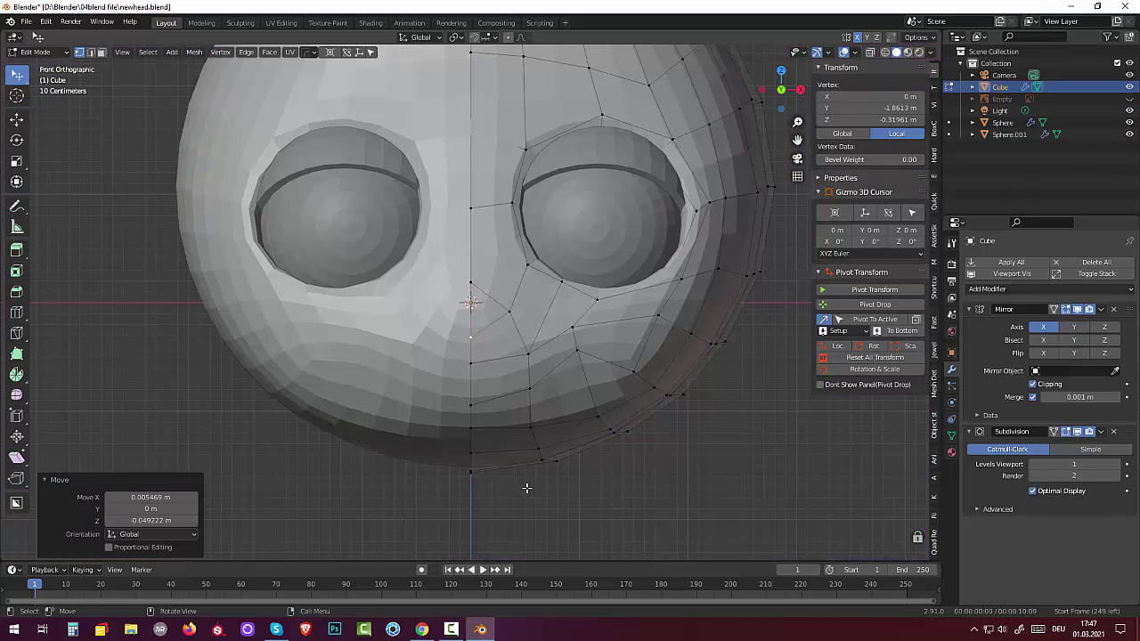
pyautogui.hotkey('alt', 'a')
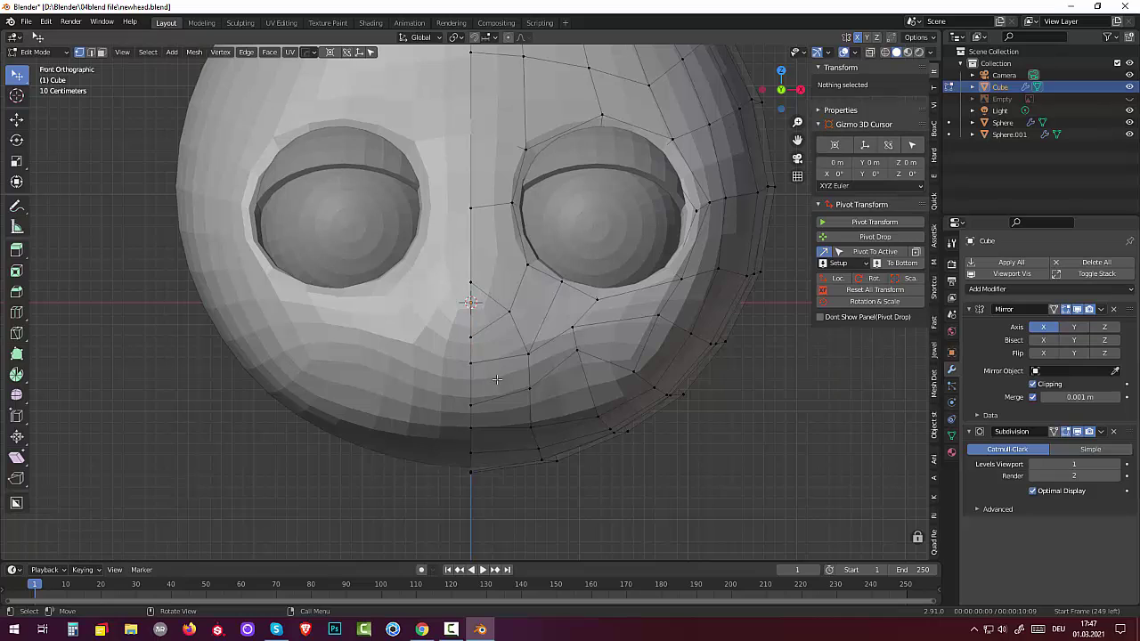
# Step: In Face select mode, select the two faces below the nose at the mouth corner
pyautogui.click(104, 54)
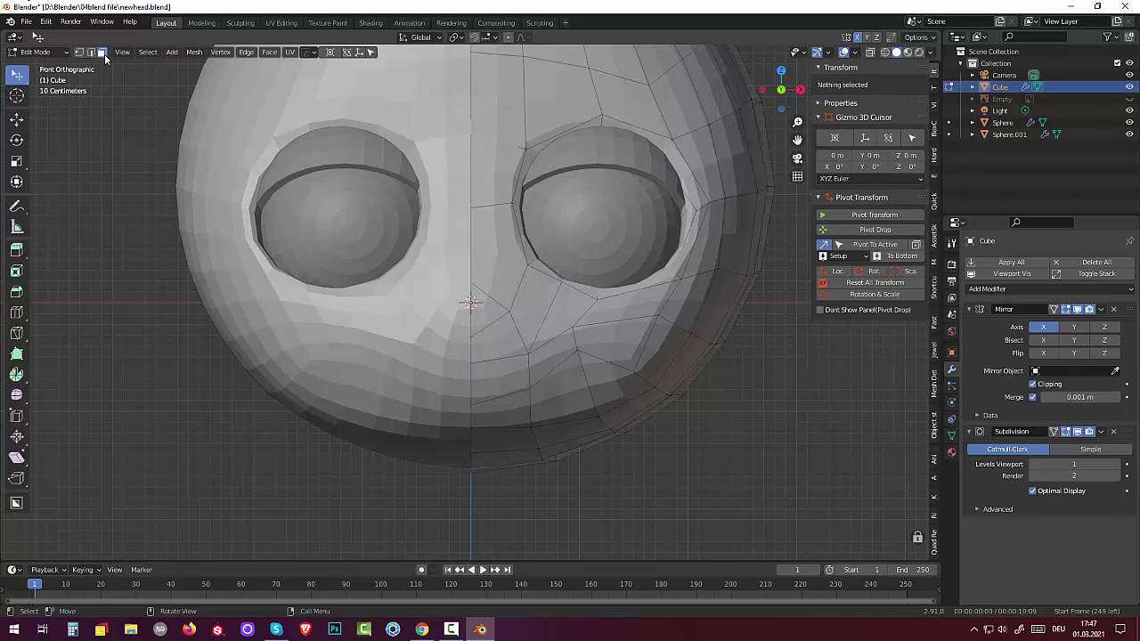
pyautogui.click(494, 372)
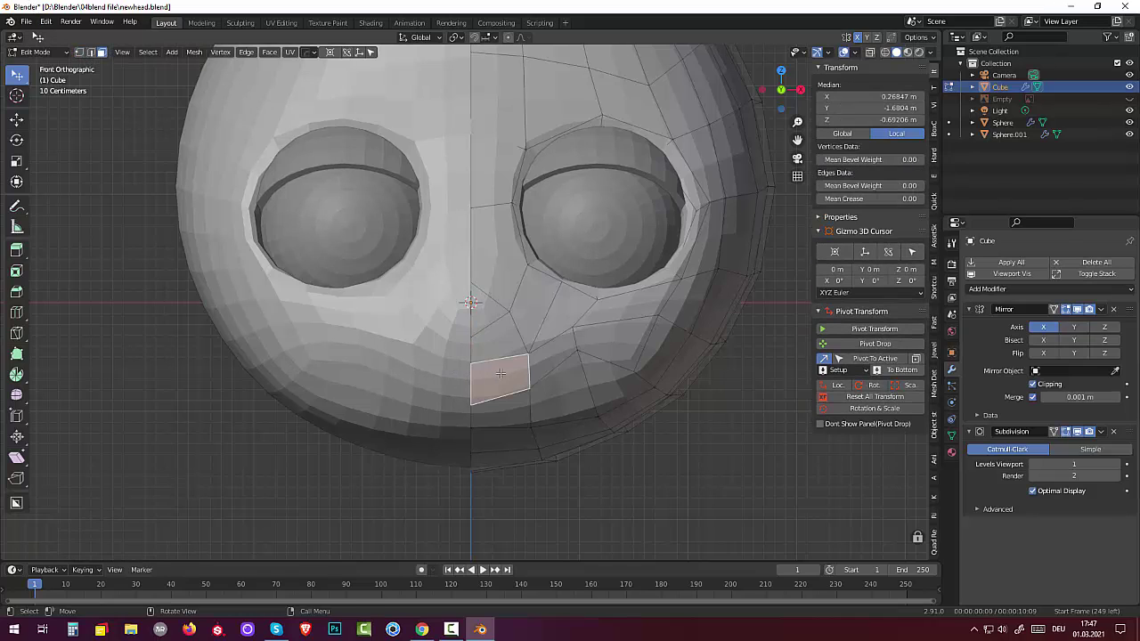
pyautogui.keyDown('shift'); pyautogui.click(552, 354); pyautogui.keyUp('shift')
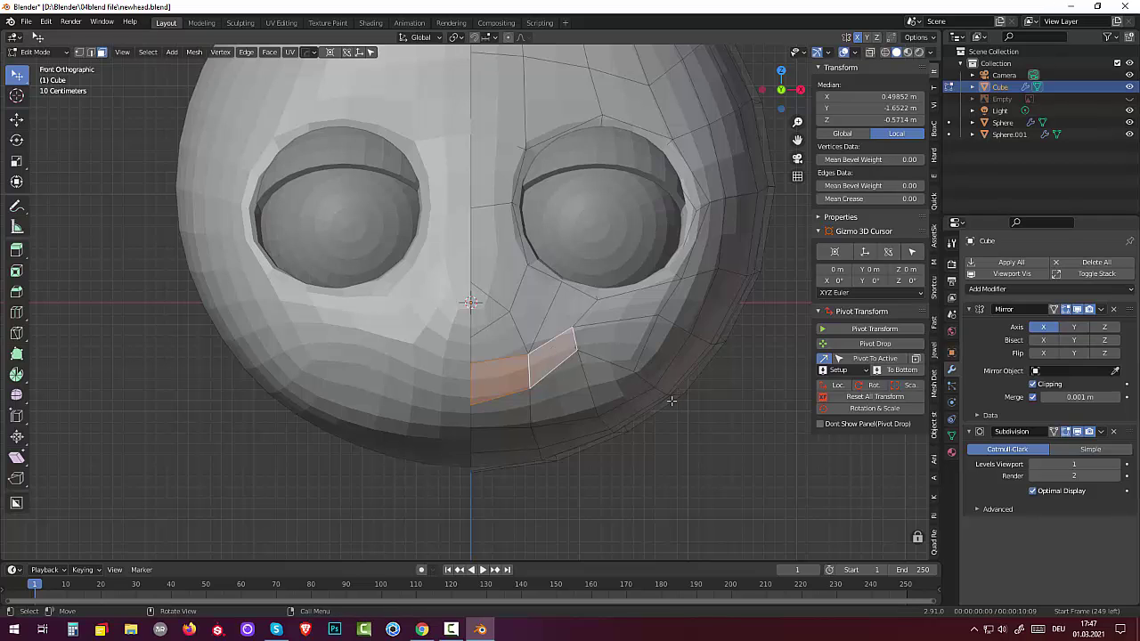
pyautogui.click(750, 441)
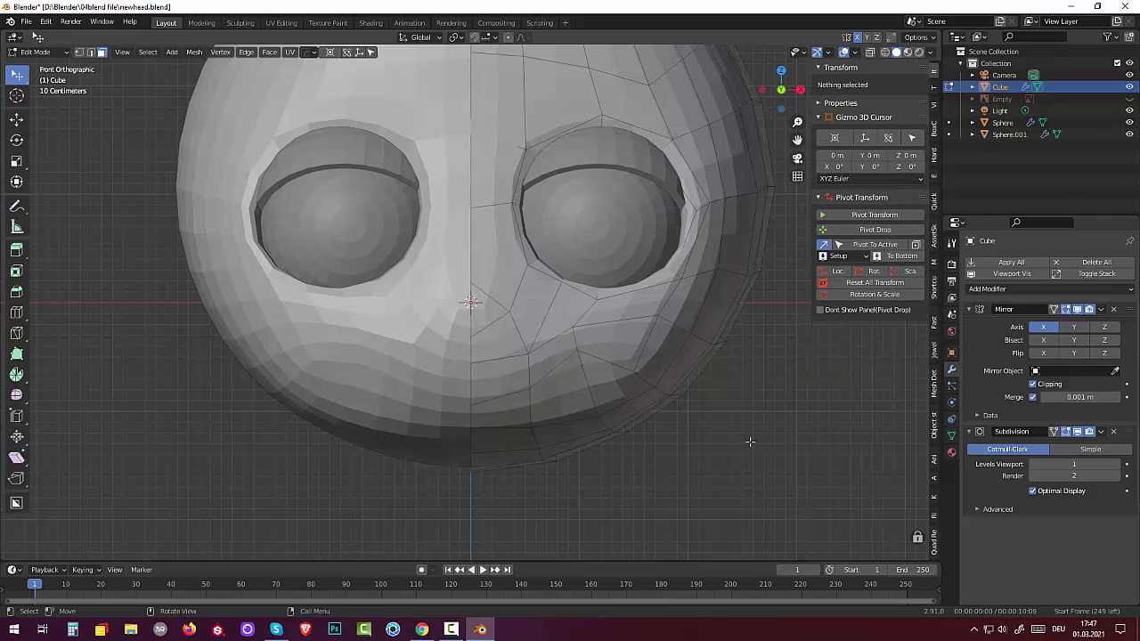
pyautogui.click(553, 349)
pyautogui.keyDown('shift'); pyautogui.click(499, 379); pyautogui.keyUp('shift')
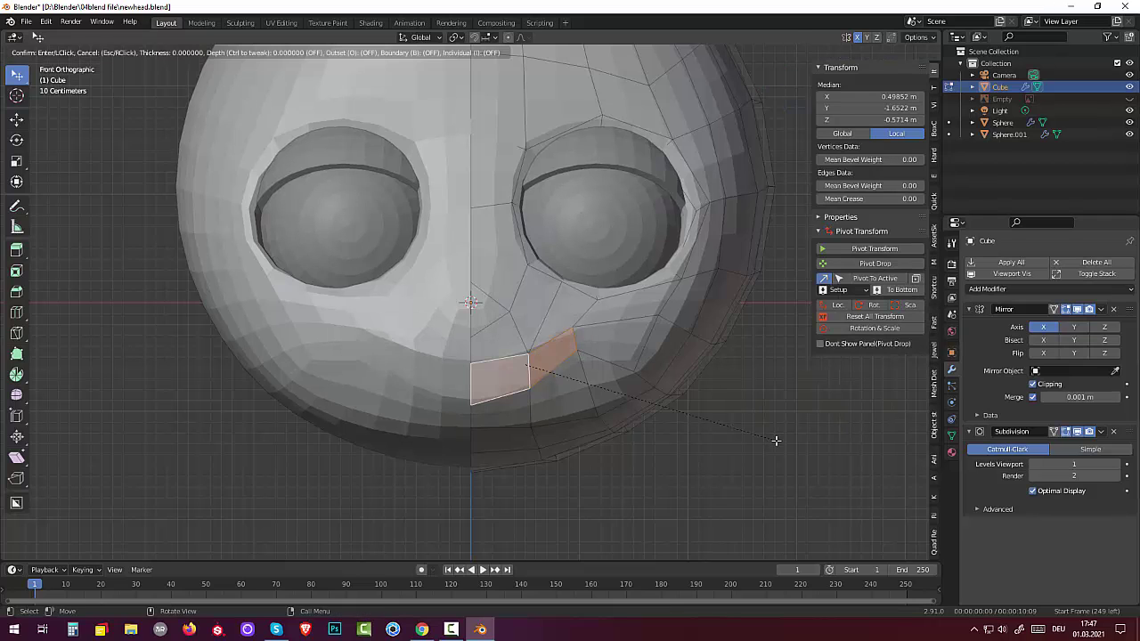
# Step: Inset the two mouth faces with boundary turned off
pyautogui.press('i')
pyautogui.press('b')
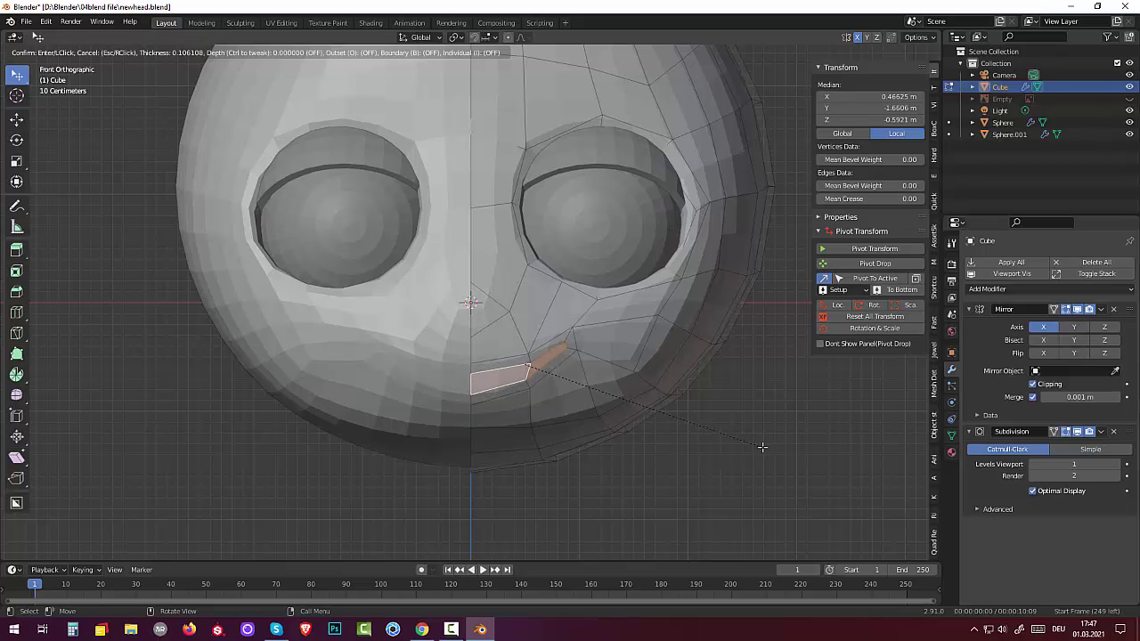
pyautogui.click(763, 446)
pyautogui.moveTo(758, 455)
pyautogui.mouseDown(button='middle')
pyautogui.moveTo(719, 468)
pyautogui.moveTo(659, 453)
pyautogui.moveTo(650, 474)
pyautogui.moveTo(625, 477)
pyautogui.mouseUp(button='middle')
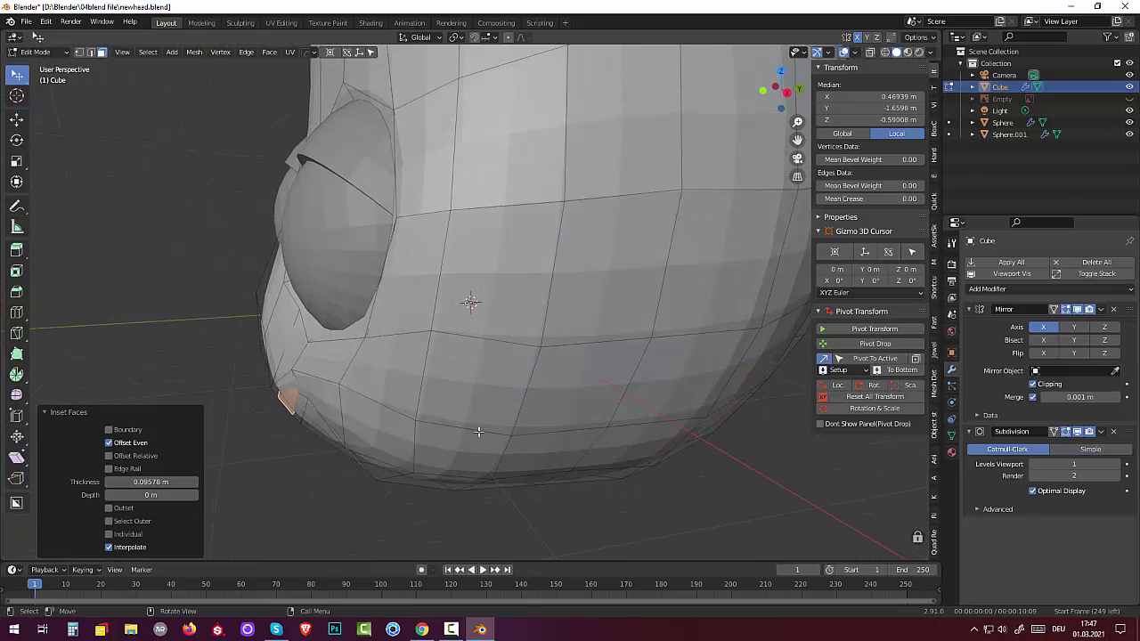
pyautogui.moveTo(478, 431); pyautogui.dragTo(387, 431, button='middle')
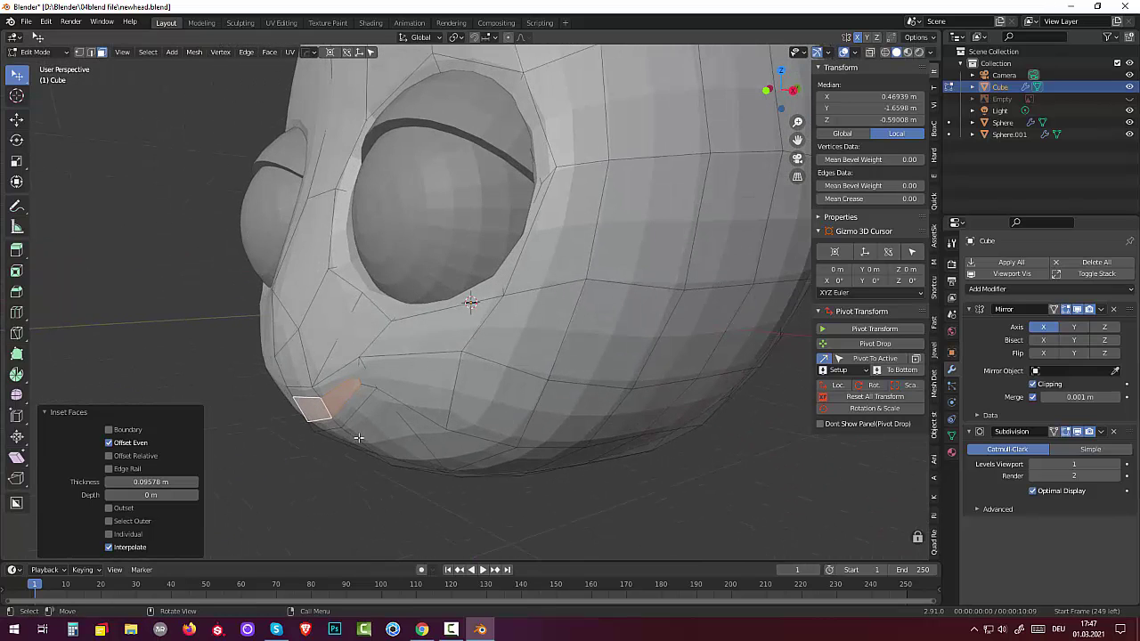
# Step: Extrude the inset faces about −0.25 m inward to carve the mouth slit
pyautogui.press('e')
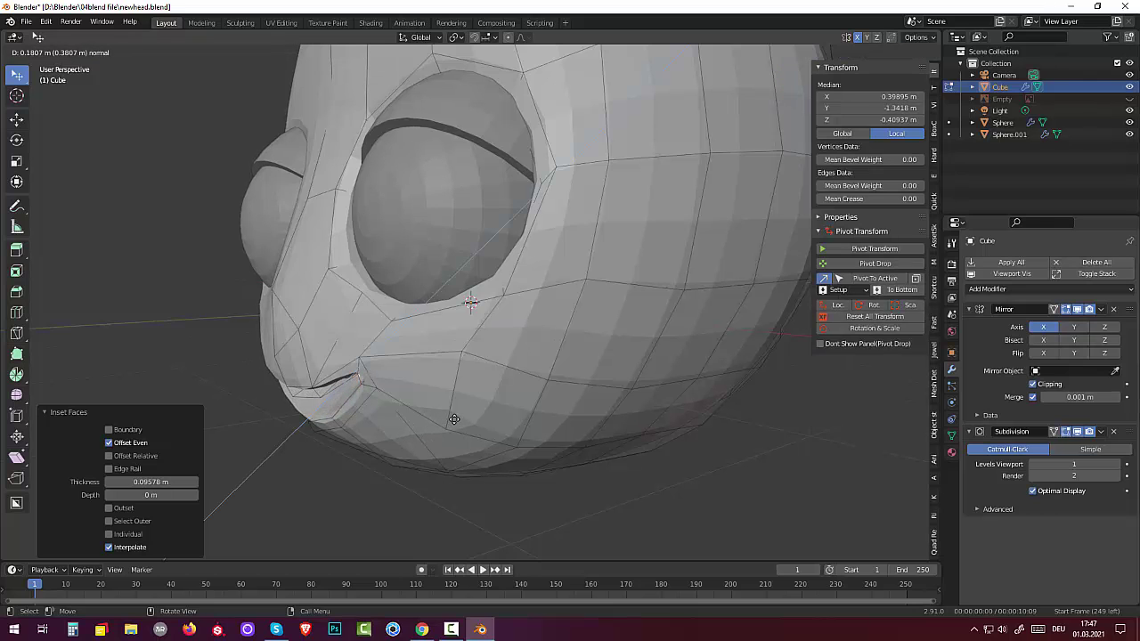
pyautogui.click(441, 428)
pyautogui.moveTo(442, 428)
pyautogui.mouseDown(button='middle')
pyautogui.moveTo(526, 383)
pyautogui.moveTo(525, 432)
pyautogui.moveTo(394, 412)
pyautogui.mouseUp(button='middle')
pyautogui.scroll(3, 504, 423)
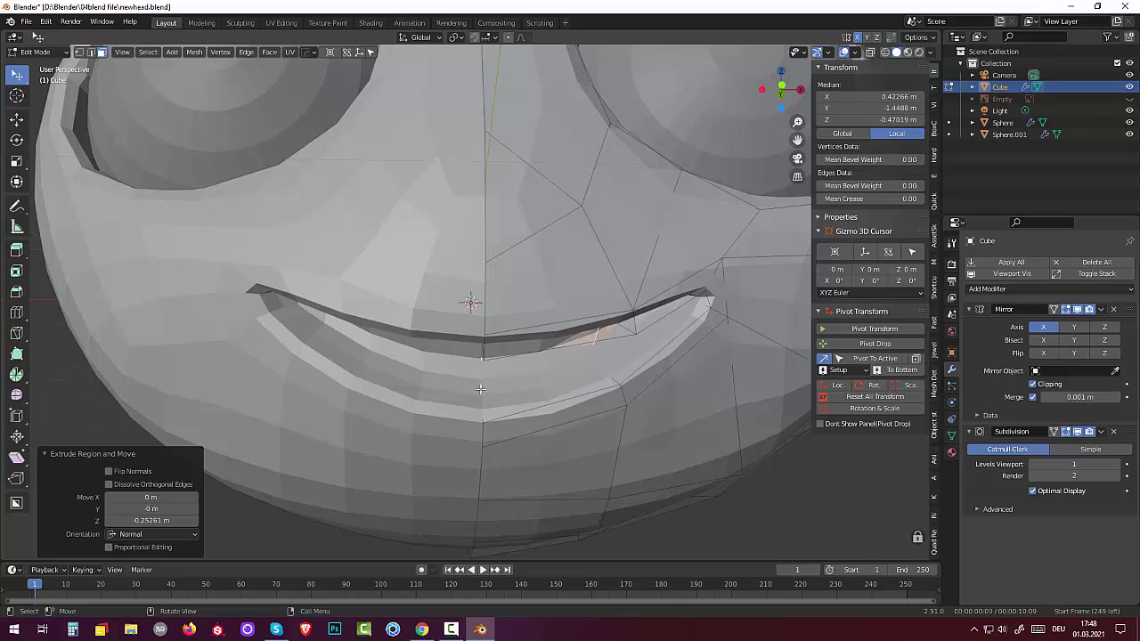
# Step: Select the mouth-corner and lower-lip edges under the mouth
pyautogui.click(708, 300)
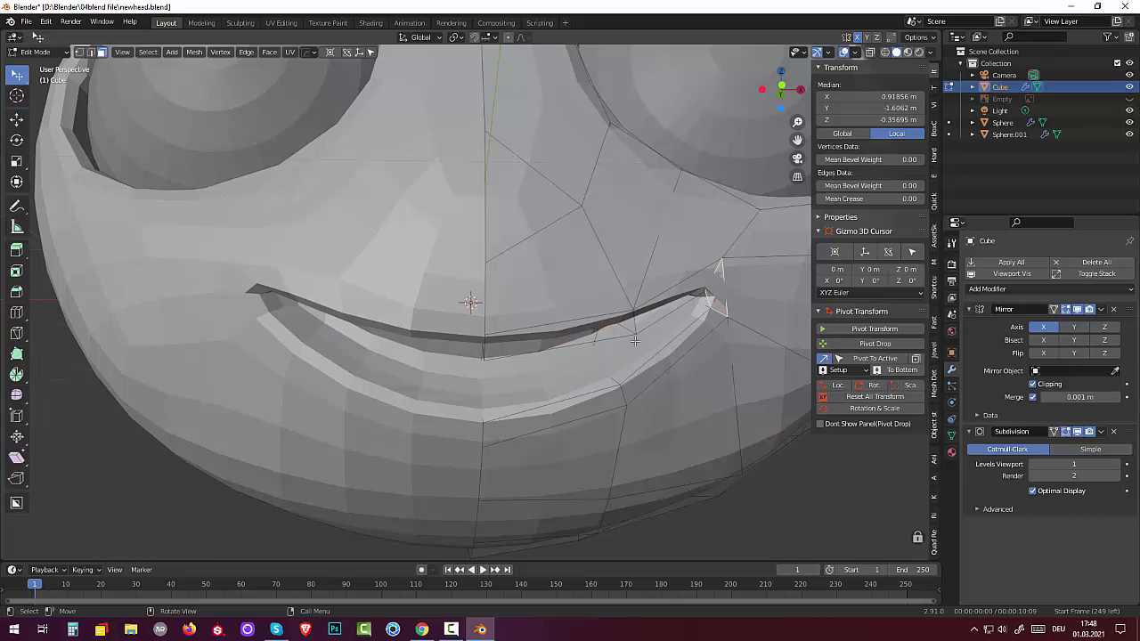
pyautogui.click(529, 375)
pyautogui.click(526, 382)
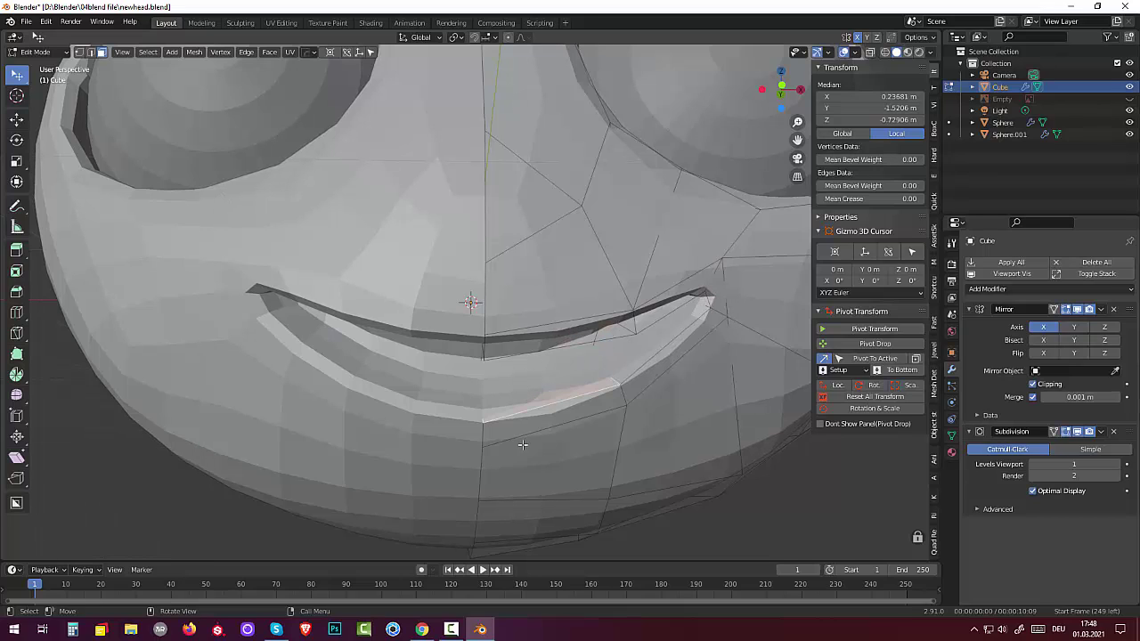
pyautogui.moveTo(523, 378); pyautogui.dragTo(494, 327, button='middle')
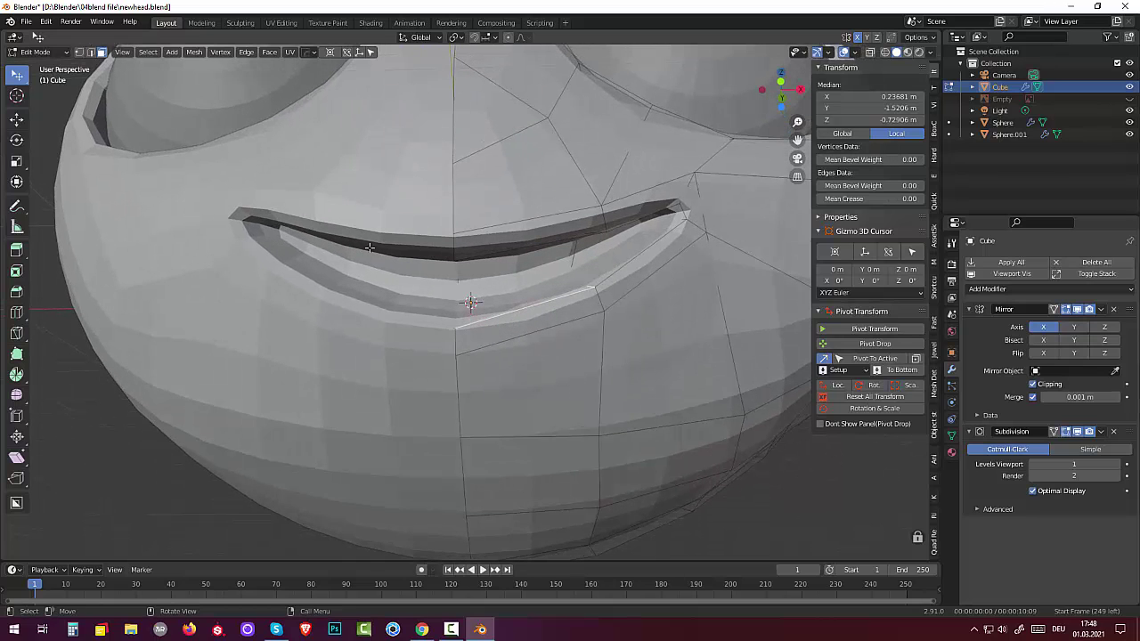
# Step: In Edge select mode, select the upper and lower lip edges of the smile
pyautogui.click(90, 51)
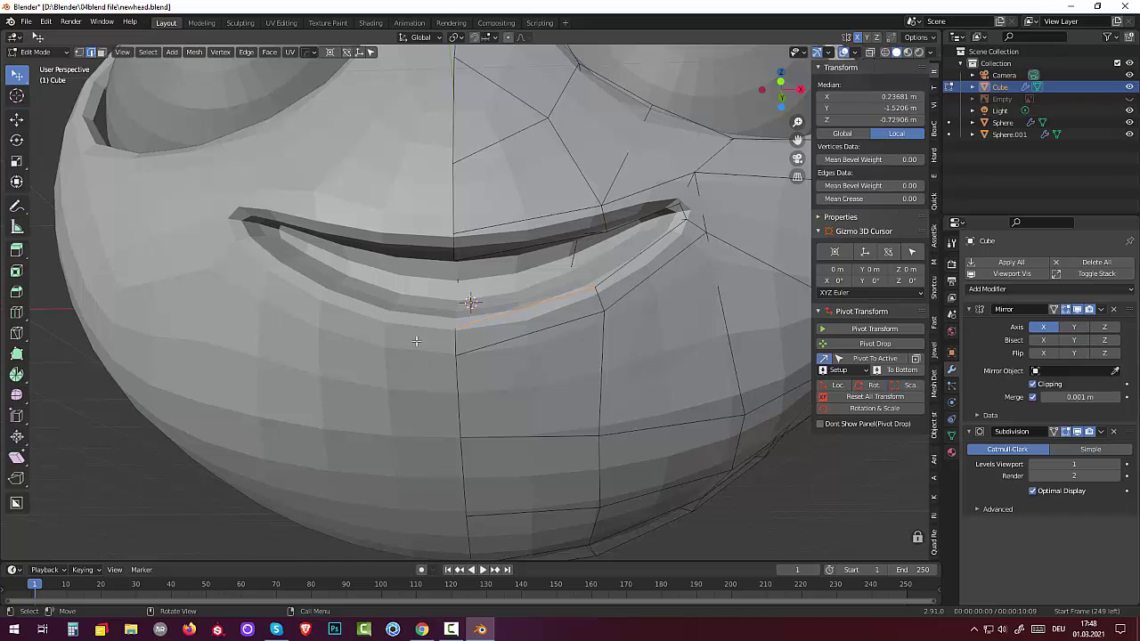
pyautogui.click(619, 272)
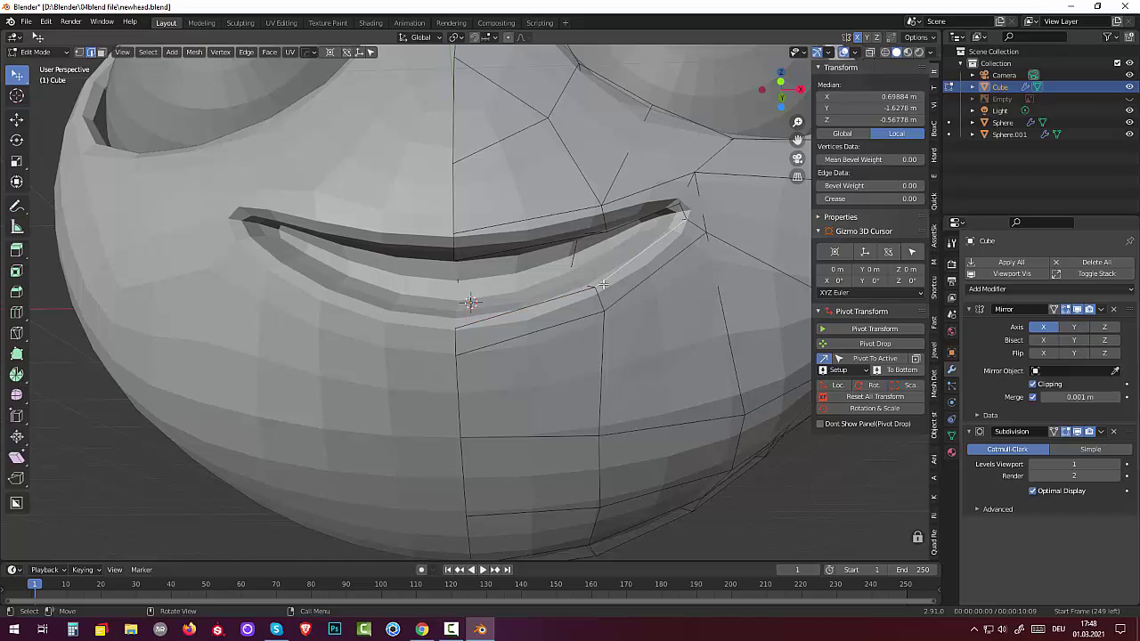
pyautogui.keyDown('shift'); pyautogui.click(566, 295); pyautogui.keyUp('shift')
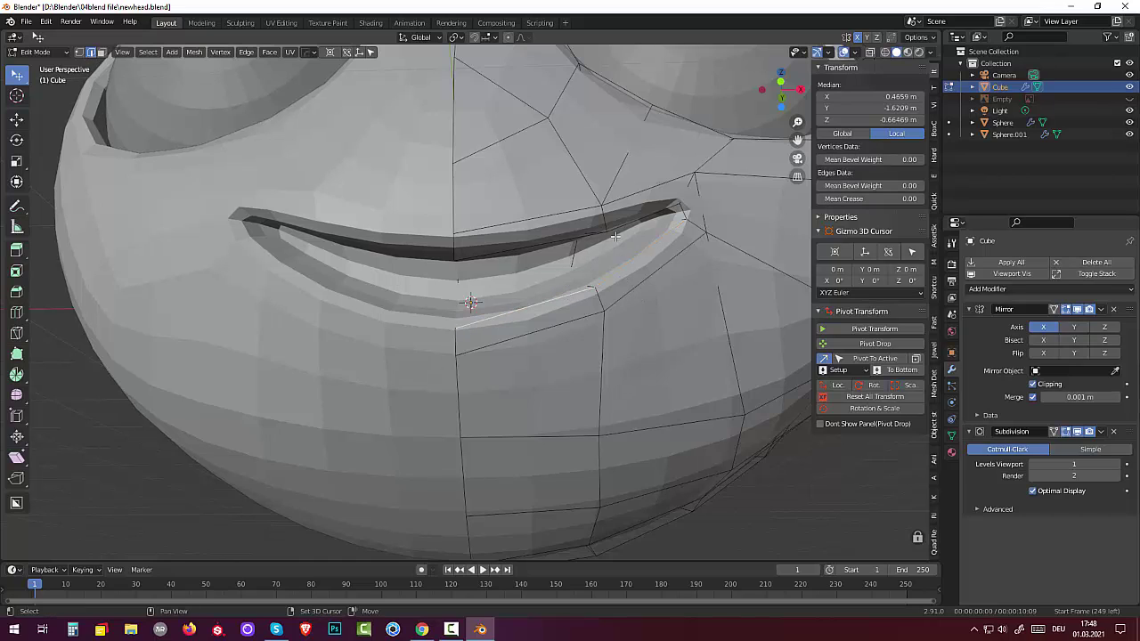
pyautogui.keyDown('shift'); pyautogui.click(659, 213); pyautogui.keyUp('shift')
pyautogui.keyDown('shift'); pyautogui.click(566, 236); pyautogui.keyUp('shift')
pyautogui.moveTo(580, 258); pyautogui.dragTo(576, 253, button='middle')
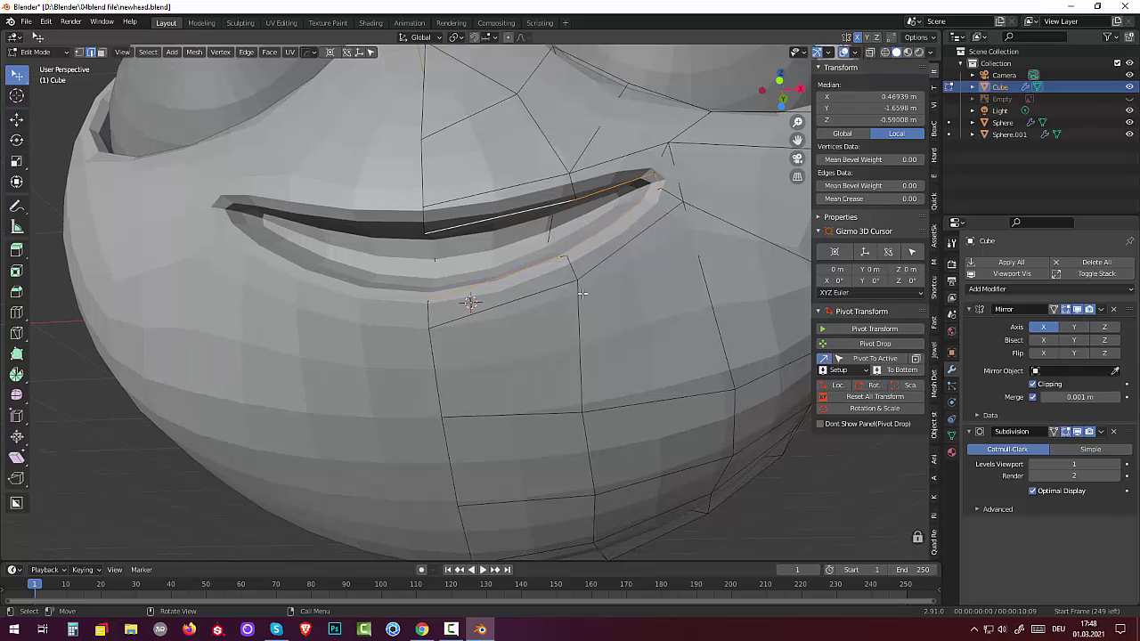
pyautogui.moveTo(576, 254); pyautogui.dragTo(591, 323, button='middle')
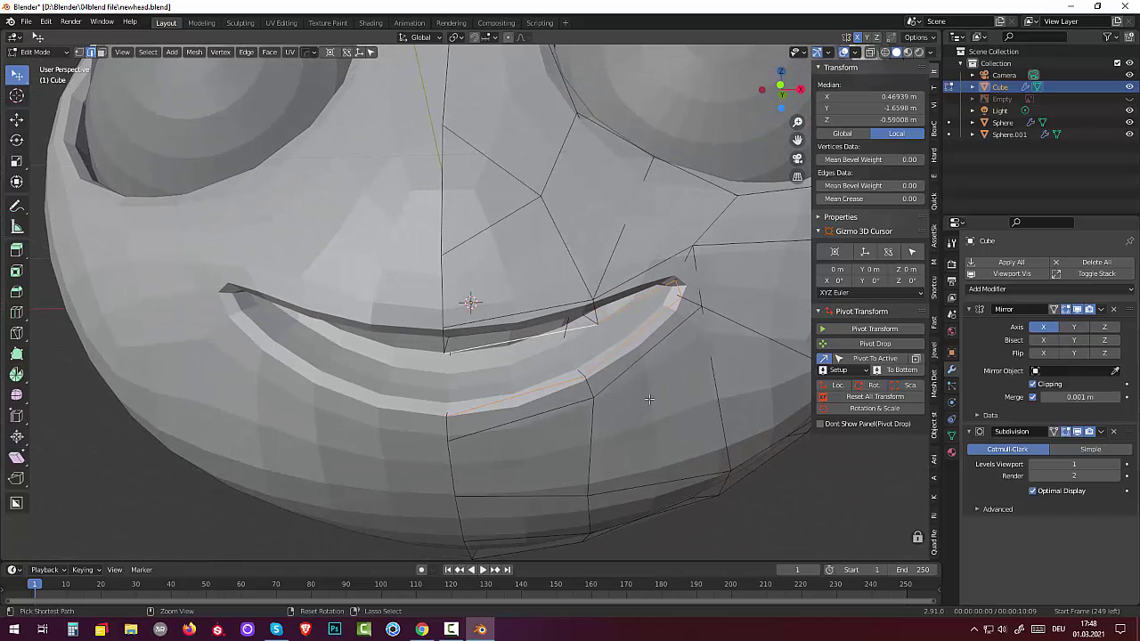
# Step: Bevel the lip edges at 0.0361 m width with one segment, then deselect all
pyautogui.hotkey('ctrl', 'b')
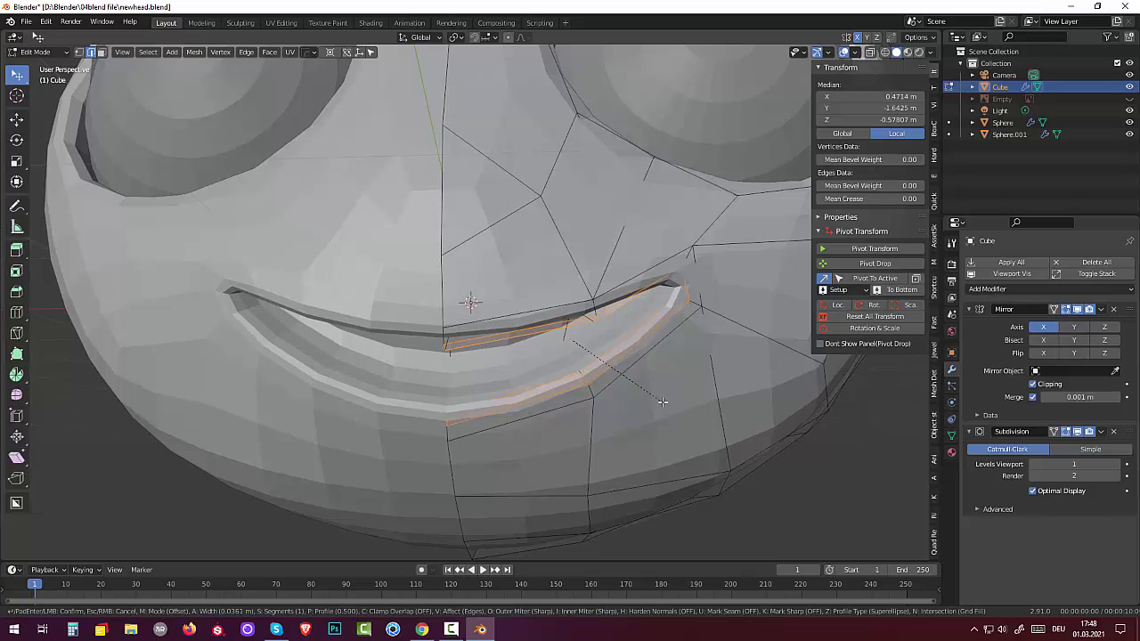
pyautogui.click(661, 401)
pyautogui.scroll(-5, 693, 460)
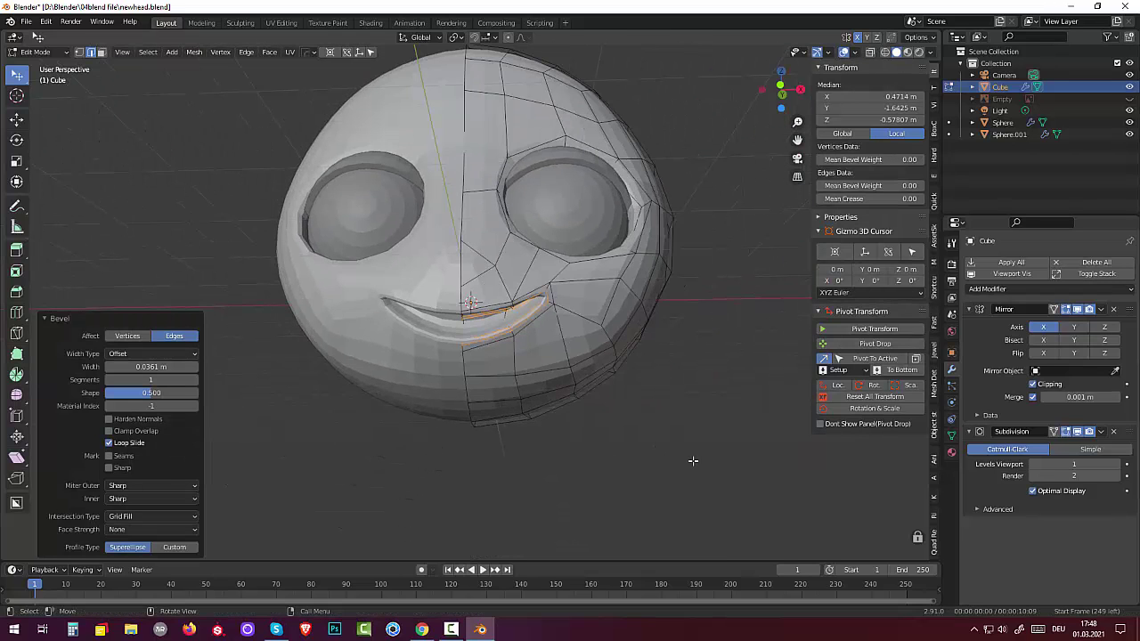
pyautogui.moveTo(654, 415); pyautogui.dragTo(654, 420, button='middle')
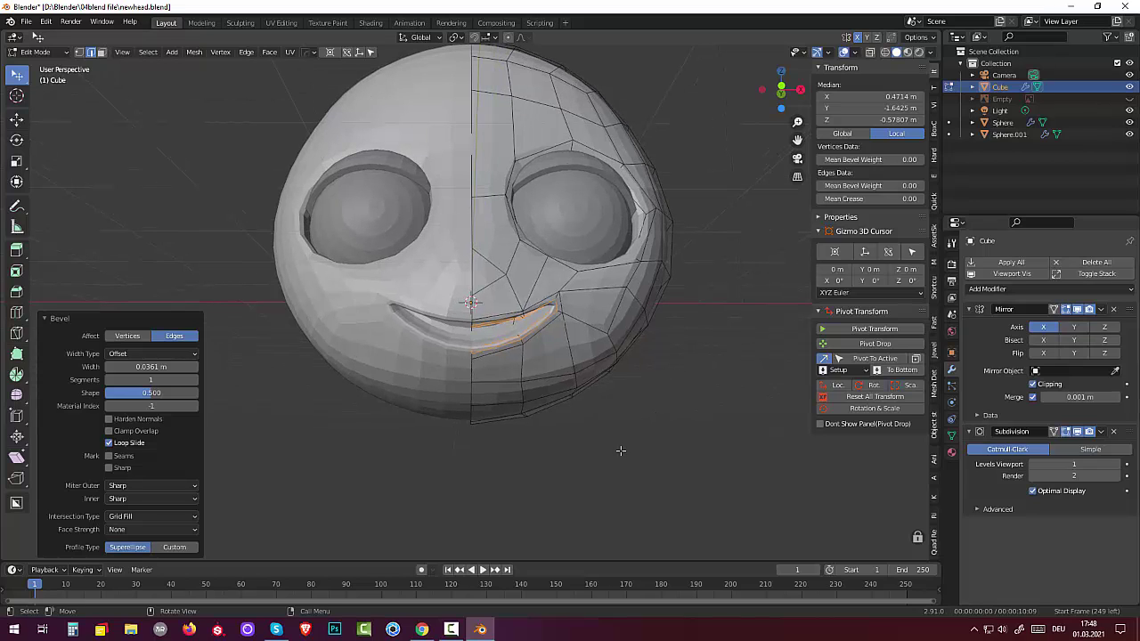
pyautogui.hotkey('alt', 'a')
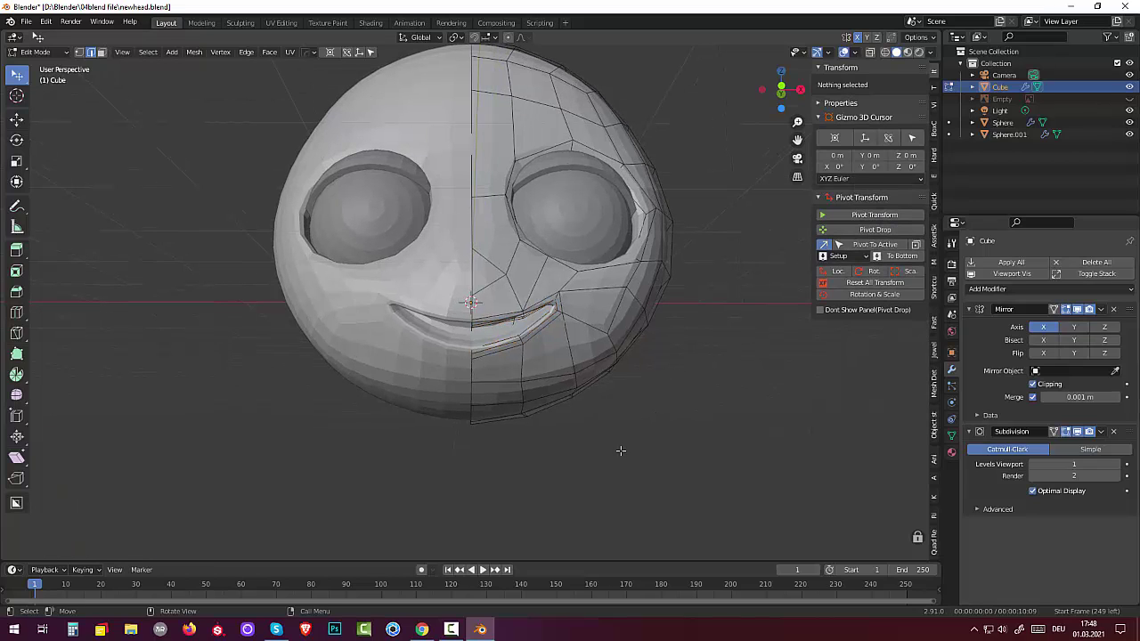
# Step: Zoom in and select the edges beside the smile's right corner
pyautogui.scroll(2, 595, 418)
pyautogui.scroll(2, 596, 418)
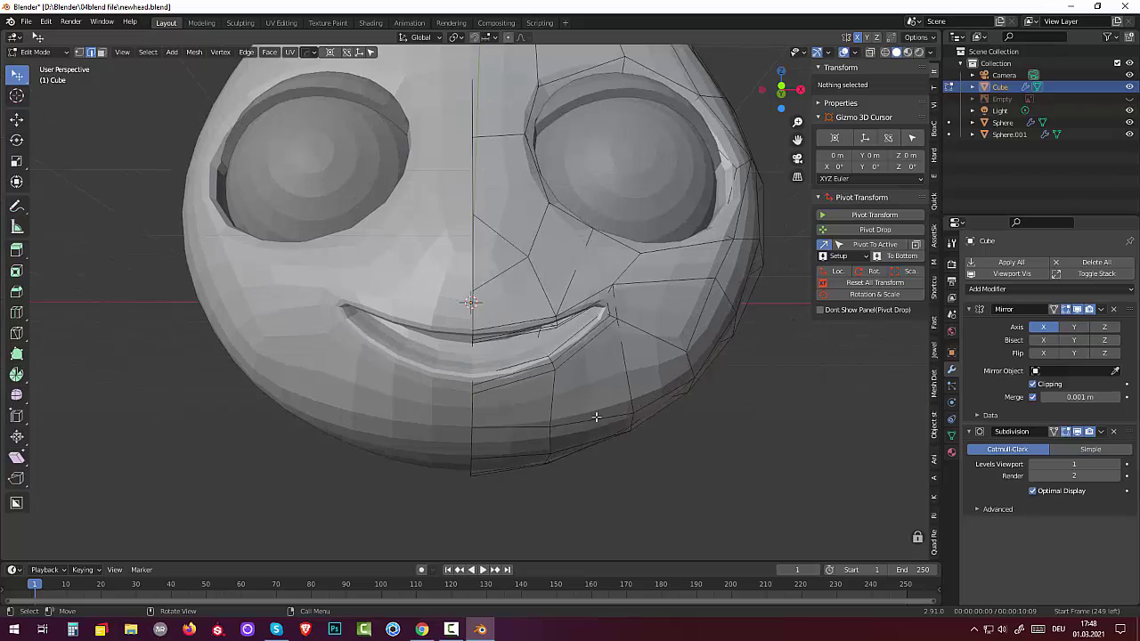
pyautogui.scroll(3, 596, 419)
pyautogui.moveTo(596, 410)
pyautogui.mouseDown(button='middle')
pyautogui.moveTo(537, 408)
pyautogui.moveTo(515, 388)
pyautogui.mouseUp(button='middle')
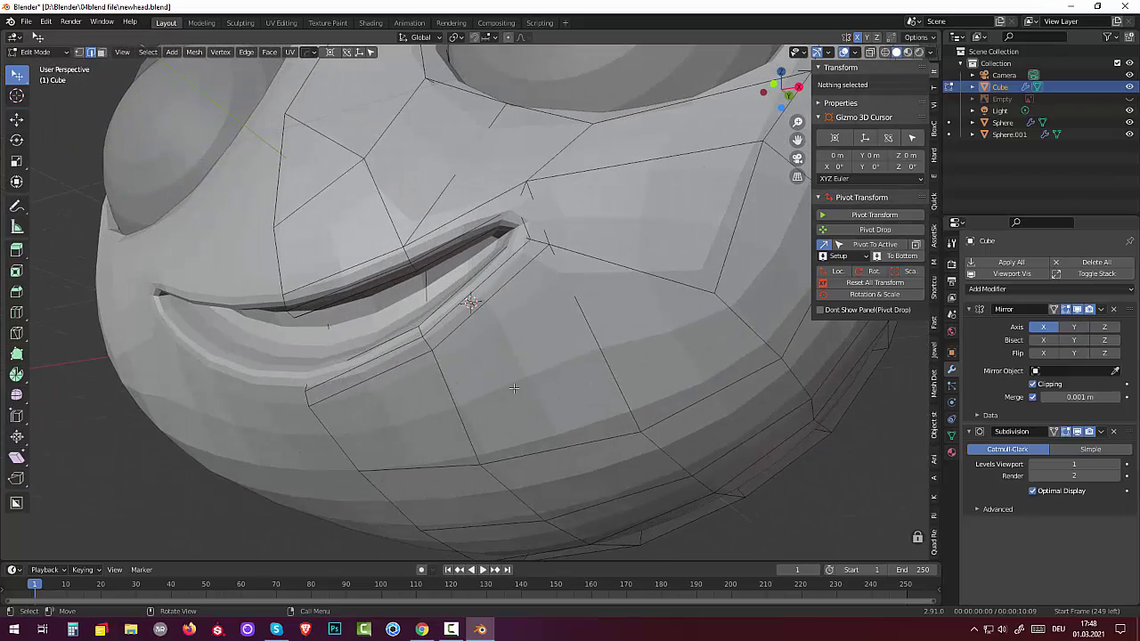
pyautogui.click(386, 309)
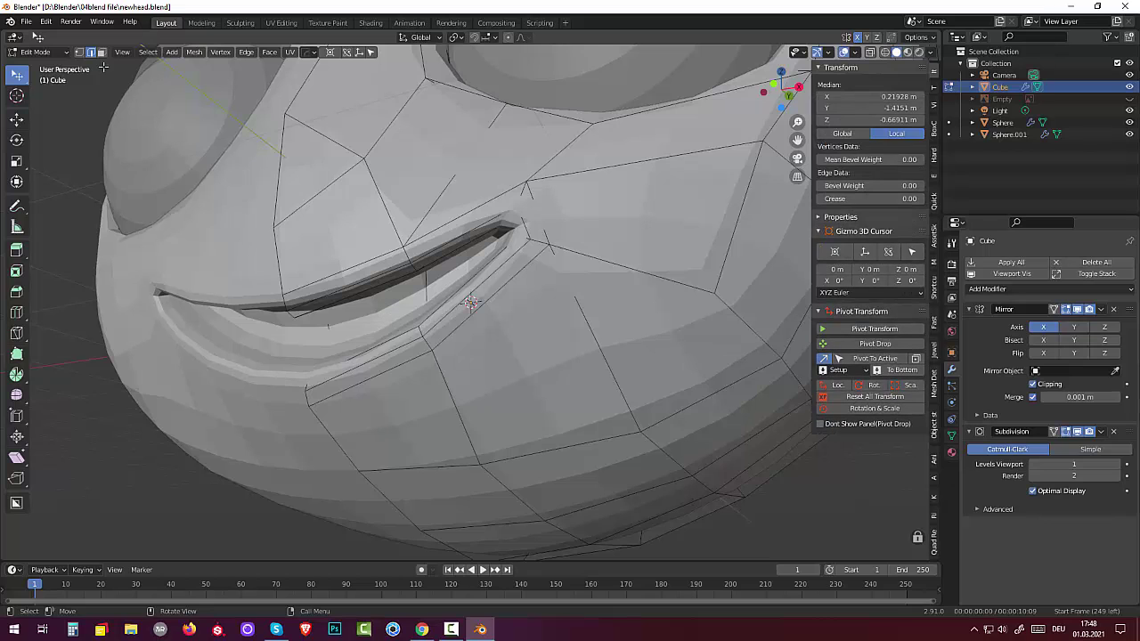
pyautogui.keyDown('shift'); pyautogui.click(470, 263); pyautogui.keyUp('shift')
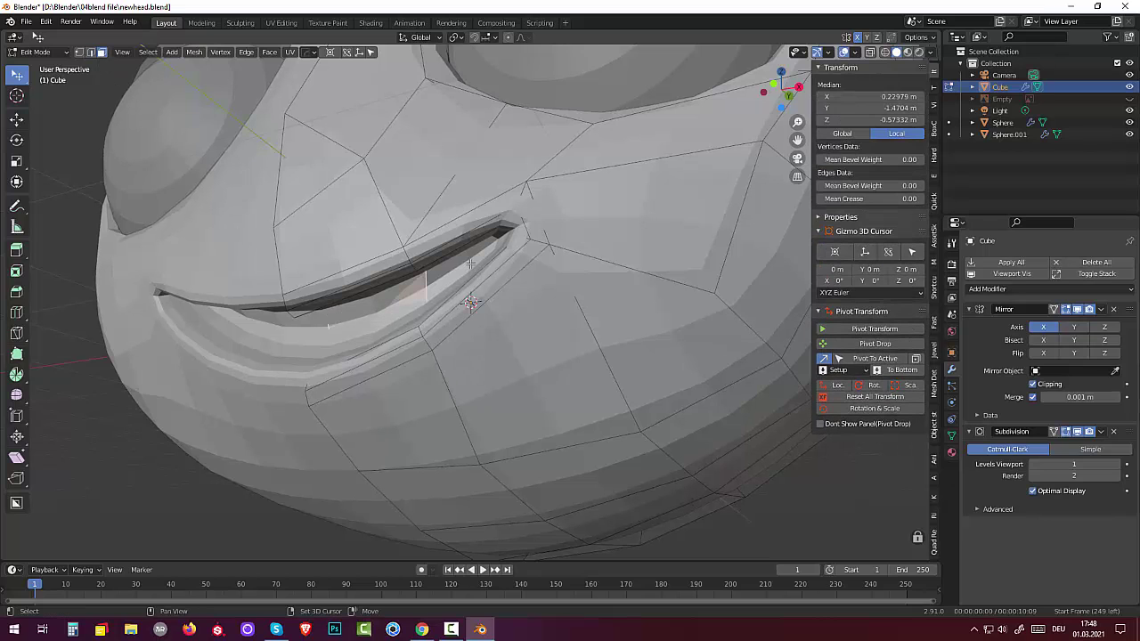
pyautogui.keyDown('shift'); pyautogui.click(459, 260); pyautogui.keyUp('shift')
pyautogui.keyDown('shift'); pyautogui.click(476, 250); pyautogui.keyUp('shift')
pyautogui.keyDown('shift'); pyautogui.click(454, 268); pyautogui.keyUp('shift')
pyautogui.moveTo(454, 268); pyautogui.dragTo(384, 340, button='middle')
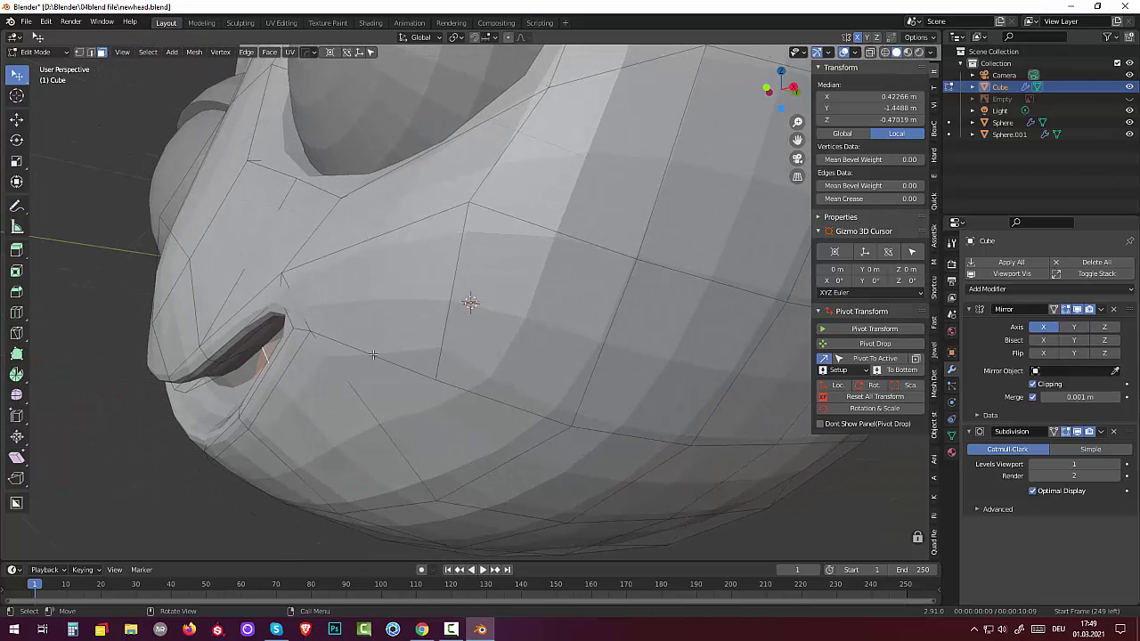
# Step: Pull the corner edges outward about 0.12, 0.13, 0.06 m, cancelling a second move
pyautogui.press('g')
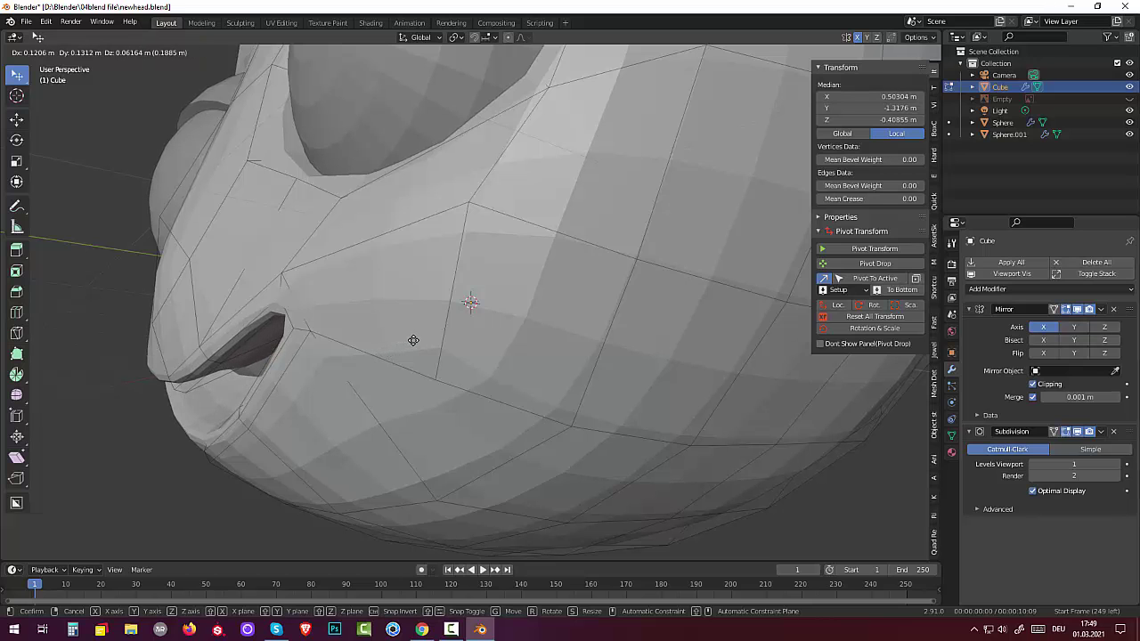
pyautogui.click(413, 340)
pyautogui.moveTo(413, 340)
pyautogui.mouseDown(button='middle')
pyautogui.moveTo(495, 328)
pyautogui.moveTo(419, 362)
pyautogui.mouseUp(button='middle')
pyautogui.press('g')
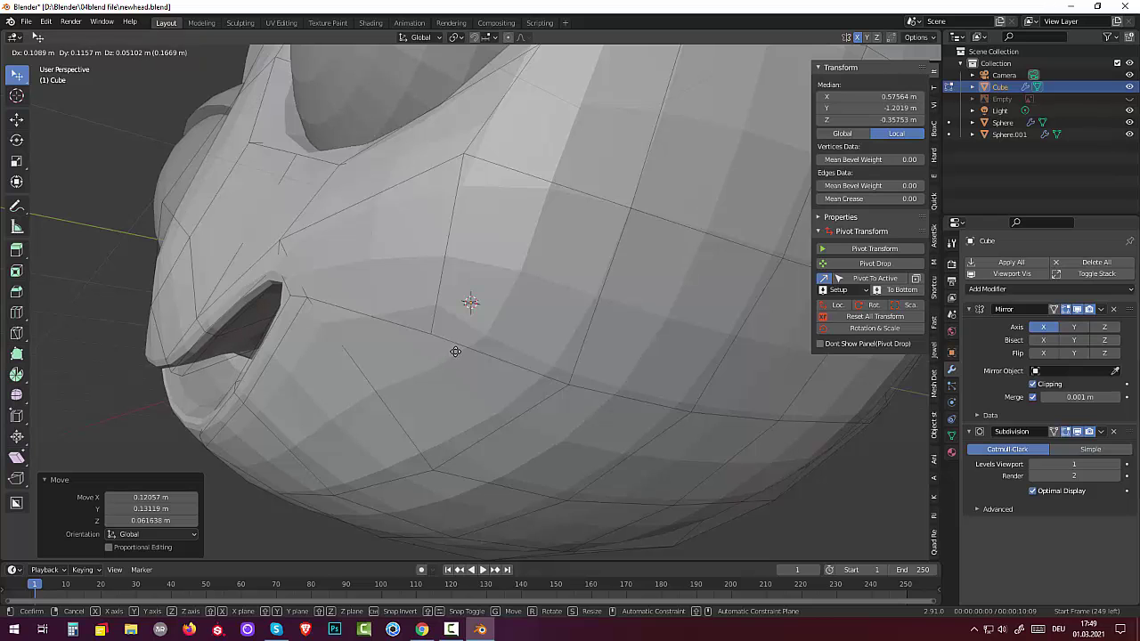
pyautogui.rightClick(455, 352)
pyautogui.click(463, 369)
pyautogui.click(617, 302)
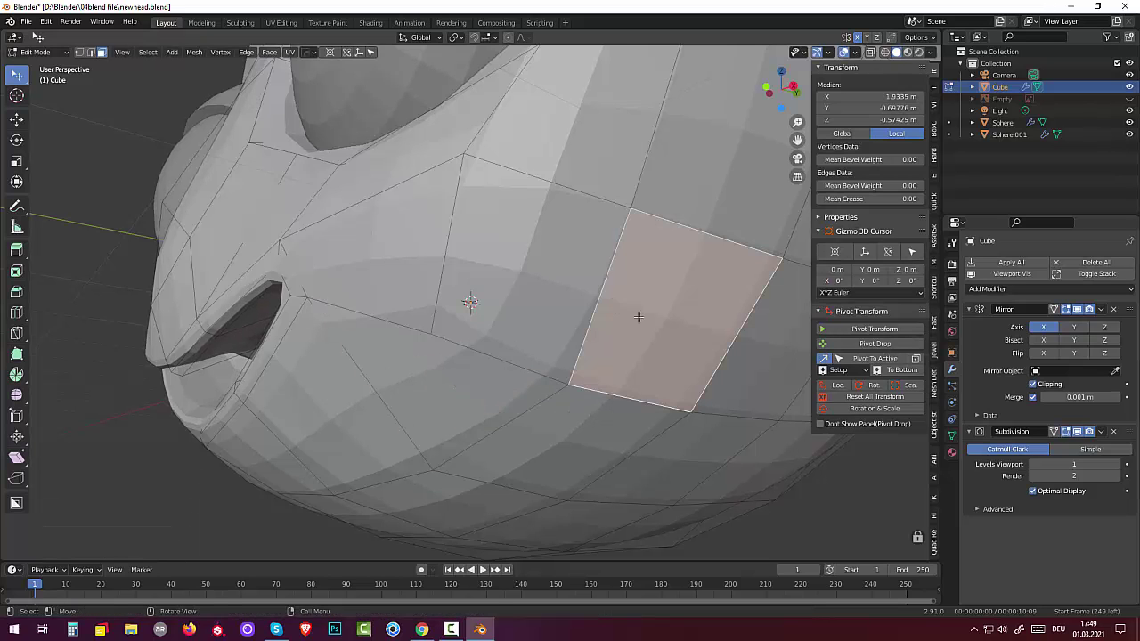
pyautogui.moveTo(638, 317); pyautogui.dragTo(688, 310, button='middle')
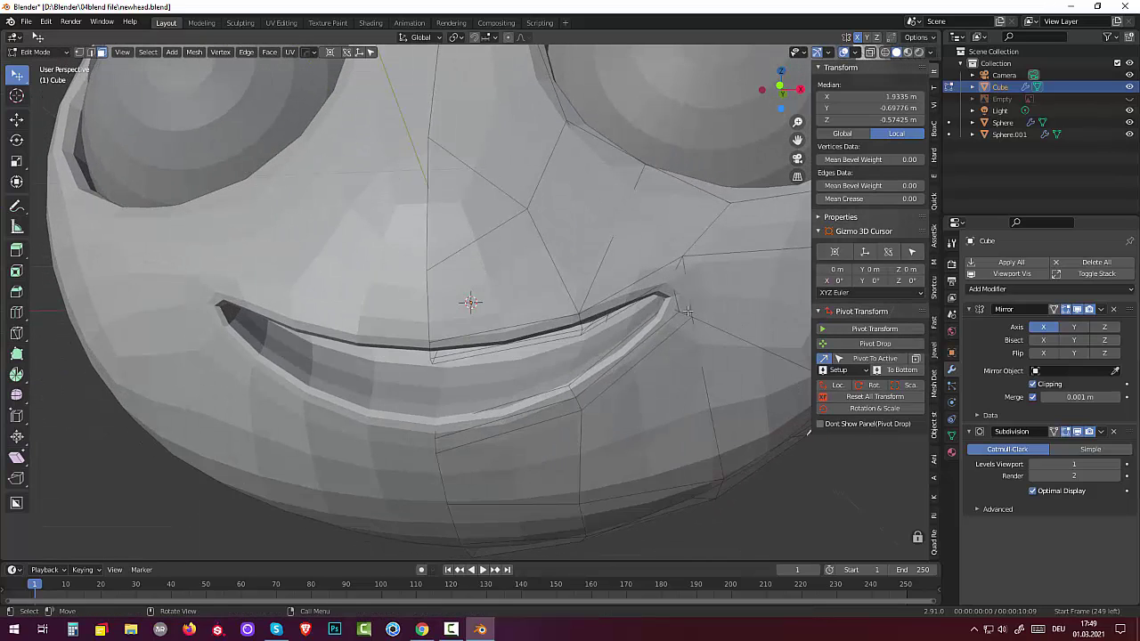
pyautogui.scroll(-3, 673, 306)
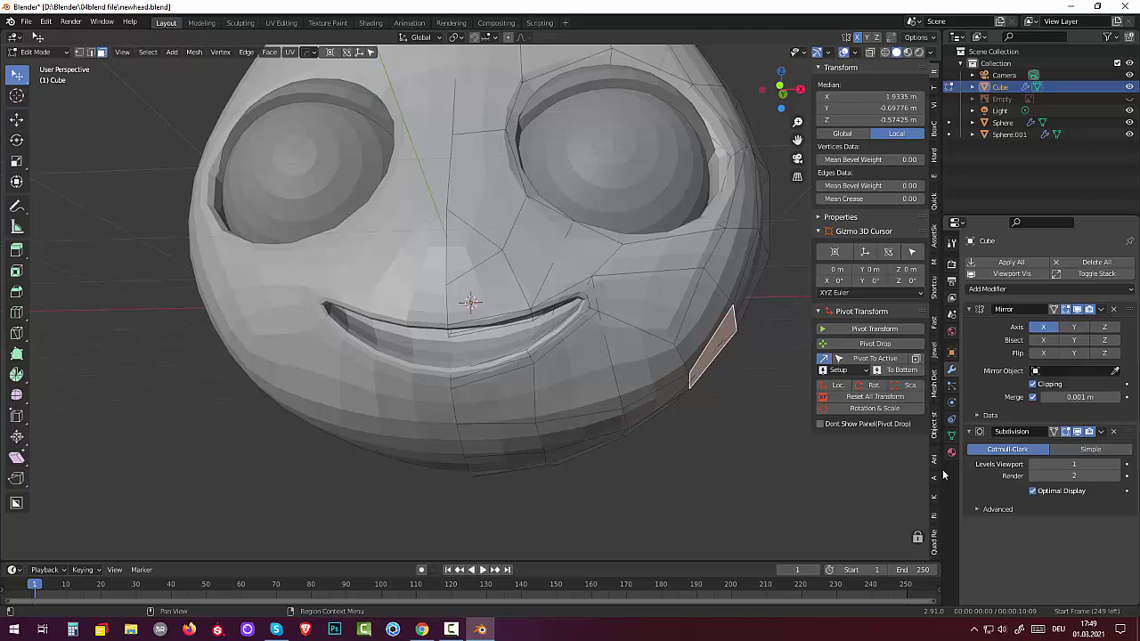
pyautogui.click(820, 467)
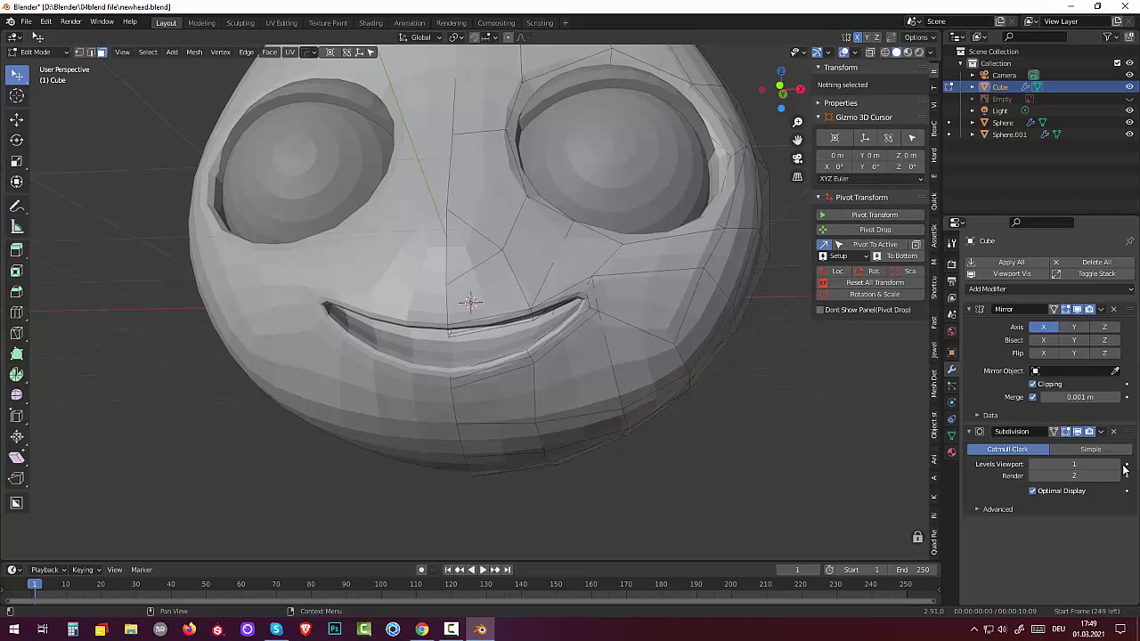
pyautogui.click(1115, 464)
pyautogui.click(1115, 464)
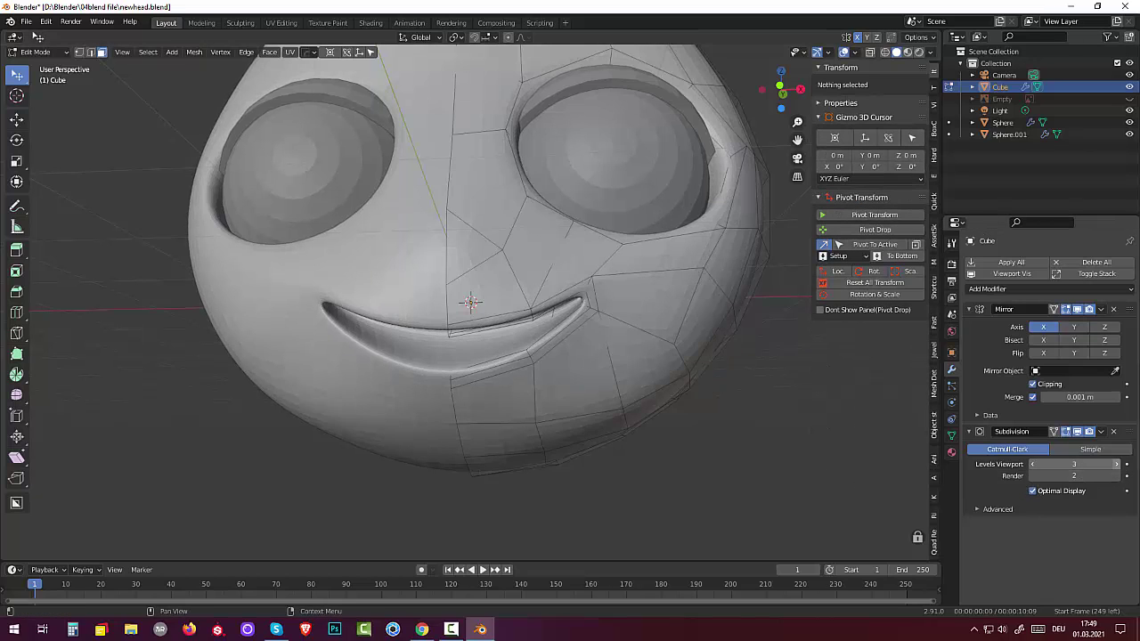
pyautogui.moveTo(659, 437)
pyautogui.mouseDown(button='middle')
pyautogui.moveTo(637, 440)
pyautogui.moveTo(662, 445)
pyautogui.moveTo(641, 460)
pyautogui.moveTo(643, 442)
pyautogui.moveTo(656, 439)
pyautogui.mouseUp(button='middle')
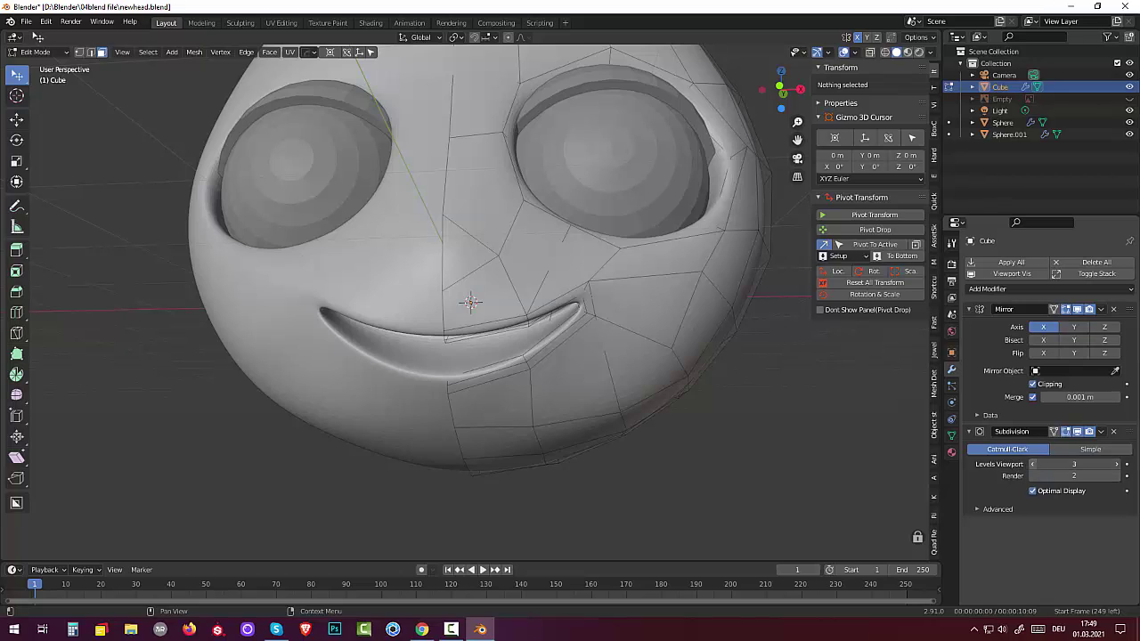
pyautogui.click(1031, 464)
pyautogui.click(1031, 463)
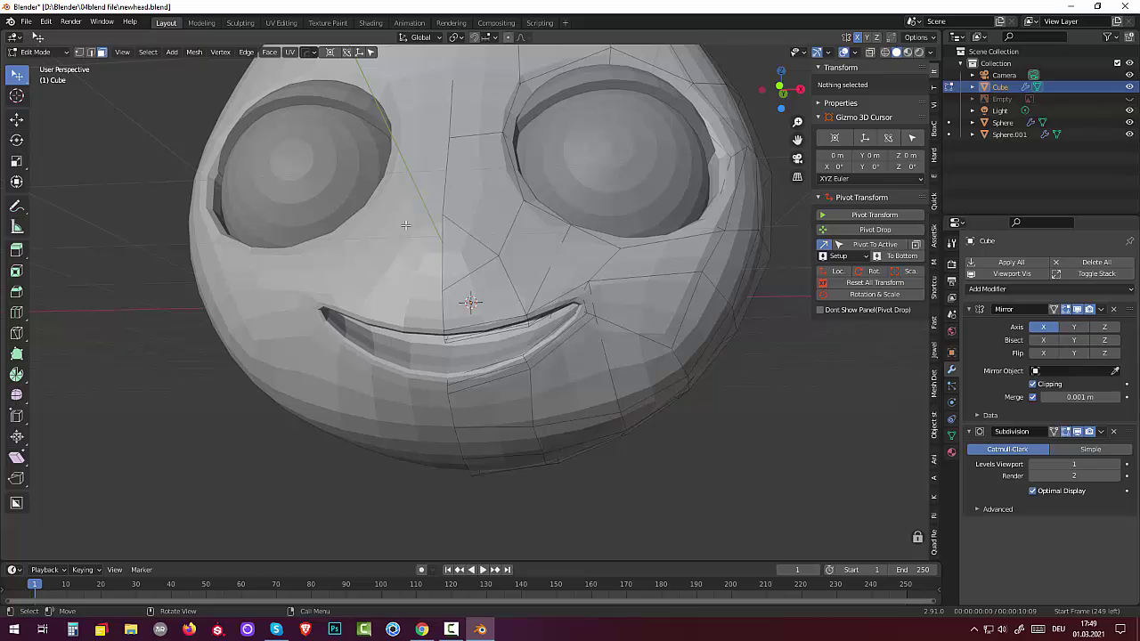
# Step: Enter Sculpt Mode and stretch the smile with an Elastic Deform stroke
pyautogui.click(37, 54)
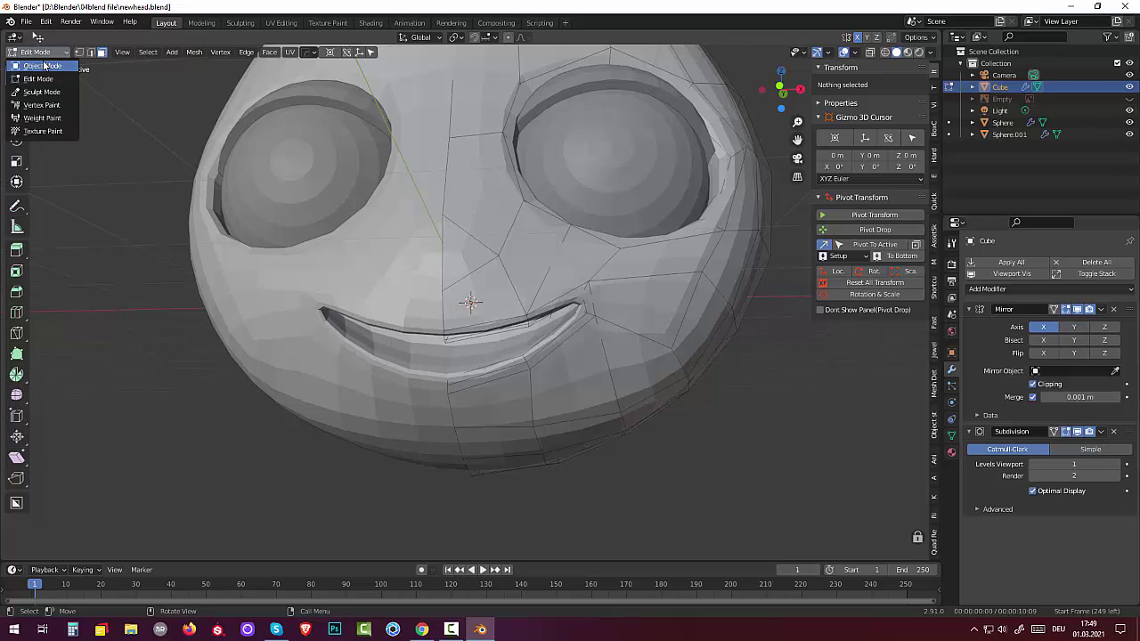
pyautogui.click(44, 67)
pyautogui.click(37, 52)
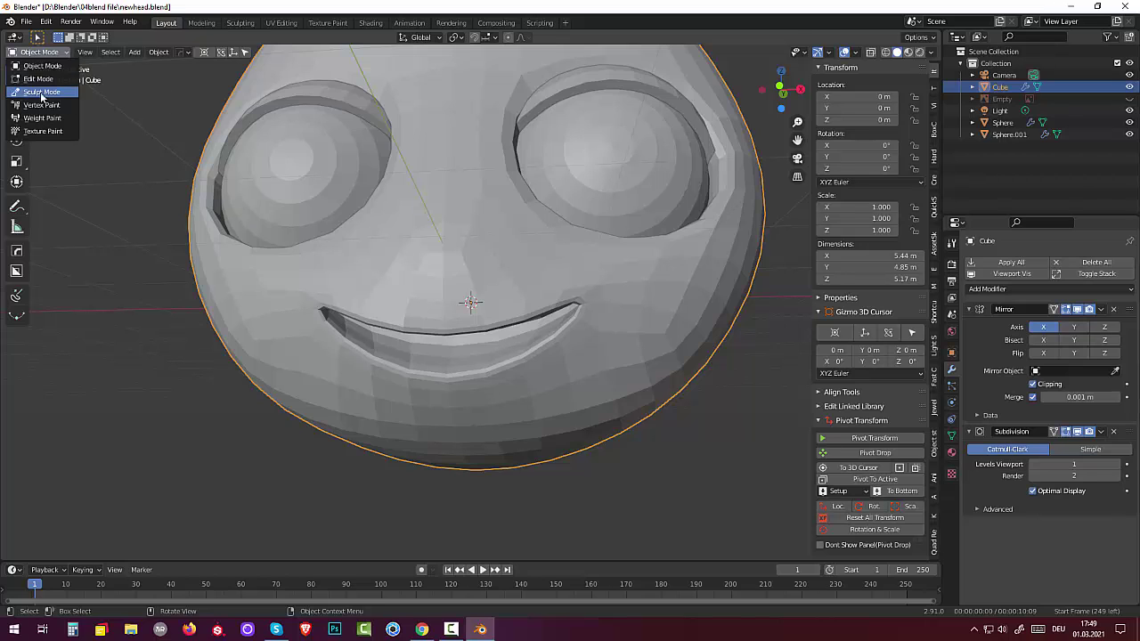
pyautogui.click(40, 92)
pyautogui.moveTo(556, 347)
pyautogui.mouseDown()
pyautogui.moveTo(540, 300)
pyautogui.moveTo(529, 368)
pyautogui.moveTo(467, 388)
pyautogui.moveTo(547, 294)
pyautogui.mouseUp()
# Step: Compare lower-lip shapes with undo and redo, keeping the thinner lower lip
pyautogui.hotkey('ctrl', 'z')
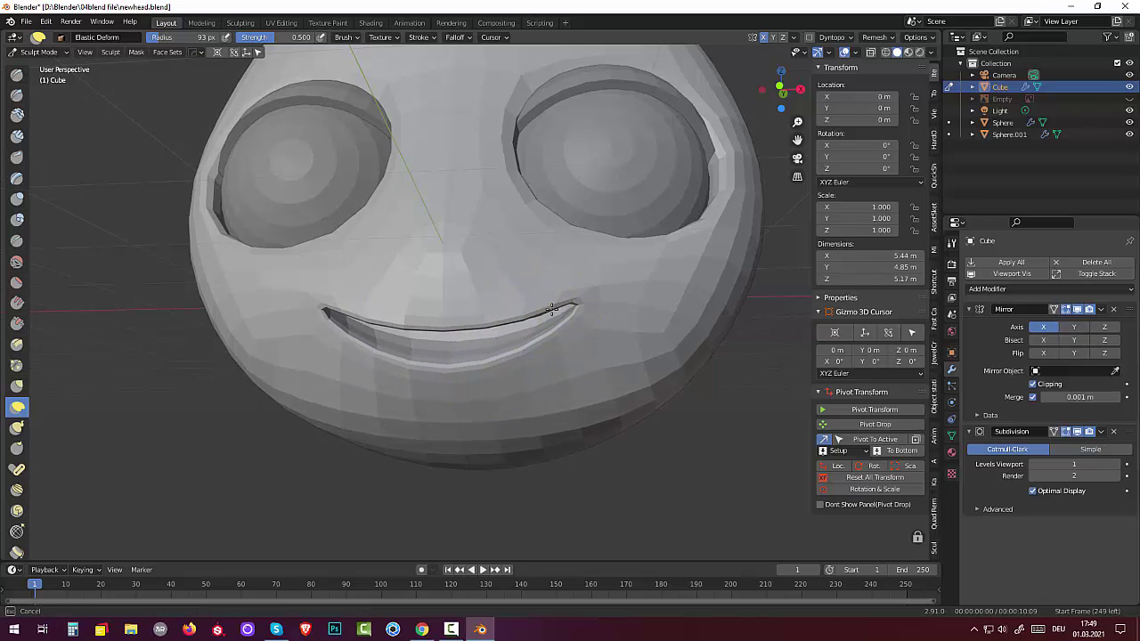
pyautogui.hotkey('ctrl', 'z')
pyautogui.hotkey('ctrl', 'shift', 'z')
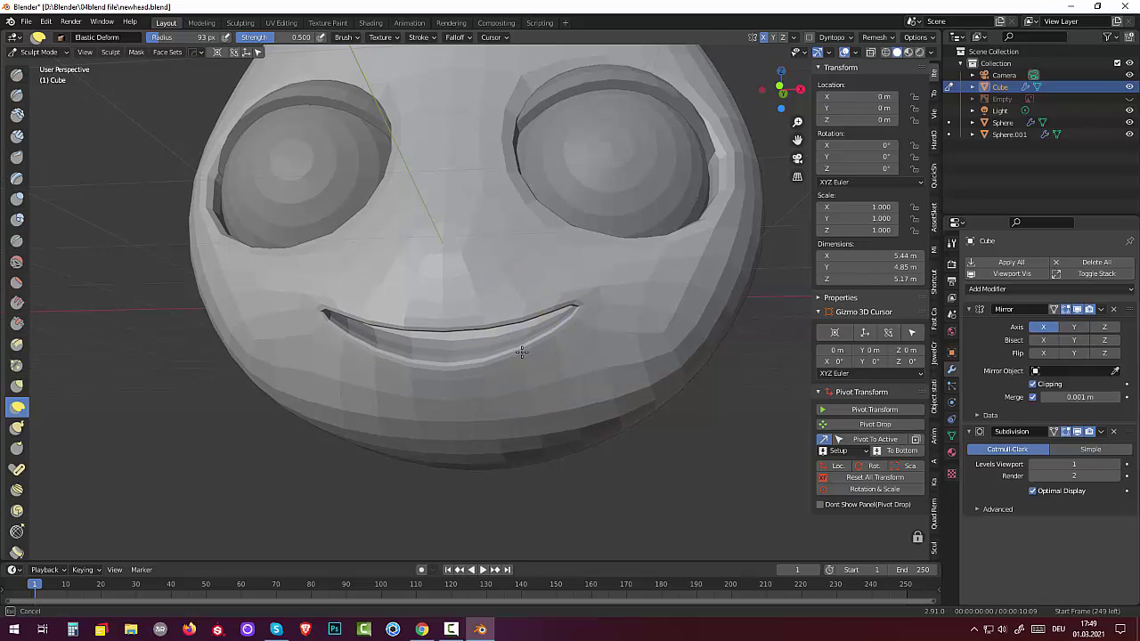
pyautogui.hotkey('ctrl', 'z')
pyautogui.hotkey('ctrl', 'shift', 'z')
pyautogui.hotkey('ctrl', 'shift', 'z')
pyautogui.hotkey('ctrl', 'z')
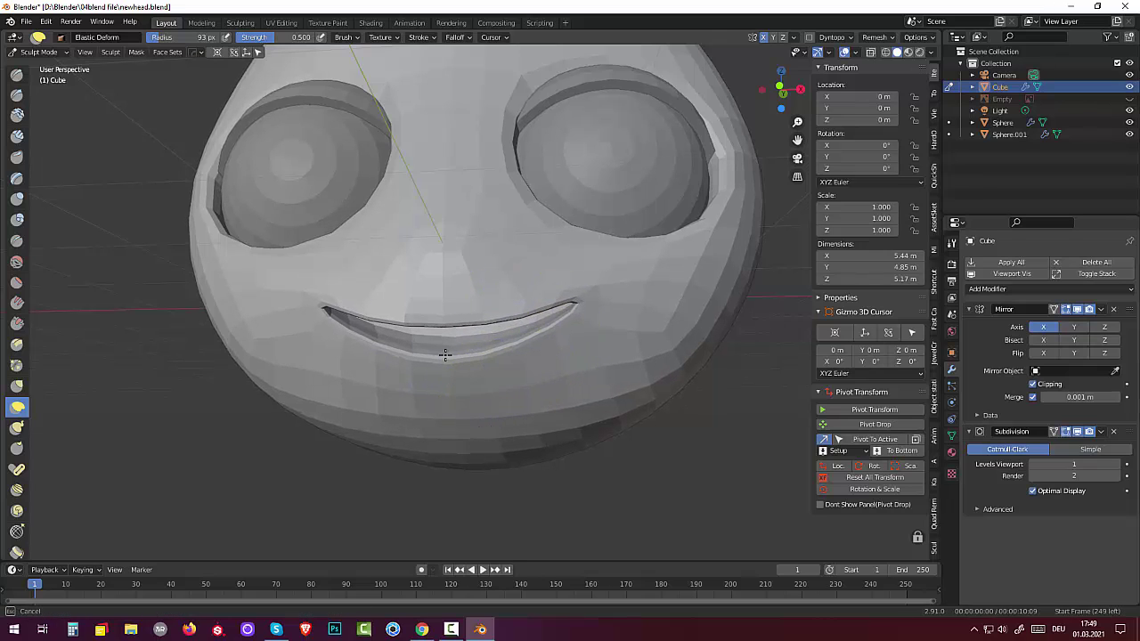
pyautogui.hotkey('ctrl', 'shift', 'z')
pyautogui.hotkey('ctrl', 'z')
pyautogui.hotkey('ctrl', 'shift', 'z')
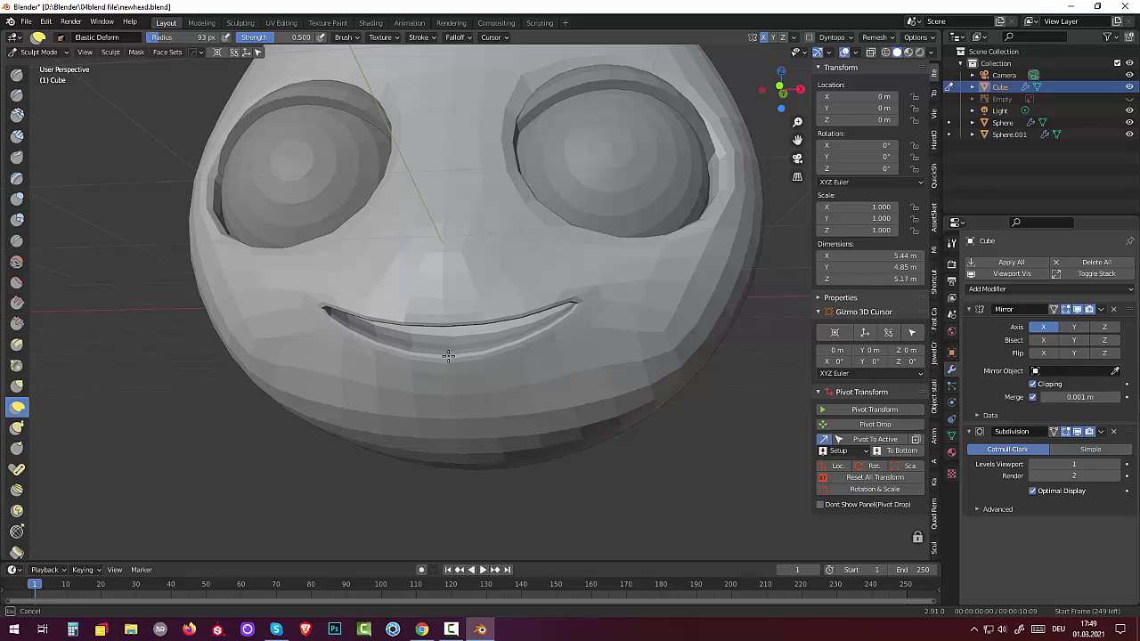
pyautogui.hotkey('ctrl', 'z')
pyautogui.hotkey('ctrl', 'shift', 'z')
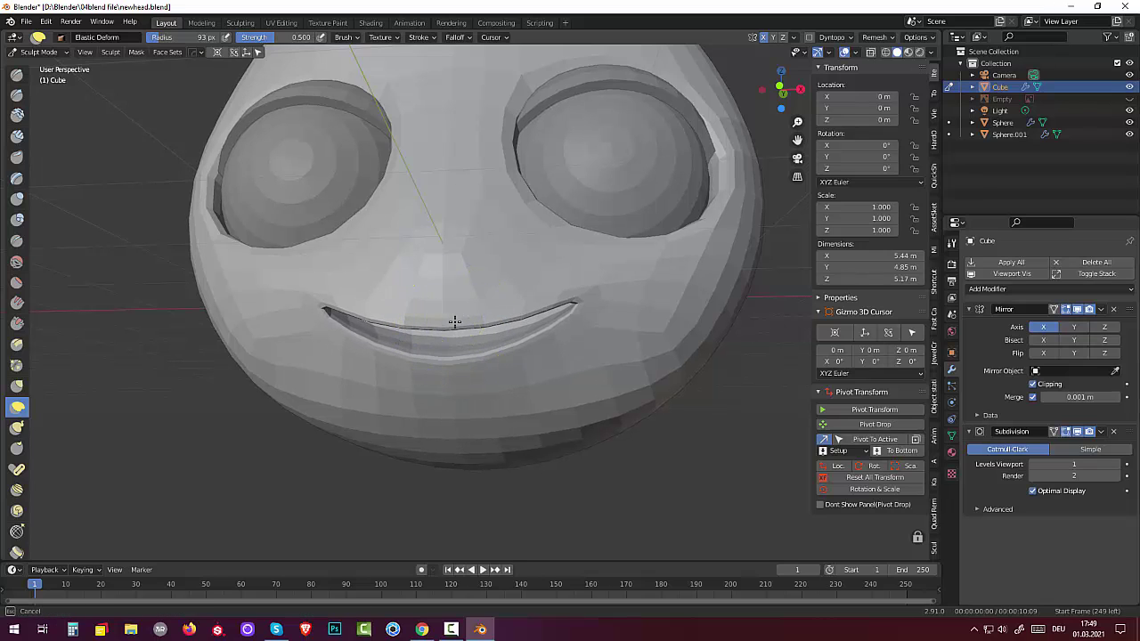
pyautogui.hotkey('ctrl', 'z')
pyautogui.hotkey('ctrl', 'shift', 'z')
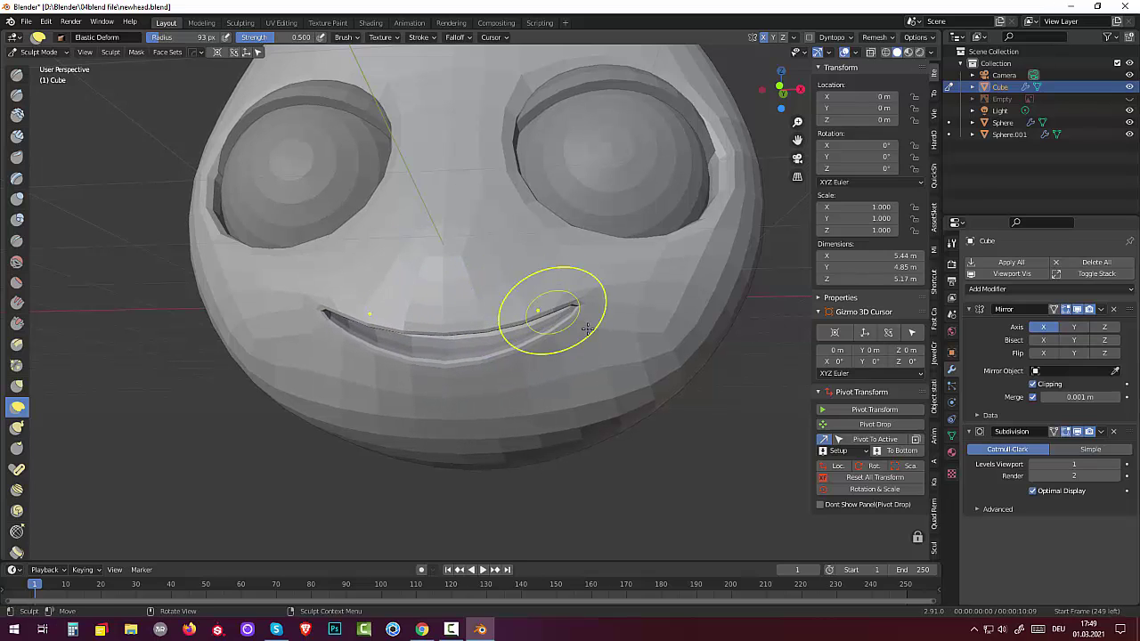
pyautogui.hotkey('ctrl', 'z')
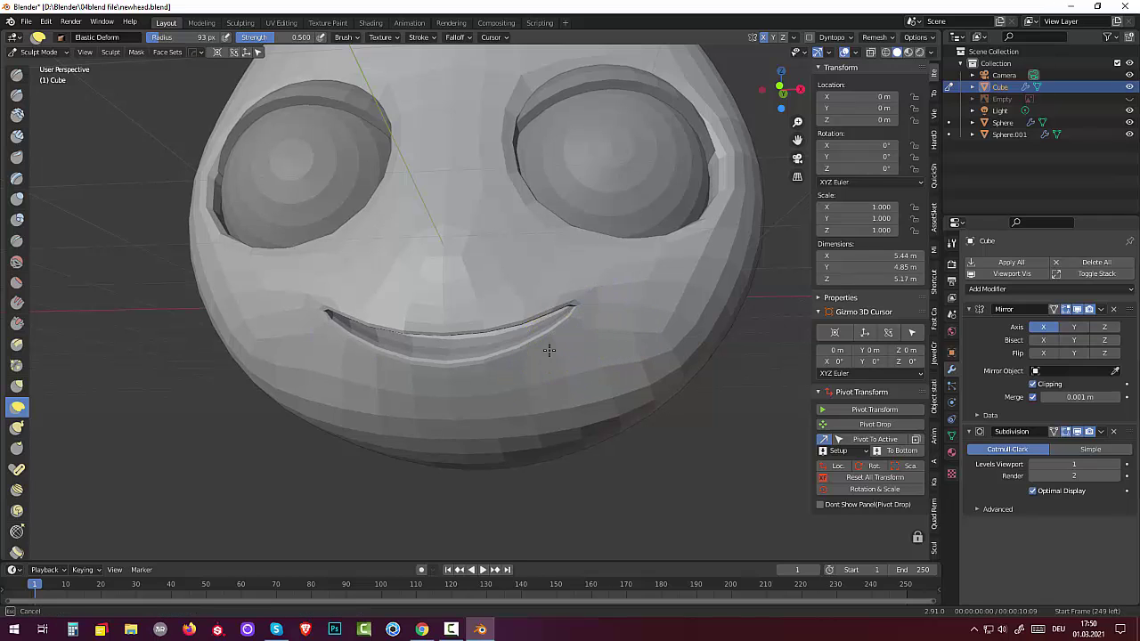
pyautogui.hotkey('ctrl', 'shift', 'z')
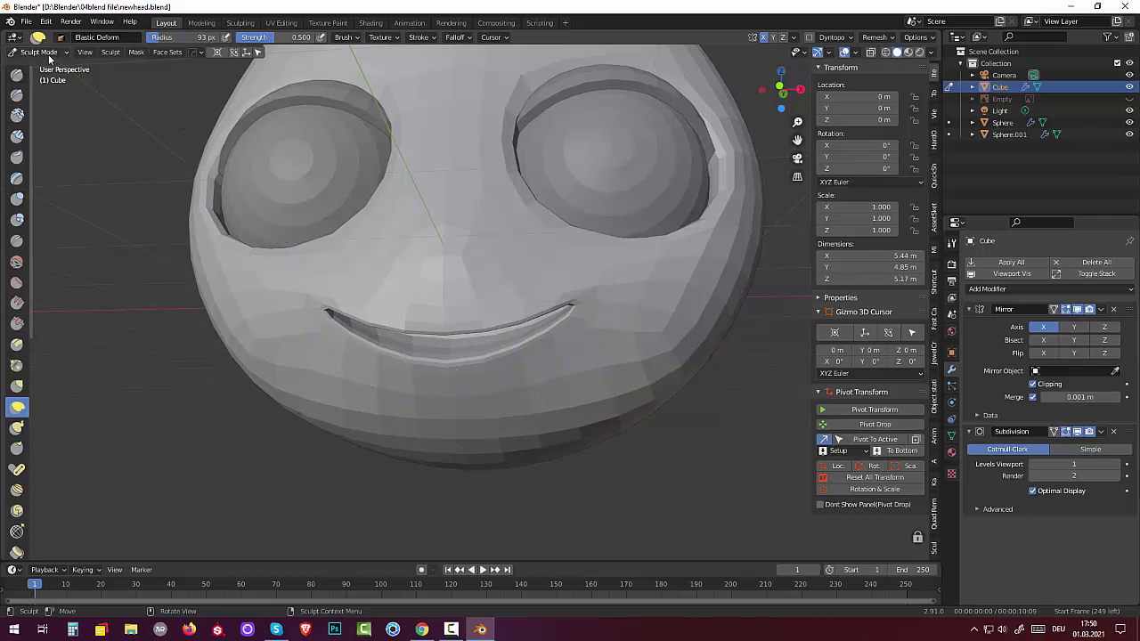
pyautogui.click(40, 52)
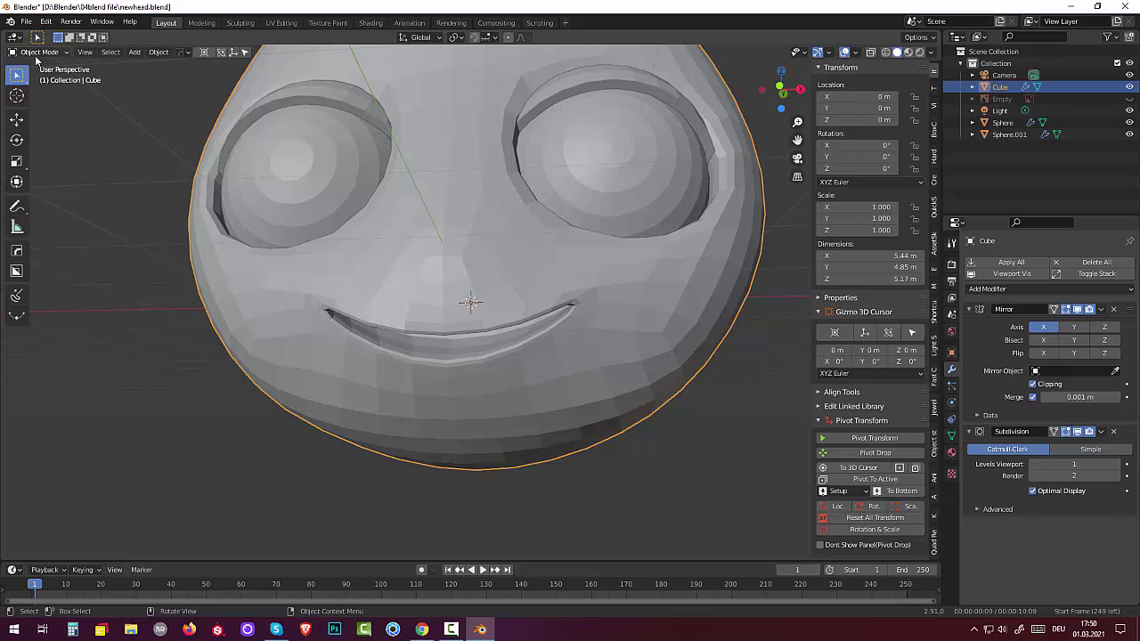
# Step: Enter Edit Mode and select the triangular face at the nose
pyautogui.click(37, 53)
pyautogui.click(40, 75)
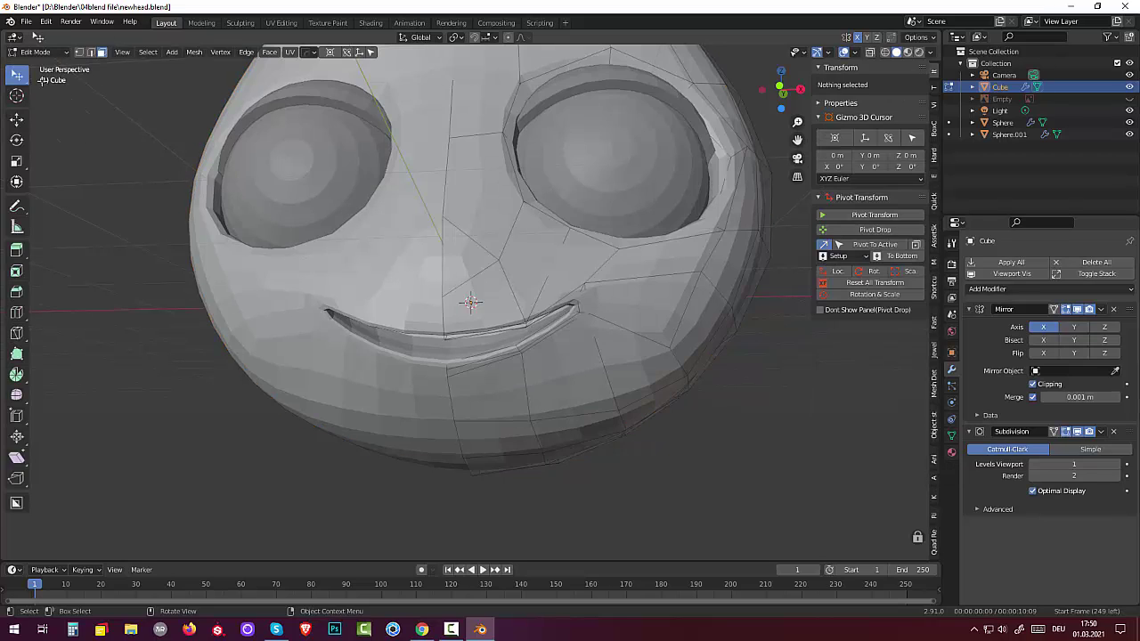
pyautogui.click(460, 256)
pyautogui.moveTo(460, 256); pyautogui.dragTo(510, 318, button='middle')
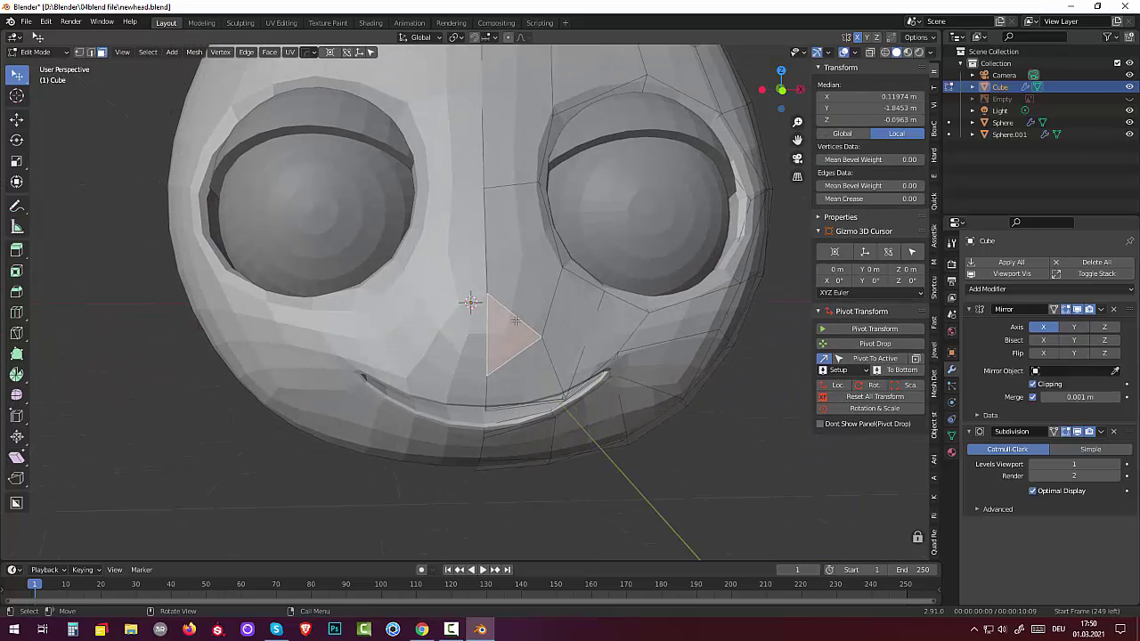
# Step: Show the reference image, turn X-ray on, and align the view in Object Mode
pyautogui.click(1129, 98)
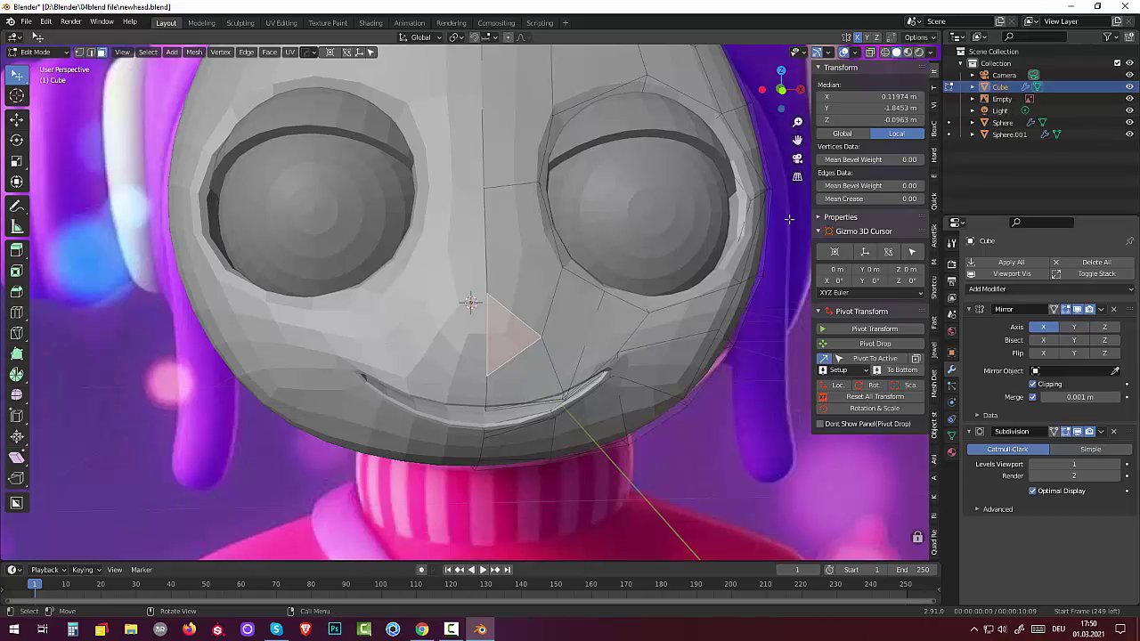
pyautogui.click(870, 53)
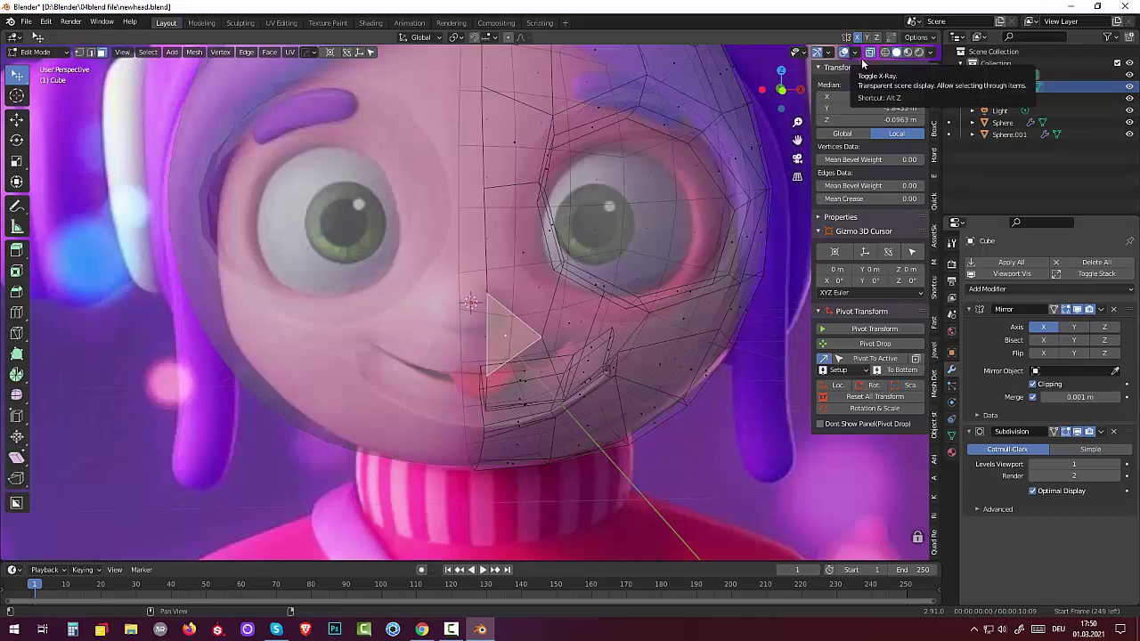
pyautogui.moveTo(617, 287); pyautogui.dragTo(614, 267, button='middle')
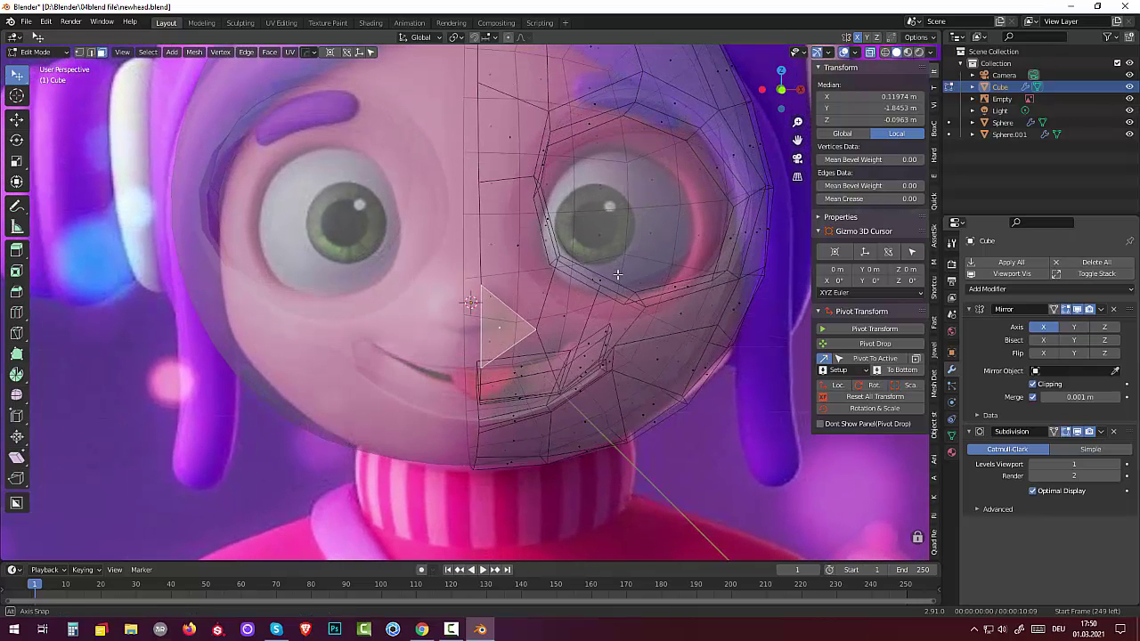
pyautogui.moveTo(614, 266); pyautogui.dragTo(626, 271, button='middle')
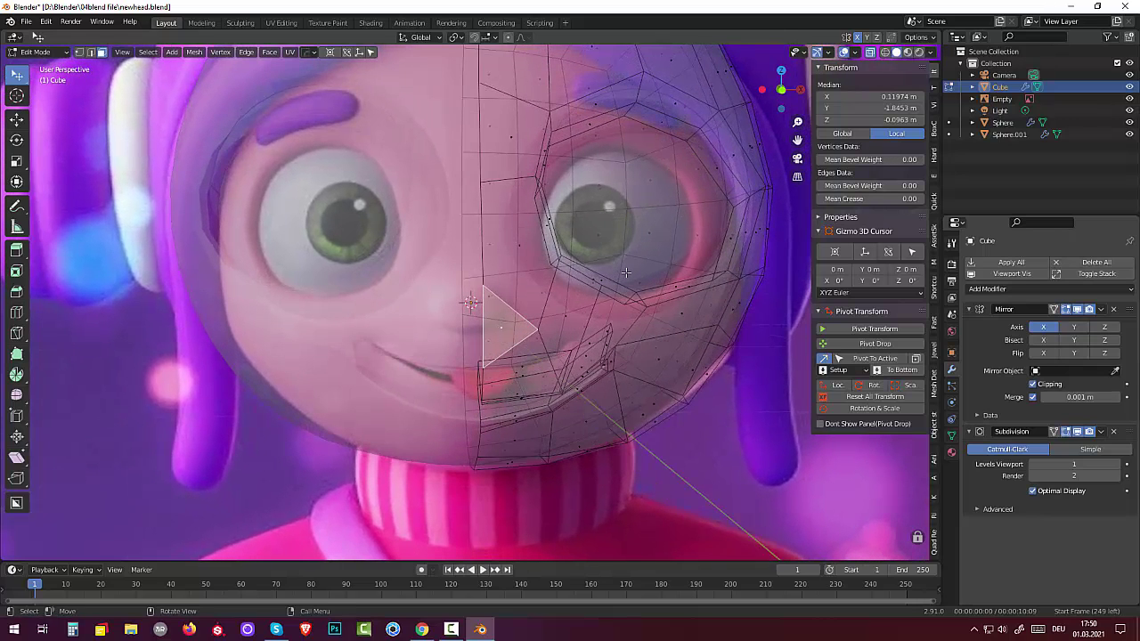
pyautogui.click(29, 52)
pyautogui.click(41, 69)
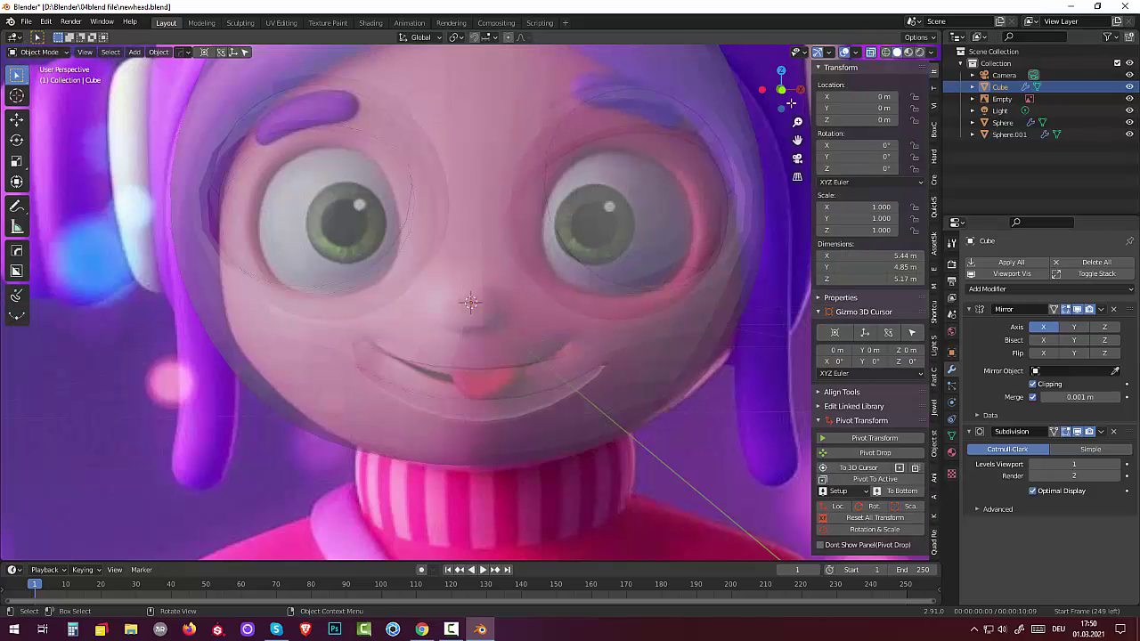
pyautogui.click(36, 52)
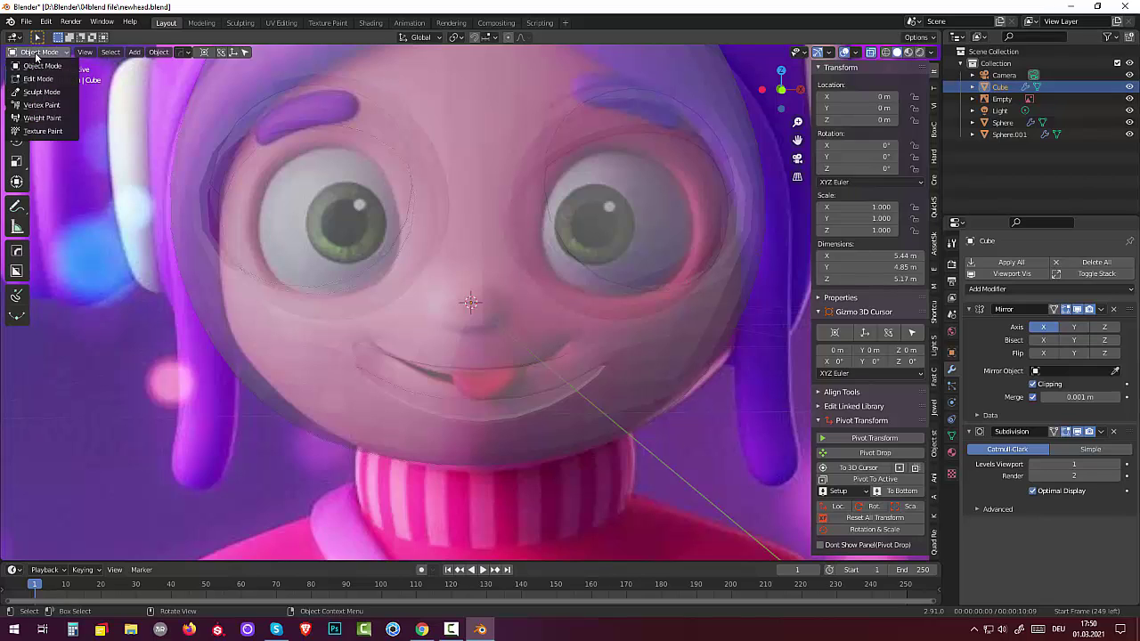
pyautogui.click(40, 67)
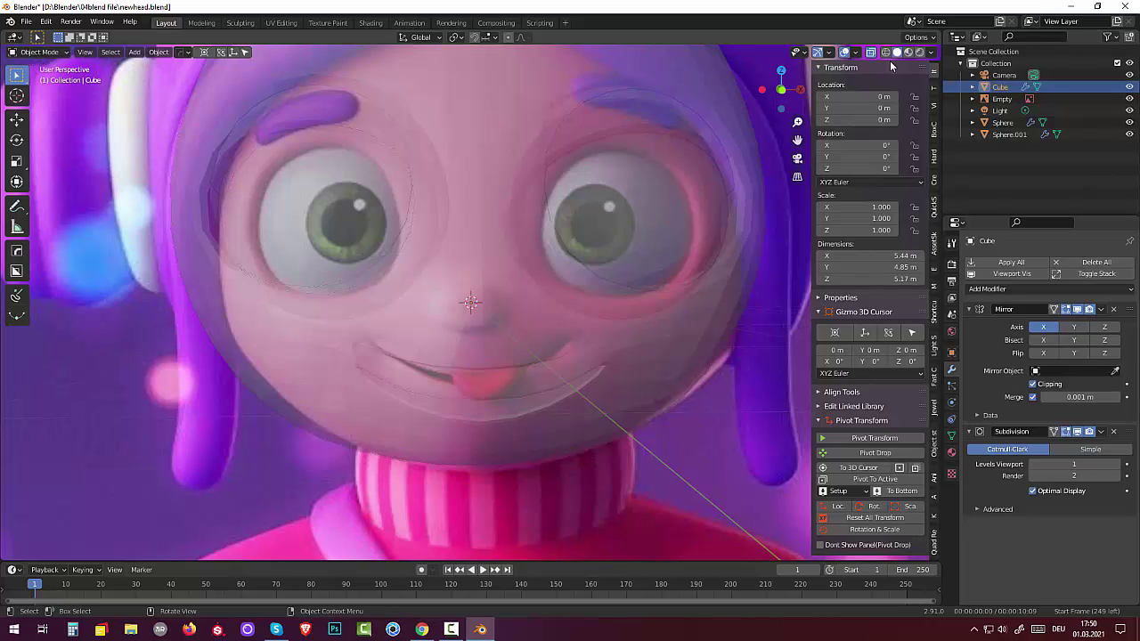
# Step: Hide the reference-image Empty in the outliner so only the grey Cube head shows
pyautogui.click(1129, 99)
pyautogui.moveTo(763, 196); pyautogui.dragTo(453, 210, button='middle')
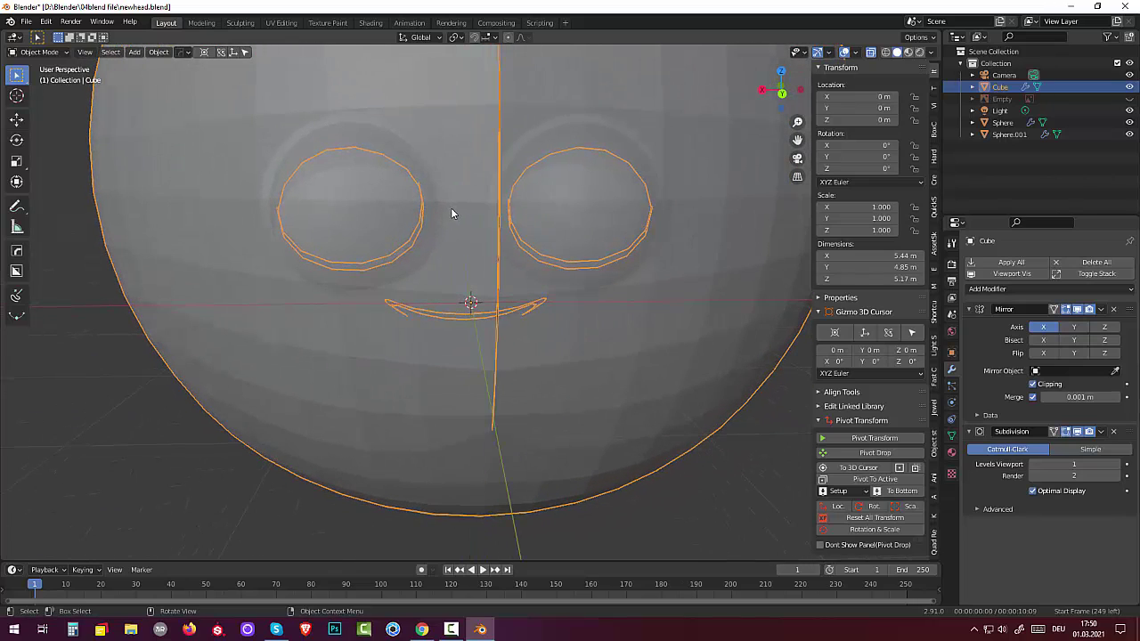
pyautogui.moveTo(457, 158)
pyautogui.mouseDown(button='middle')
pyautogui.moveTo(445, 164)
pyautogui.moveTo(454, 184)
pyautogui.moveTo(454, 162)
pyautogui.mouseUp(button='middle')
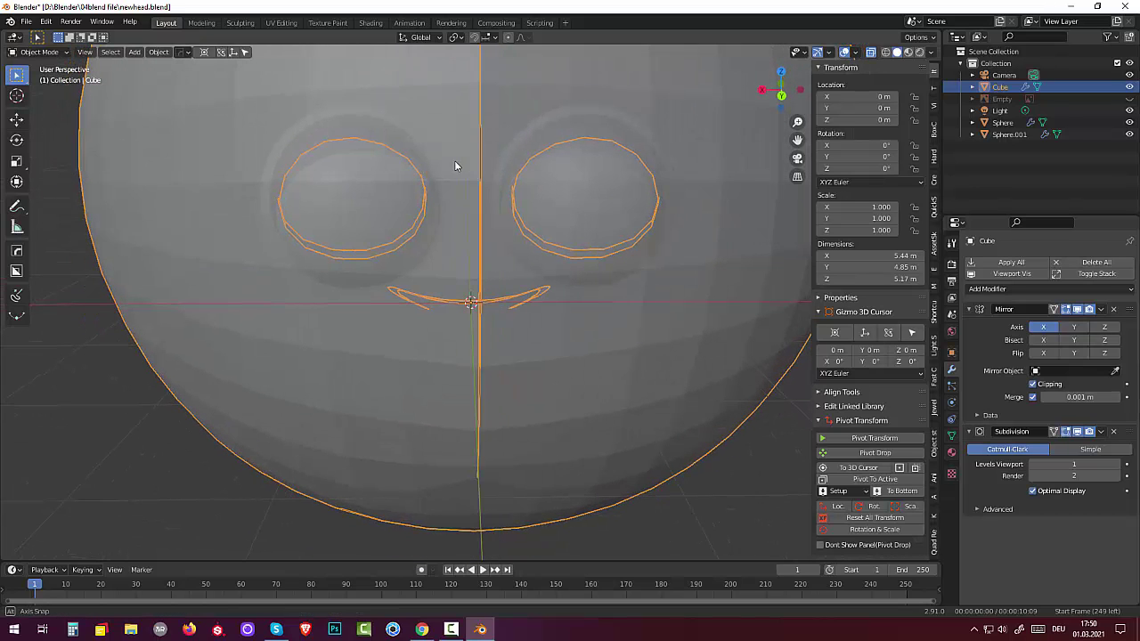
pyautogui.click(34, 52)
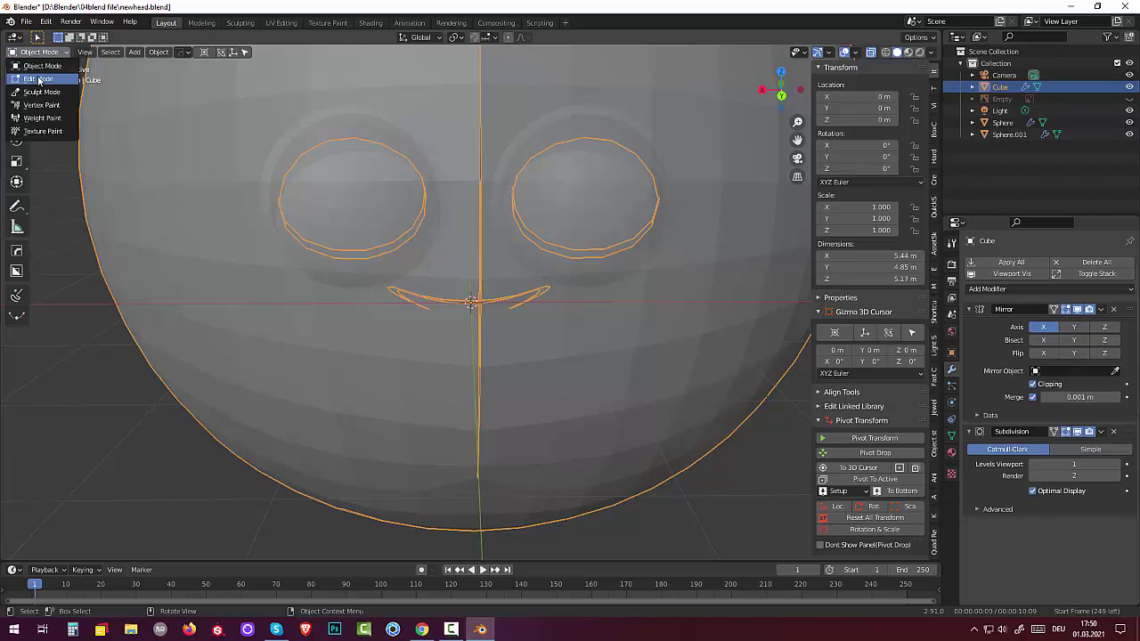
# Step: In Edit Mode with X-ray off, move the nose face up to 0.027 m X, 0.175 m Z from front view
pyautogui.click(36, 80)
pyautogui.moveTo(428, 349); pyautogui.dragTo(725, 331, button='middle')
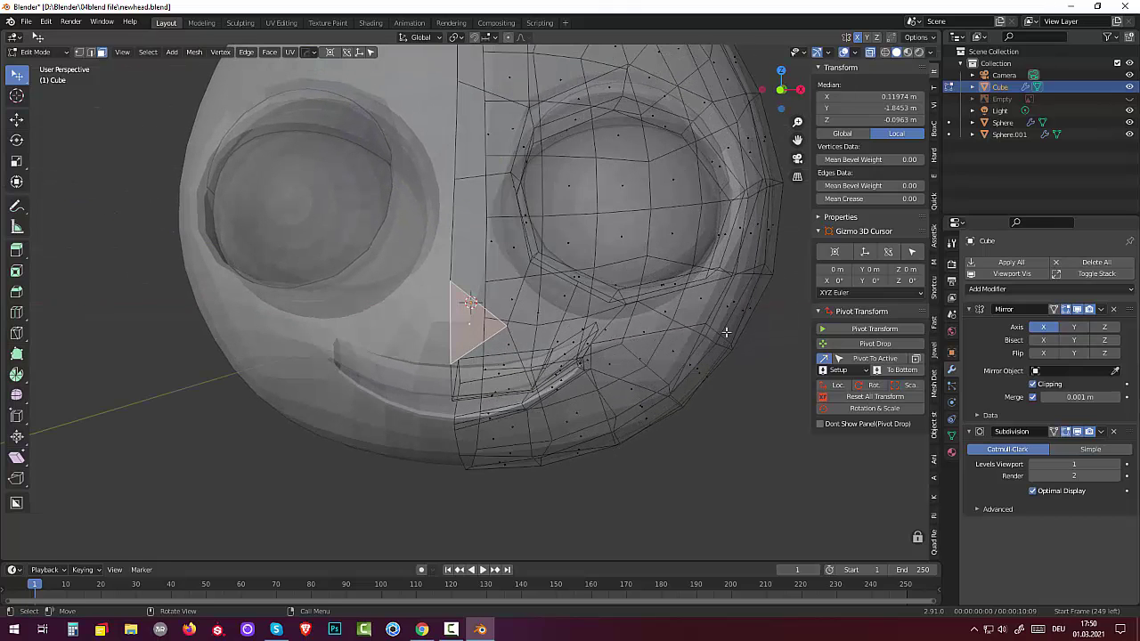
pyautogui.click(871, 53)
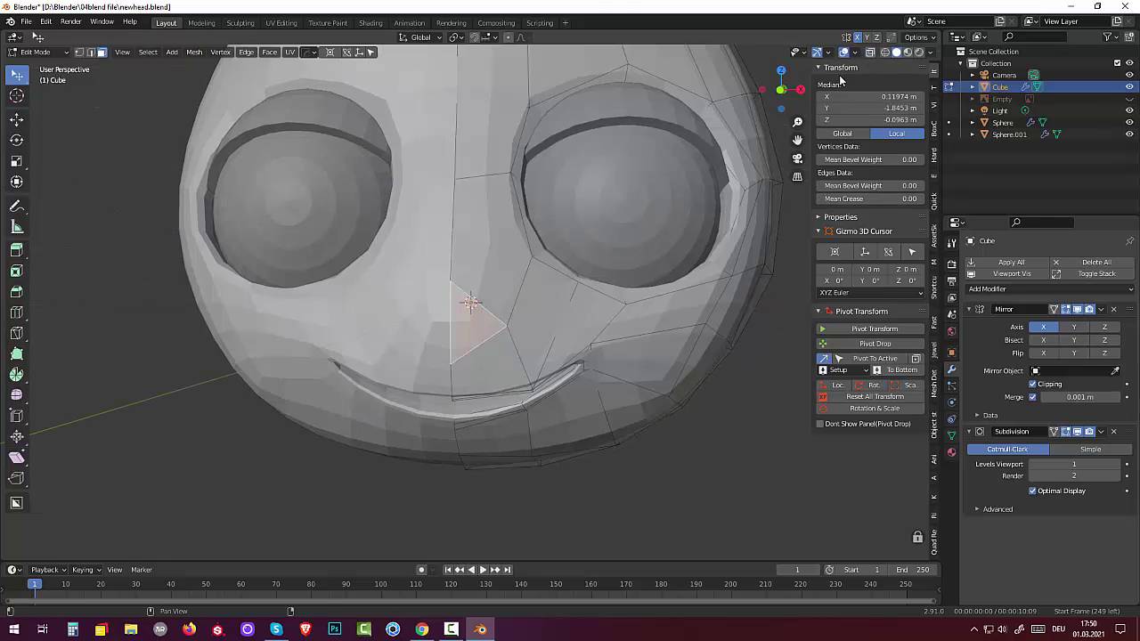
pyautogui.moveTo(606, 294); pyautogui.dragTo(601, 298, button='middle')
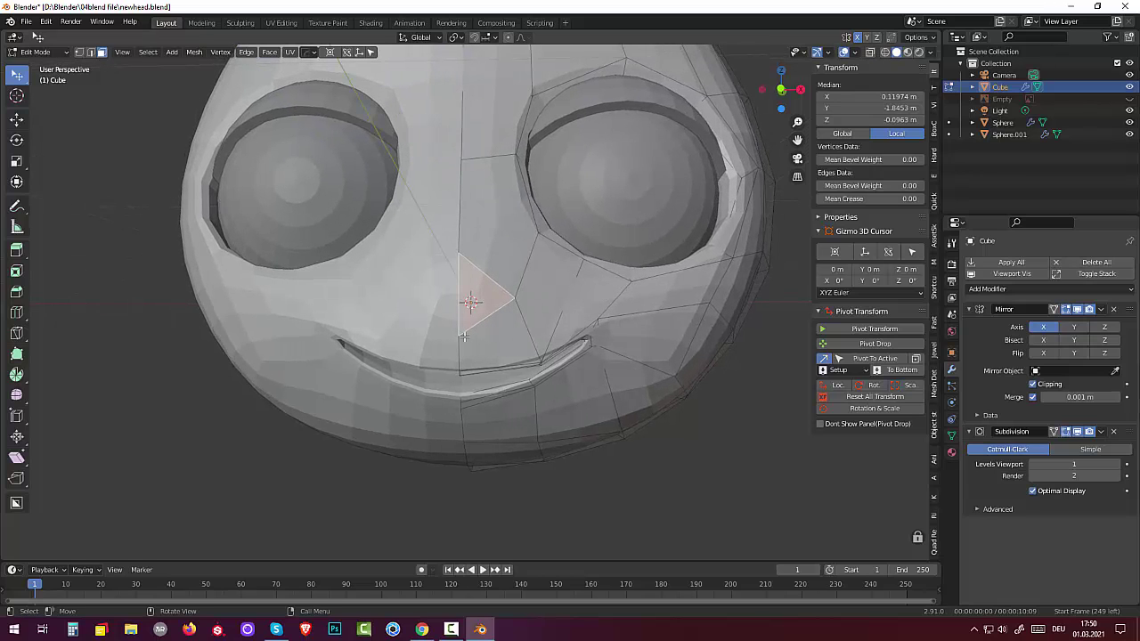
pyautogui.press('KP_1')
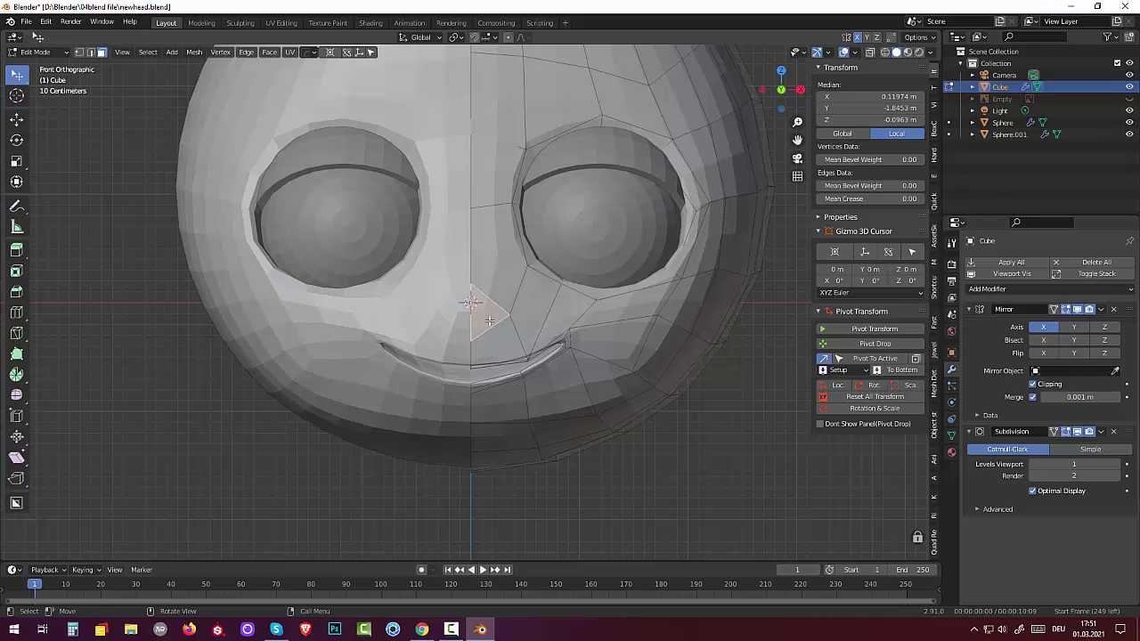
pyautogui.press('g')
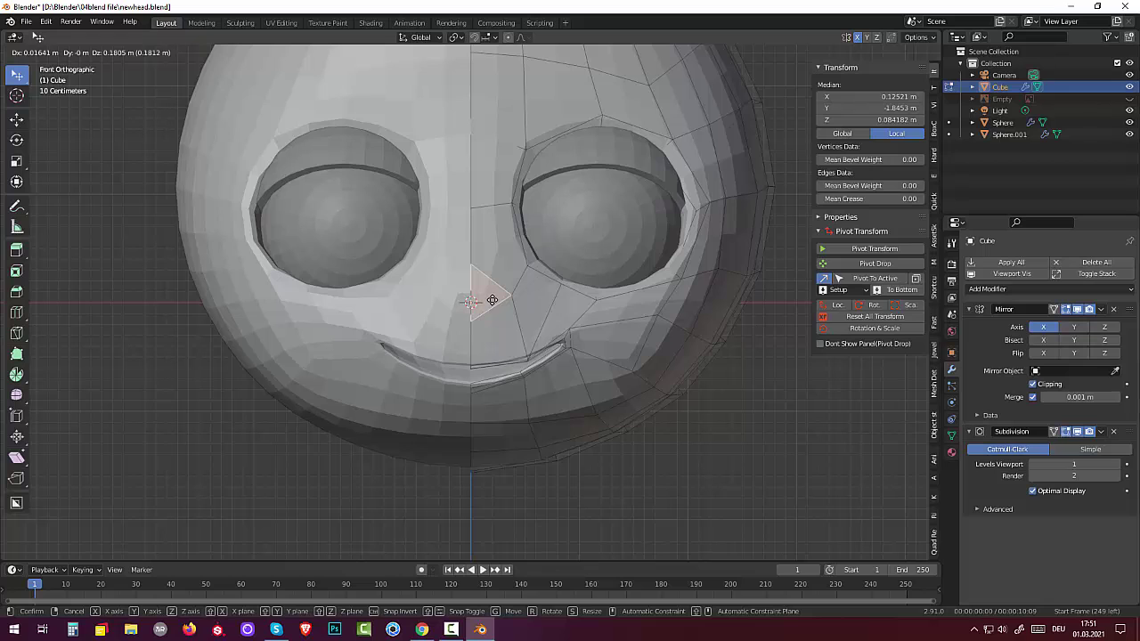
pyautogui.click(471, 301)
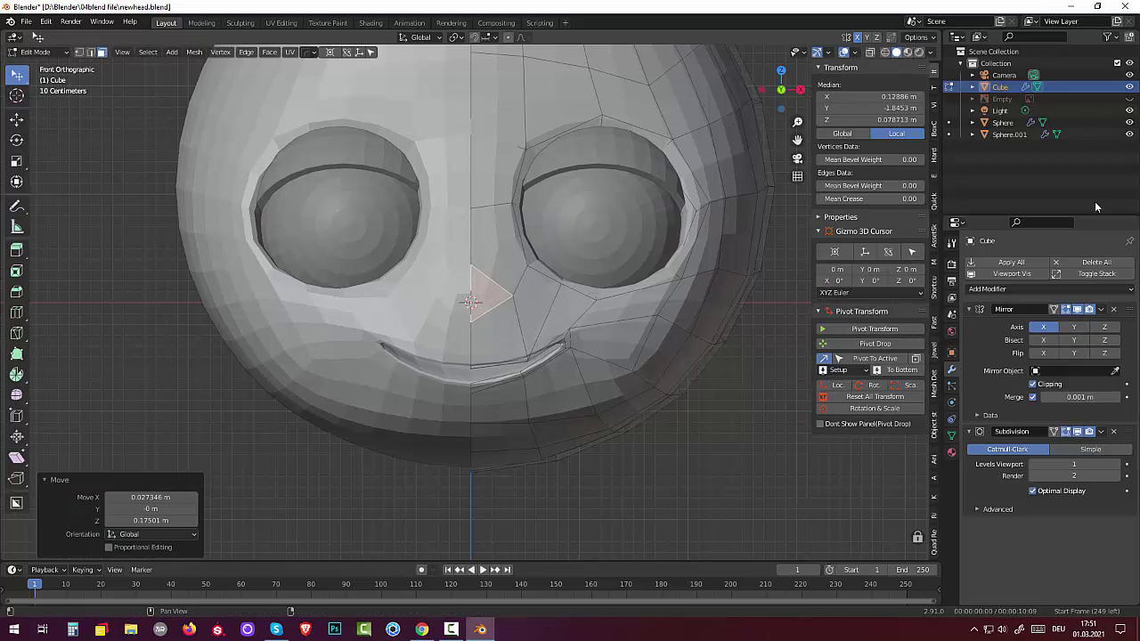
# Step: Toggle the head and reference image visibility to check the nose placement against the reference
pyautogui.click(1128, 87)
pyautogui.click(1128, 98)
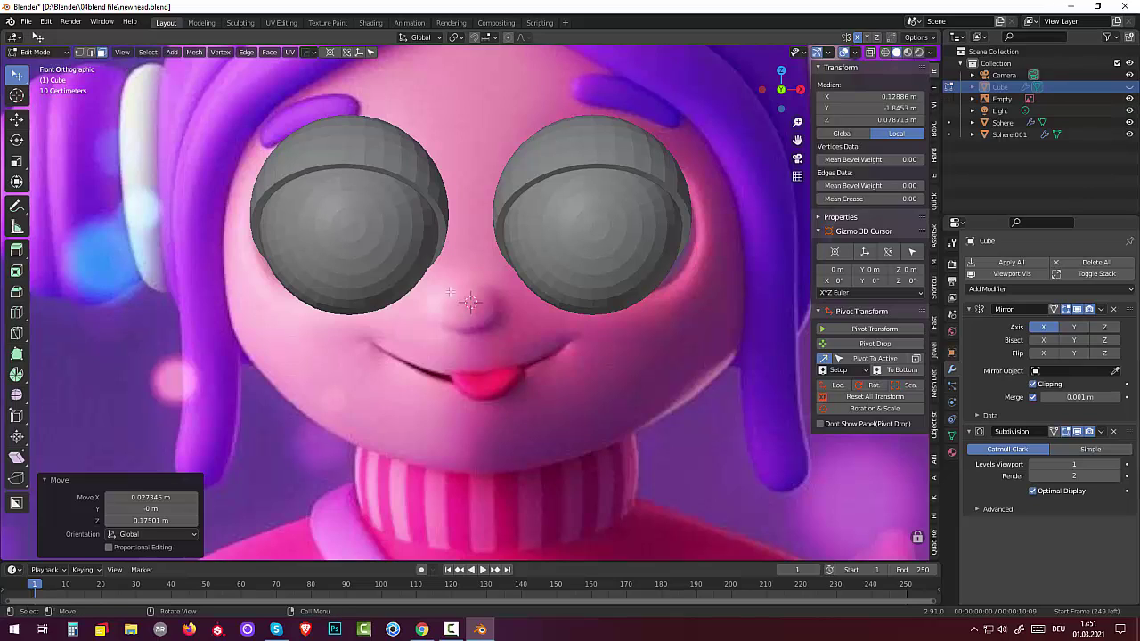
pyautogui.click(1129, 87)
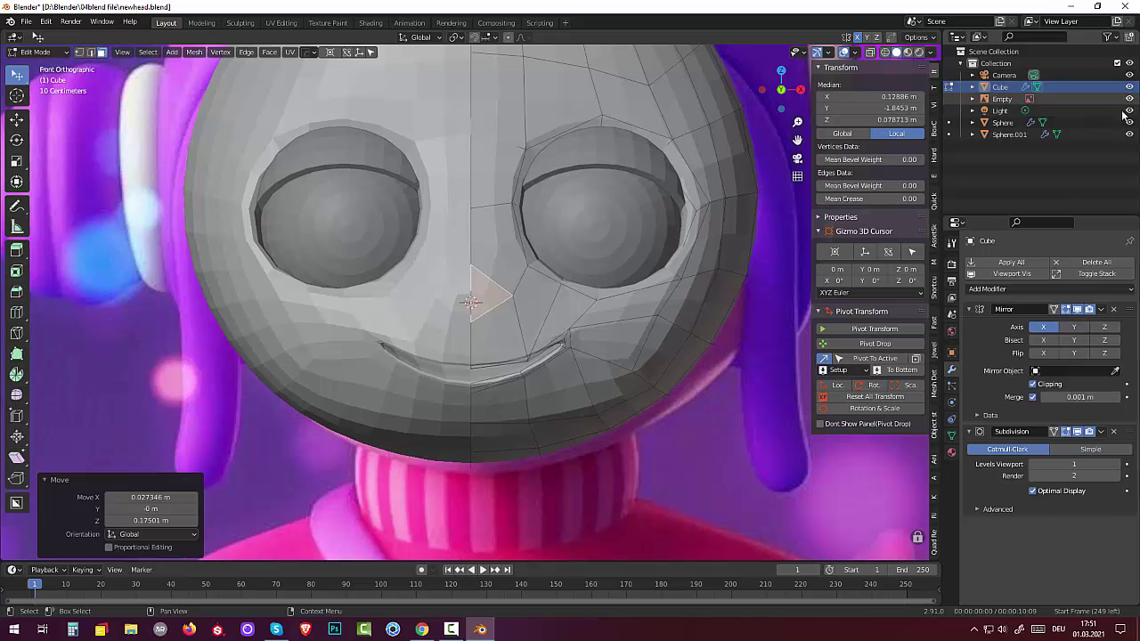
pyautogui.moveTo(495, 304)
pyautogui.mouseDown(button='middle')
pyautogui.moveTo(432, 335)
pyautogui.moveTo(350, 337)
pyautogui.mouseUp(button='middle')
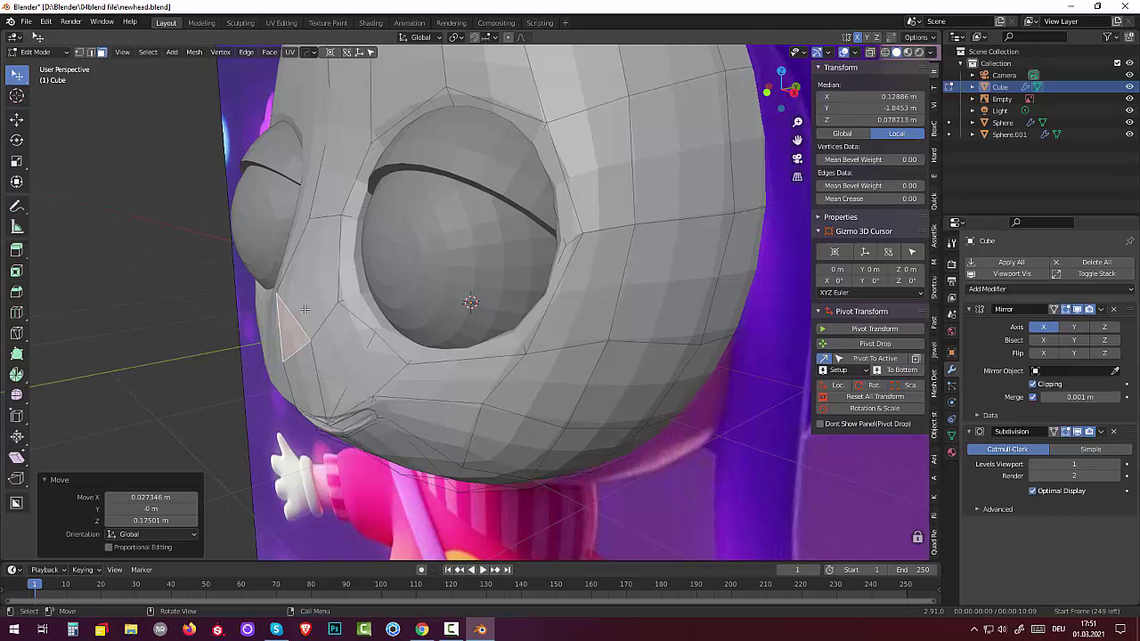
# Step: Extrude the nose face outward about 0.315 m along its normal
pyautogui.press('g')
pyautogui.press('z')
pyautogui.press('z')
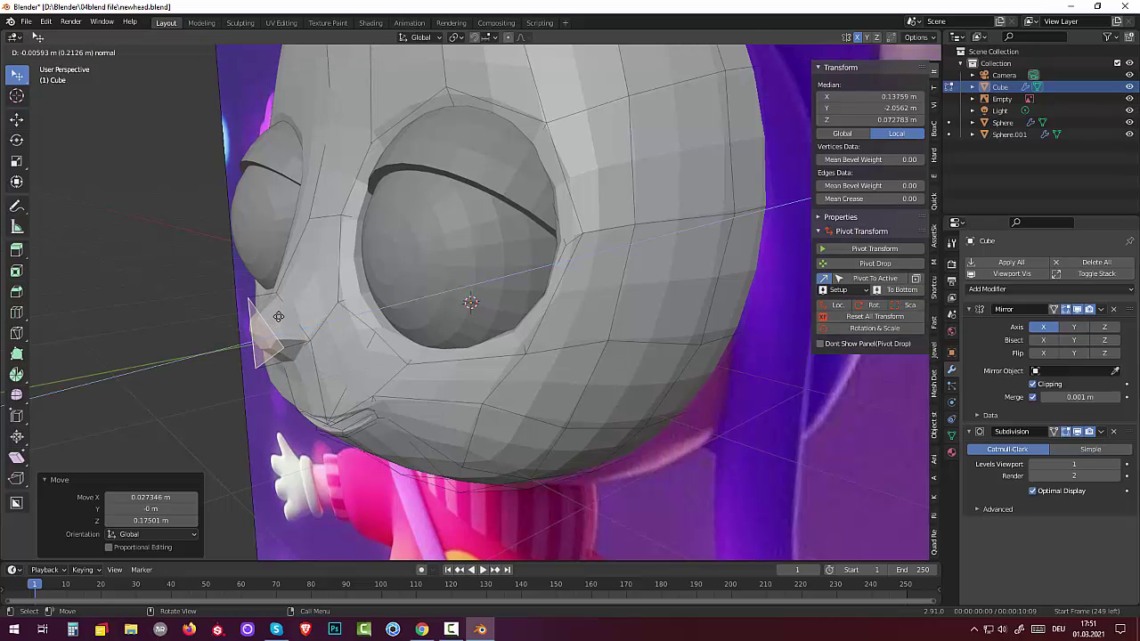
pyautogui.click(265, 318)
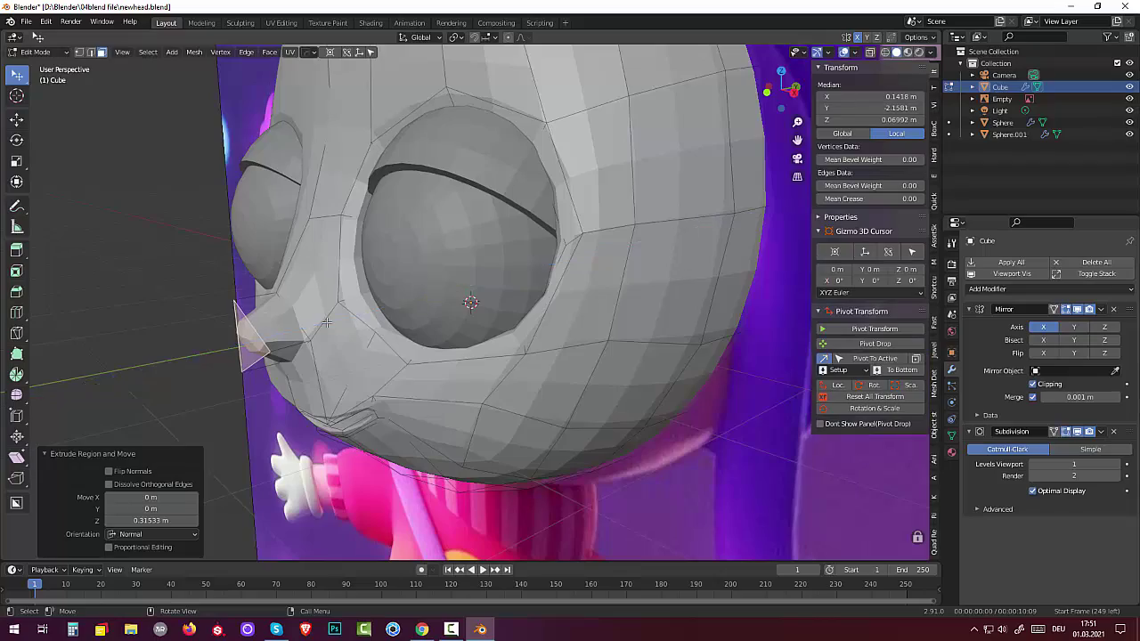
pyautogui.moveTo(264, 319)
pyautogui.mouseDown(button='middle')
pyautogui.moveTo(469, 308)
pyautogui.moveTo(489, 295)
pyautogui.moveTo(514, 300)
pyautogui.moveTo(523, 317)
pyautogui.moveTo(454, 314)
pyautogui.mouseUp(button='middle')
# Step: Raise the head's Subdivision modifier viewport level from 1 to 2
pyautogui.click(1118, 464)
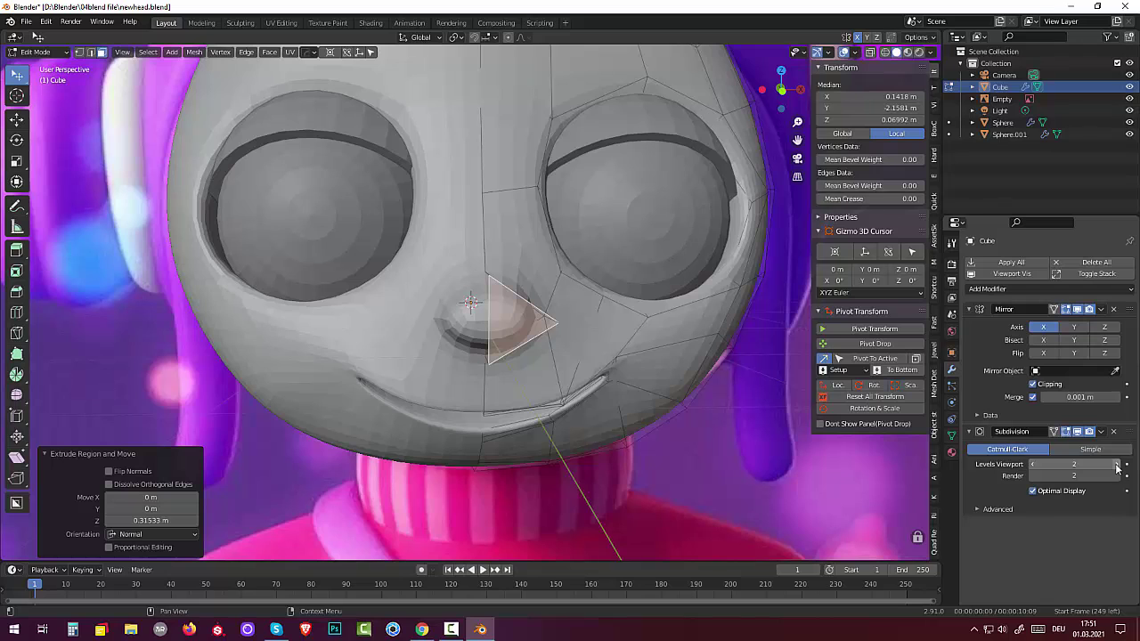
pyautogui.scroll(-2, 784, 447)
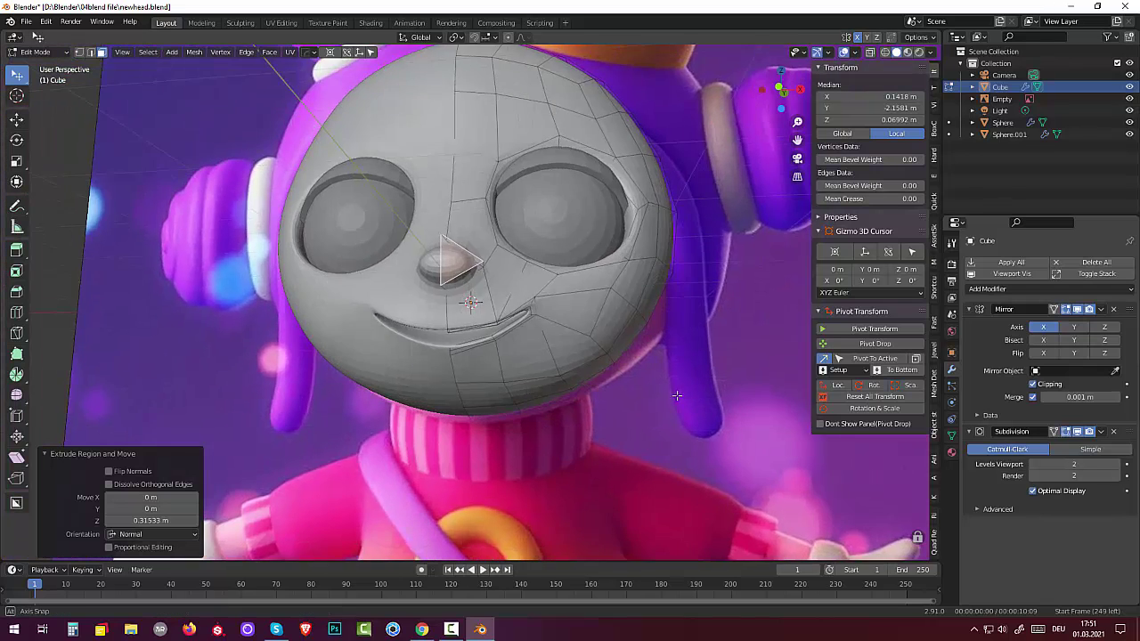
pyautogui.moveTo(702, 428)
pyautogui.mouseDown(button='middle')
pyautogui.moveTo(593, 404)
pyautogui.moveTo(581, 422)
pyautogui.moveTo(701, 391)
pyautogui.moveTo(699, 422)
pyautogui.moveTo(677, 428)
pyautogui.mouseUp(button='middle')
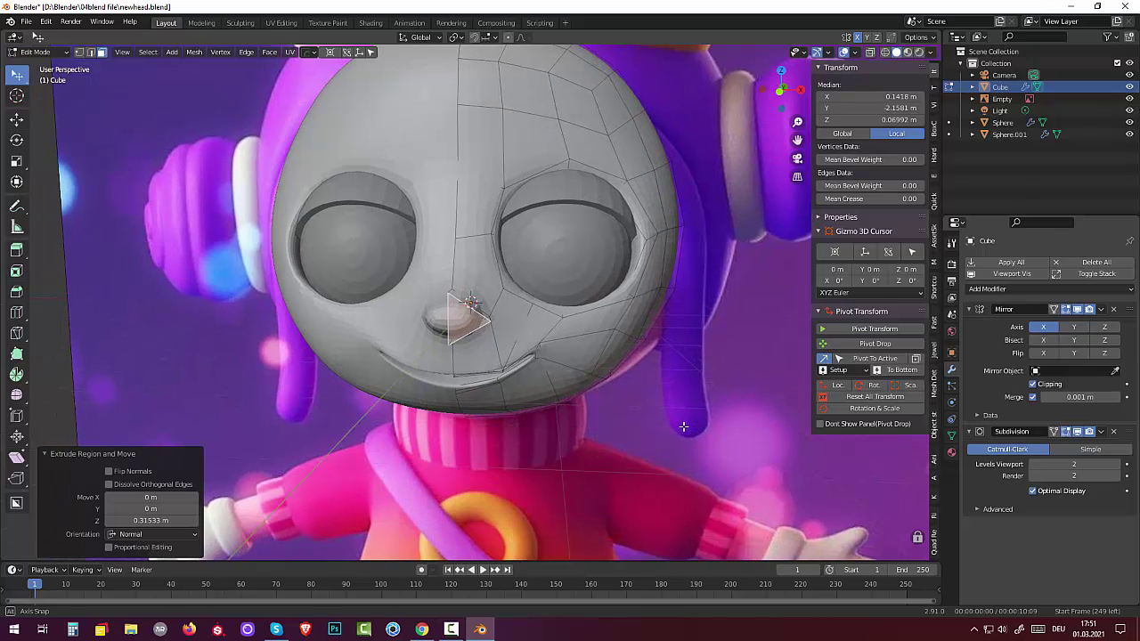
# Step: Switch the head into Sculpt Mode and view it straight on from the front
pyautogui.click(37, 53)
pyautogui.click(42, 92)
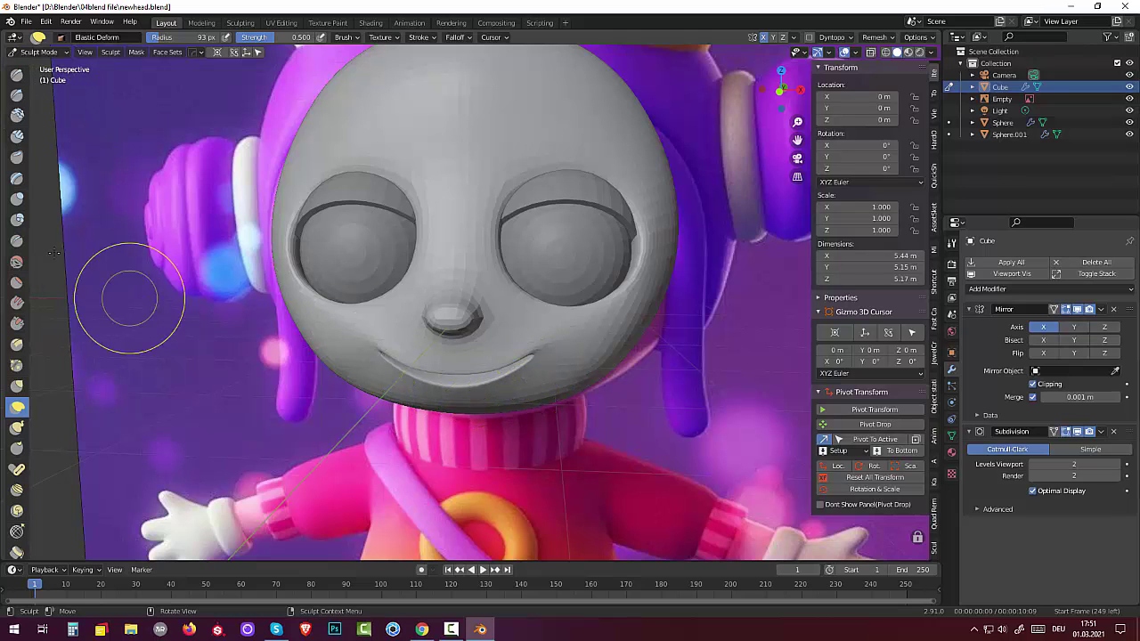
pyautogui.click(16, 197)
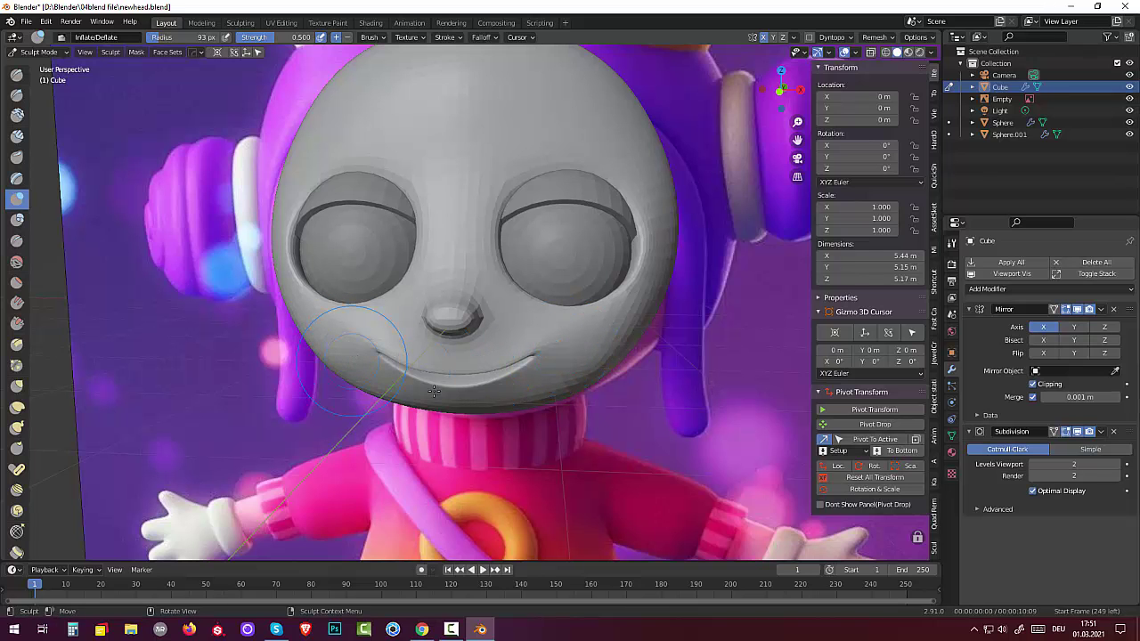
pyautogui.moveTo(583, 428)
pyautogui.mouseDown(button='middle')
pyautogui.moveTo(620, 392)
pyautogui.moveTo(726, 397)
pyautogui.moveTo(614, 391)
pyautogui.mouseUp(button='middle')
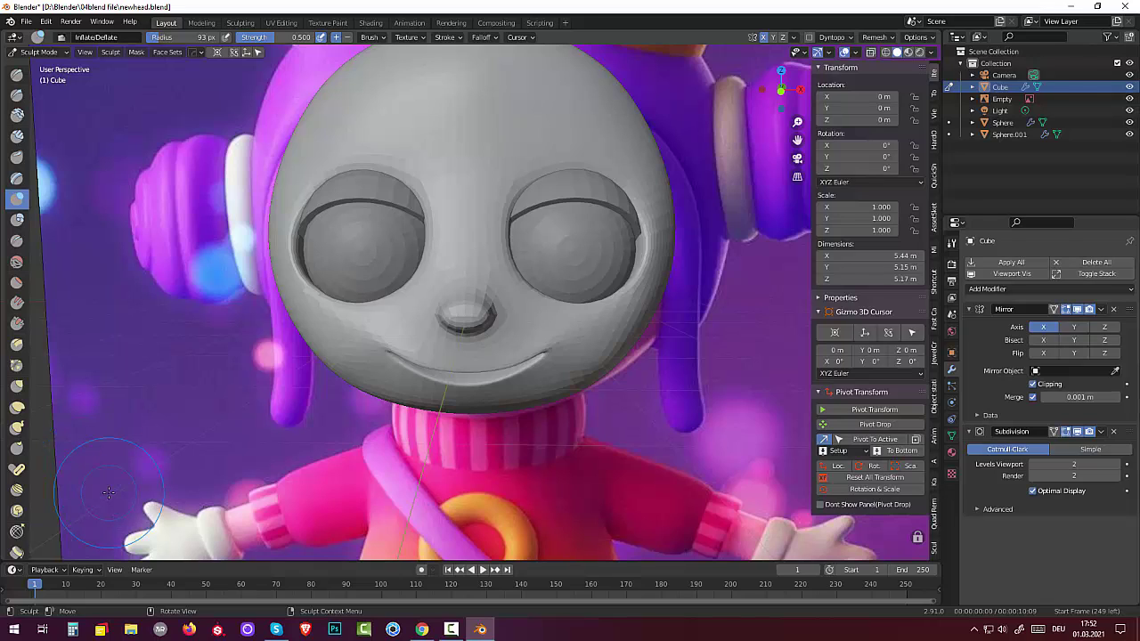
pyautogui.press('KP_1')
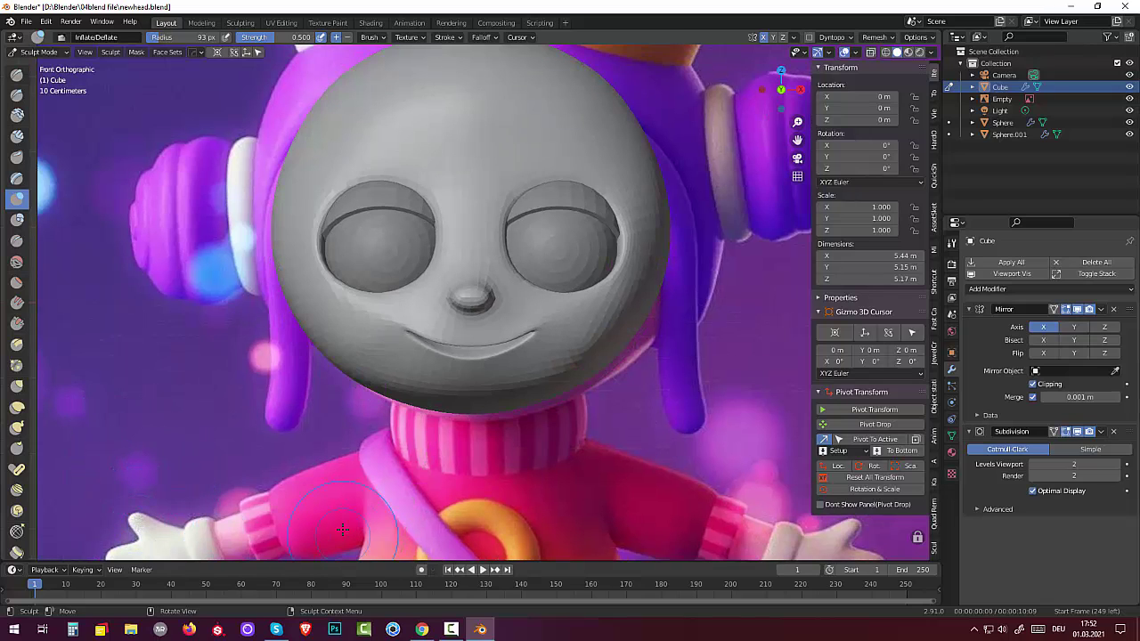
# Step: Stretch the smile wider with the Elastic Deform brush, then hide the reference image
pyautogui.click(17, 385)
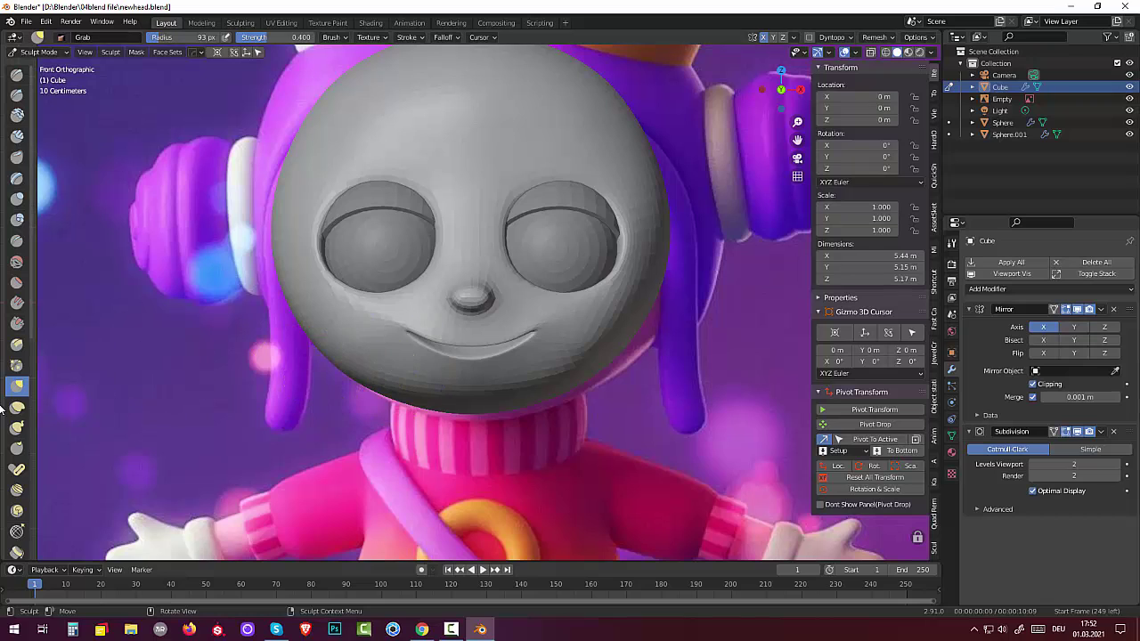
pyautogui.click(17, 407)
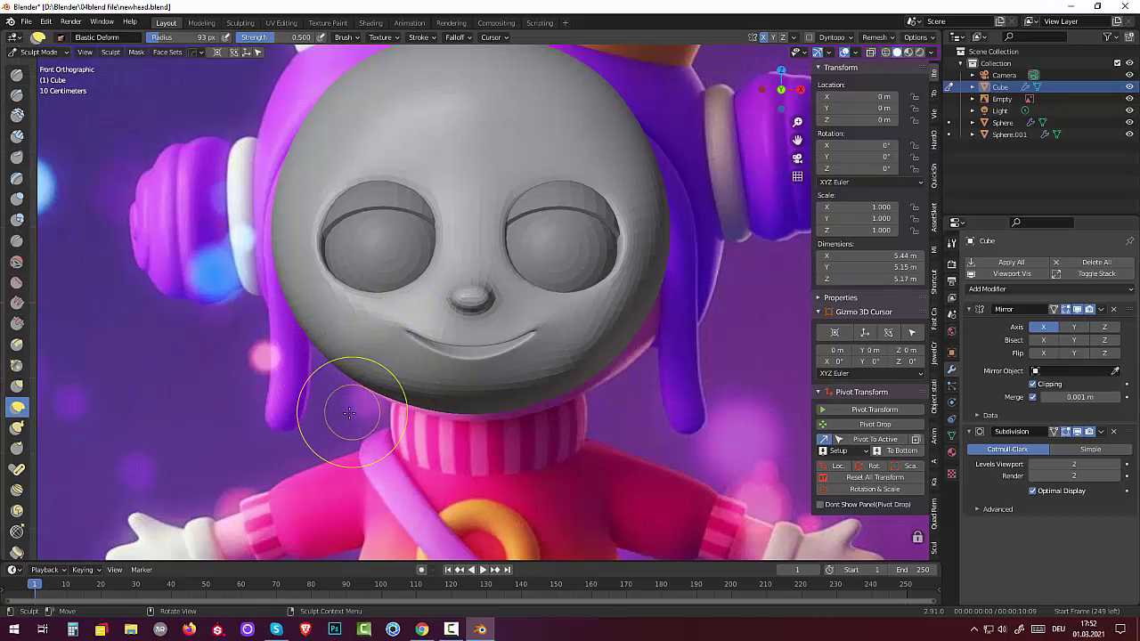
pyautogui.moveTo(414, 372)
pyautogui.mouseDown()
pyautogui.moveTo(528, 347)
pyautogui.moveTo(534, 326)
pyautogui.mouseUp()
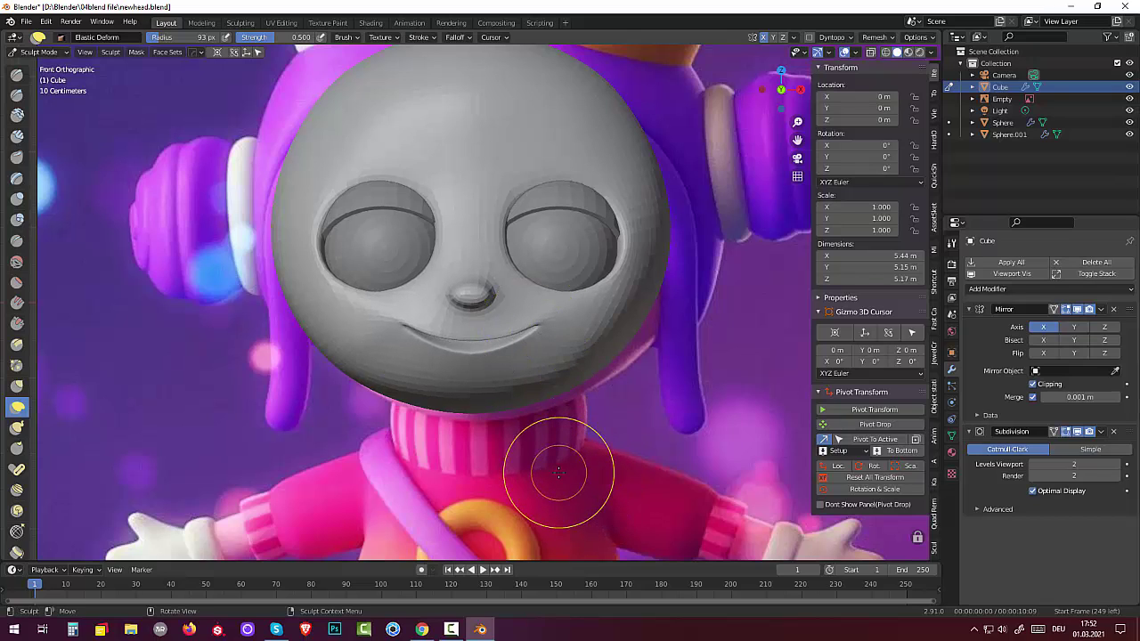
pyautogui.click(1129, 100)
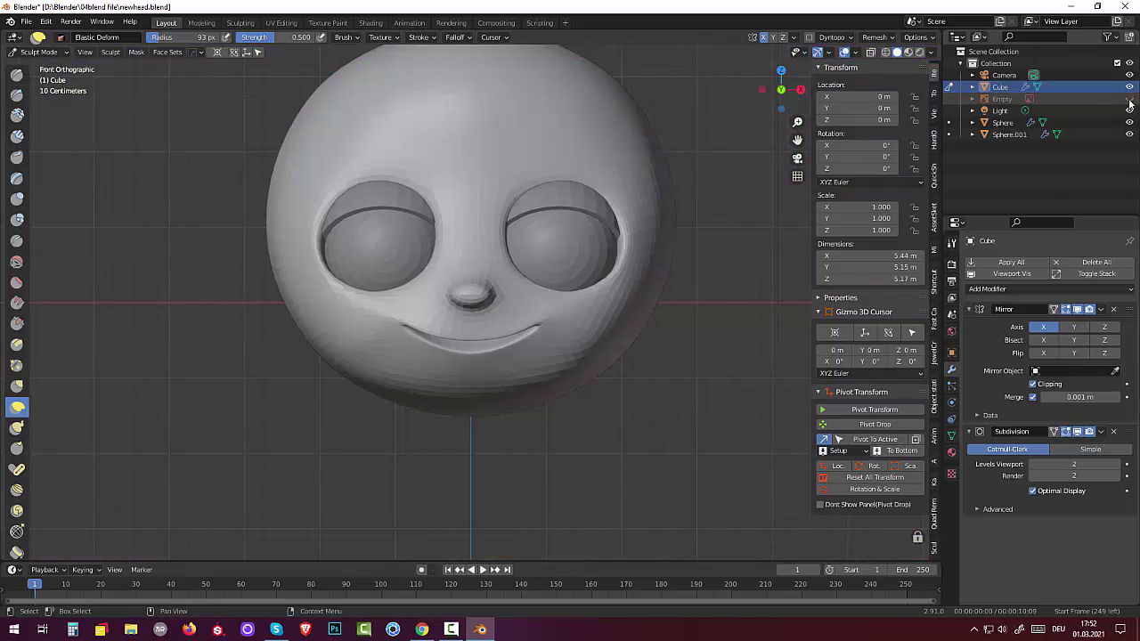
# Step: Pull the smile's right corner outward and lower the head's viewport subdivision to level 1
pyautogui.moveTo(546, 318)
pyautogui.mouseDown()
pyautogui.moveTo(534, 339)
pyautogui.moveTo(565, 331)
pyautogui.moveTo(555, 325)
pyautogui.mouseUp()
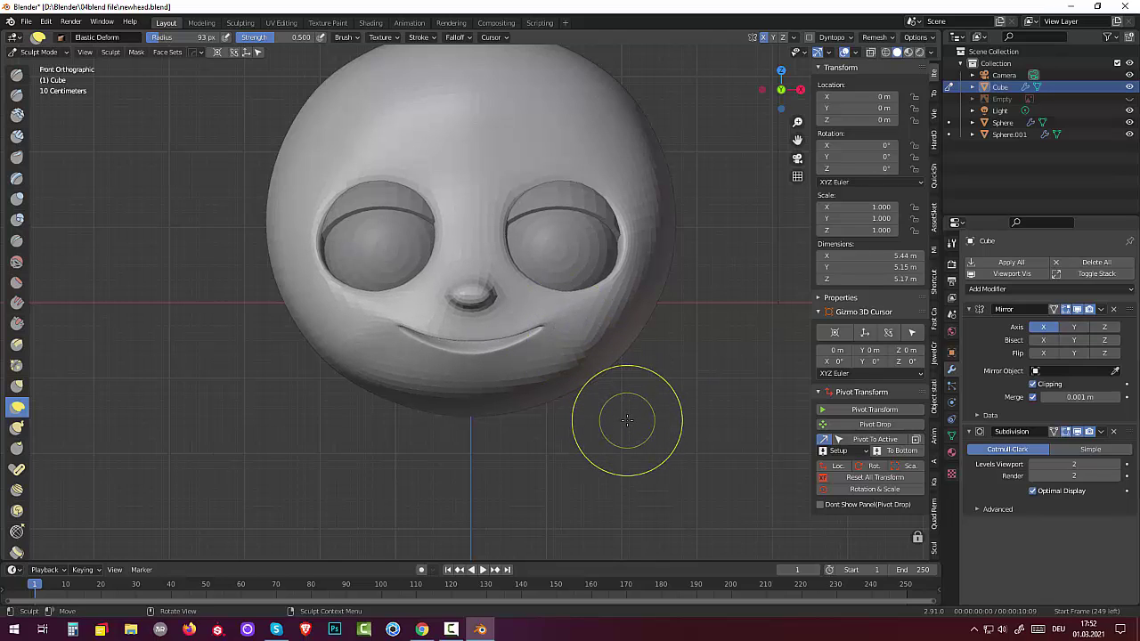
pyautogui.moveTo(628, 419); pyautogui.dragTo(121, 226, button='middle')
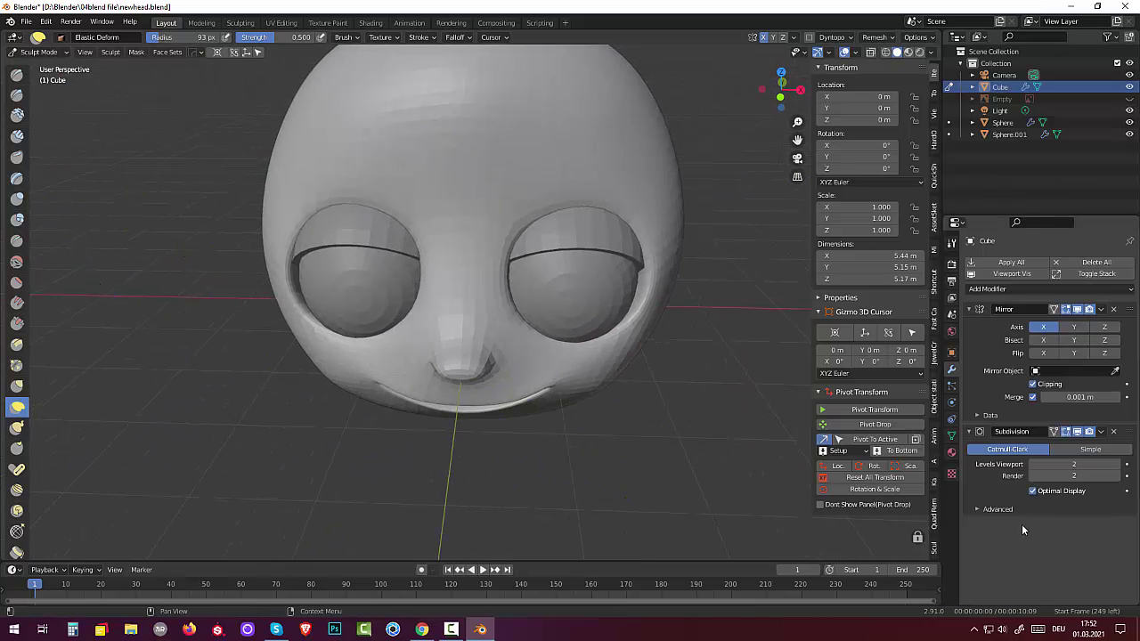
pyautogui.click(1032, 464)
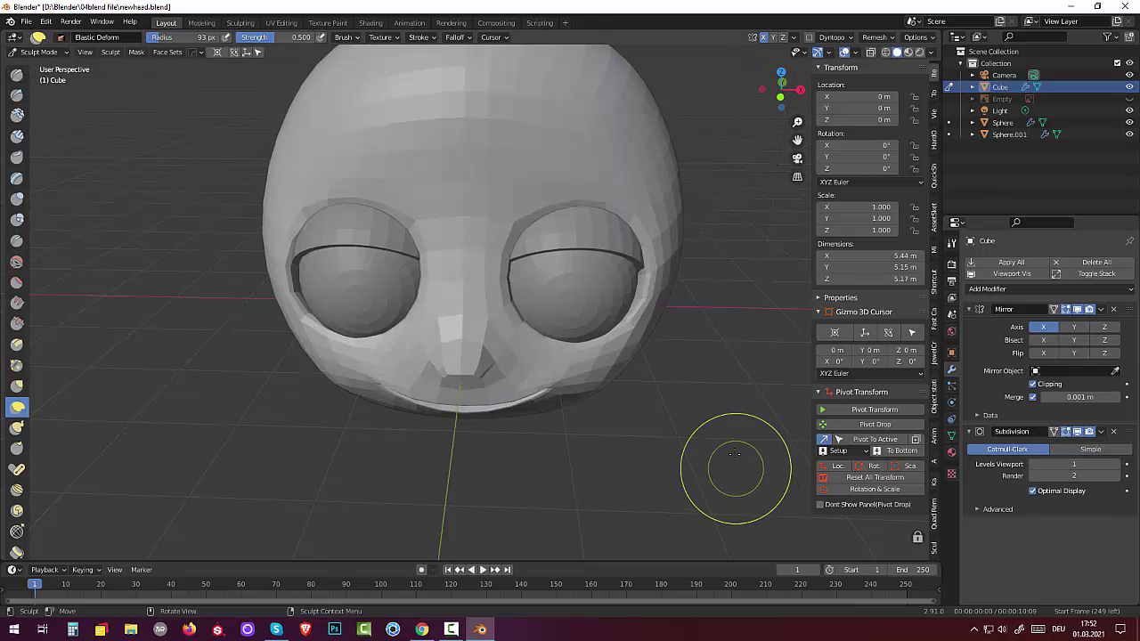
pyautogui.moveTo(733, 542)
pyautogui.mouseDown(button='middle')
pyautogui.moveTo(720, 516)
pyautogui.moveTo(355, 268)
pyautogui.mouseUp(button='middle')
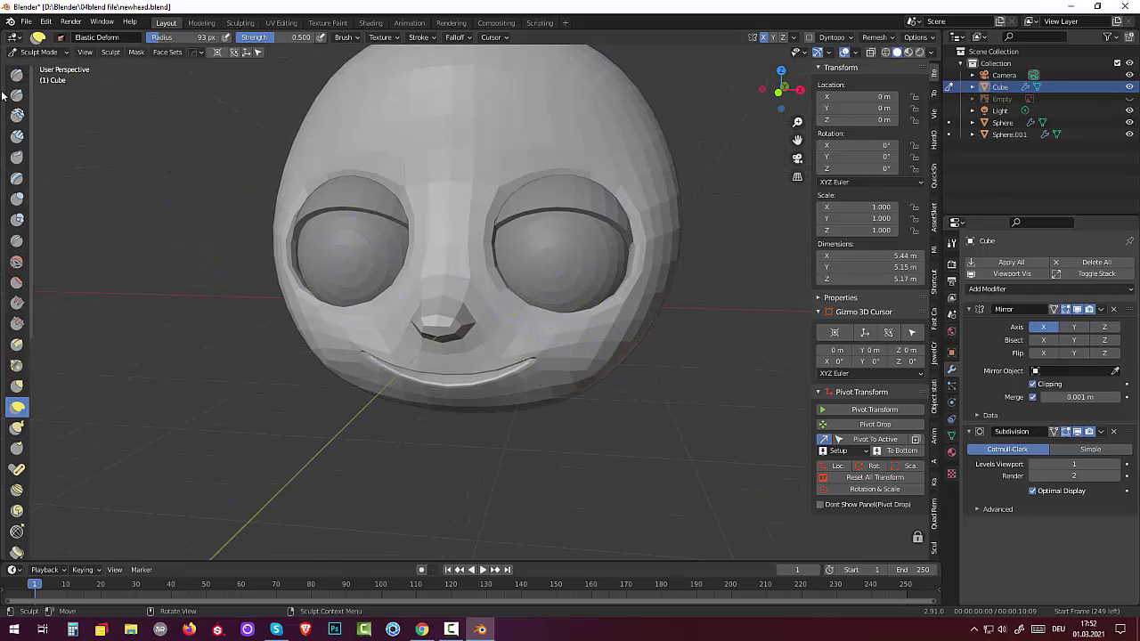
pyautogui.click(40, 52)
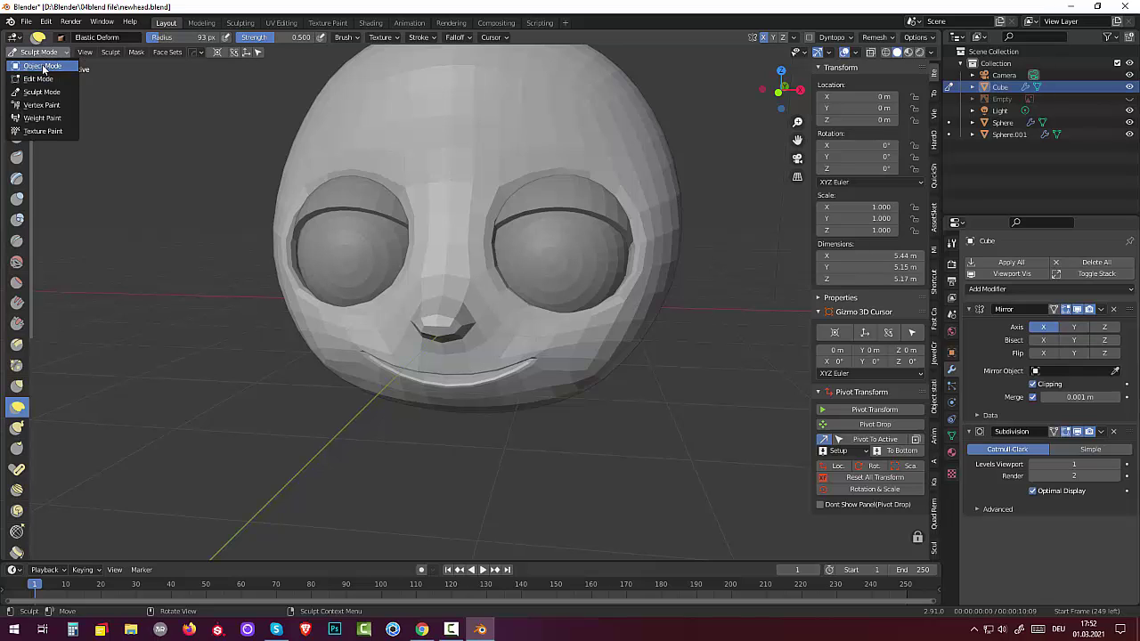
# Step: In Object Mode, give eyelid Sphere.001 a Subdivision Surface modifier at viewport level 2
pyautogui.click(40, 66)
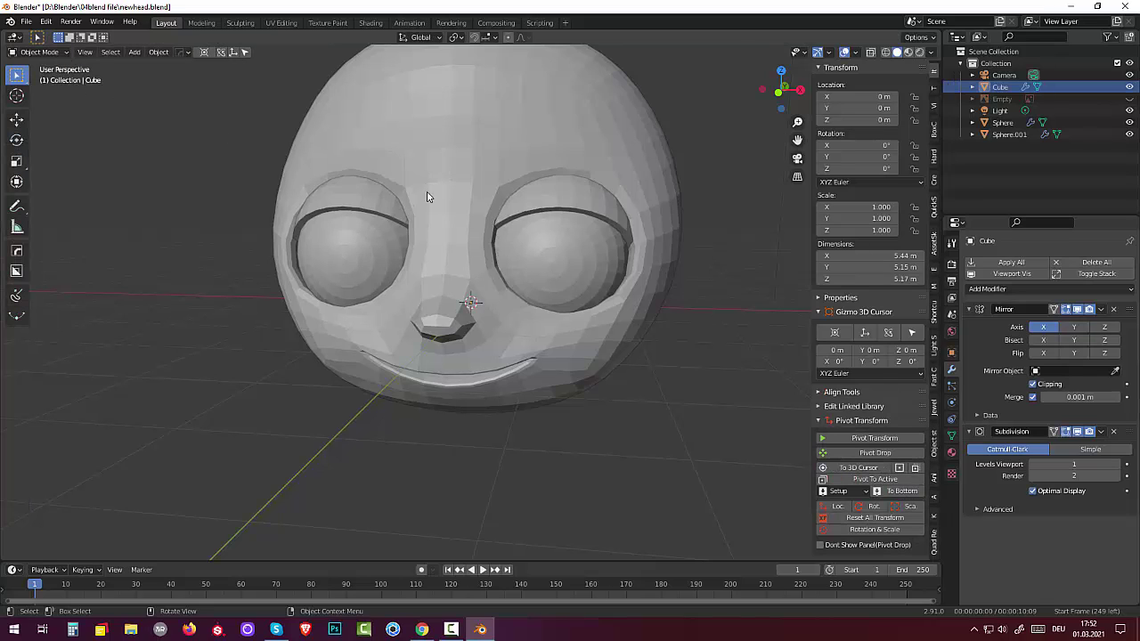
pyautogui.click(543, 195)
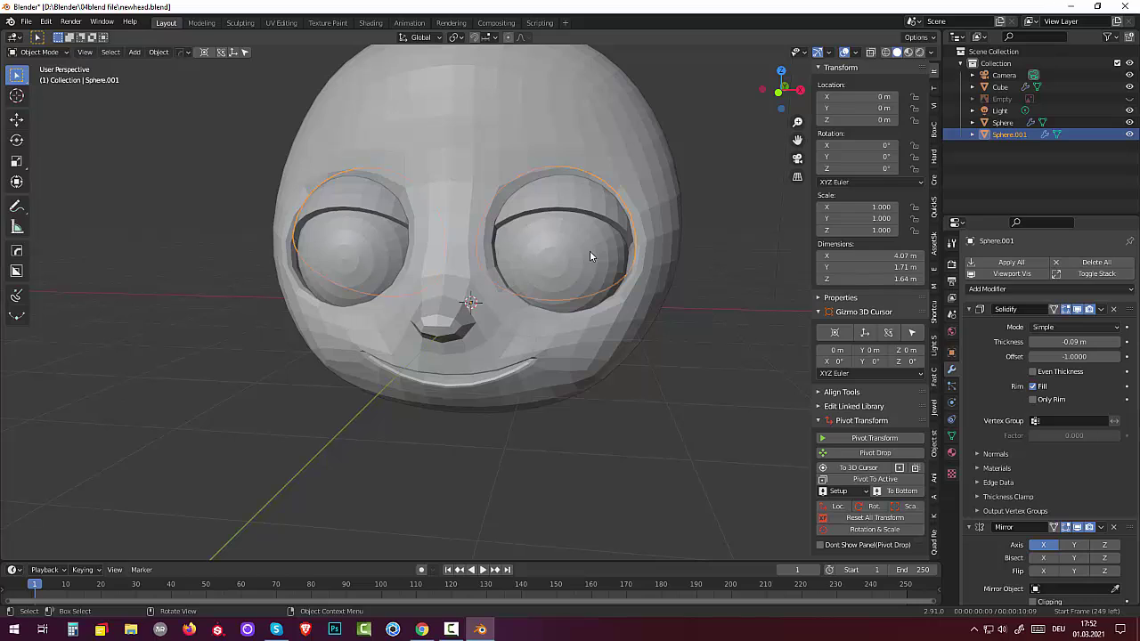
pyautogui.scroll(-1, 1091, 520)
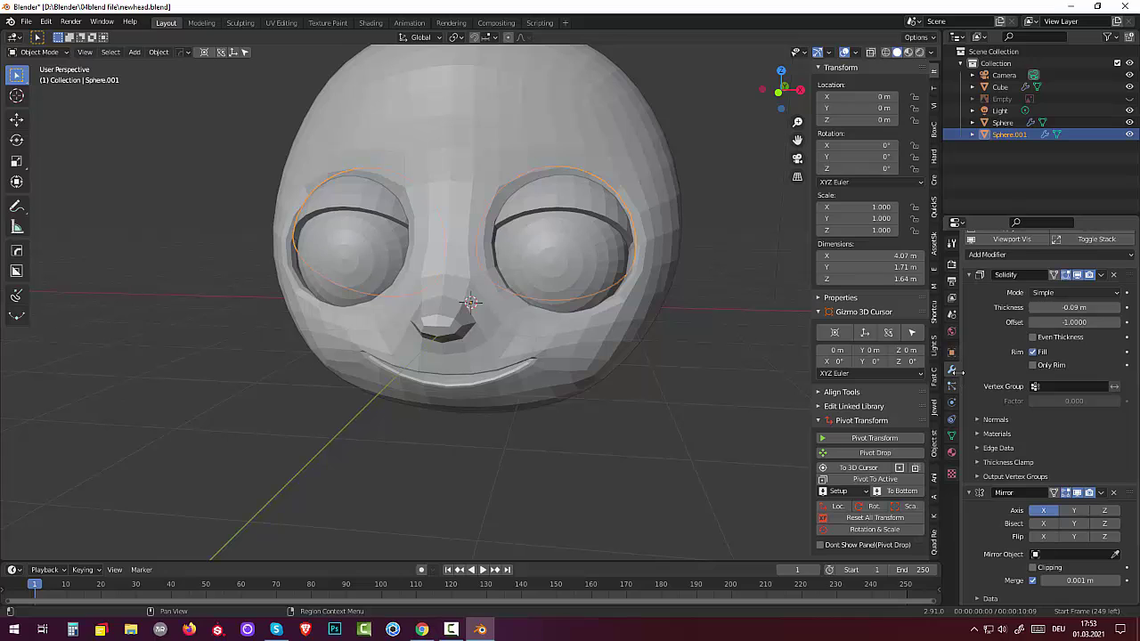
pyautogui.click(988, 255)
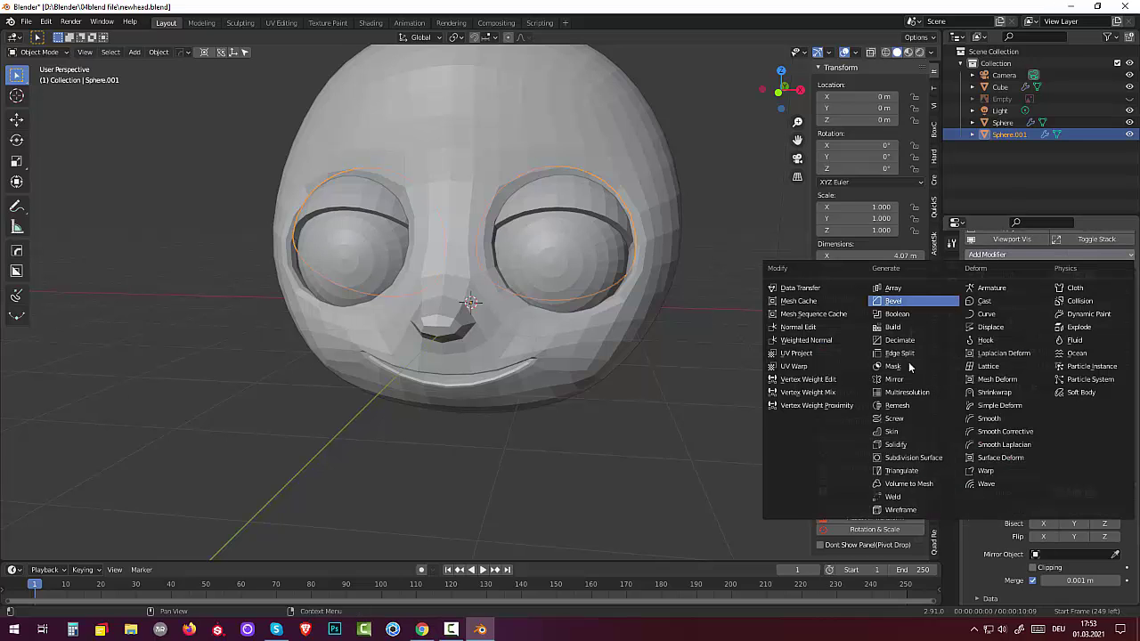
pyautogui.click(904, 446)
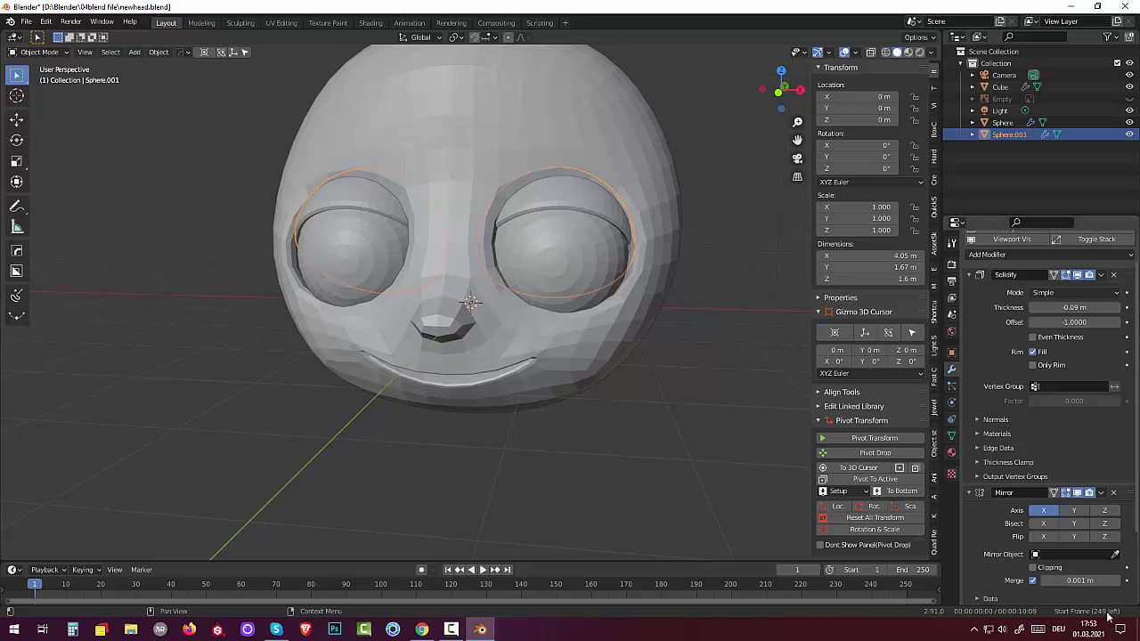
pyautogui.scroll(-2, 1090, 555)
pyautogui.scroll(-3, 1090, 555)
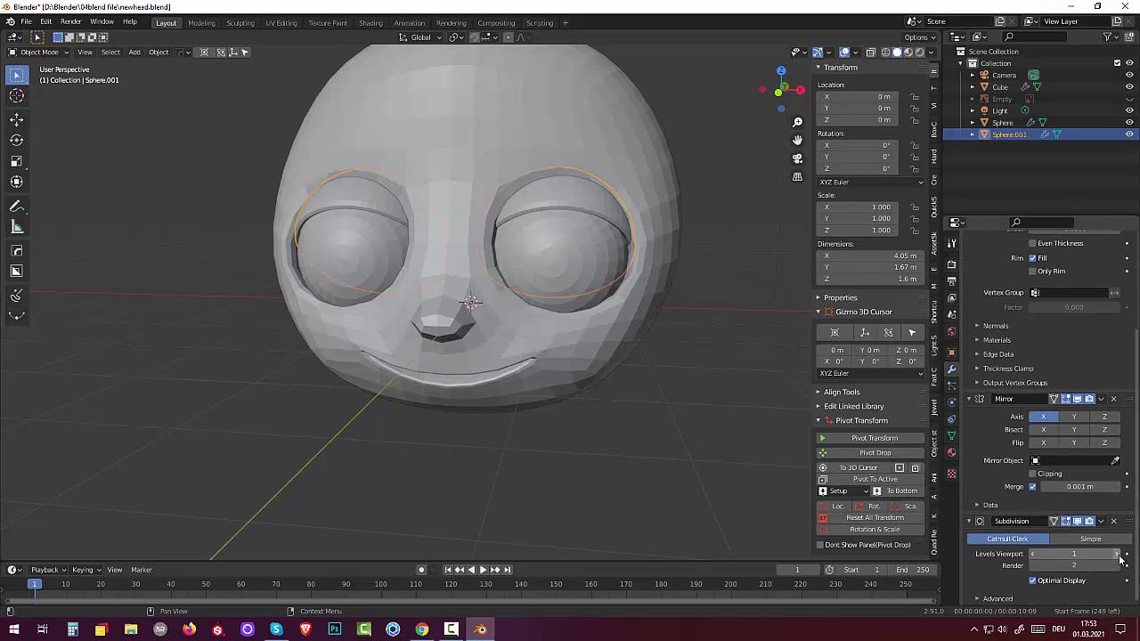
pyautogui.click(1118, 555)
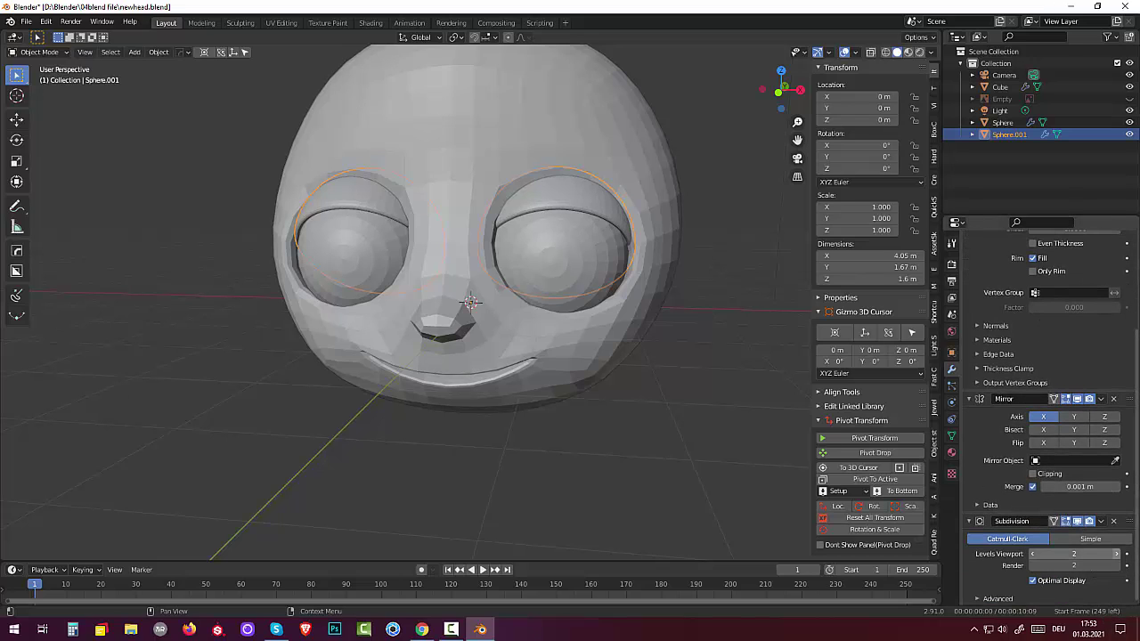
# Step: Select the eyeball Sphere, dismiss its context menu, and deselect everything
pyautogui.click(586, 262)
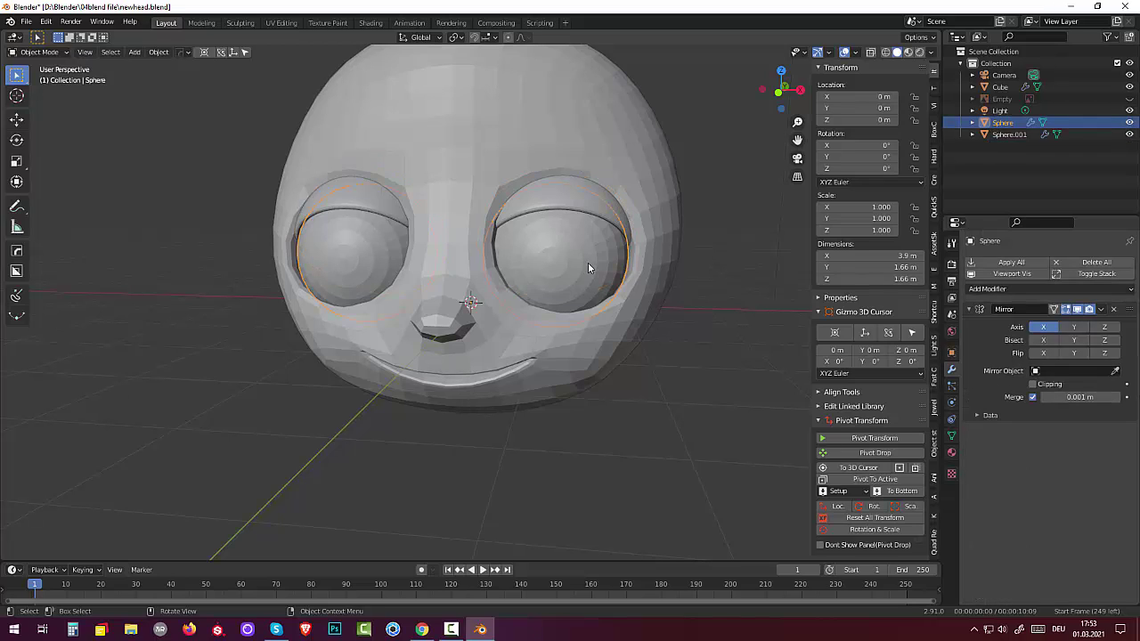
pyautogui.rightClick(587, 262)
pyautogui.press('Escape')
pyautogui.click(679, 390)
# Step: Select the Cube head and set its viewport subdivision back to level 2
pyautogui.click(592, 343)
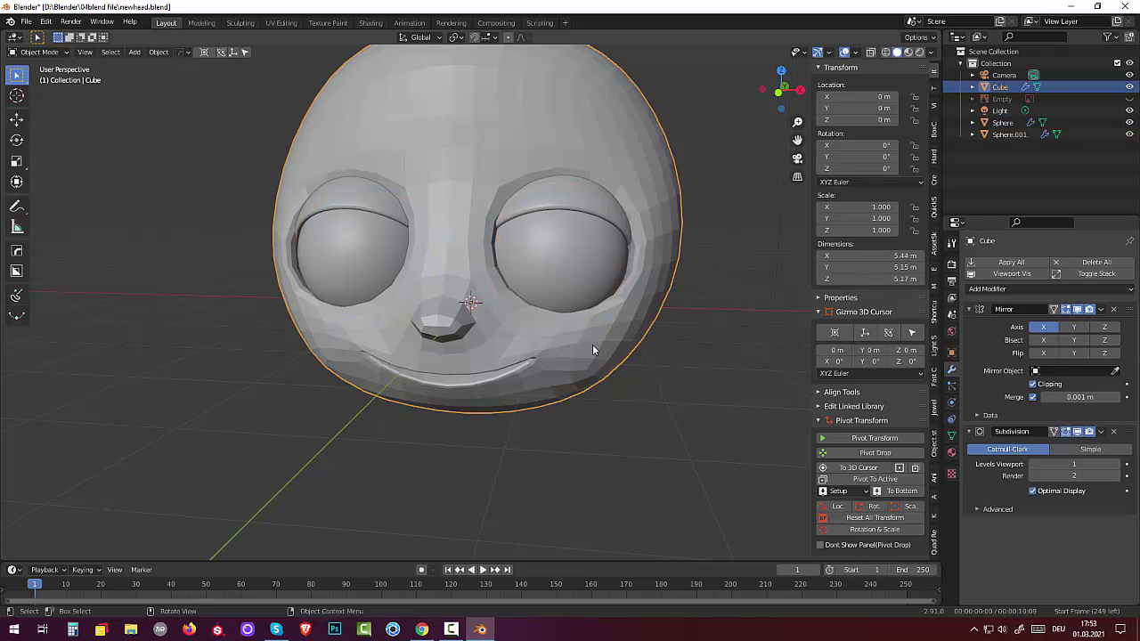
pyautogui.click(1116, 464)
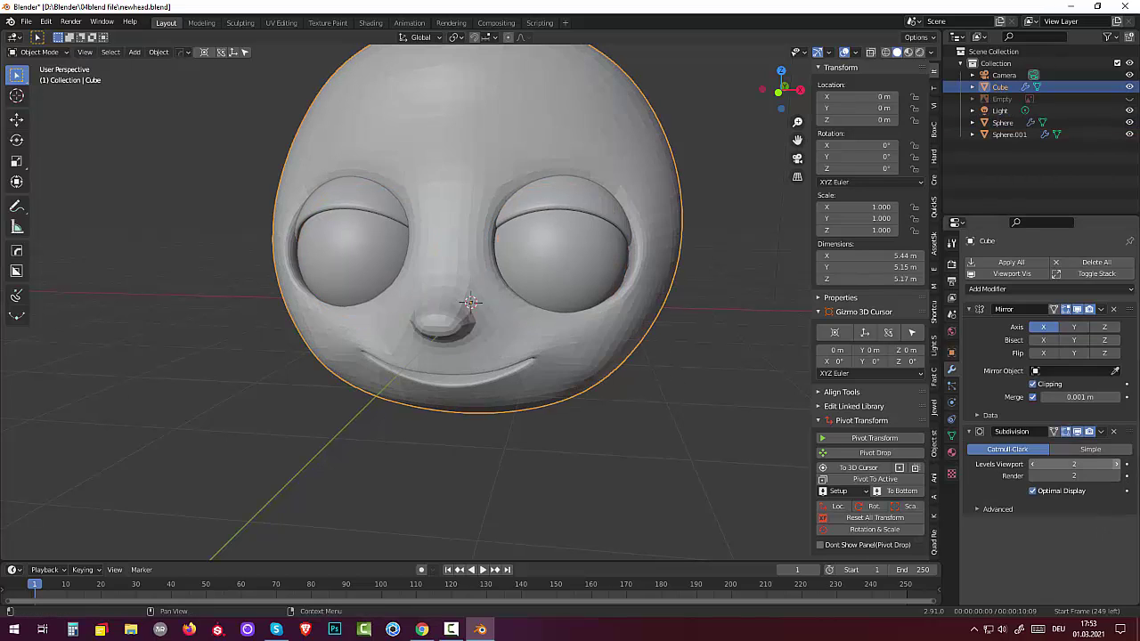
pyautogui.moveTo(649, 465); pyautogui.dragTo(643, 499, button='middle')
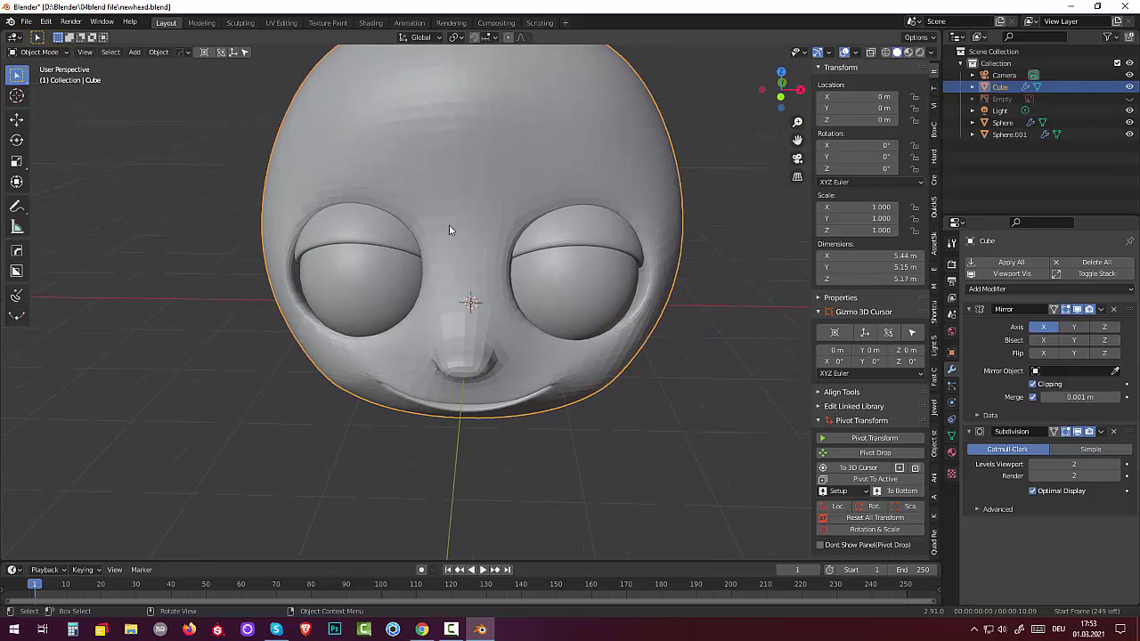
# Step: Apply Shade Smooth to the head, deselect it, and orbit and zoom to review the face
pyautogui.rightClick(473, 198)
pyautogui.click(472, 195)
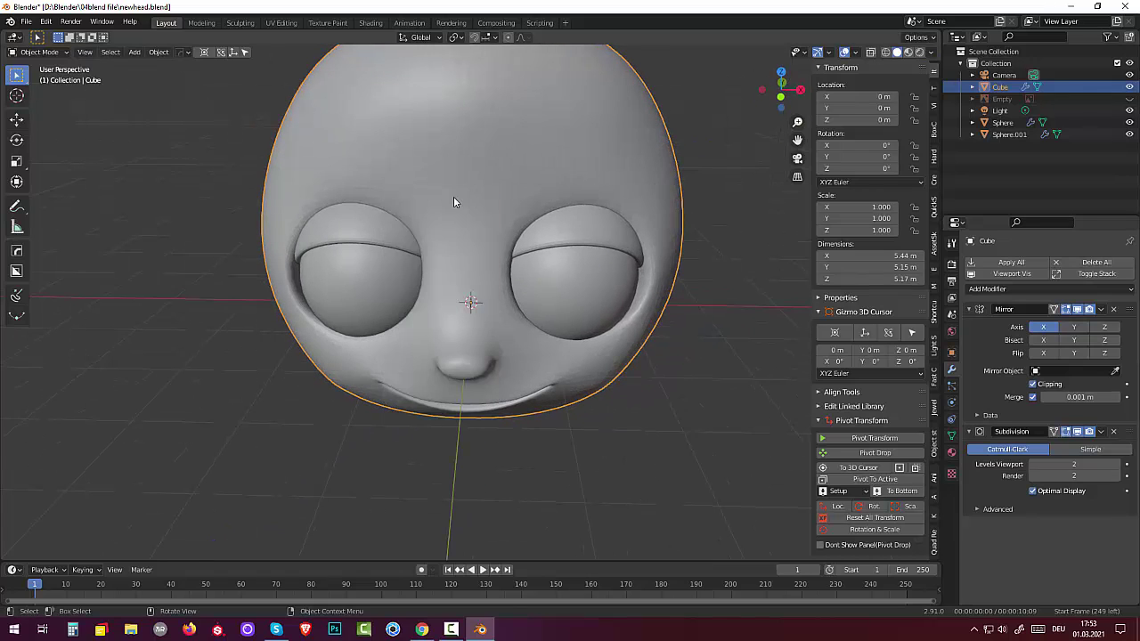
pyautogui.click(583, 417)
pyautogui.moveTo(589, 417)
pyautogui.mouseDown(button='middle')
pyautogui.moveTo(600, 374)
pyautogui.moveTo(738, 397)
pyautogui.moveTo(635, 419)
pyautogui.moveTo(593, 405)
pyautogui.moveTo(582, 369)
pyautogui.moveTo(466, 379)
pyautogui.moveTo(514, 418)
pyautogui.moveTo(564, 402)
pyautogui.moveTo(588, 372)
pyautogui.moveTo(600, 397)
pyautogui.moveTo(590, 398)
pyautogui.mouseUp(button='middle')
pyautogui.scroll(-3, 584, 400)
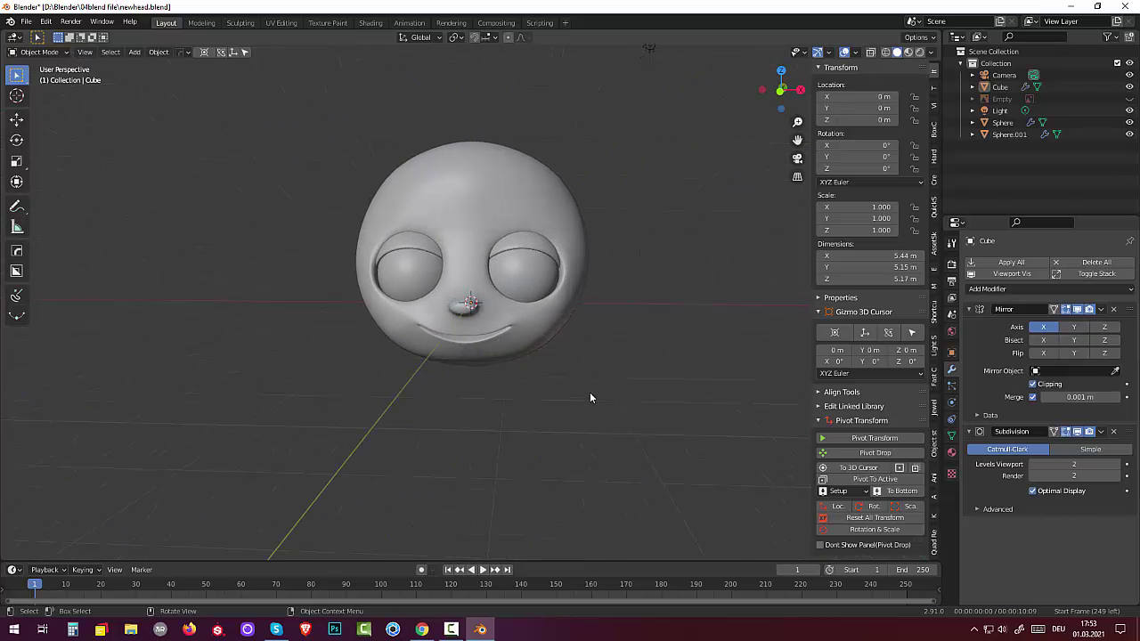
pyautogui.scroll(1, 588, 425)
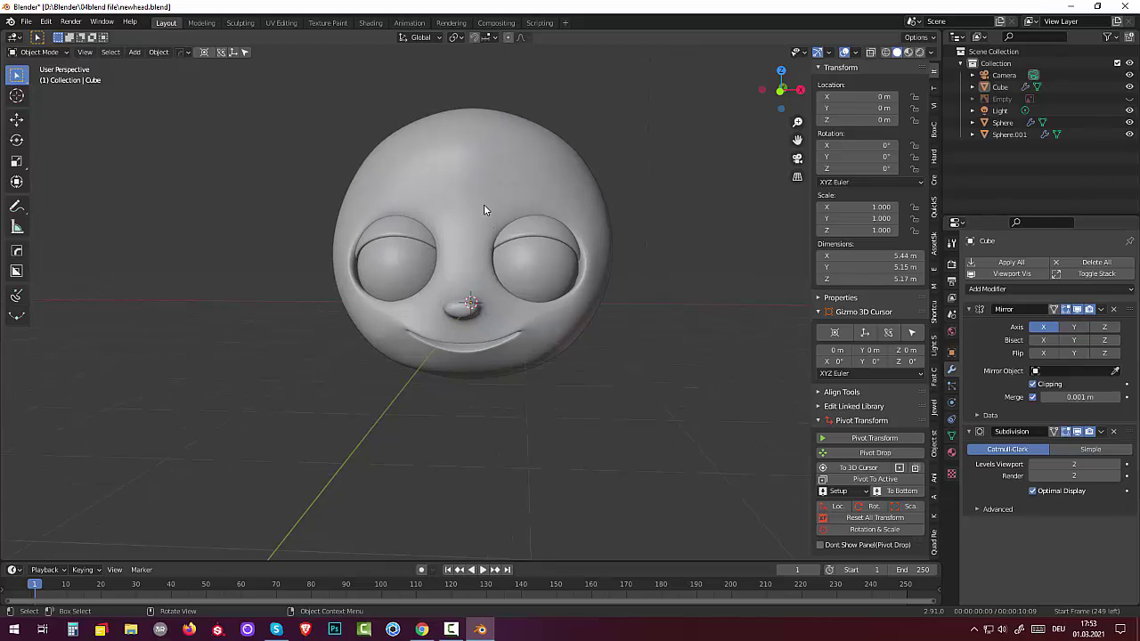
pyautogui.click(453, 631)
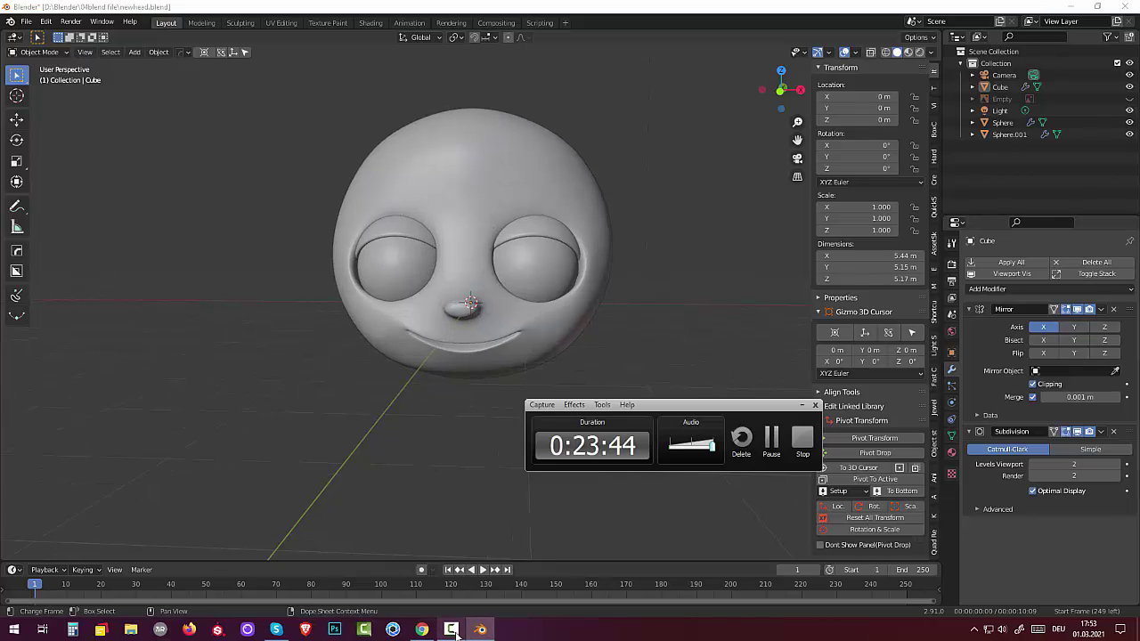